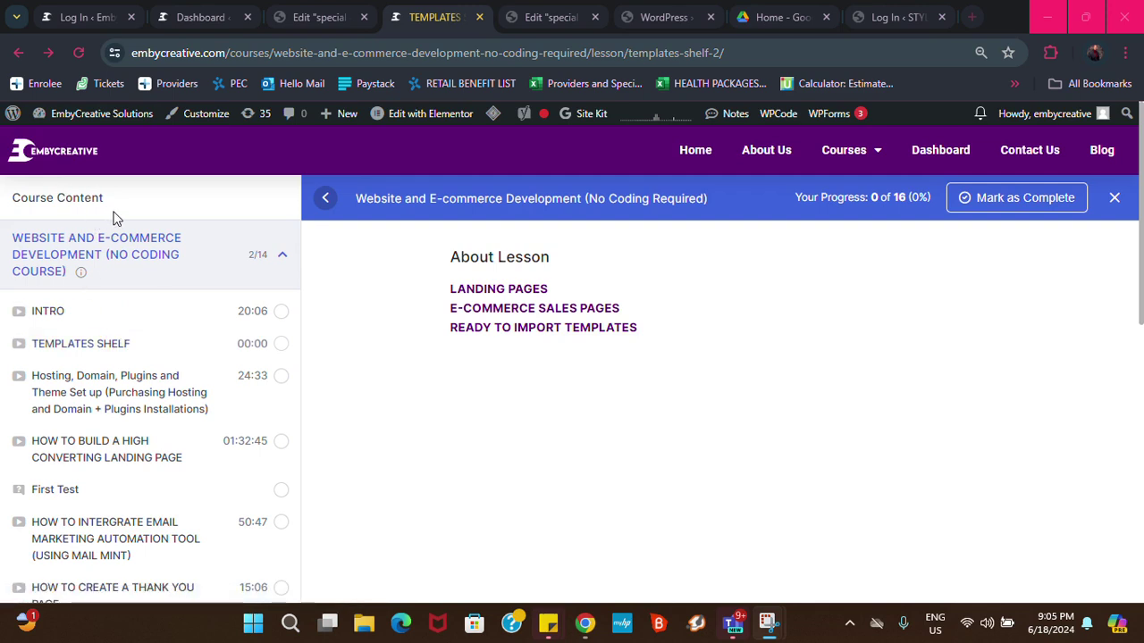
Scroll the course lessons, collapsing and re-expanding the Templates Section and Updates lessons
scroll(56, 245, "down", 1)
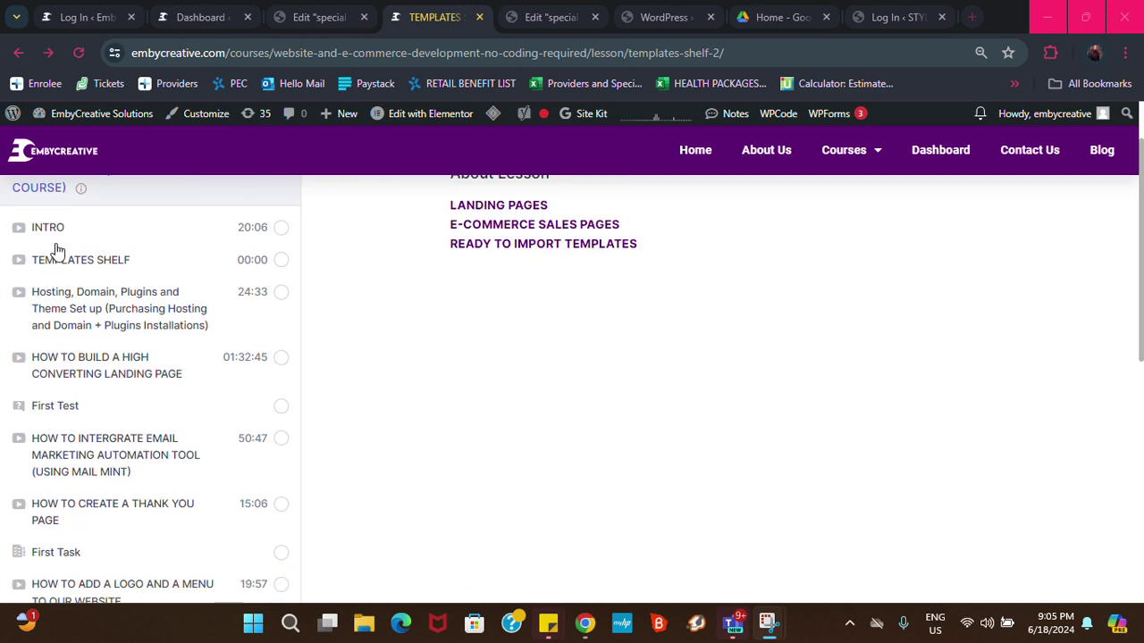
scroll(55, 248, "up", 1)
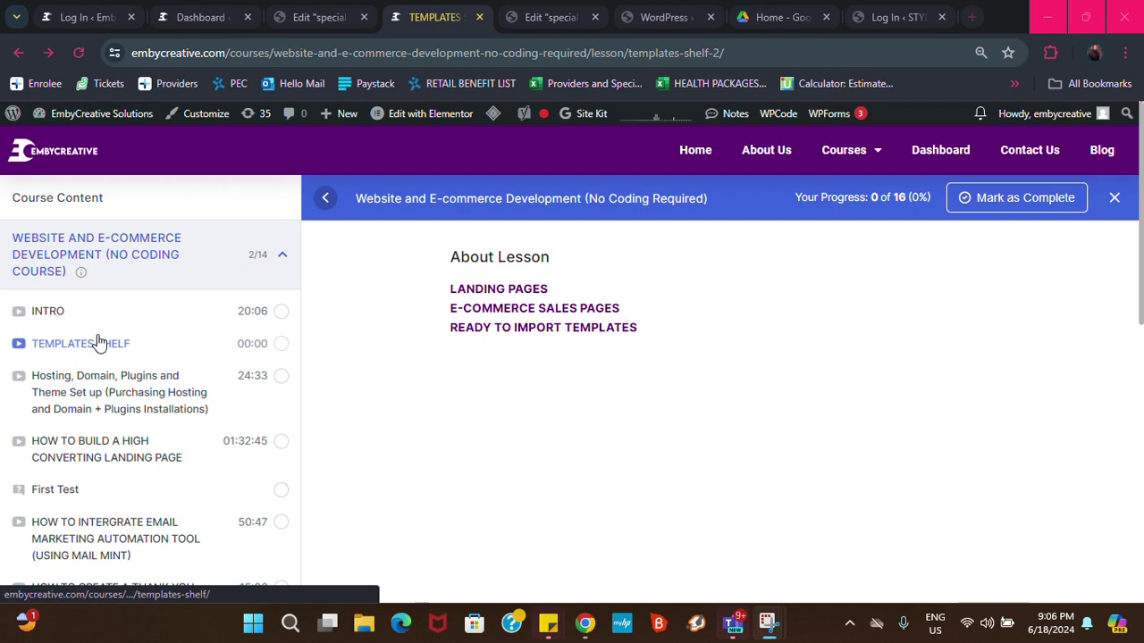
scroll(98, 344, "down", 3)
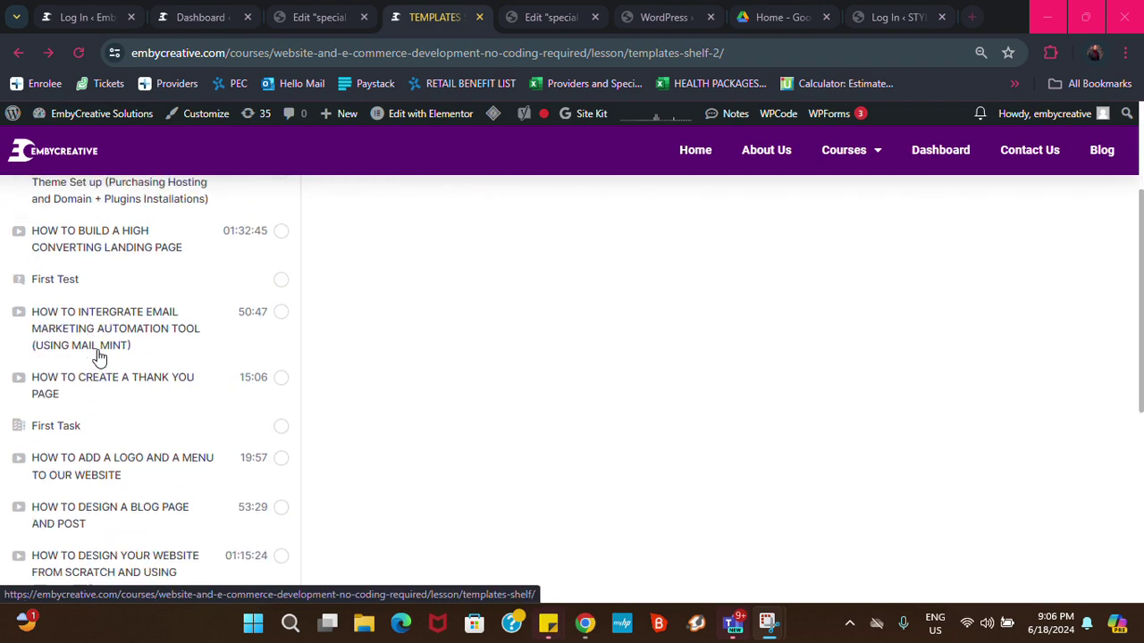
scroll(99, 355, "down", 5)
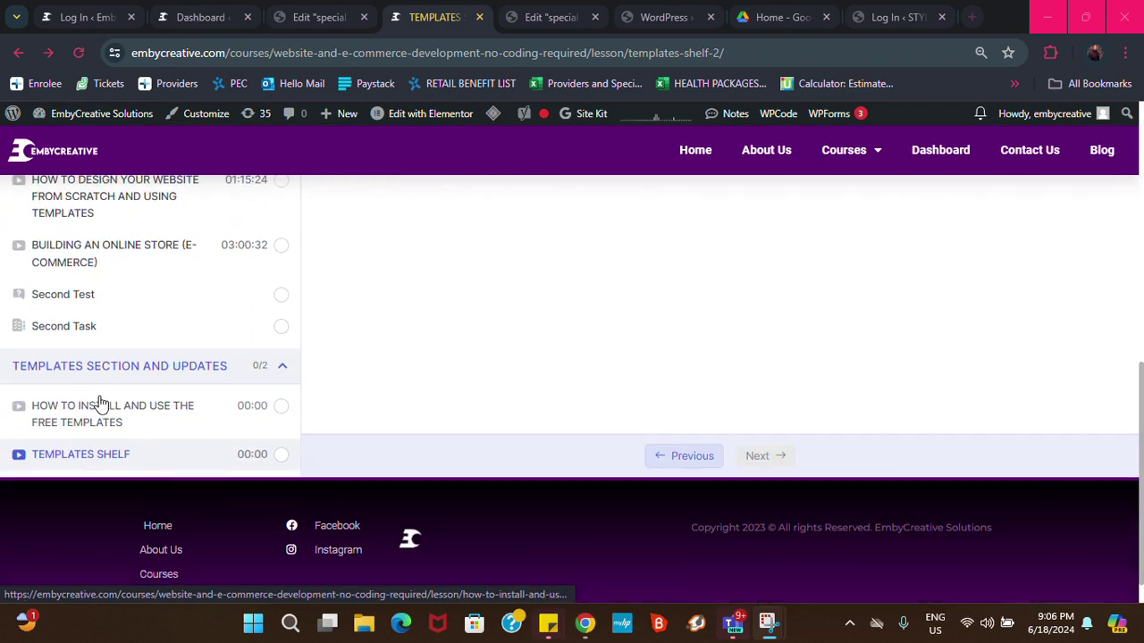
scroll(102, 397, "up", 8)
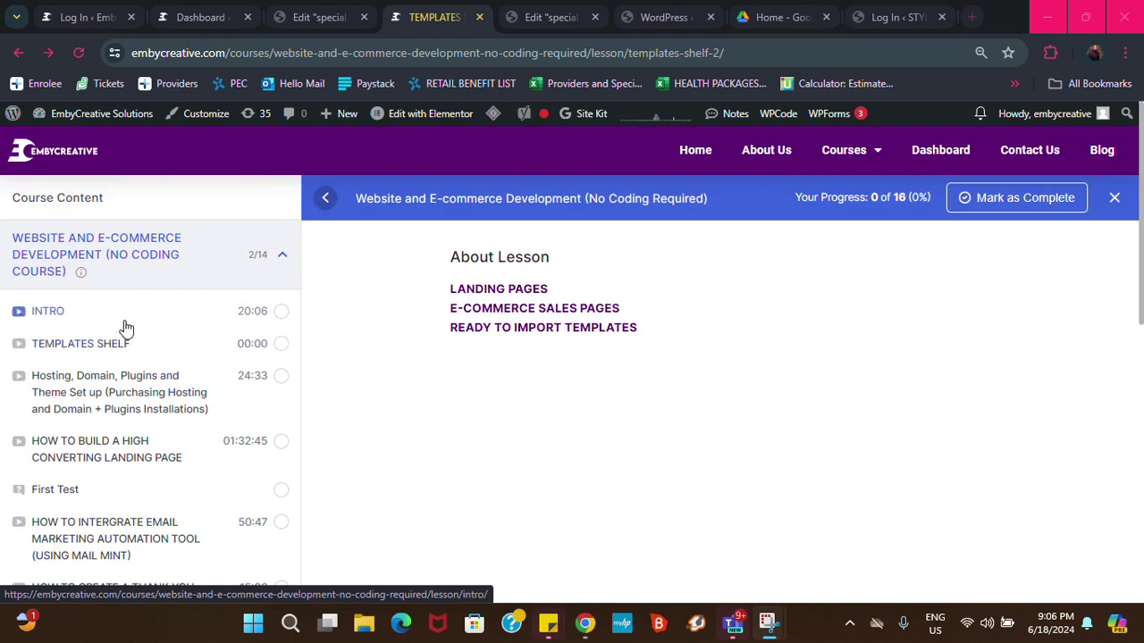
scroll(125, 329, "down", 5)
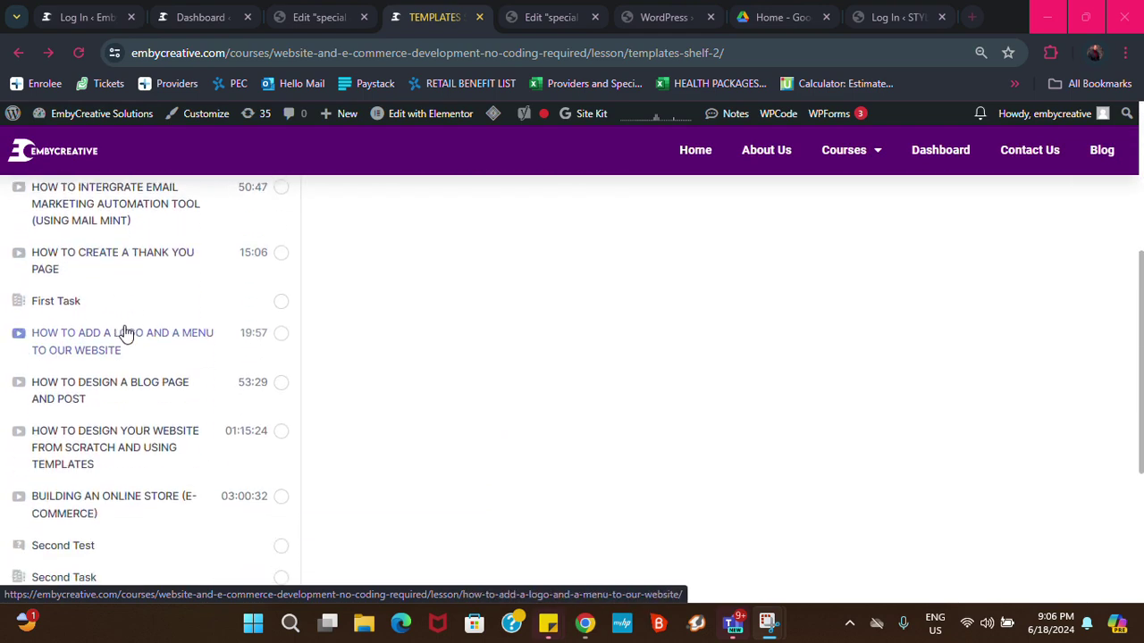
scroll(125, 332, "down", 3)
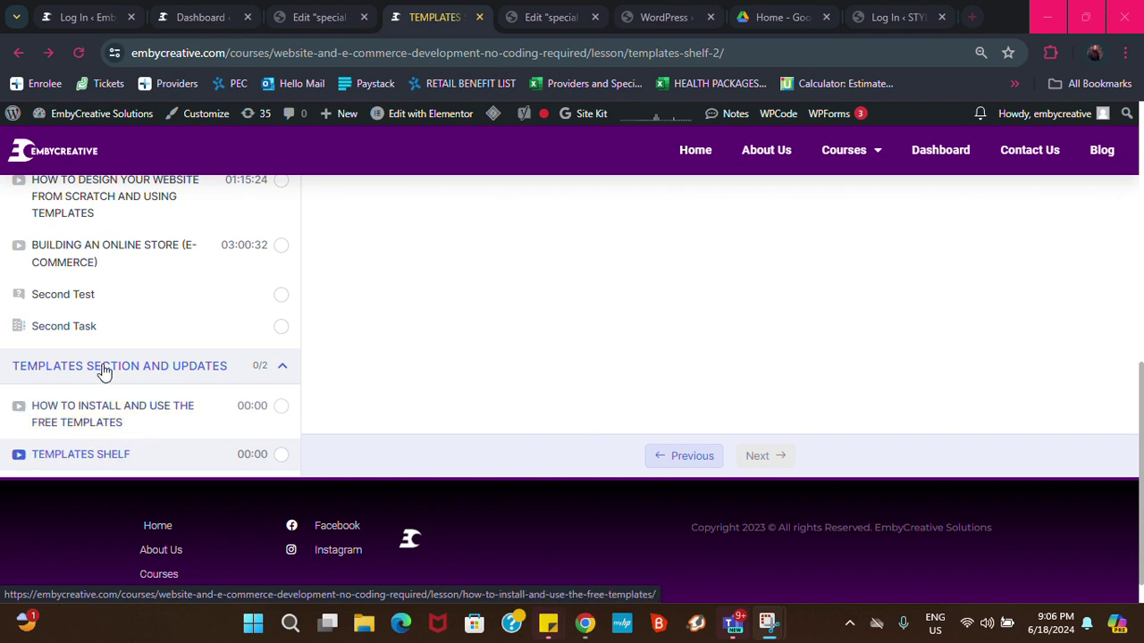
left_click(284, 367)
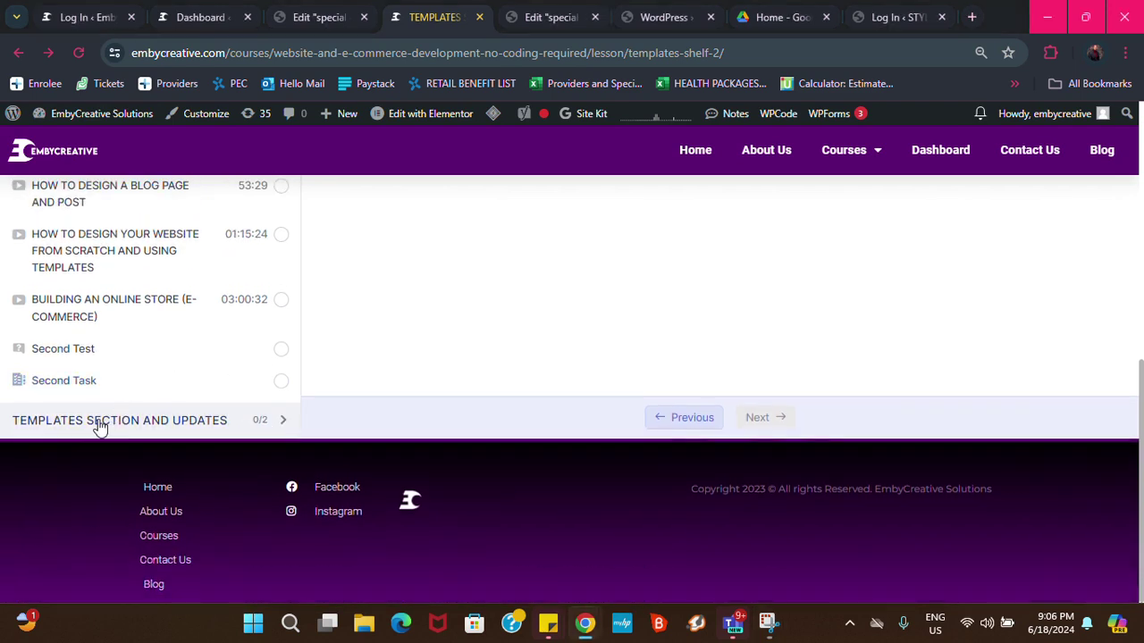
left_click(280, 422)
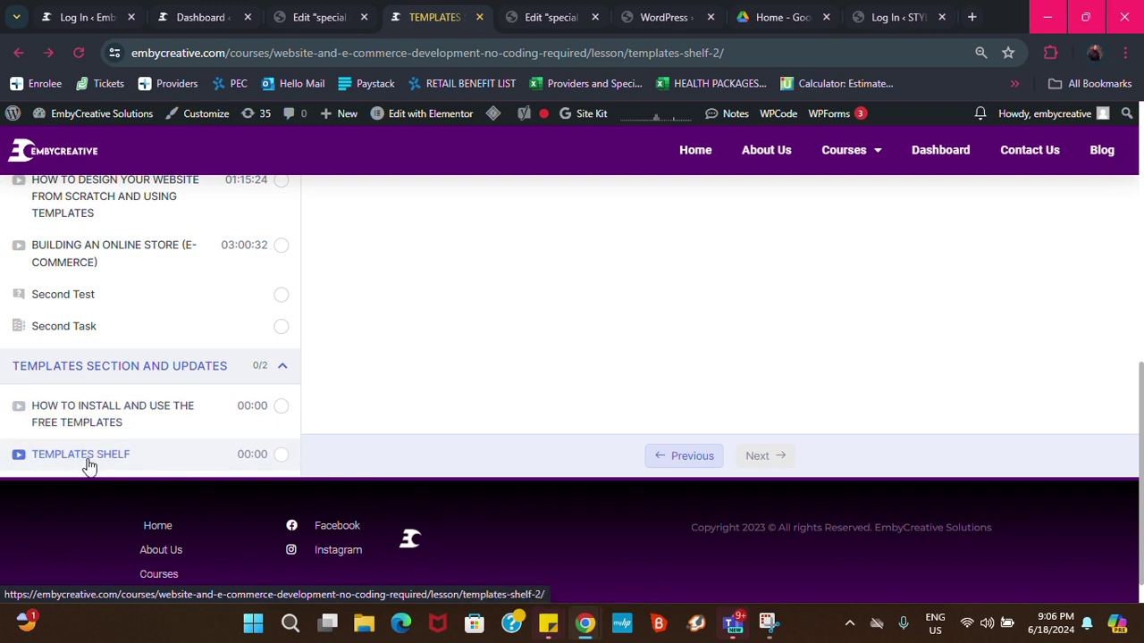
Reopen the Templates Shelf lesson and download Ecom 9.json from the Ecommerce Sales Pages folder
left_click(85, 456)
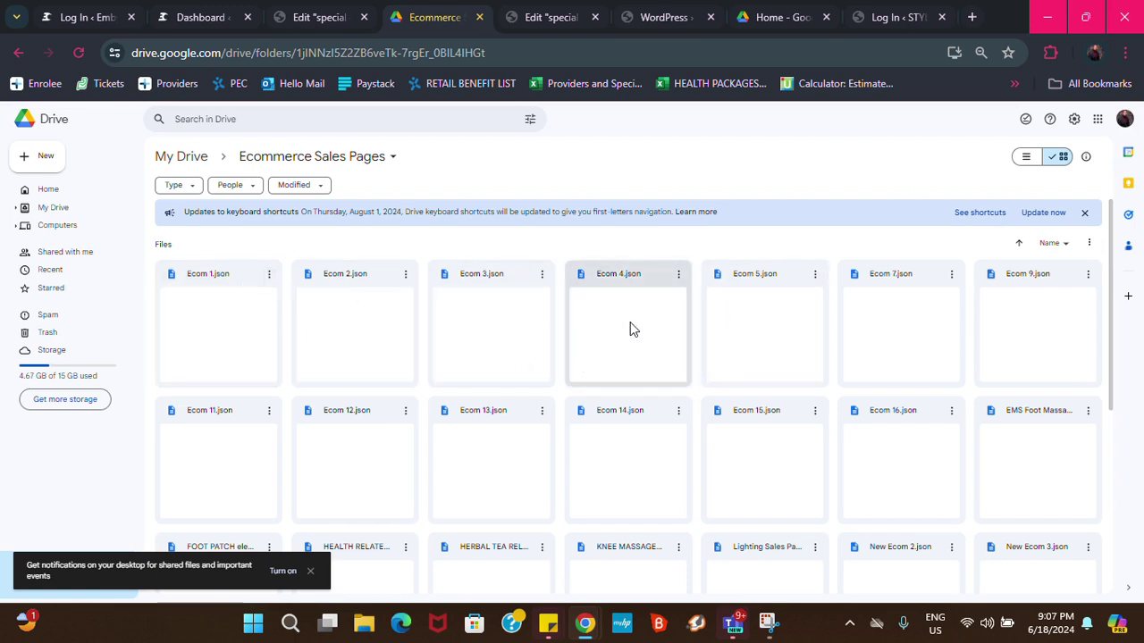
left_click(1089, 276)
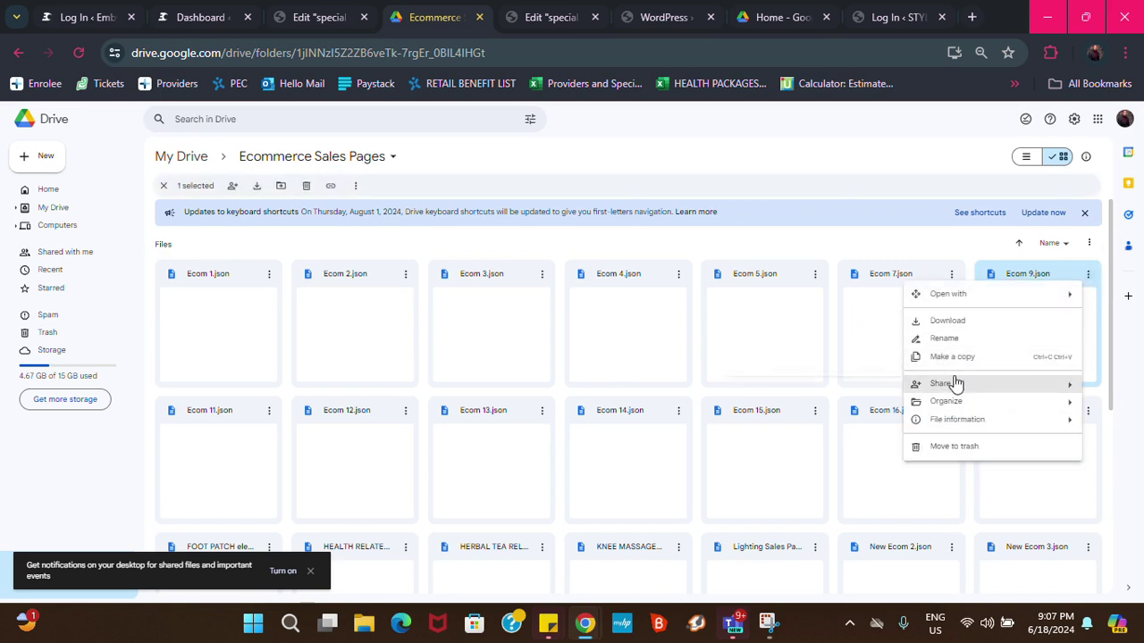
left_click(945, 323)
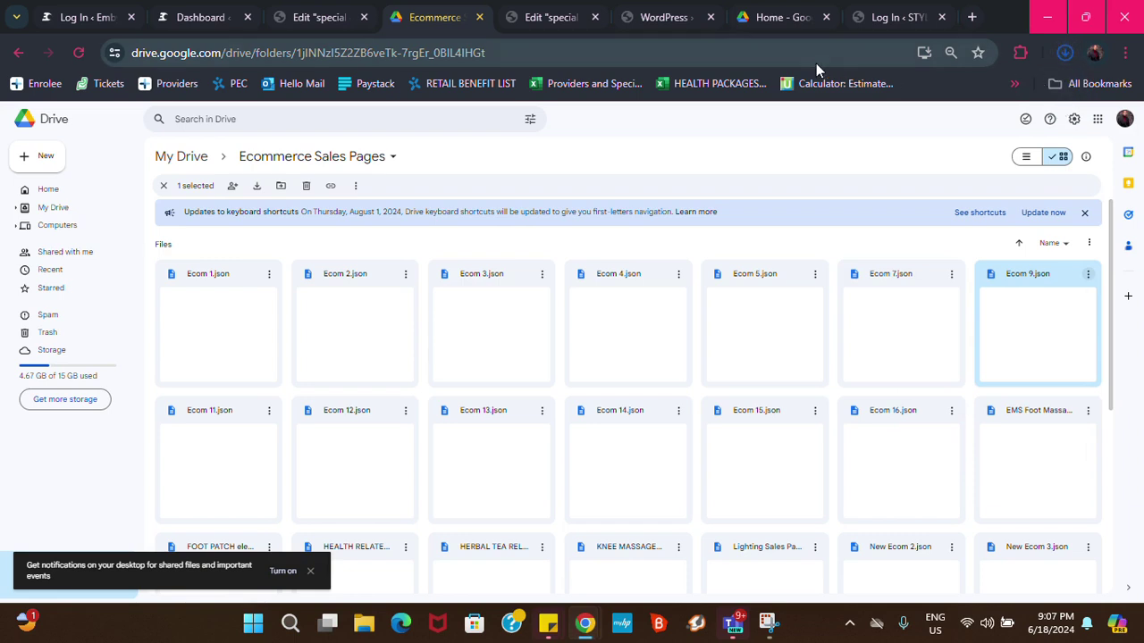
In the WordPress dashboard, go to Elementor Saved Templates and show the Import Templates form
left_click(187, 23)
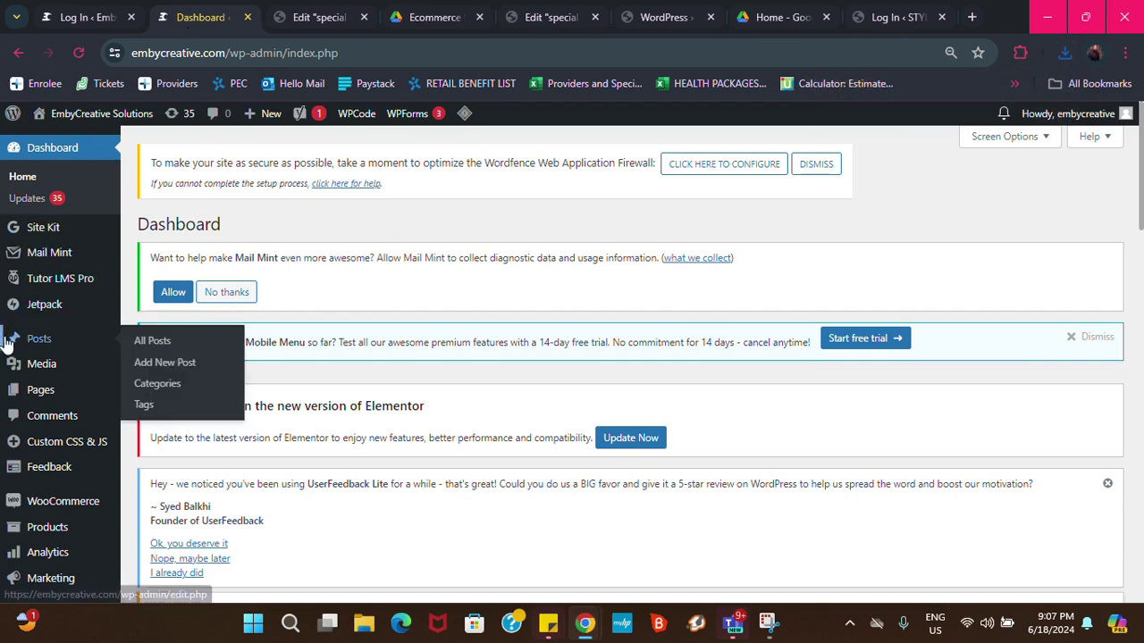
scroll(59, 404, "down", 1)
scroll(61, 404, "down", 4)
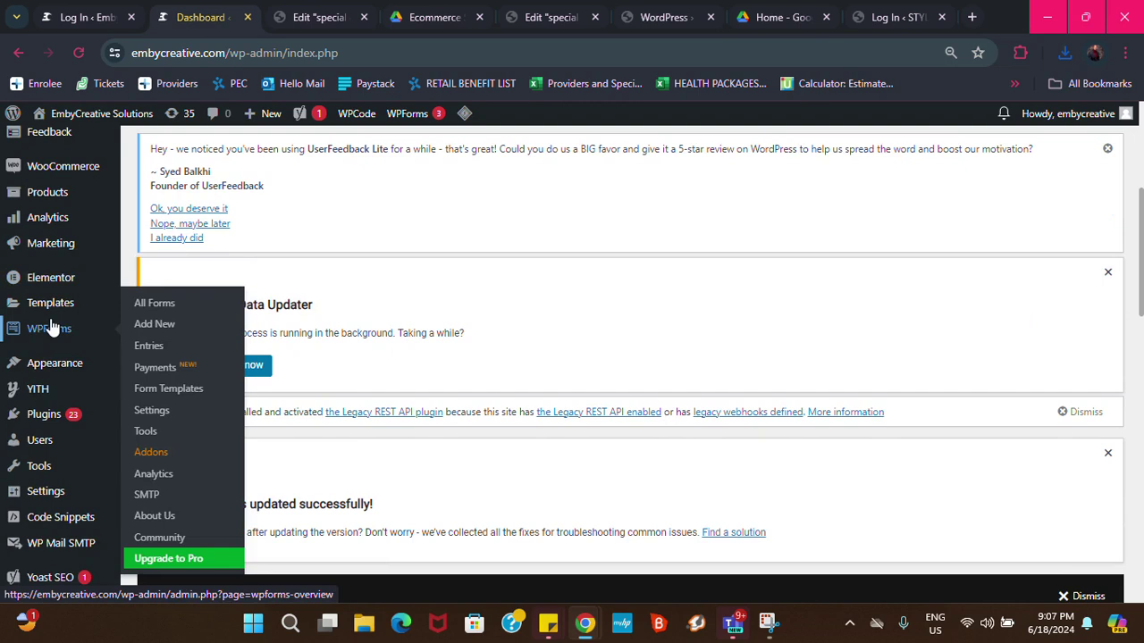
mouse_move(65, 309)
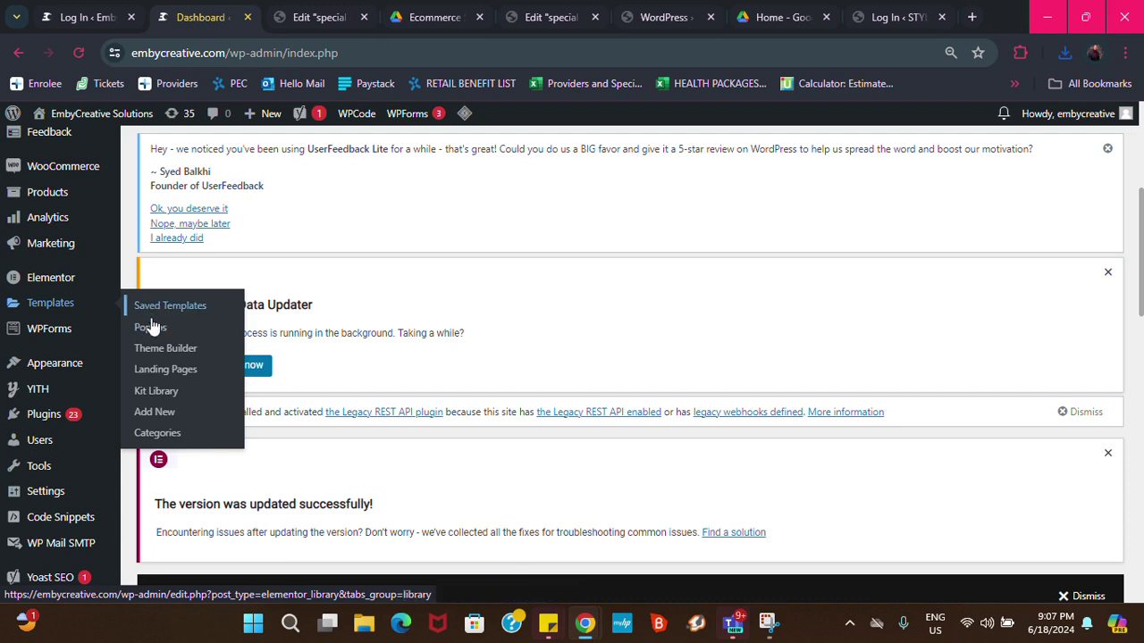
left_click(57, 304)
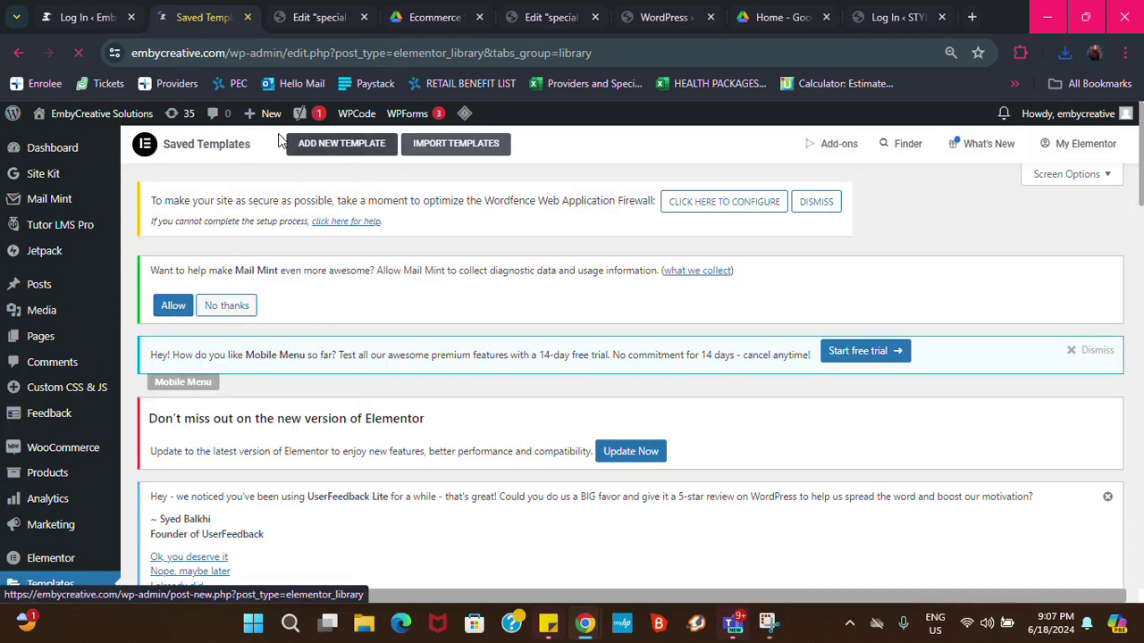
left_click(456, 147)
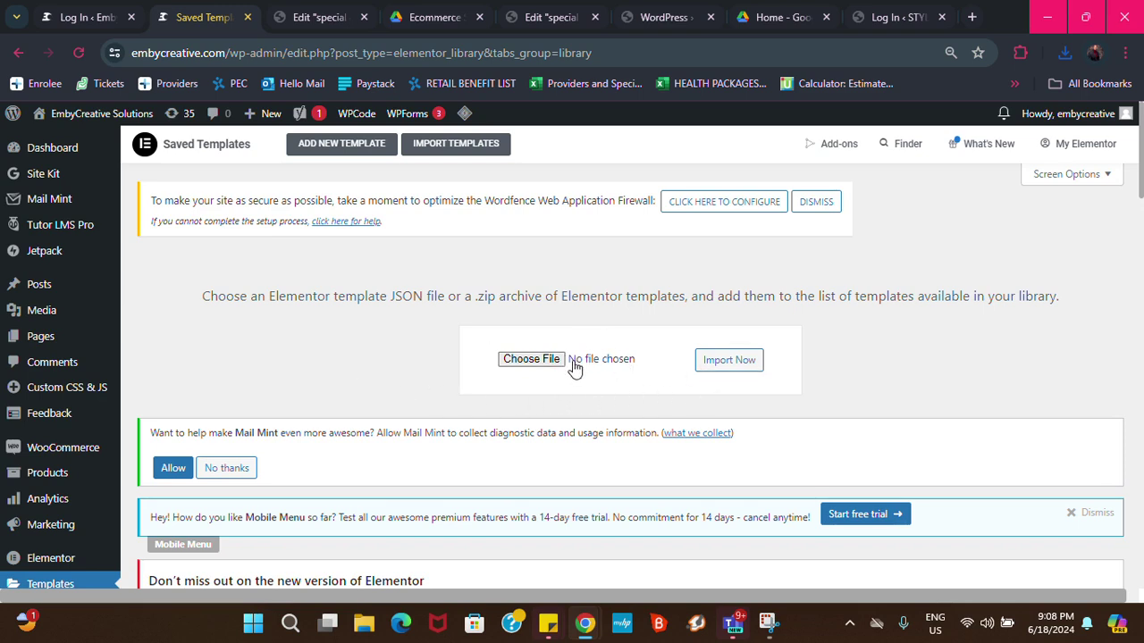
Choose Ecom 9.json from Downloads and import it, accepting the JSON safety warning
left_click(530, 359)
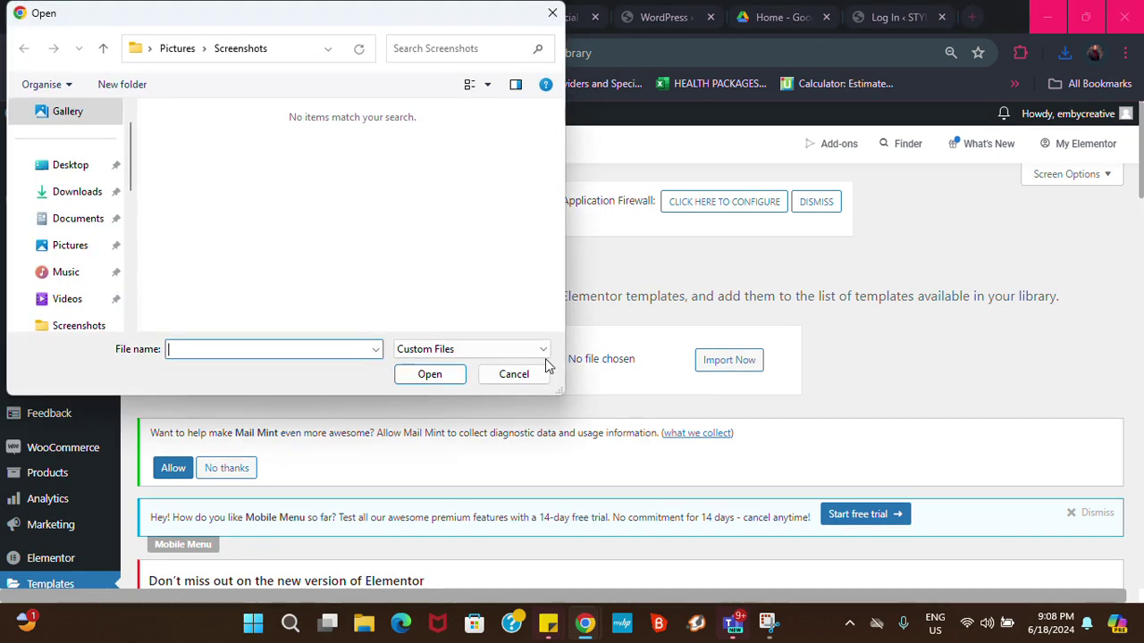
left_click(70, 196)
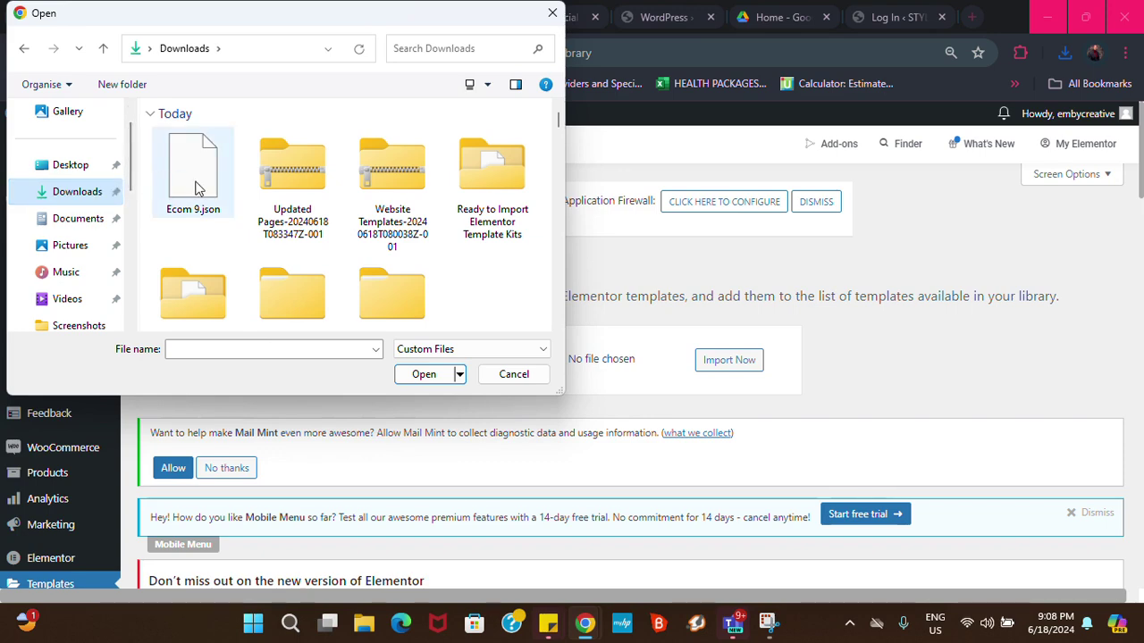
left_click(198, 190)
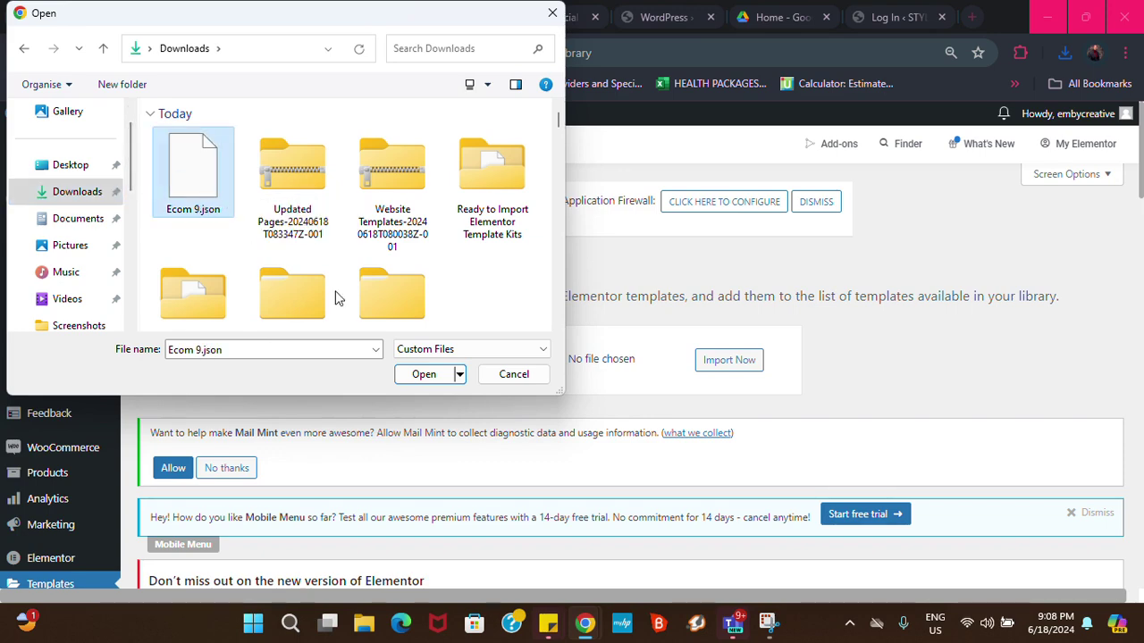
left_click(420, 377)
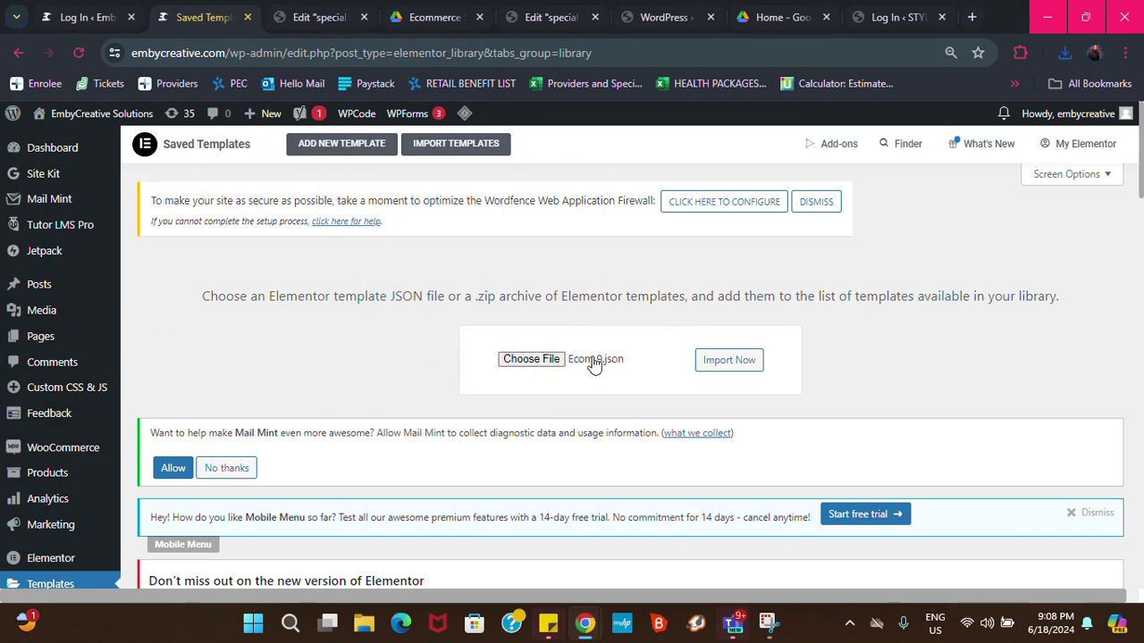
left_click(740, 360)
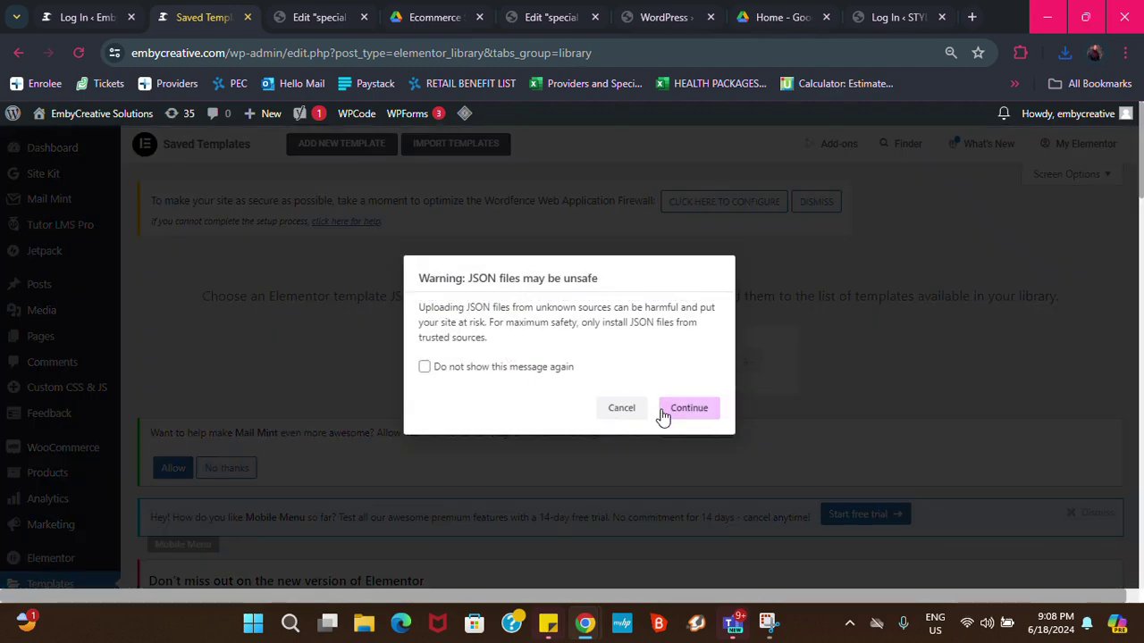
left_click(689, 411)
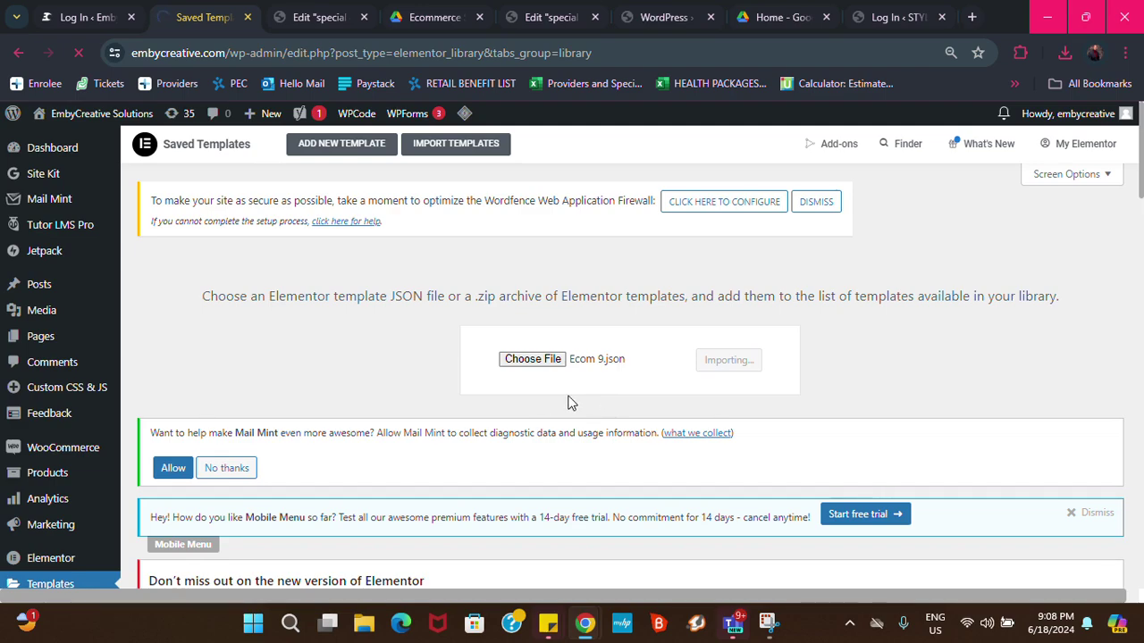
scroll(505, 419, "down", 5)
scroll(429, 445, "down", 3)
scroll(586, 407, "up", 7)
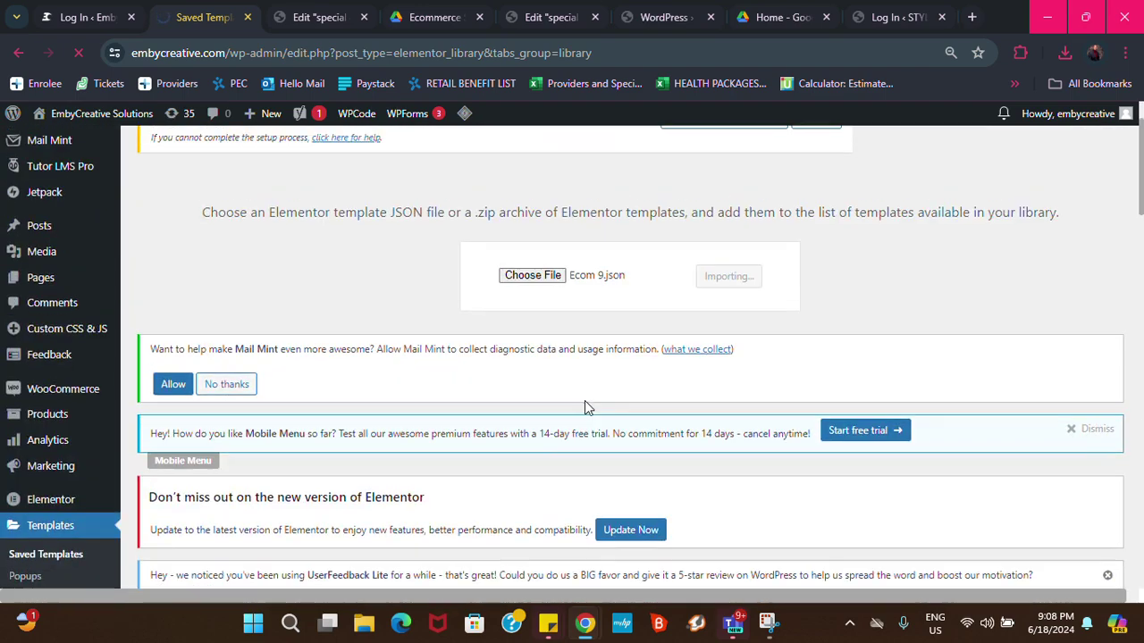
scroll(680, 322, "up", 1)
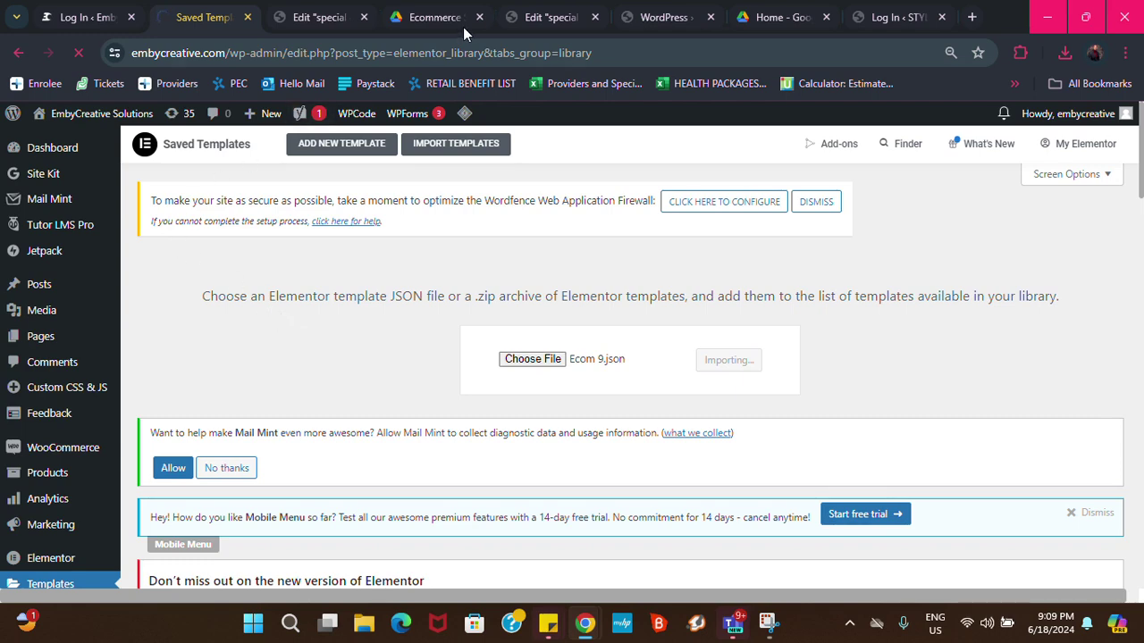
Open the imported Ecom 9 template's preview and scroll through its sales content
scroll(490, 287, "down", 4)
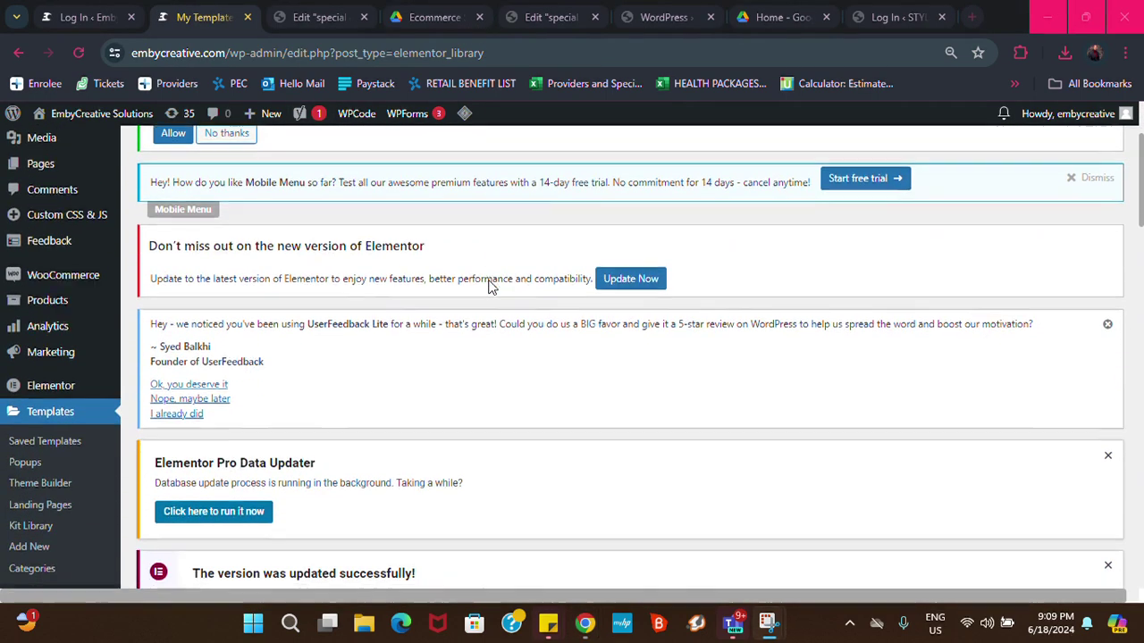
scroll(490, 291, "down", 2)
scroll(375, 358, "down", 1)
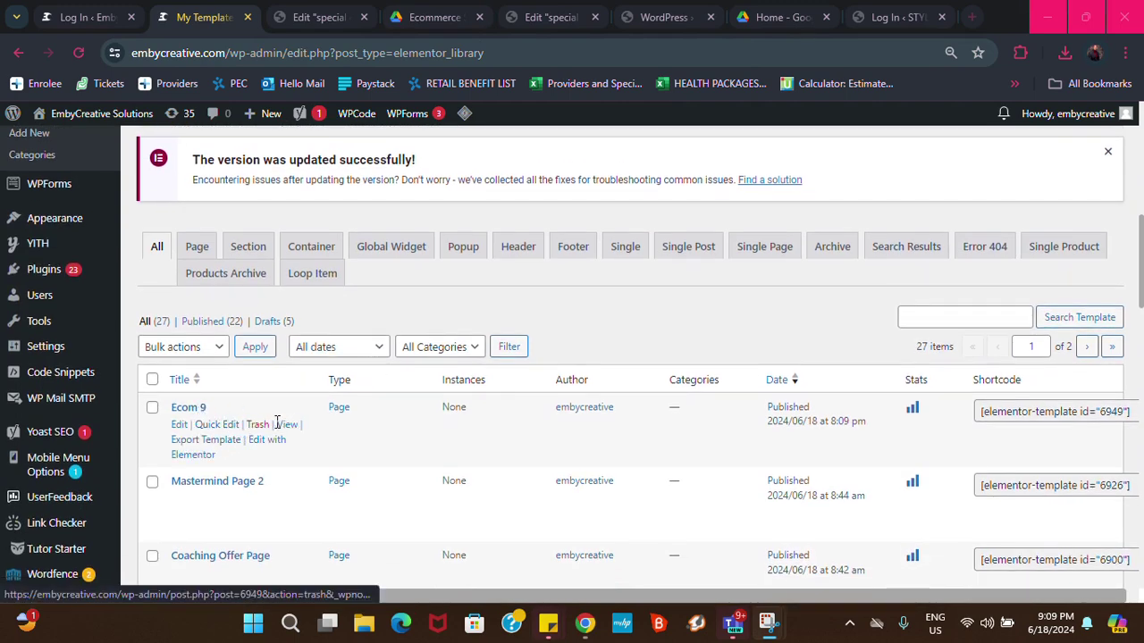
left_click(288, 427)
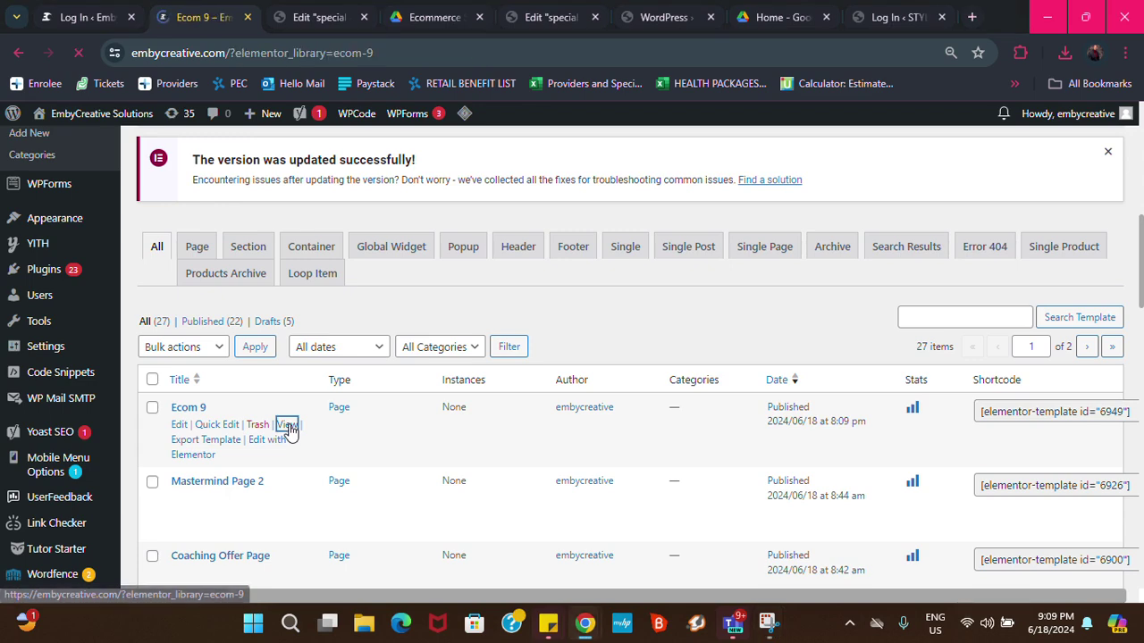
scroll(456, 397, "down", 5)
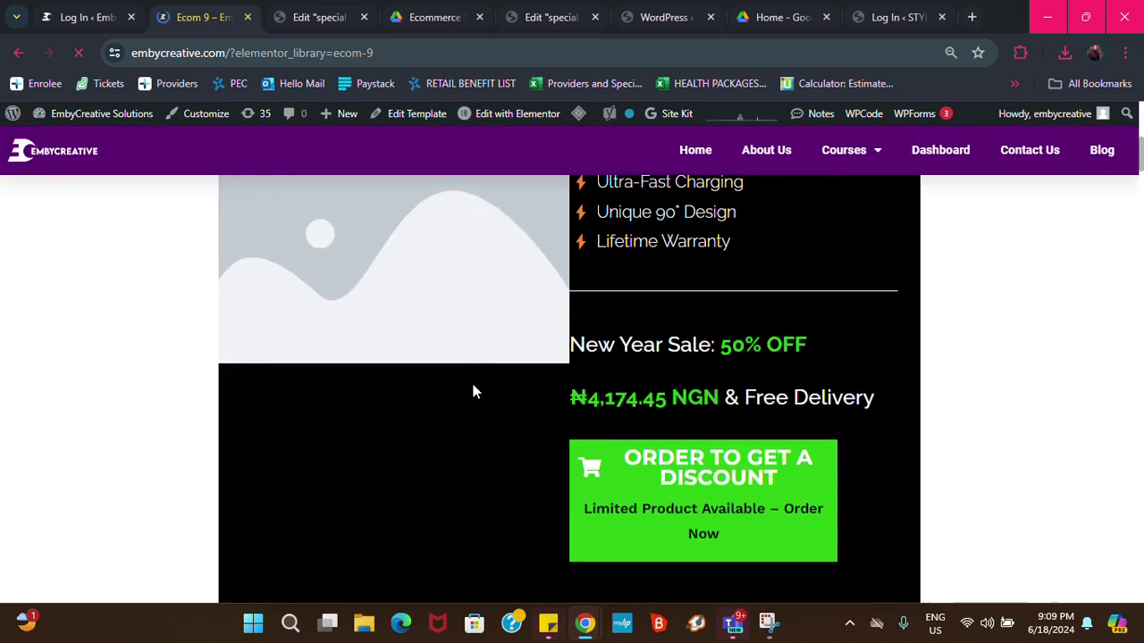
scroll(473, 391, "down", 6)
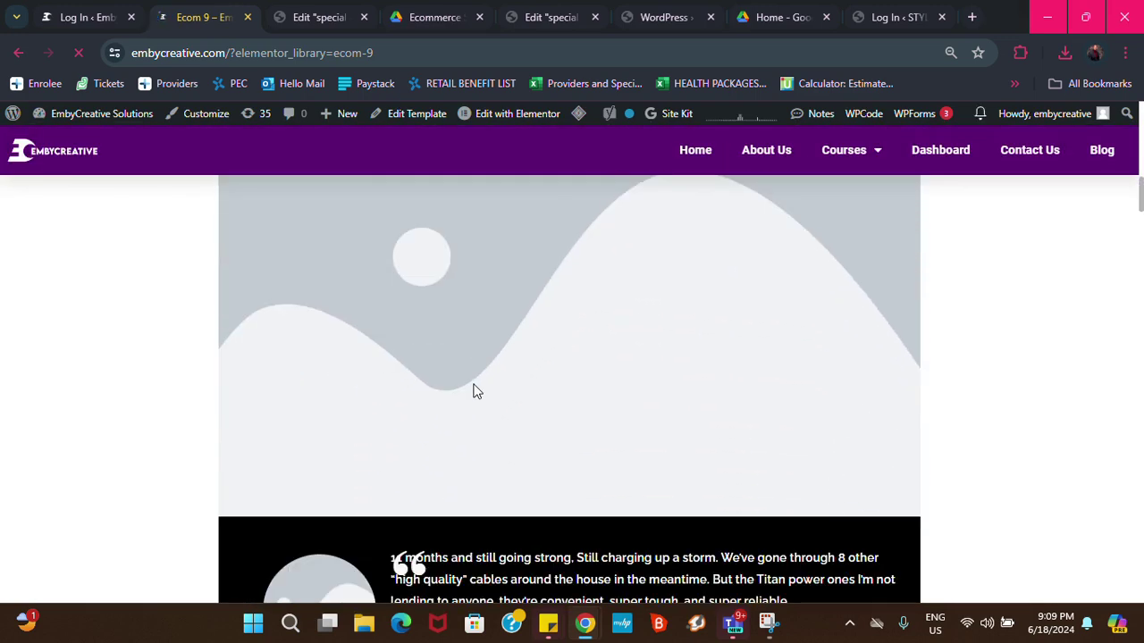
scroll(474, 390, "down", 6)
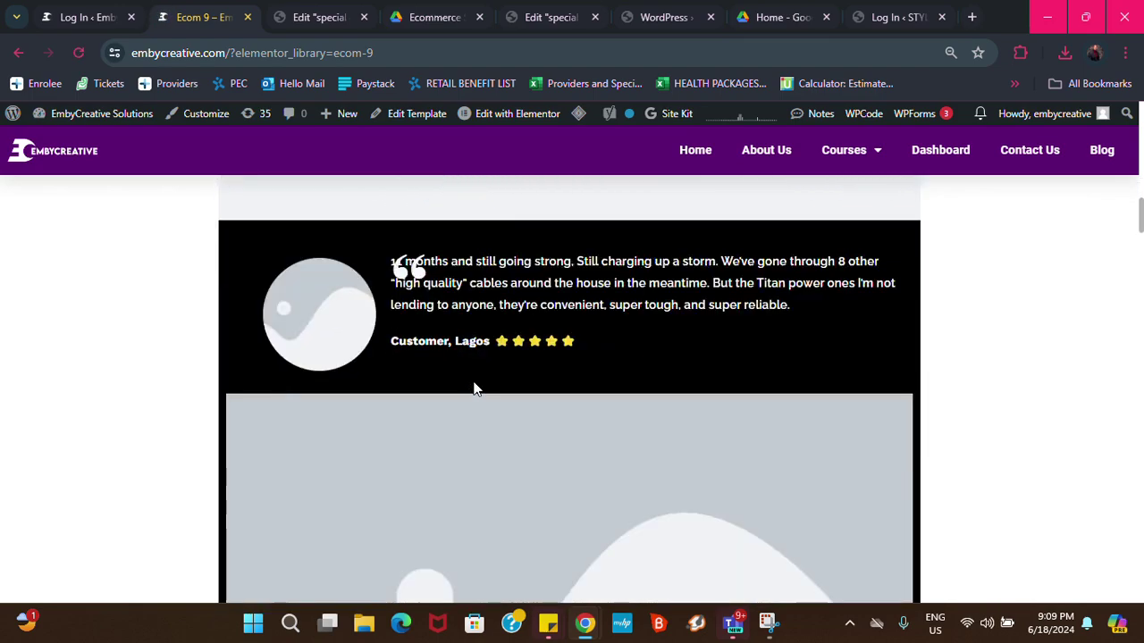
scroll(473, 387, "down", 8)
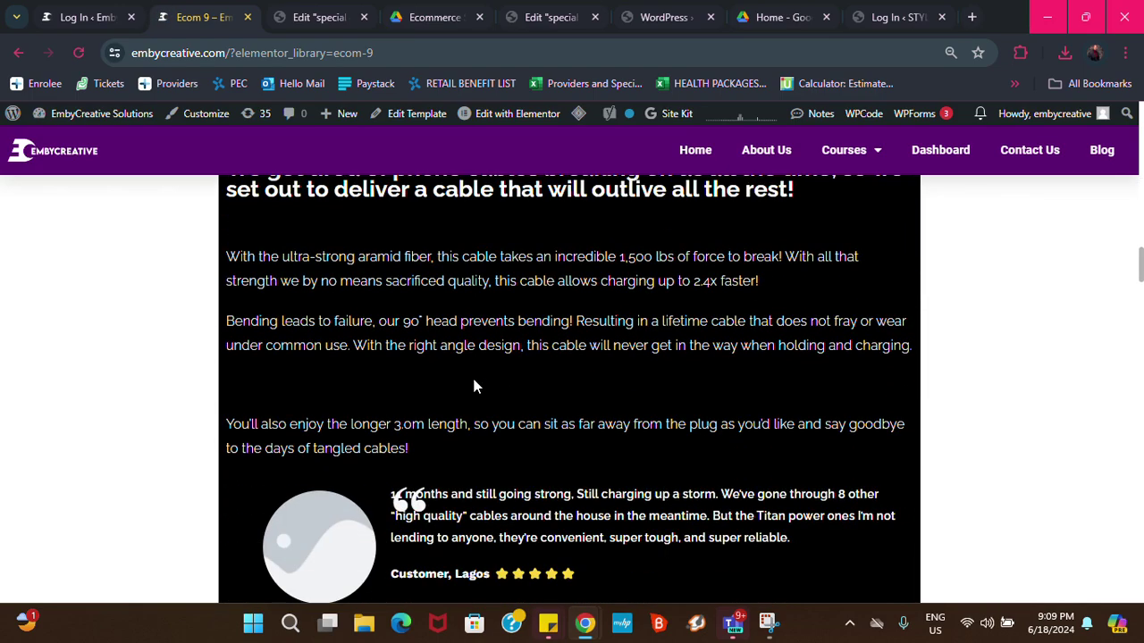
scroll(474, 386, "down", 12)
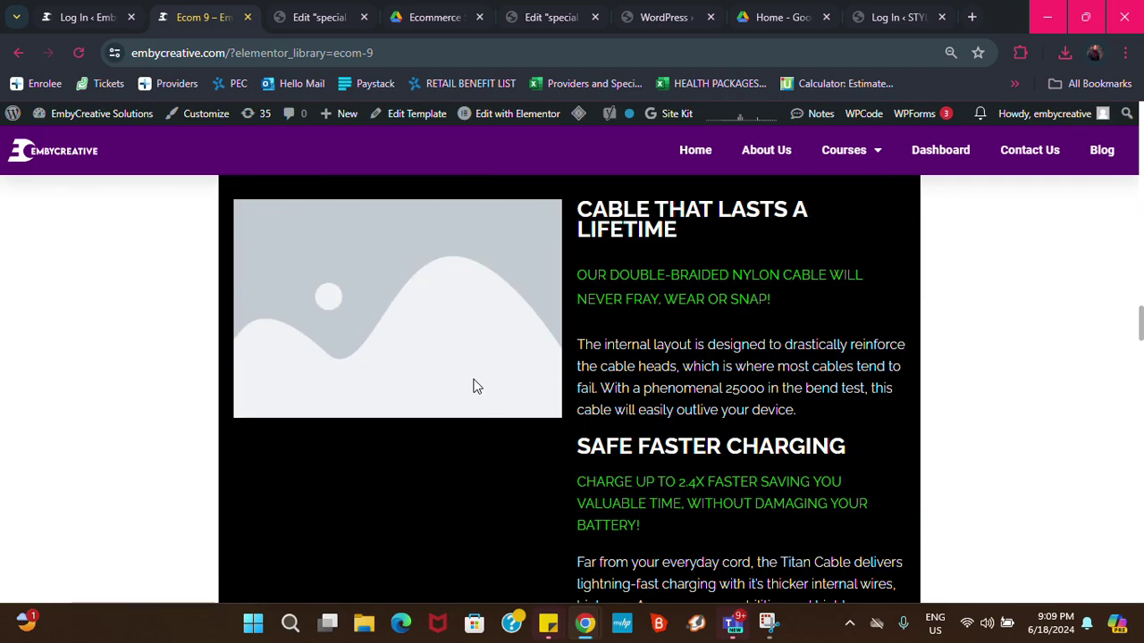
scroll(474, 386, "down", 12)
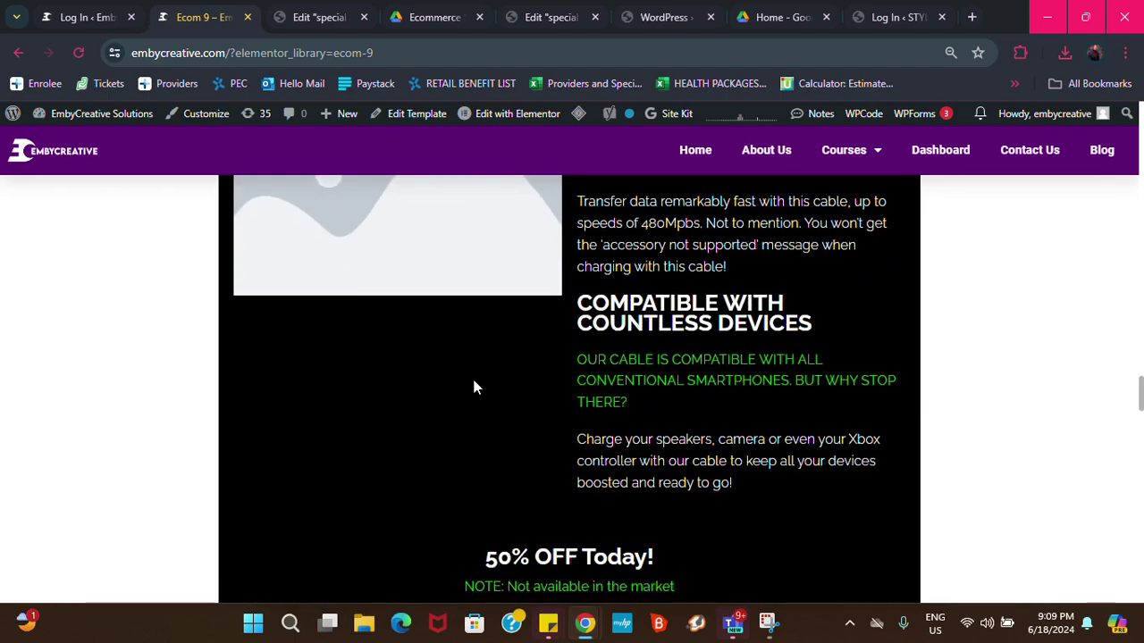
scroll(478, 394, "down", 6)
scroll(482, 391, "up", 9)
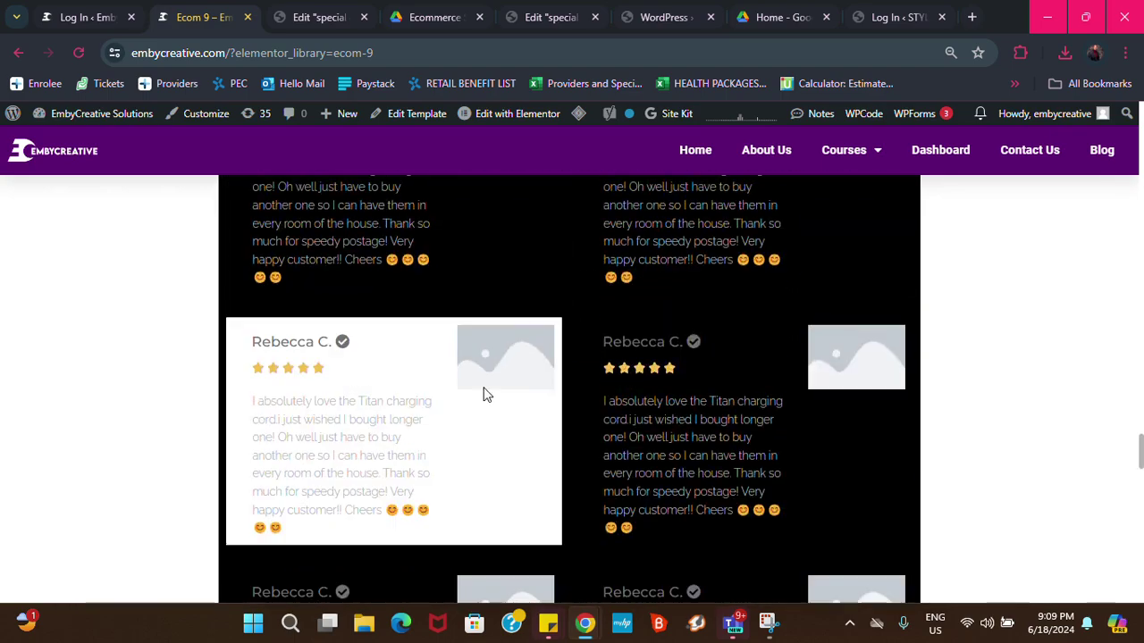
scroll(518, 335, "up", 15)
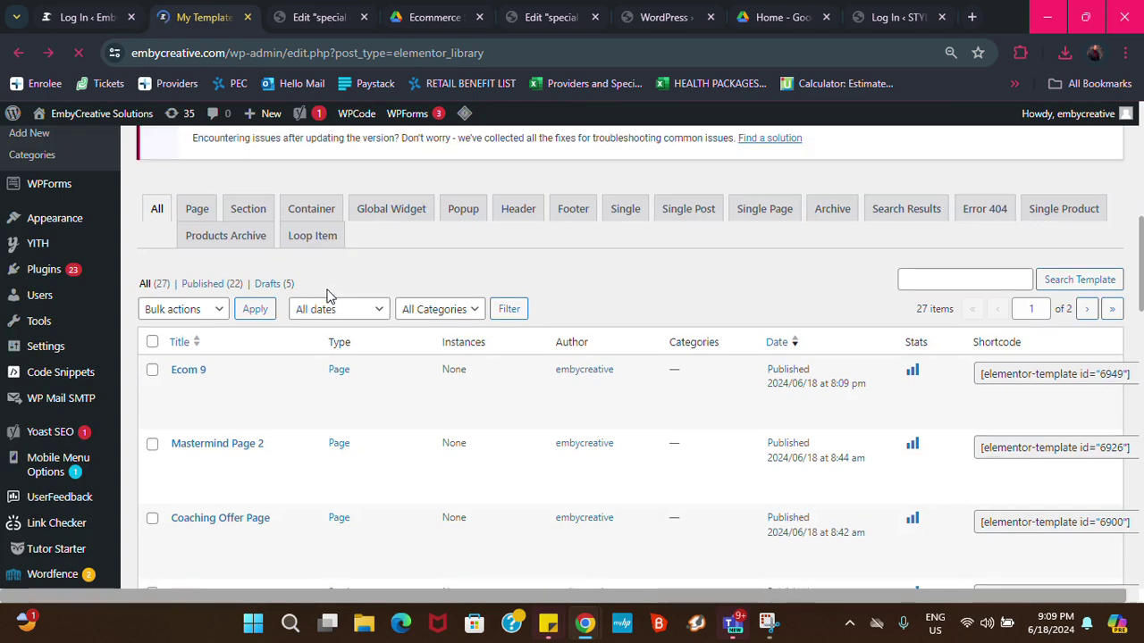
Go to Pages > All Pages and scroll through the list of 25 pages
mouse_move(209, 328)
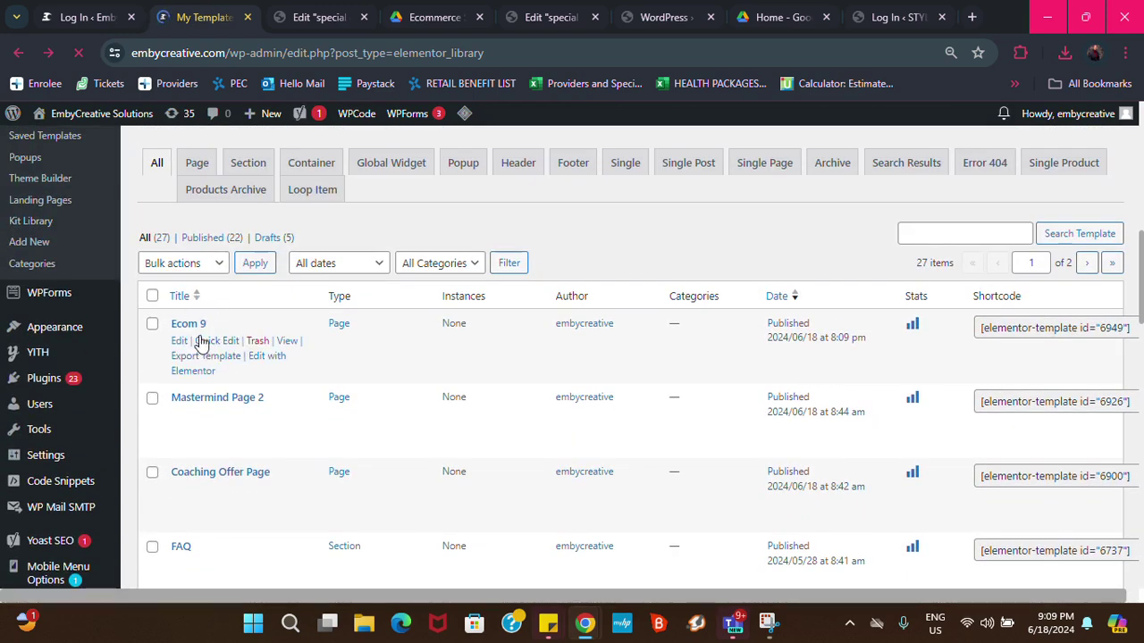
scroll(59, 360, "up", 5)
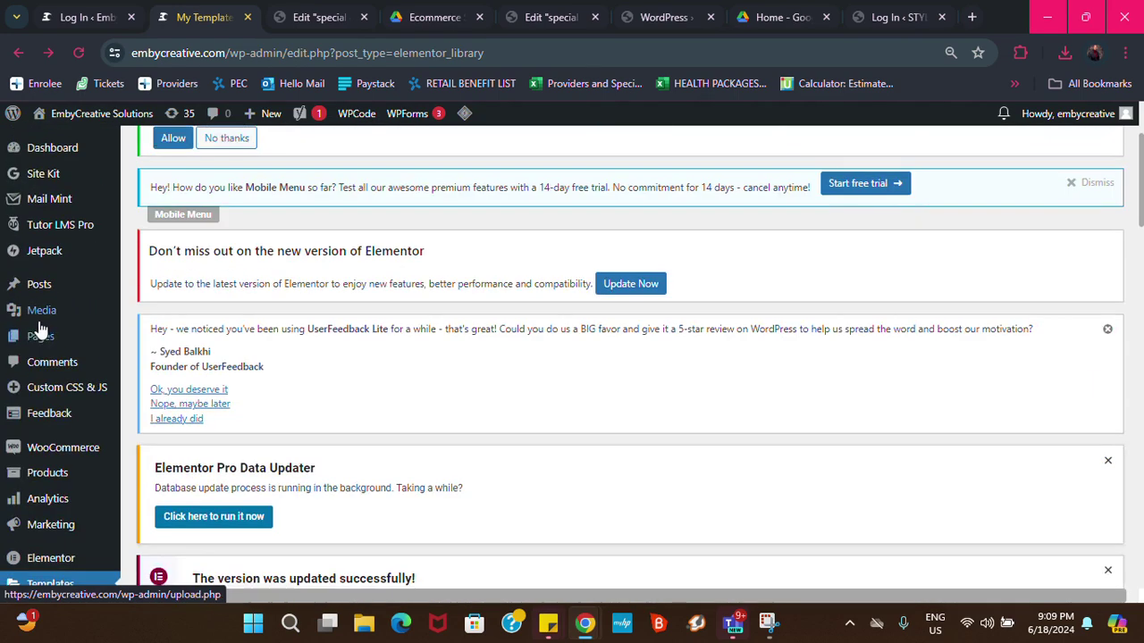
scroll(39, 321, "up", 2)
mouse_move(36, 338)
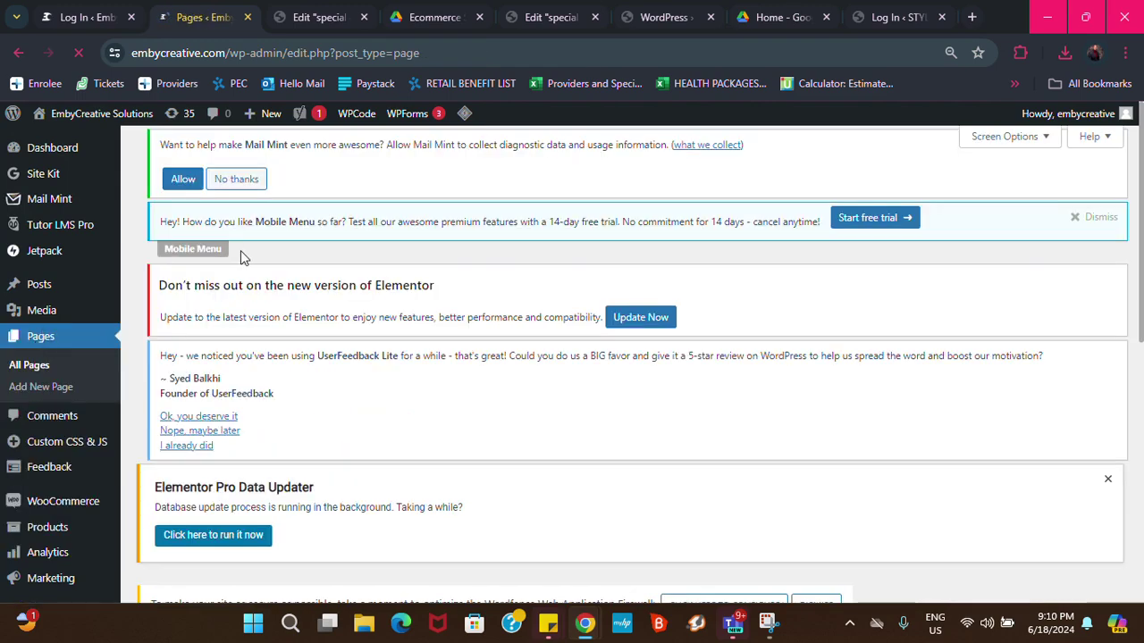
scroll(245, 365, "down", 3)
scroll(247, 366, "up", 3)
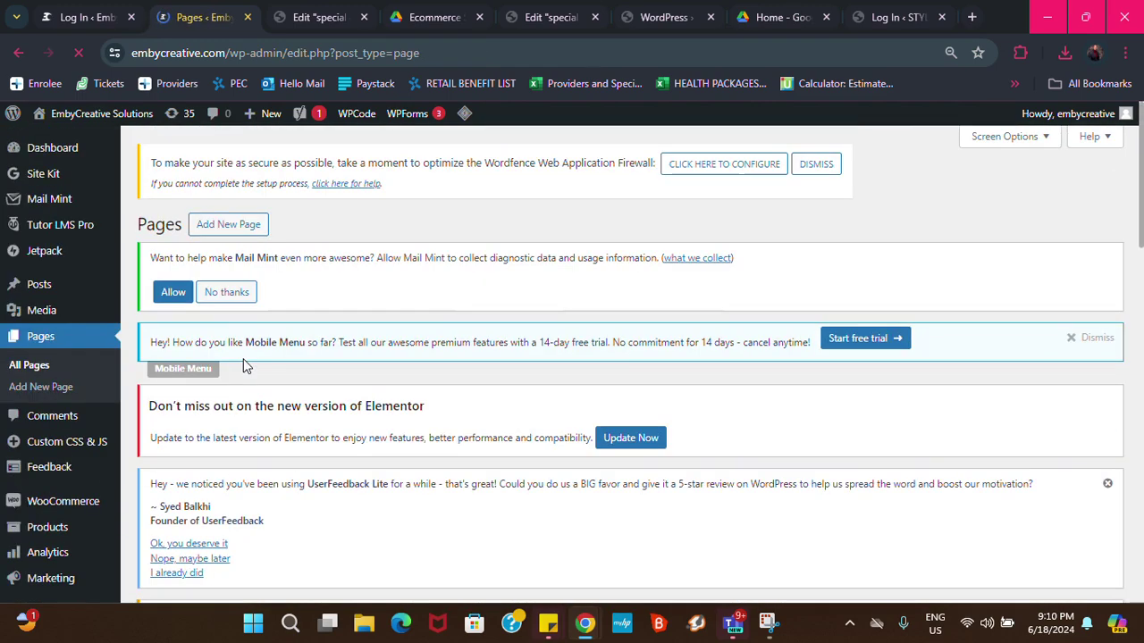
scroll(264, 353, "down", 4)
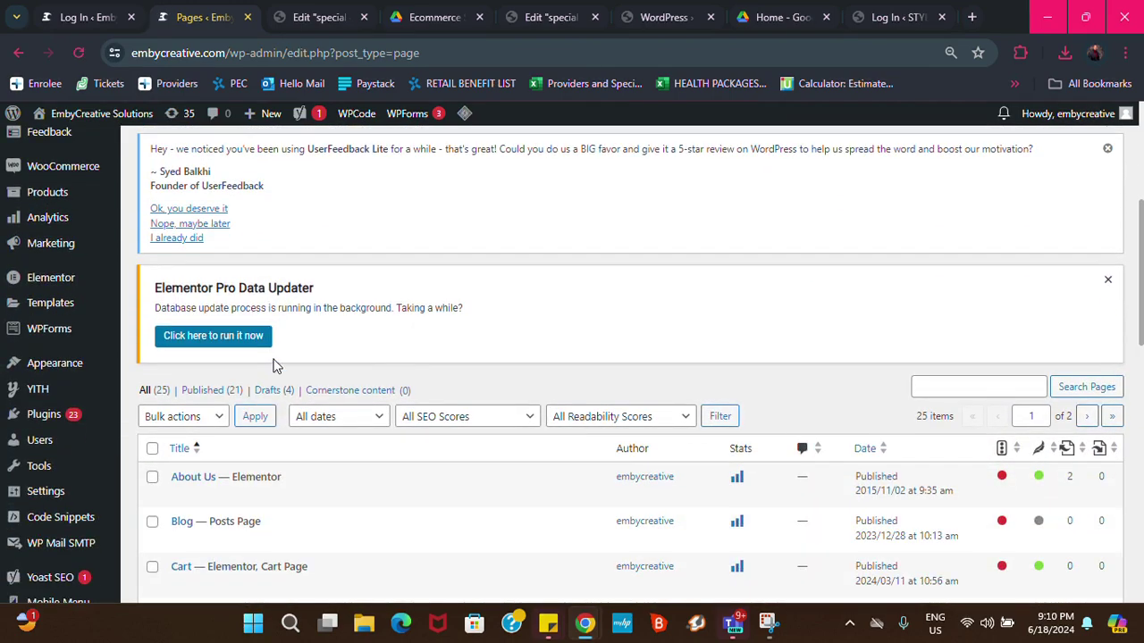
scroll(274, 364, "up", 4)
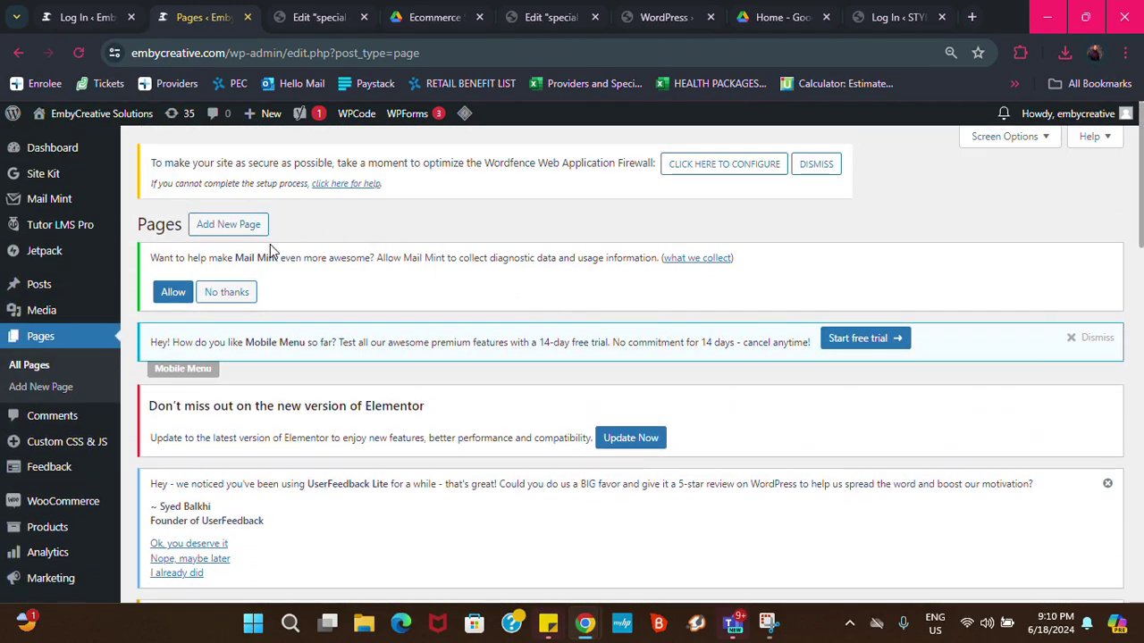
scroll(286, 340, "down", 4)
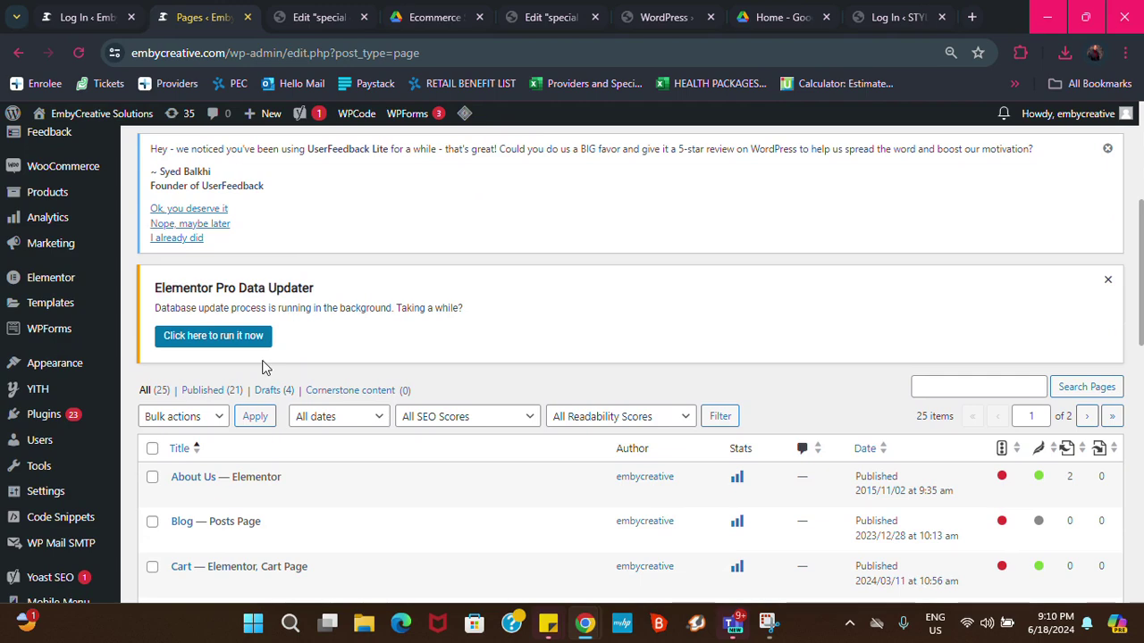
scroll(243, 362, "down", 1)
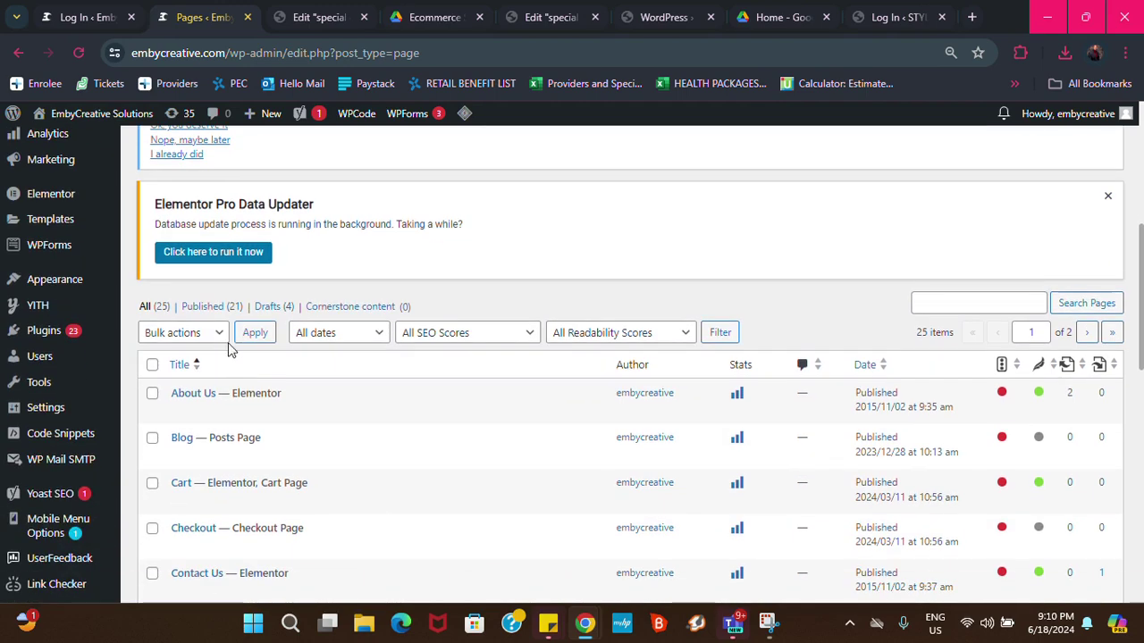
scroll(222, 361, "down", 2)
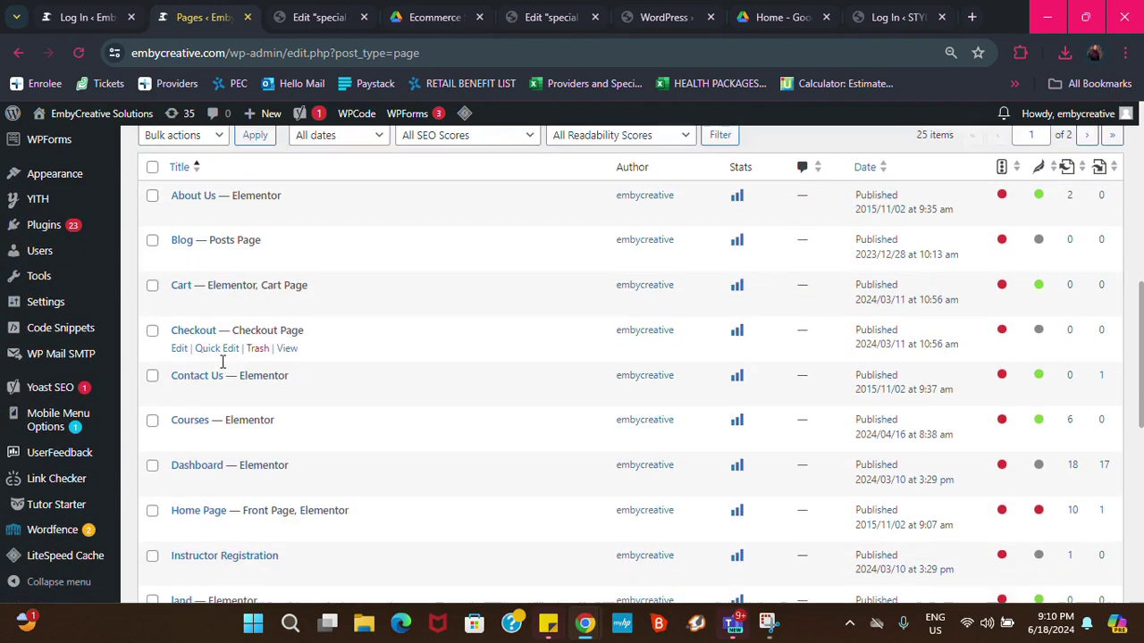
scroll(225, 367, "up", 3)
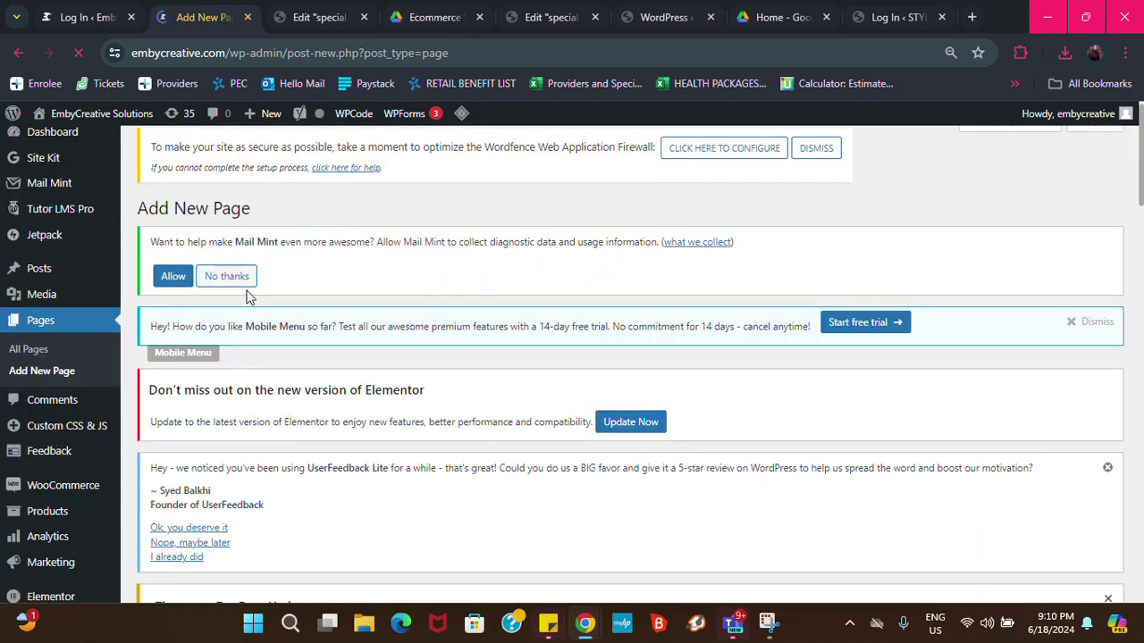
Open the new SALES PAGE in the Elementor editor via Edit with Elementor
scroll(247, 296, "down", 4)
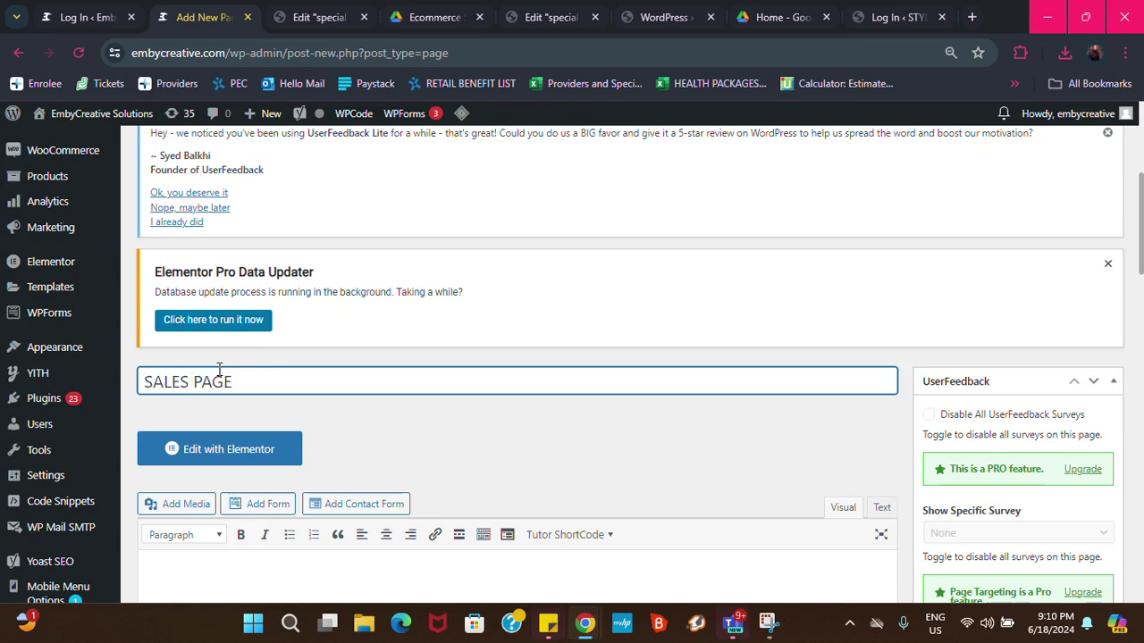
scroll(309, 370, "down", 4)
scroll(214, 277, "up", 2)
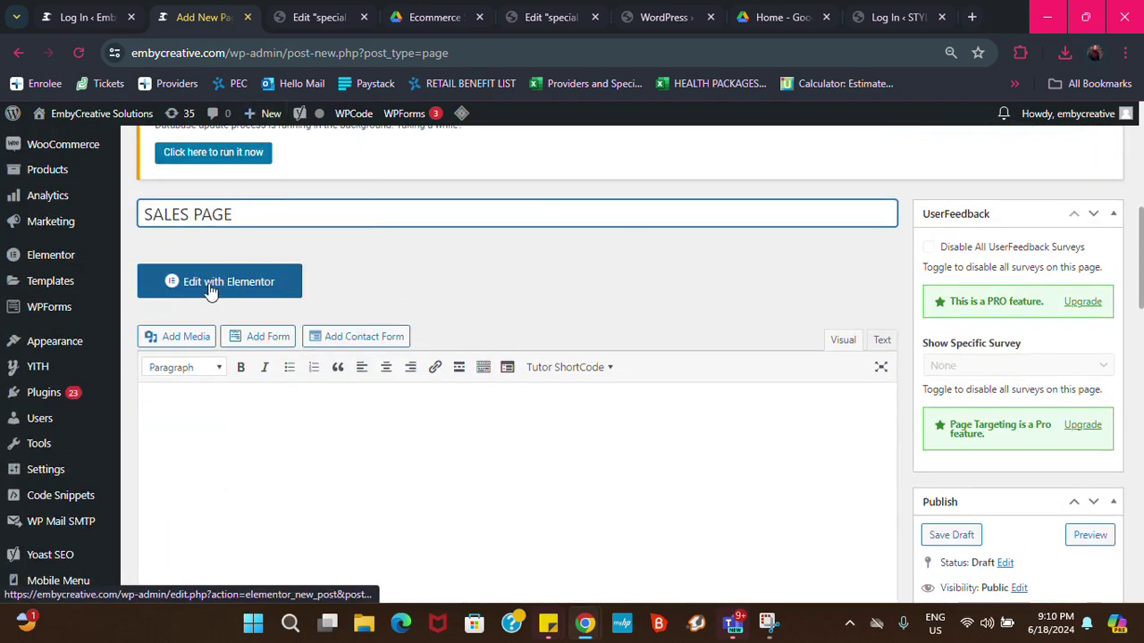
left_click(203, 295)
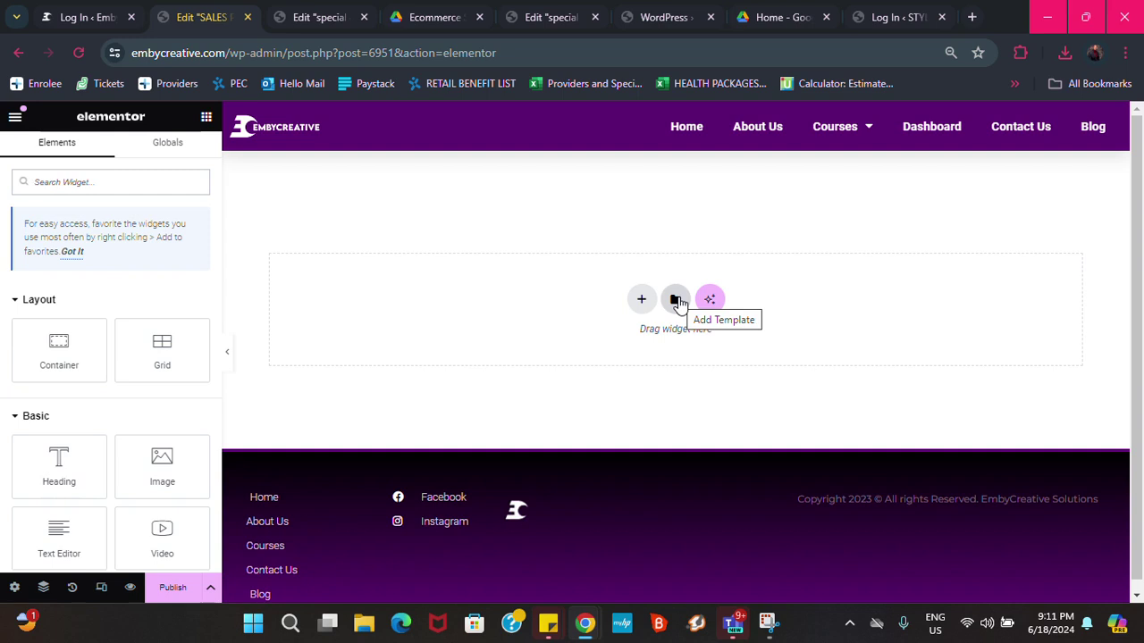
Insert the saved Ecom 9 template from My Templates, found by searching 'Ec'
left_click(676, 301)
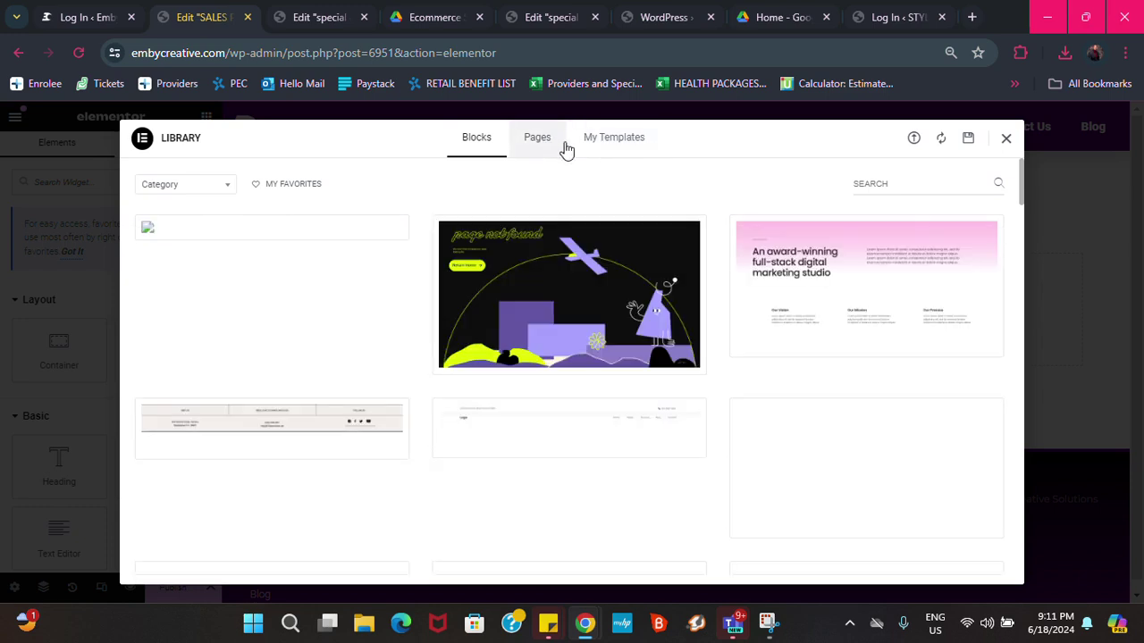
left_click(628, 143)
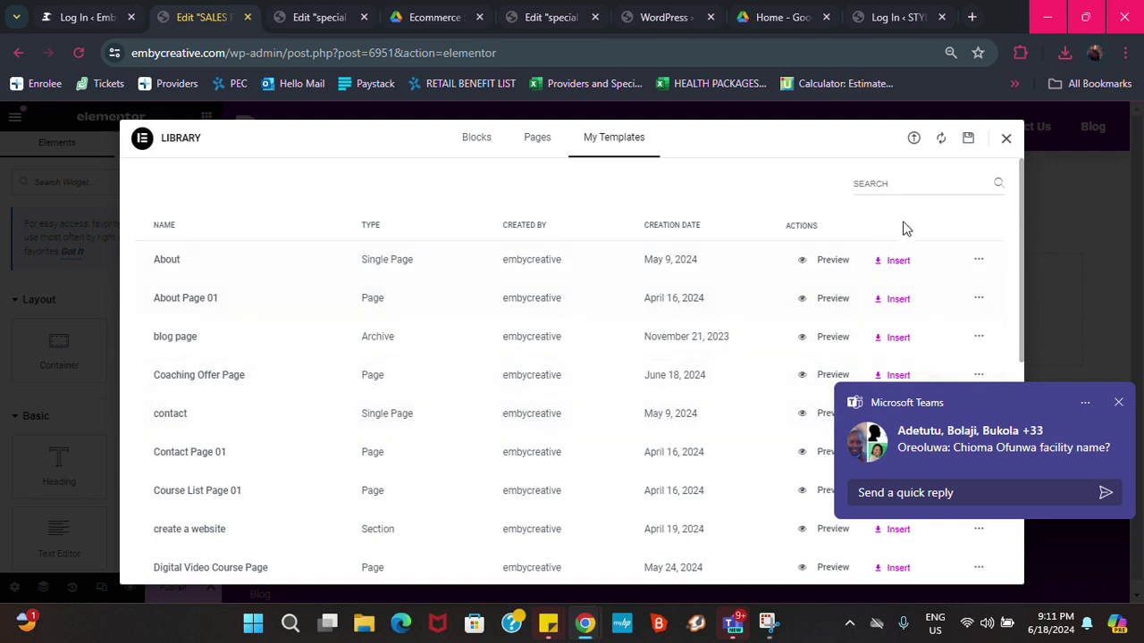
left_click(905, 183)
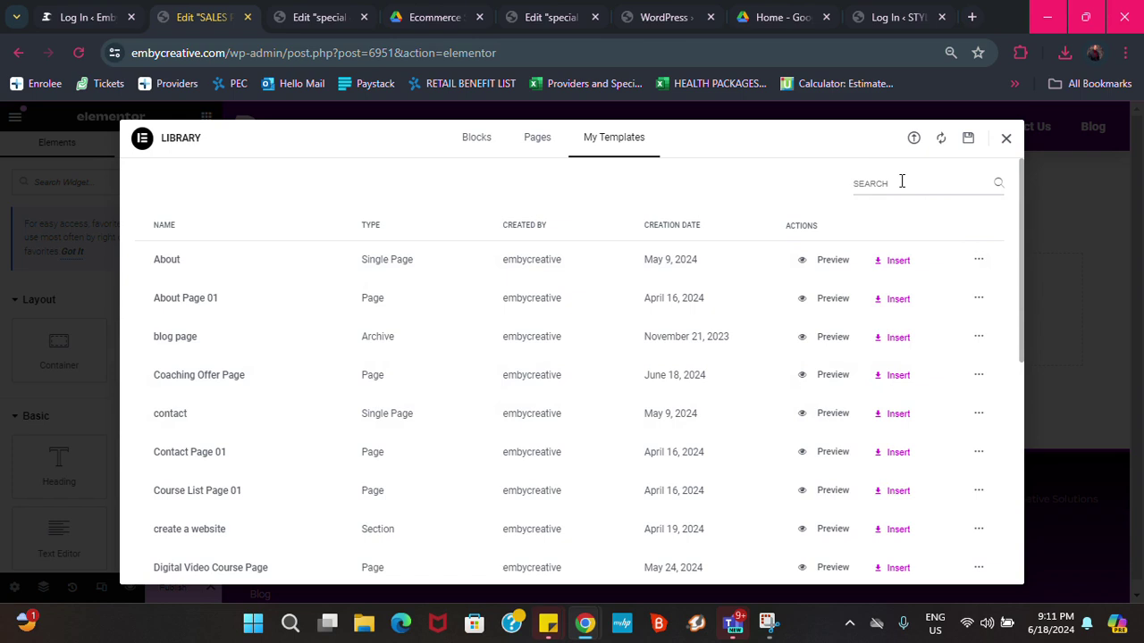
type("Ec")
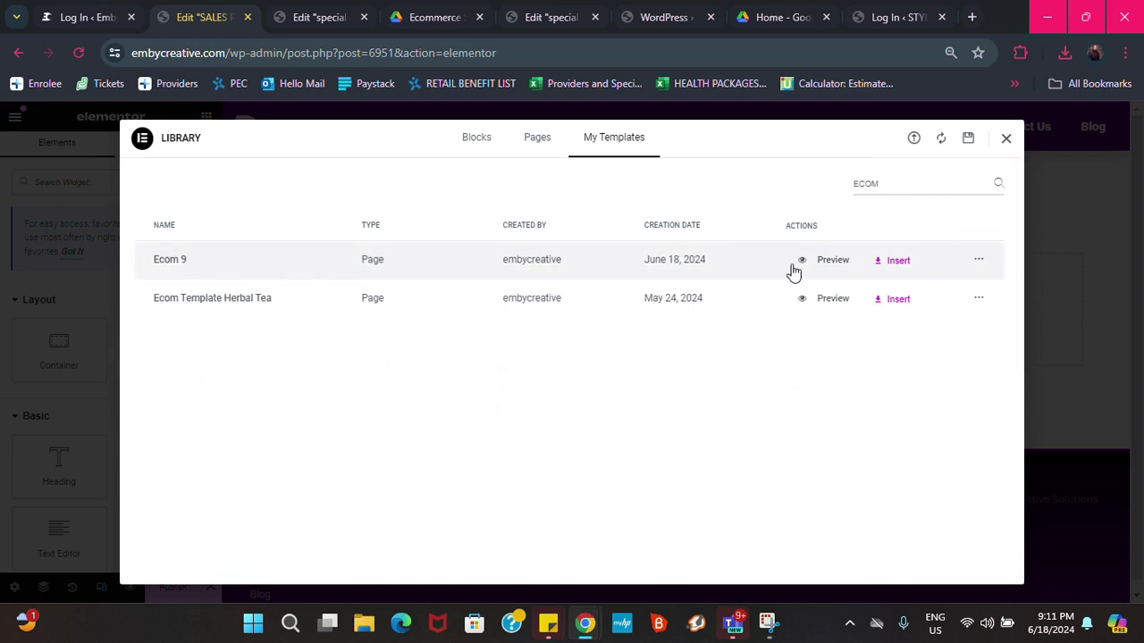
left_click(885, 263)
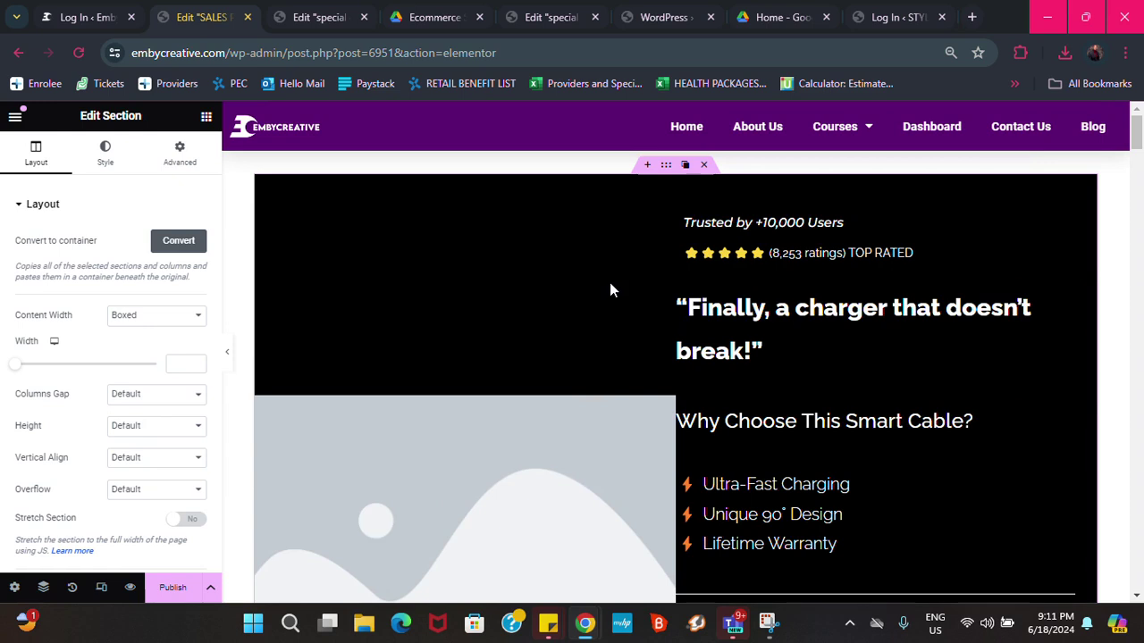
Preview the inserted Ecom 9 content full-width, then restore the editing panel
left_click(229, 354)
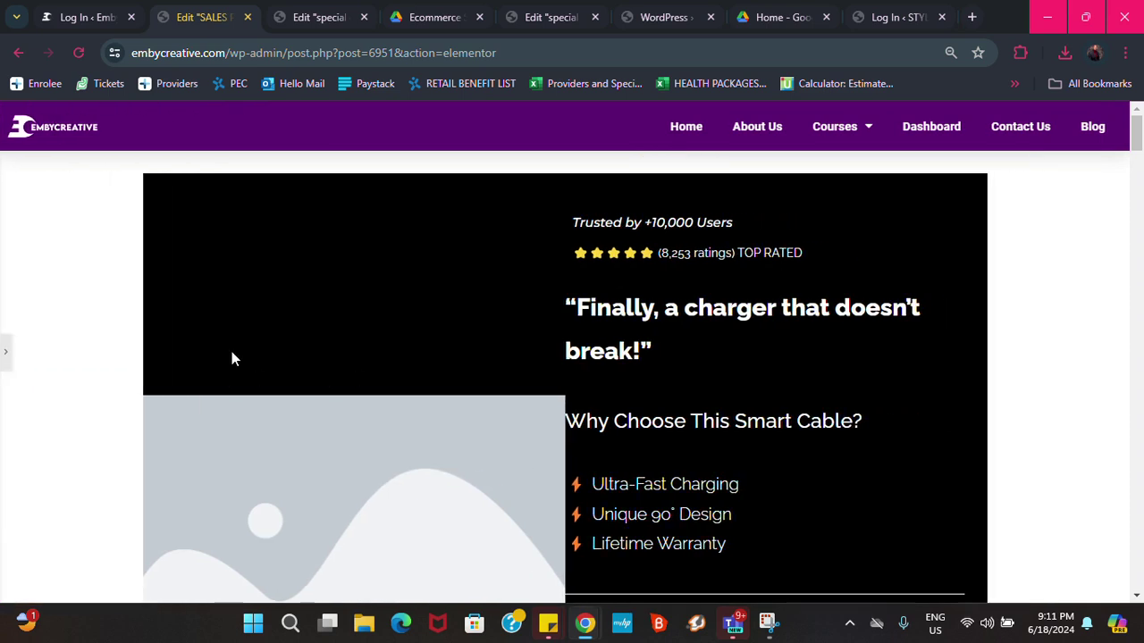
scroll(542, 324, "down", 3)
scroll(544, 323, "up", 3)
left_click(11, 358)
scroll(134, 376, "down", 2)
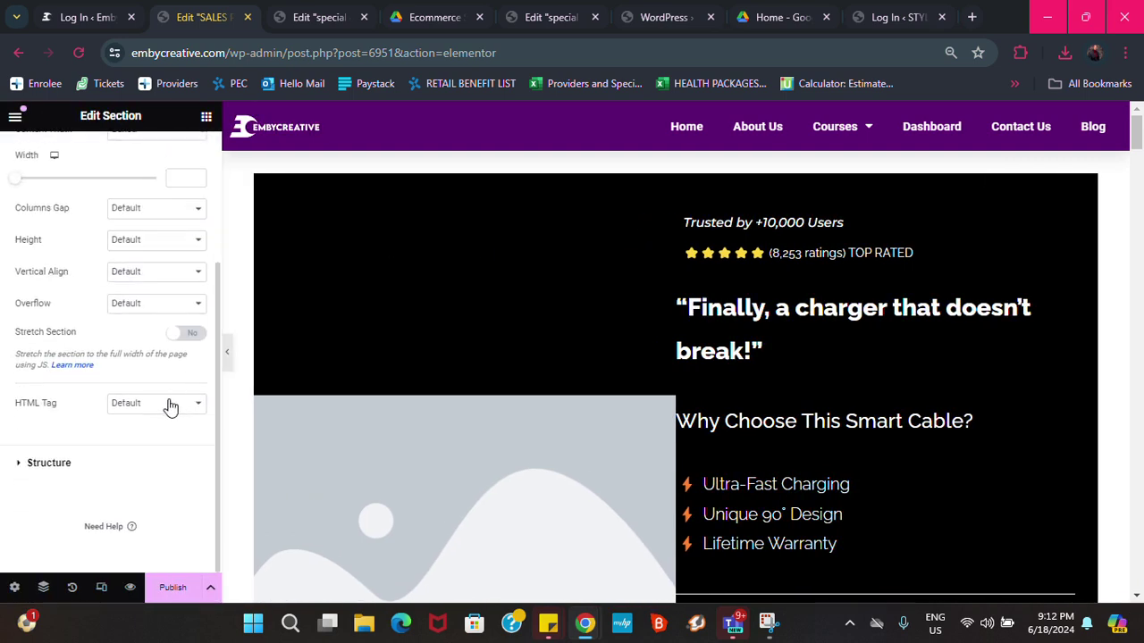
In Page Settings, set Page Layout to Elementor Canvas and turn Hide Title on
left_click(15, 587)
scroll(40, 547, "down", 1)
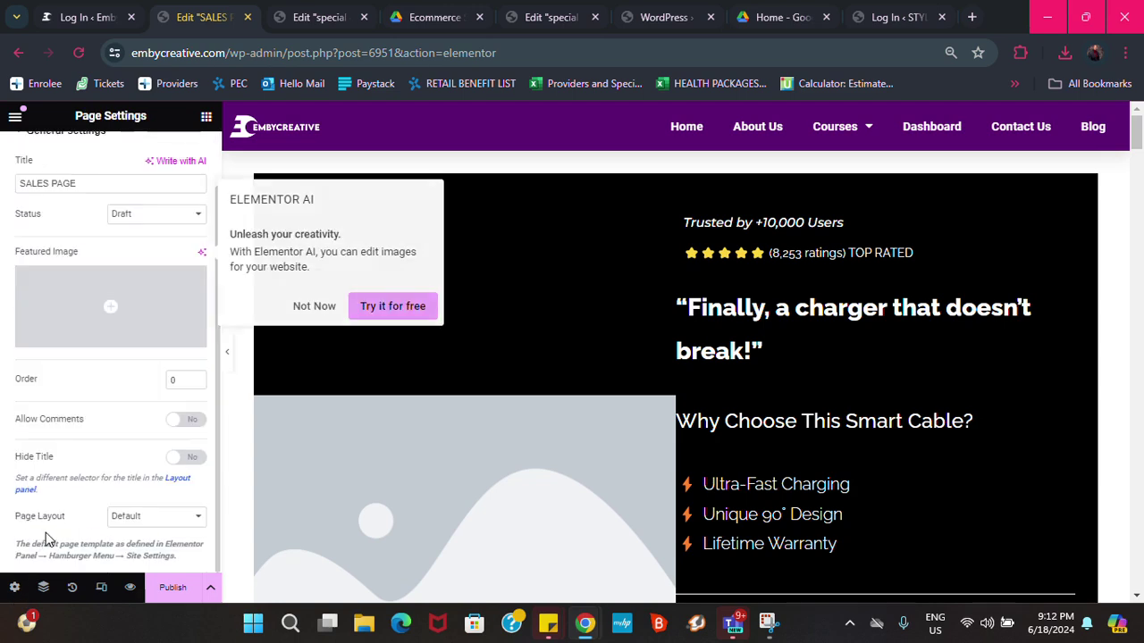
left_click(135, 525)
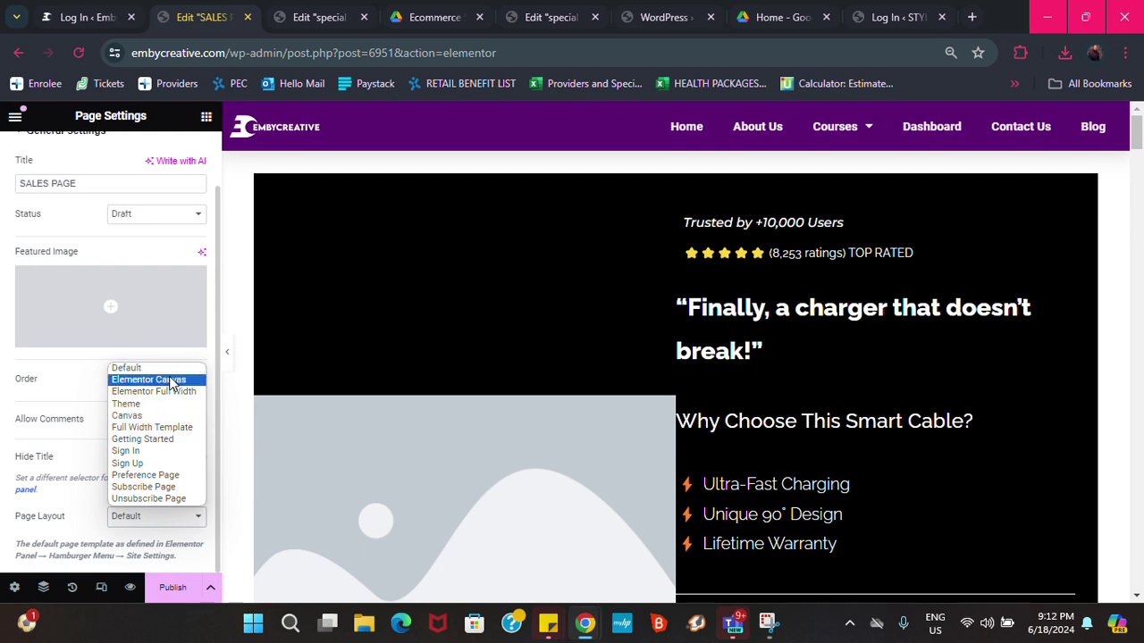
left_click(161, 380)
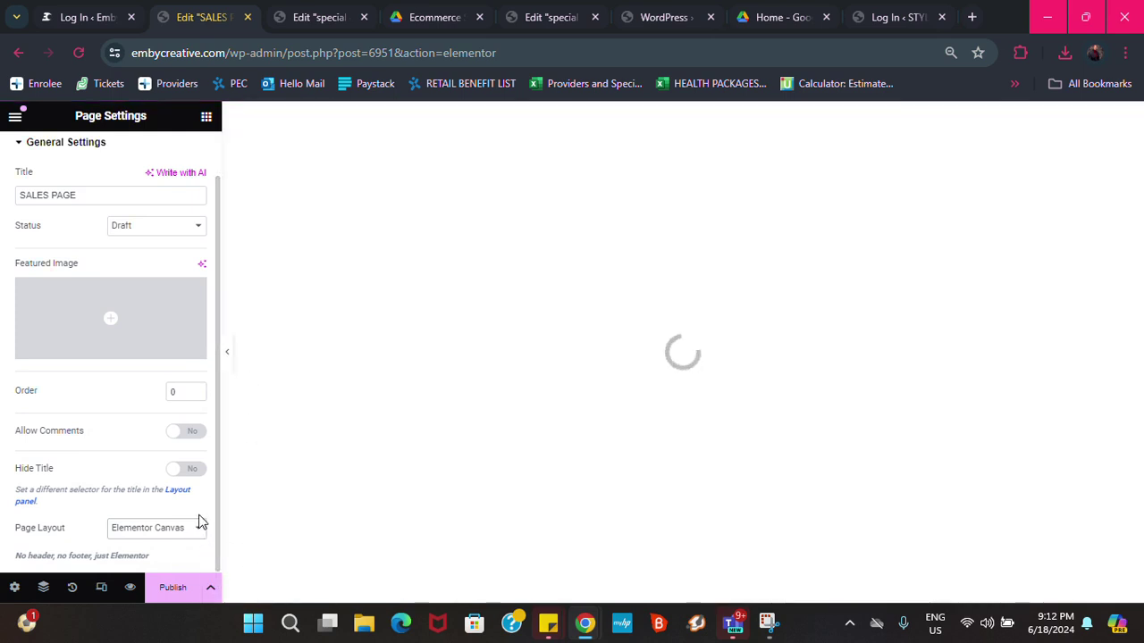
left_click(180, 471)
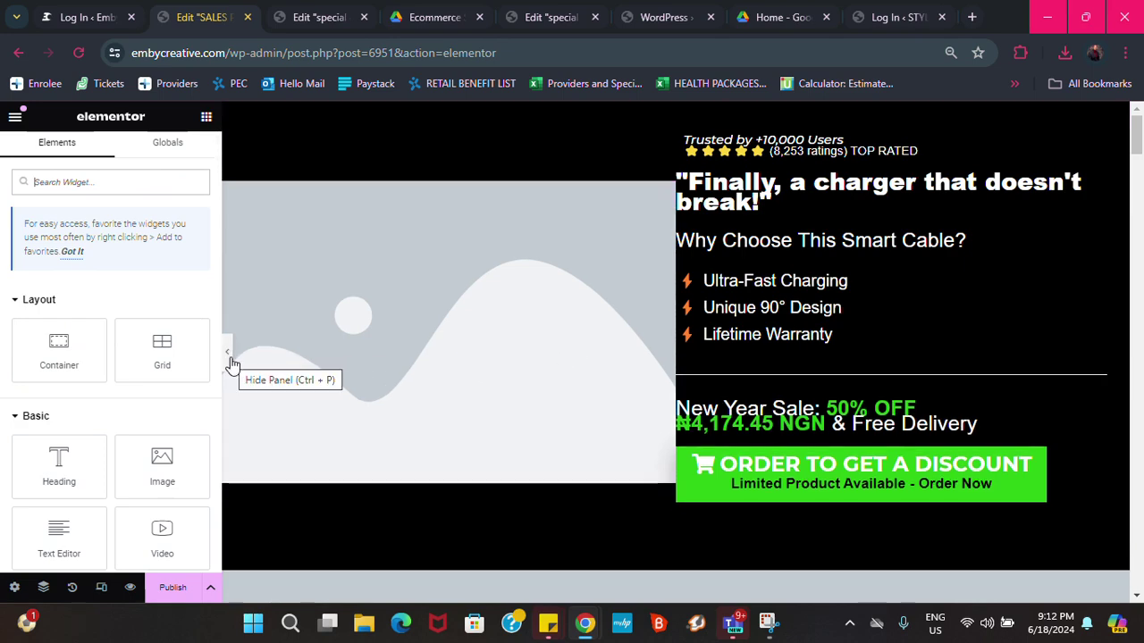
Preview the sales page full-width, then restore the panel and scroll back to the hero section
left_click(229, 357)
scroll(483, 315, "down", 10)
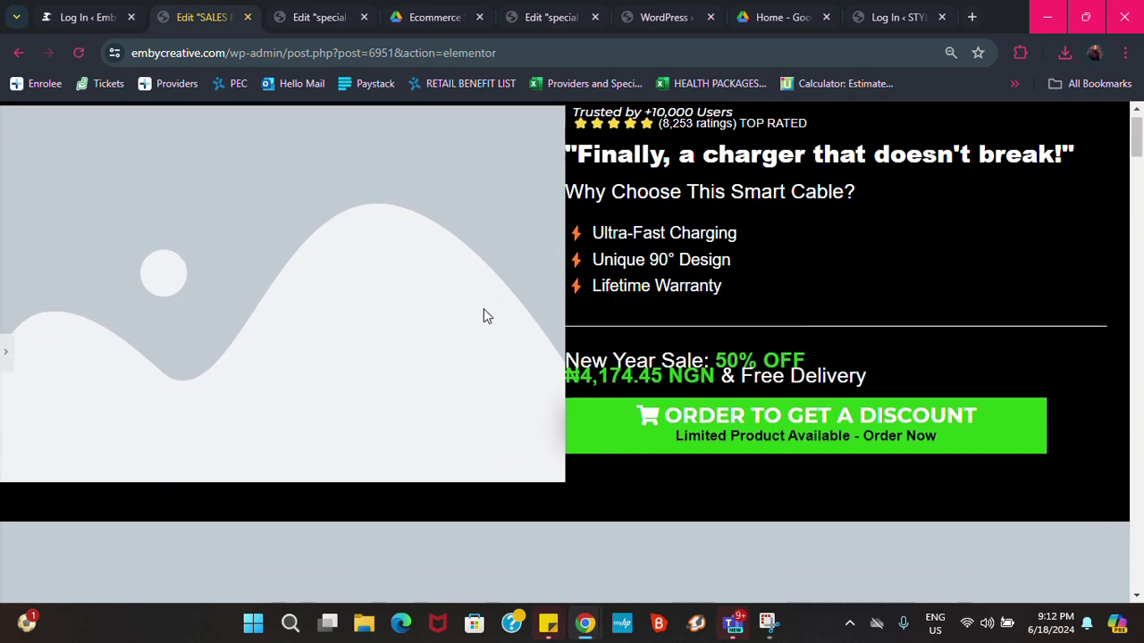
scroll(492, 326, "down", 10)
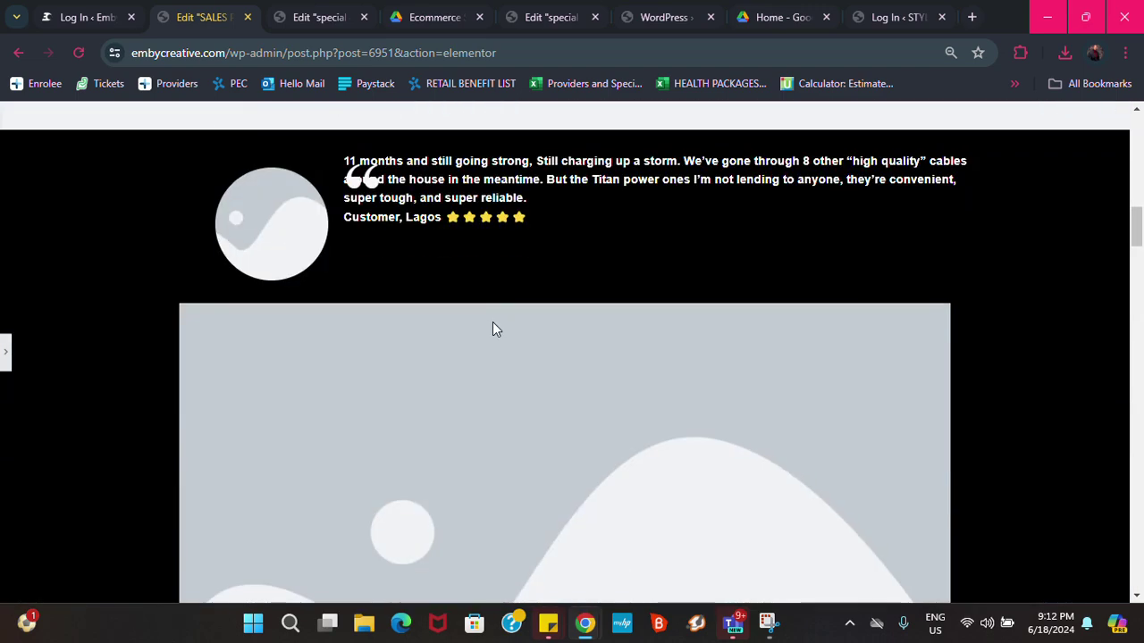
scroll(497, 341, "down", 6)
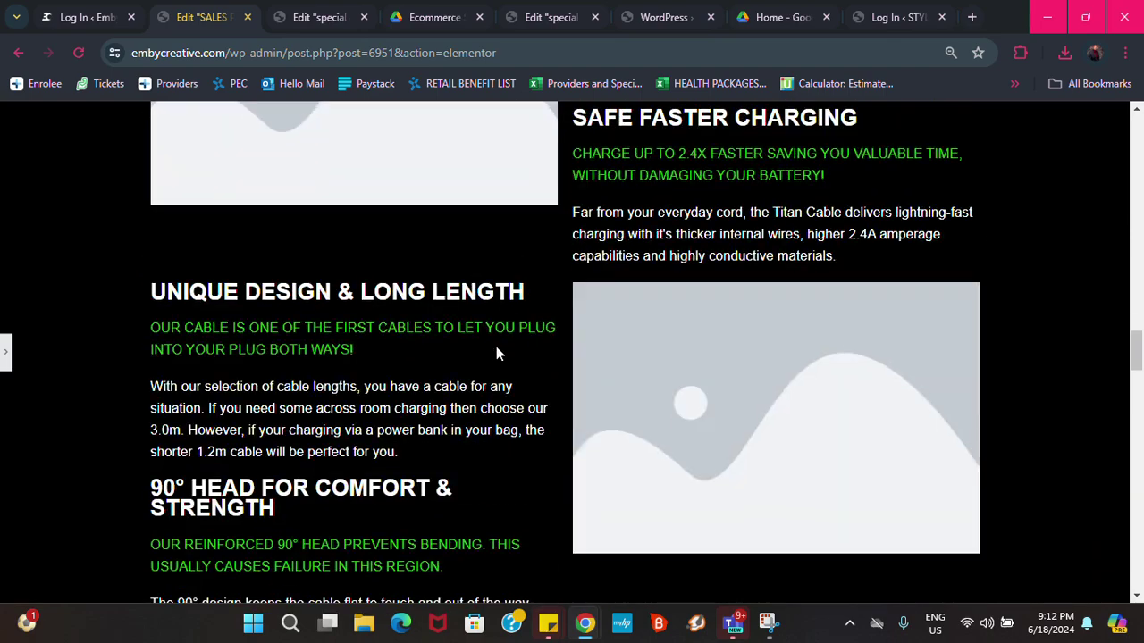
left_click(6, 354)
scroll(401, 360, "up", 15)
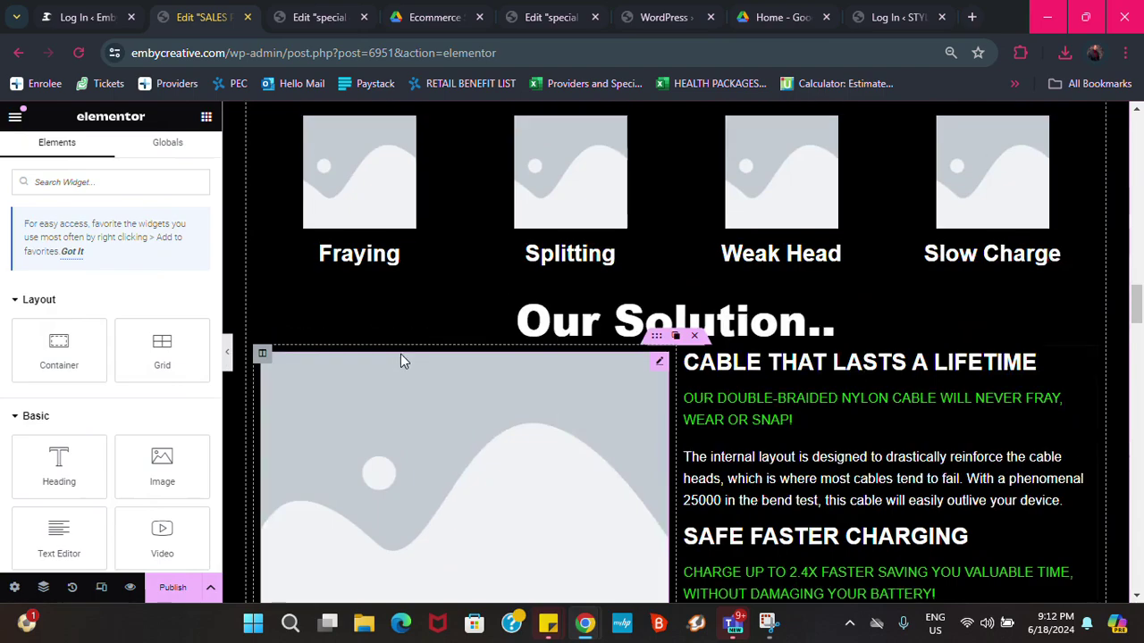
scroll(404, 354, "up", 8)
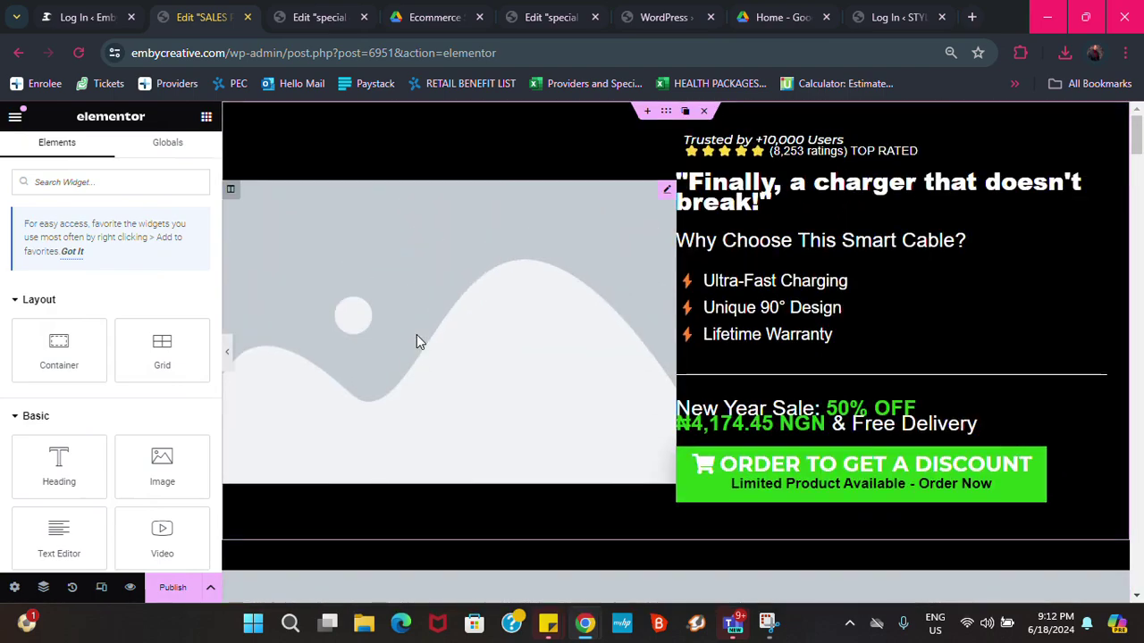
scroll(388, 374, "down", 1)
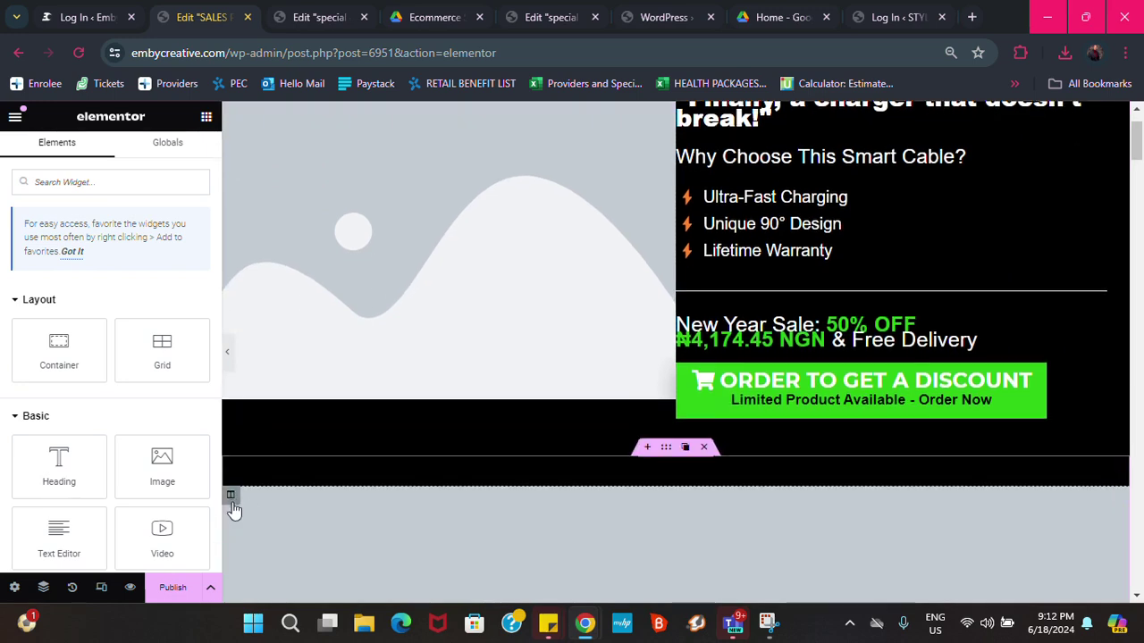
scroll(361, 483, "down", 5)
scroll(237, 506, "up", 5)
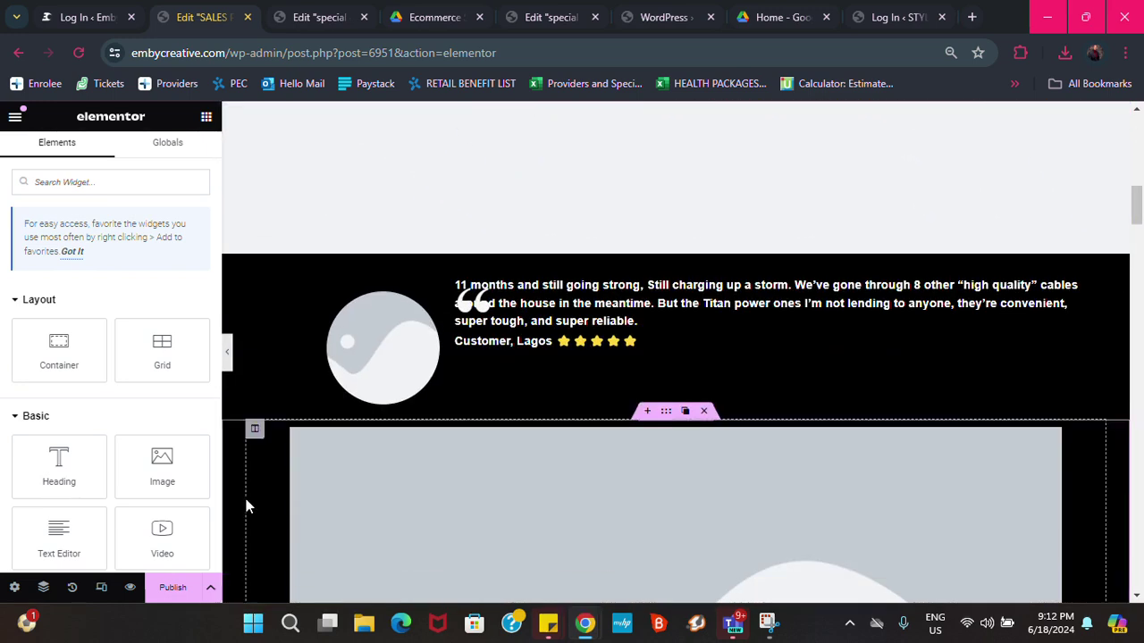
scroll(339, 492, "down", 3)
scroll(372, 461, "up", 4)
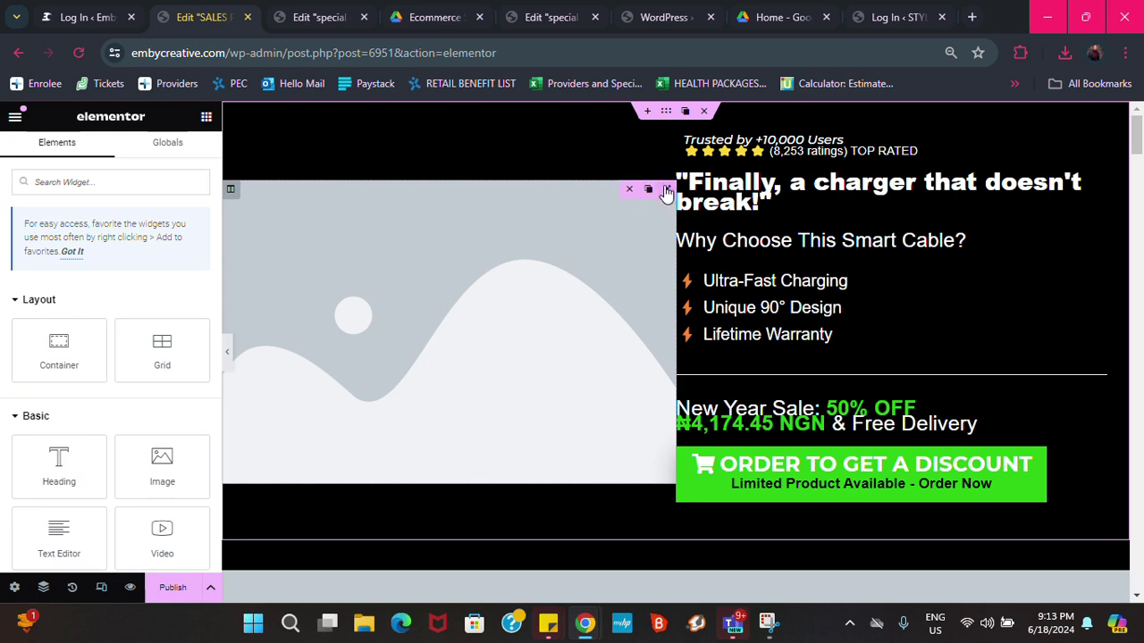
Replace the hero placeholder image with landing-page.png from the Media Library
left_click(665, 191)
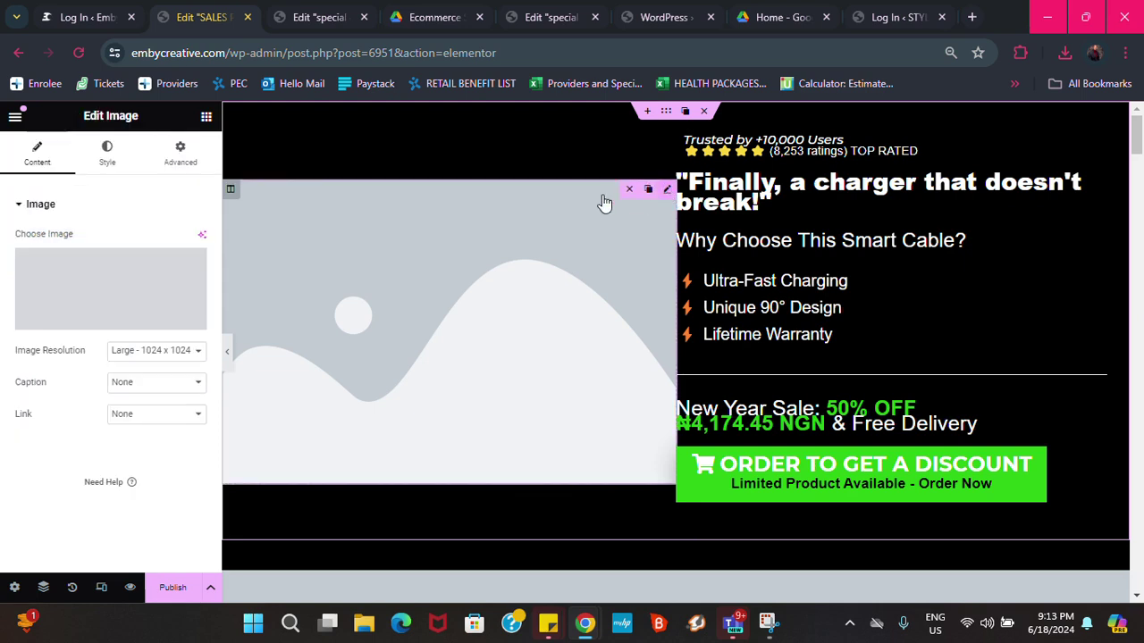
left_click(91, 327)
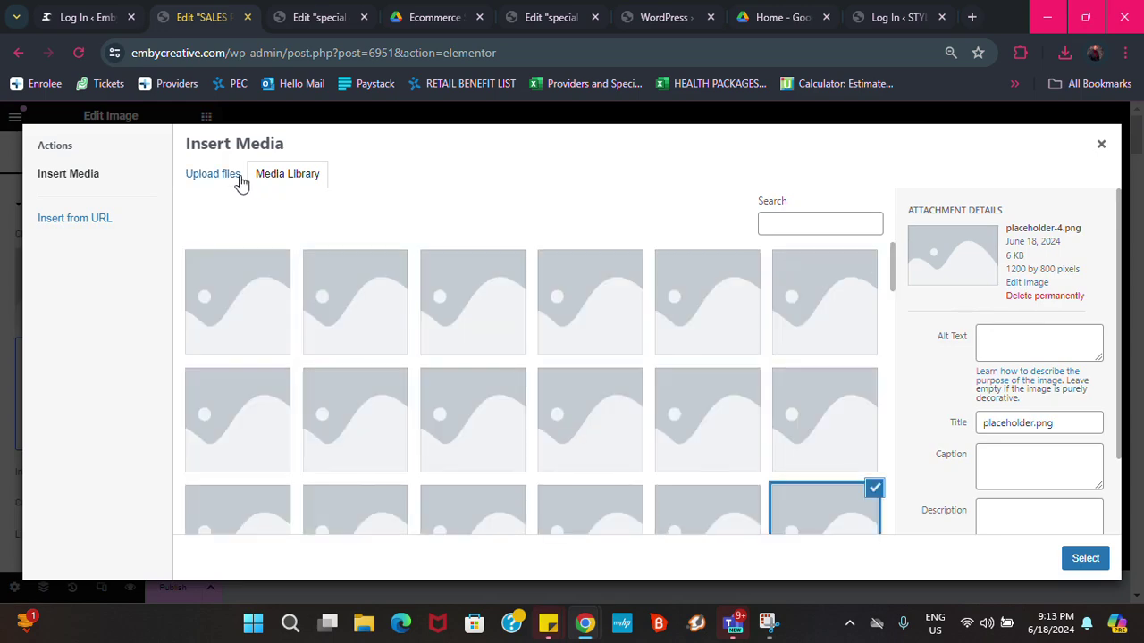
scroll(398, 398, "down", 5)
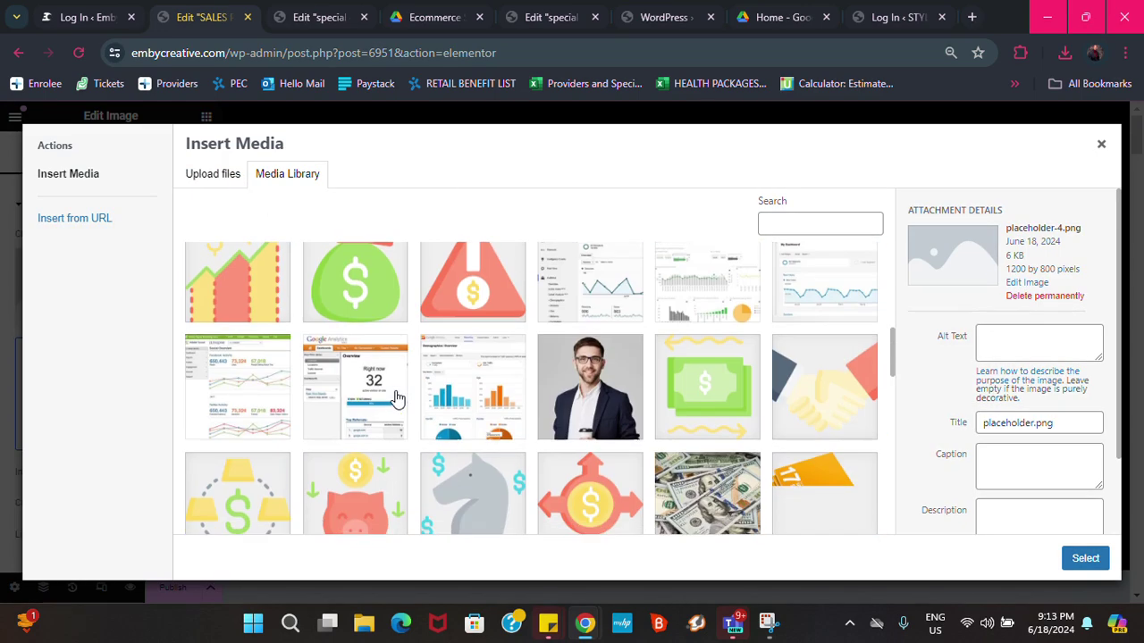
scroll(390, 396, "up", 3)
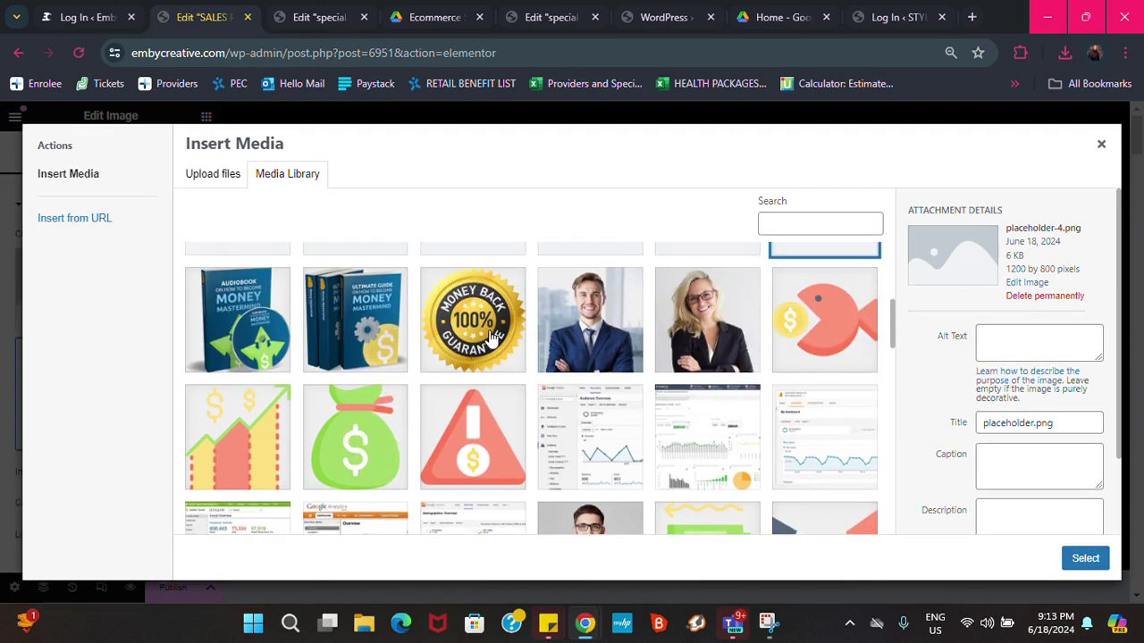
scroll(447, 332, "down", 6)
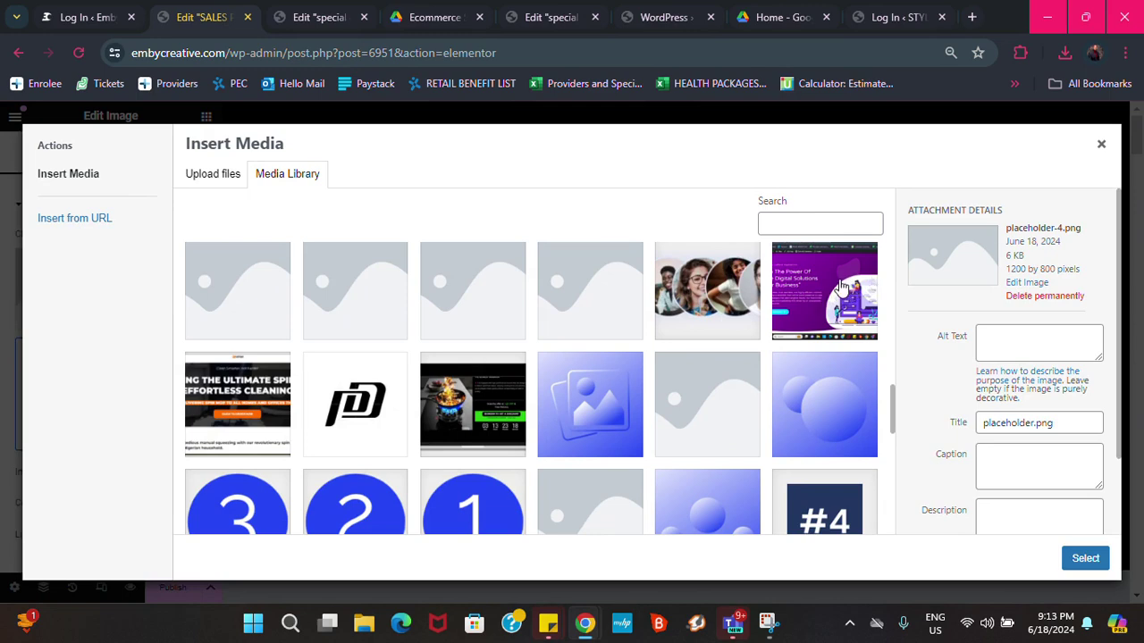
left_click(840, 286)
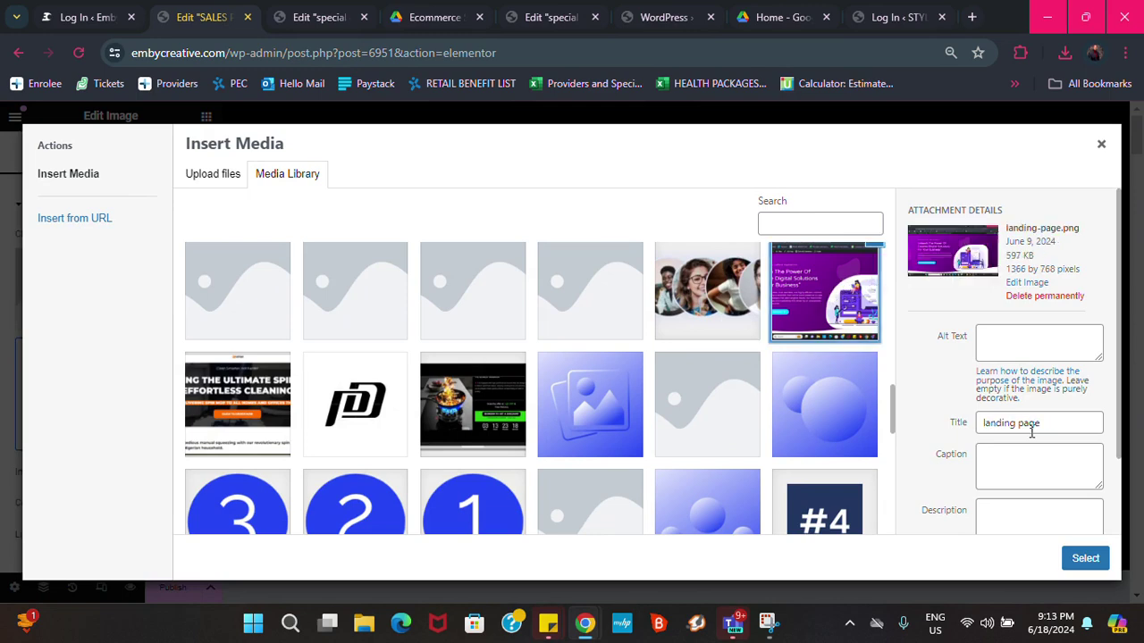
left_click(1097, 558)
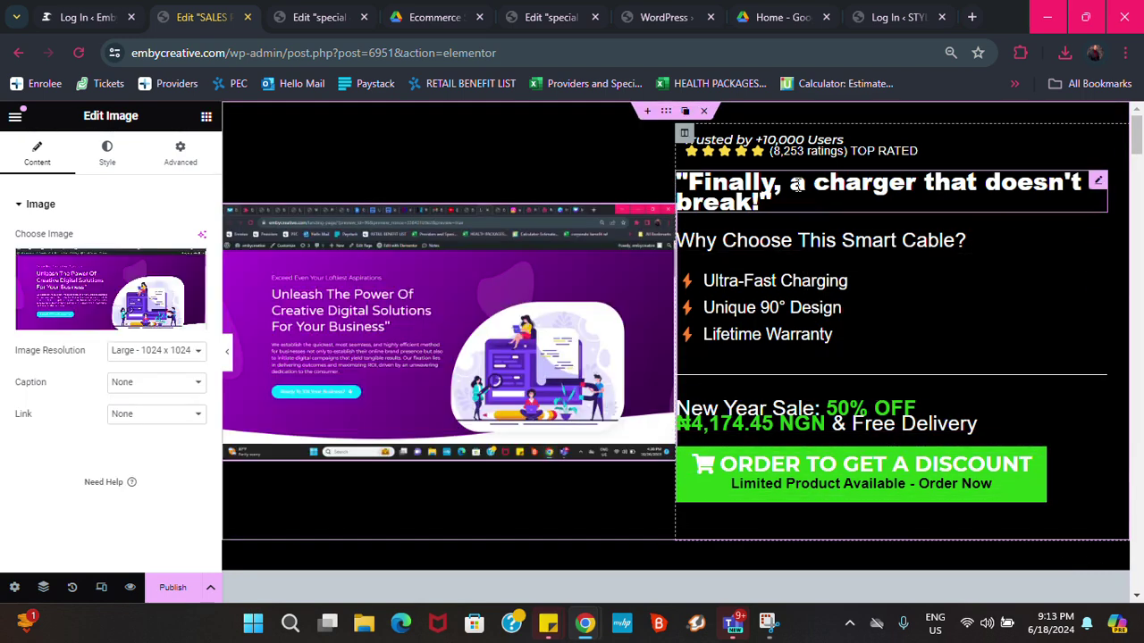
Select the hero's 'Finally, a charger' heading, TOP RATED ratings and 'Trusted by +10,000 Users' line, and hide then restore the panel
left_click(1098, 184)
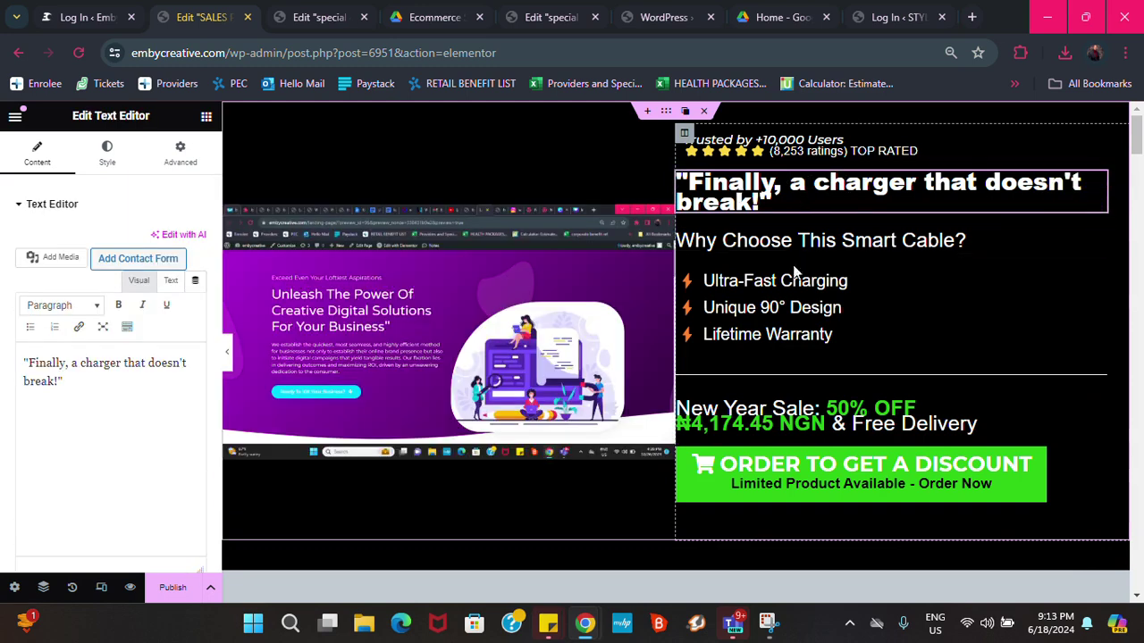
left_click(913, 127)
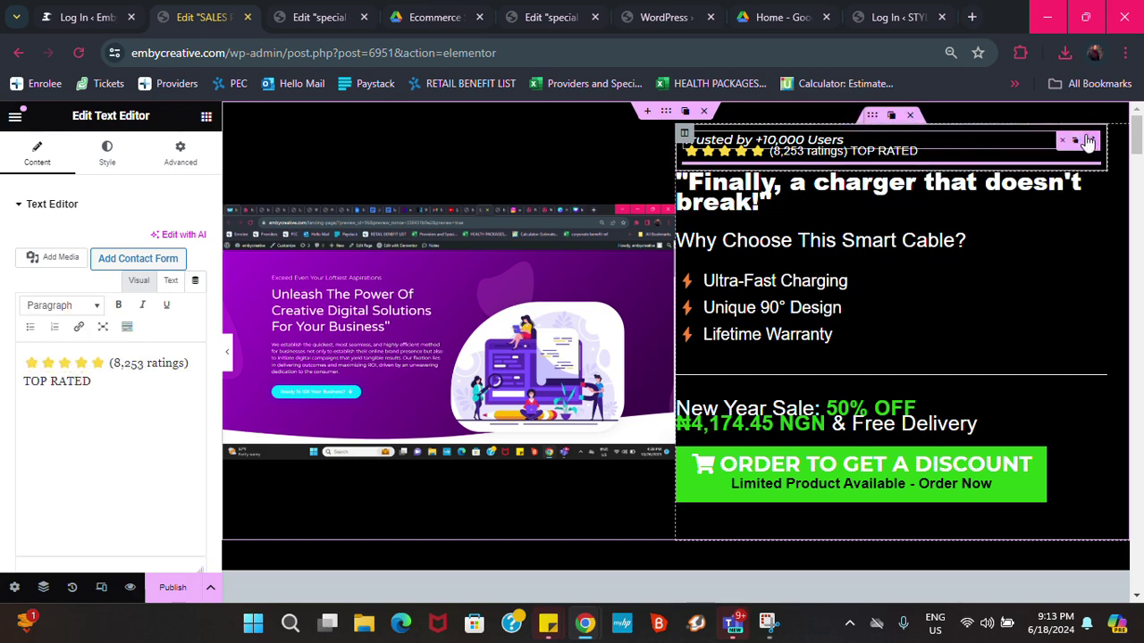
left_click(1051, 141)
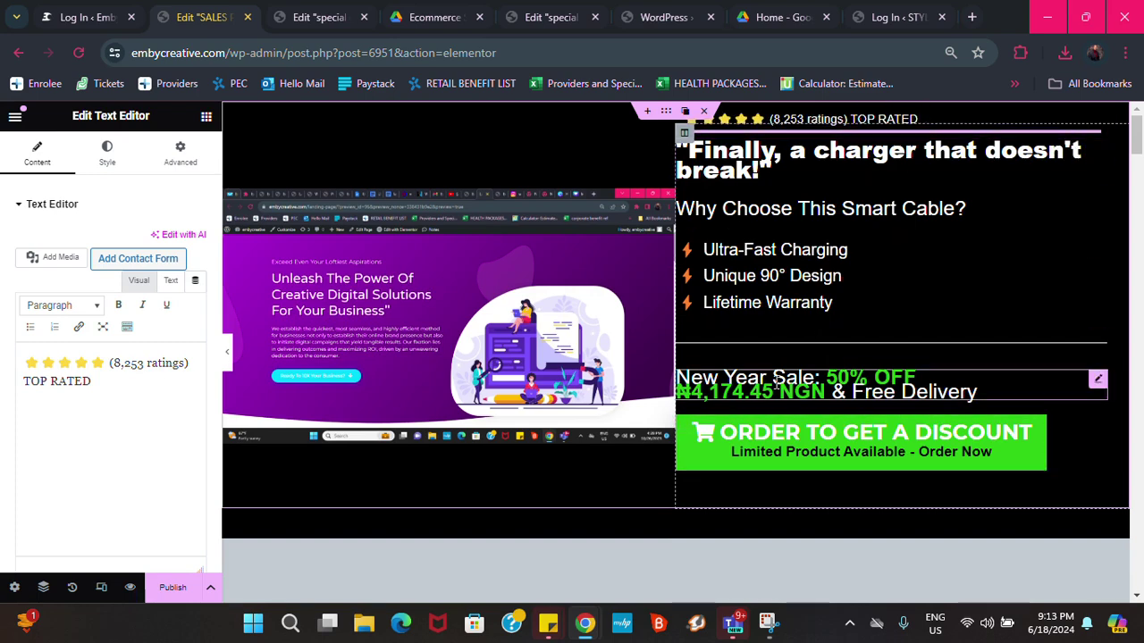
left_click(227, 355)
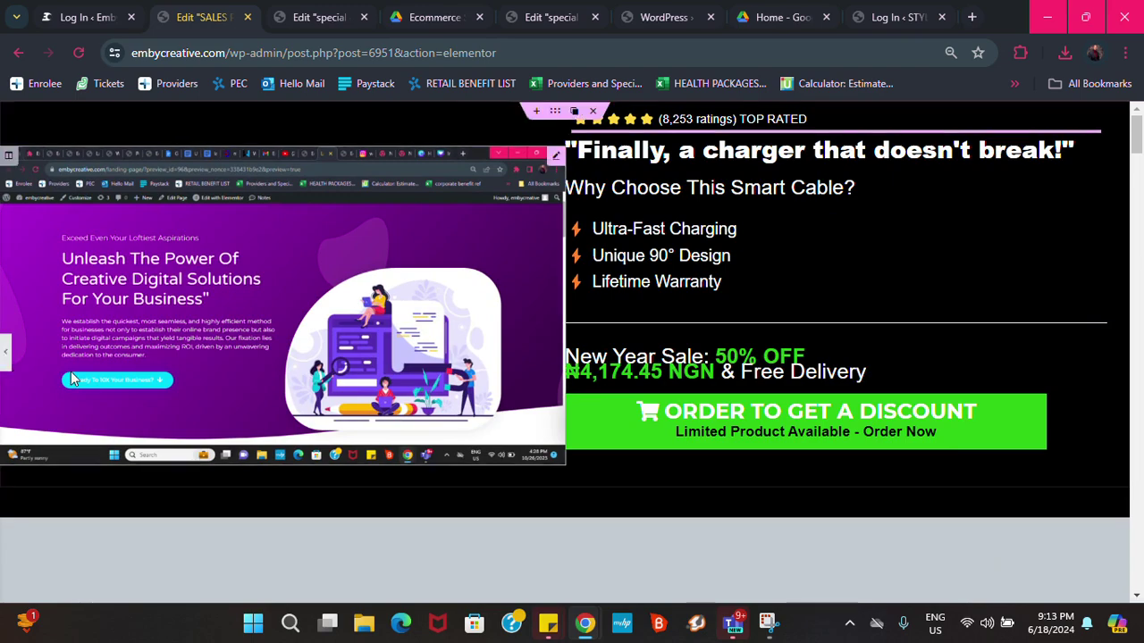
left_click(7, 354)
Open the order form in Edit Form, listing its seven fields from Full Name to delivery address
scroll(711, 397, "down", 4)
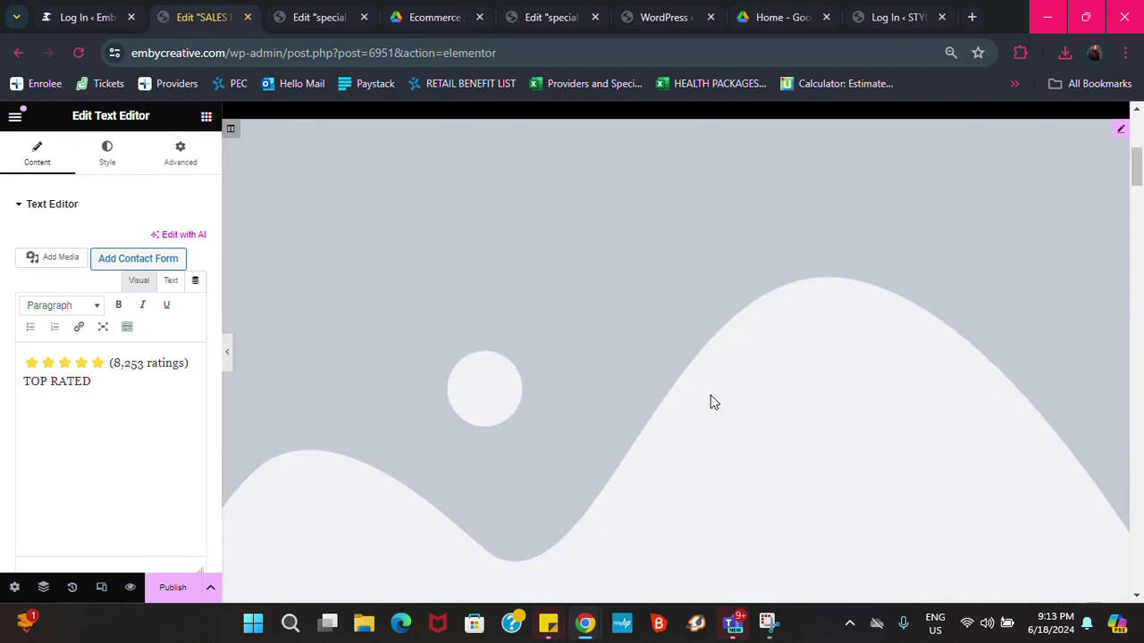
scroll(554, 397, "down", 3)
scroll(751, 327, "up", 3)
scroll(942, 416, "up", 3)
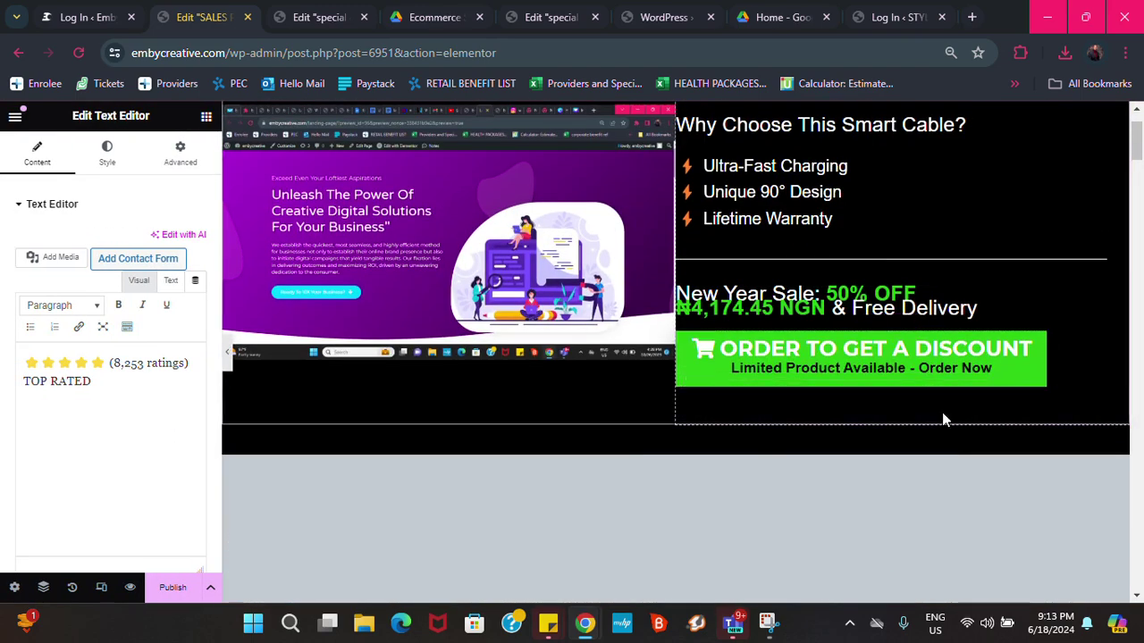
scroll(1085, 452, "down", 1)
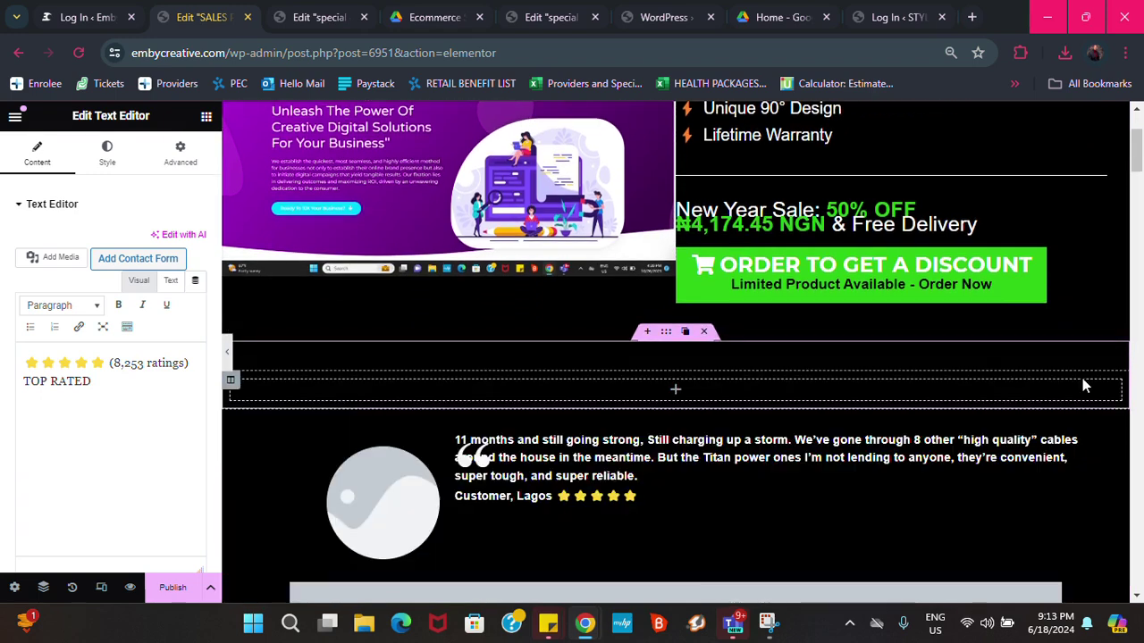
scroll(598, 309, "down", 2)
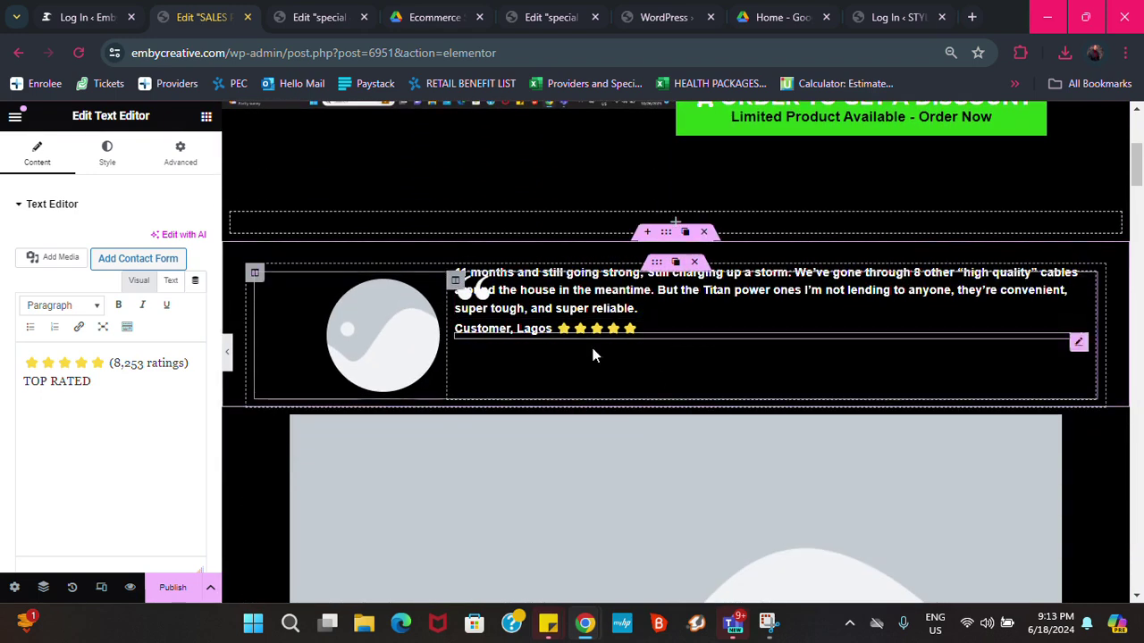
scroll(700, 365, "down", 3)
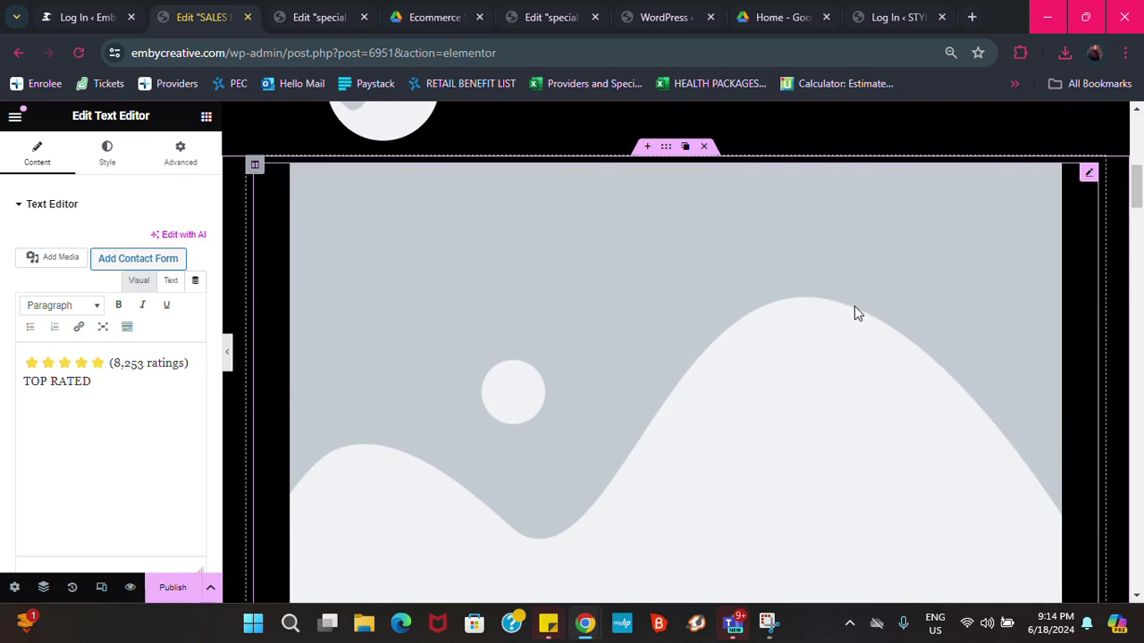
scroll(853, 308, "down", 6)
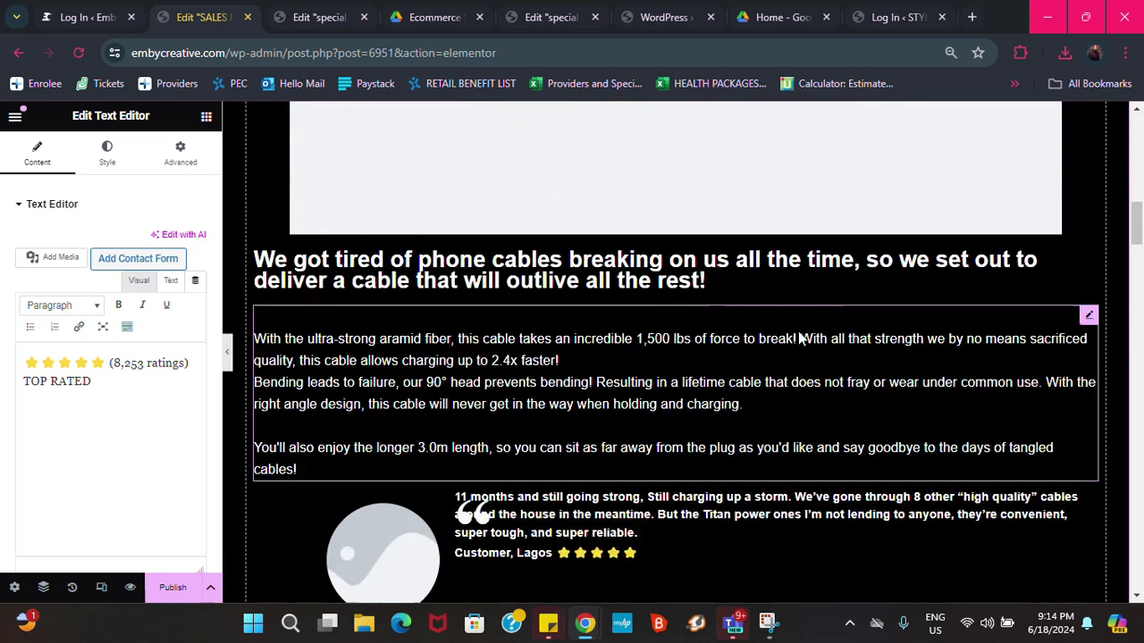
scroll(800, 338, "down", 4)
scroll(585, 246, "down", 2)
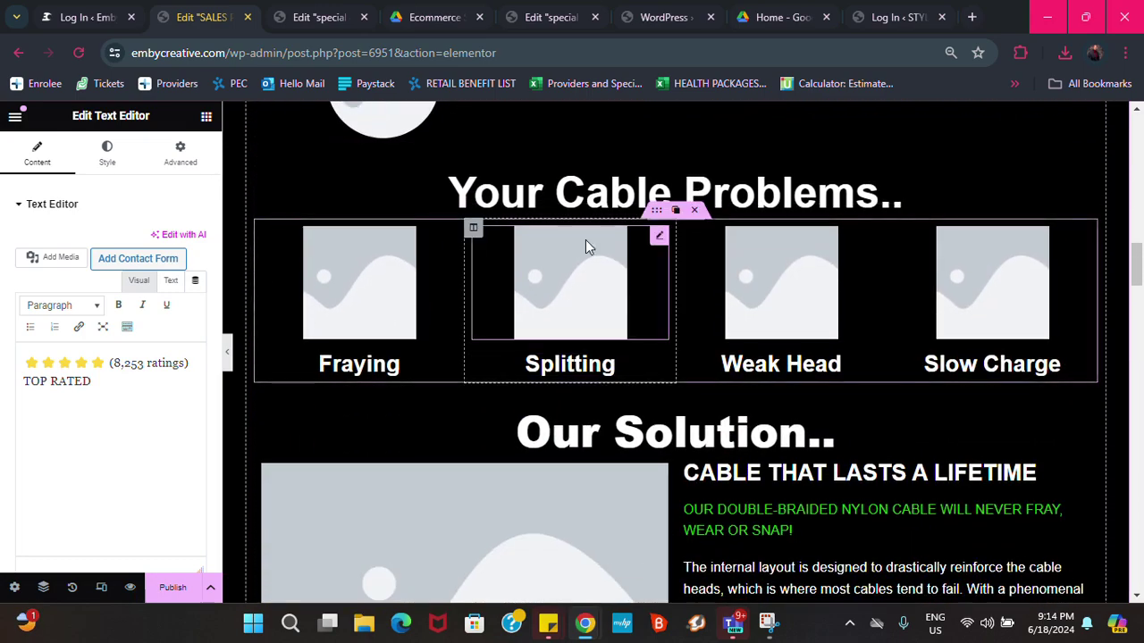
scroll(701, 319, "down", 2)
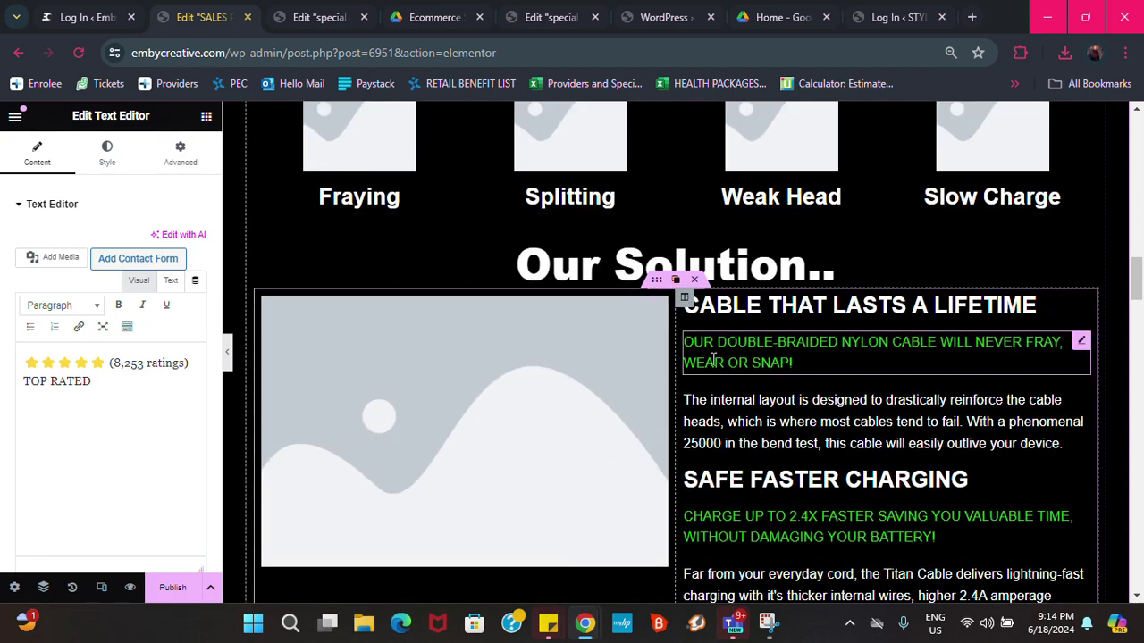
scroll(713, 359, "down", 15)
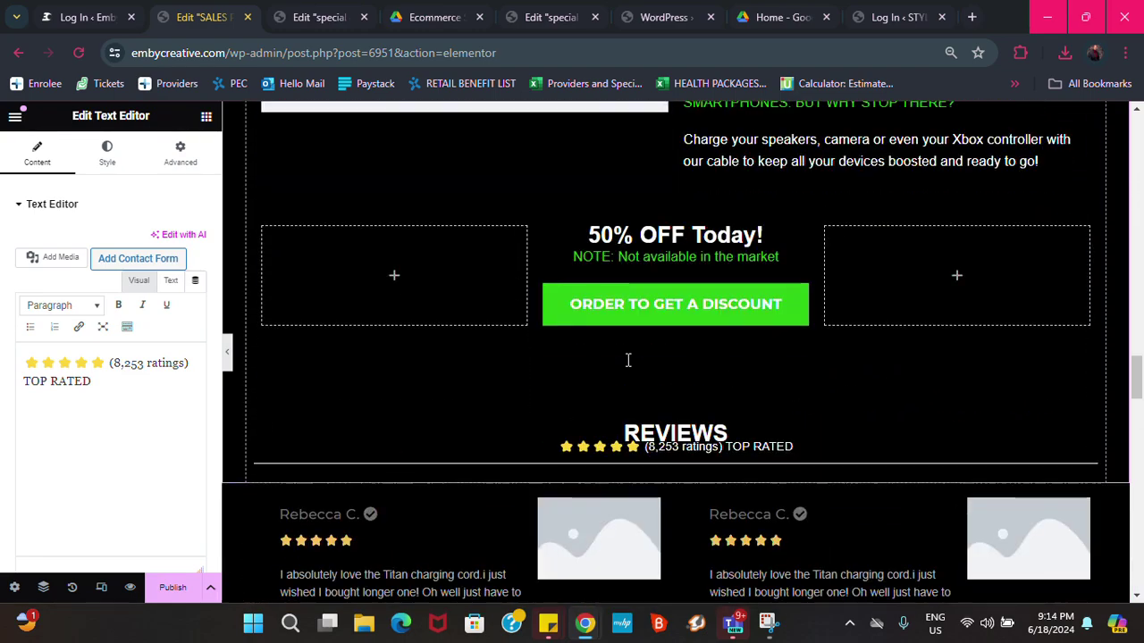
scroll(628, 360, "down", 8)
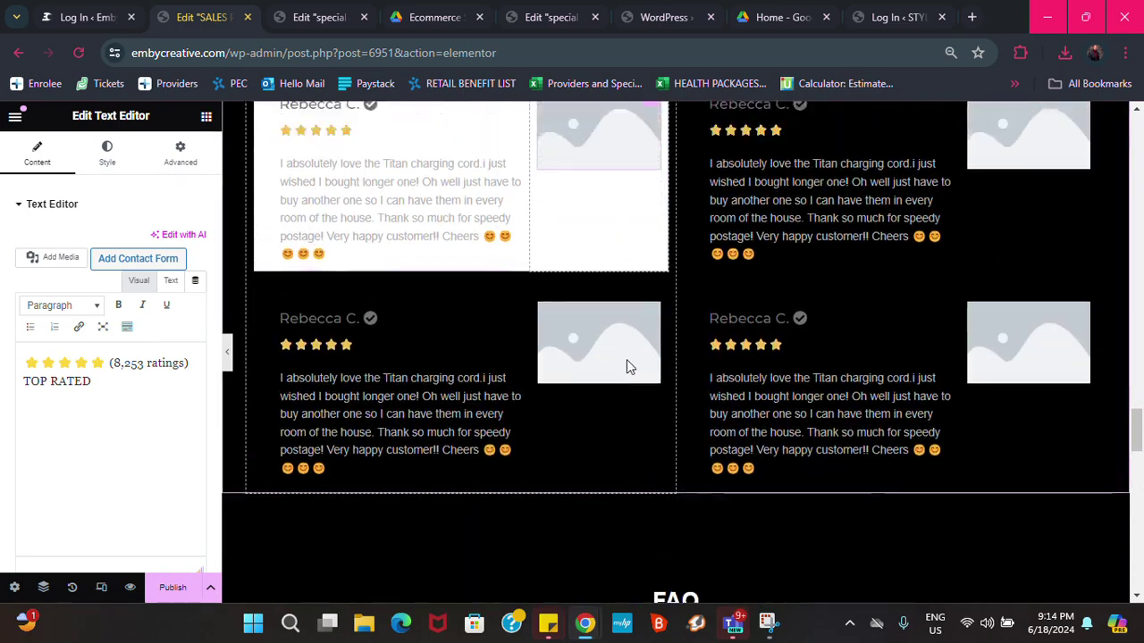
scroll(626, 366, "down", 1)
scroll(627, 367, "up", 4)
scroll(626, 367, "down", 4)
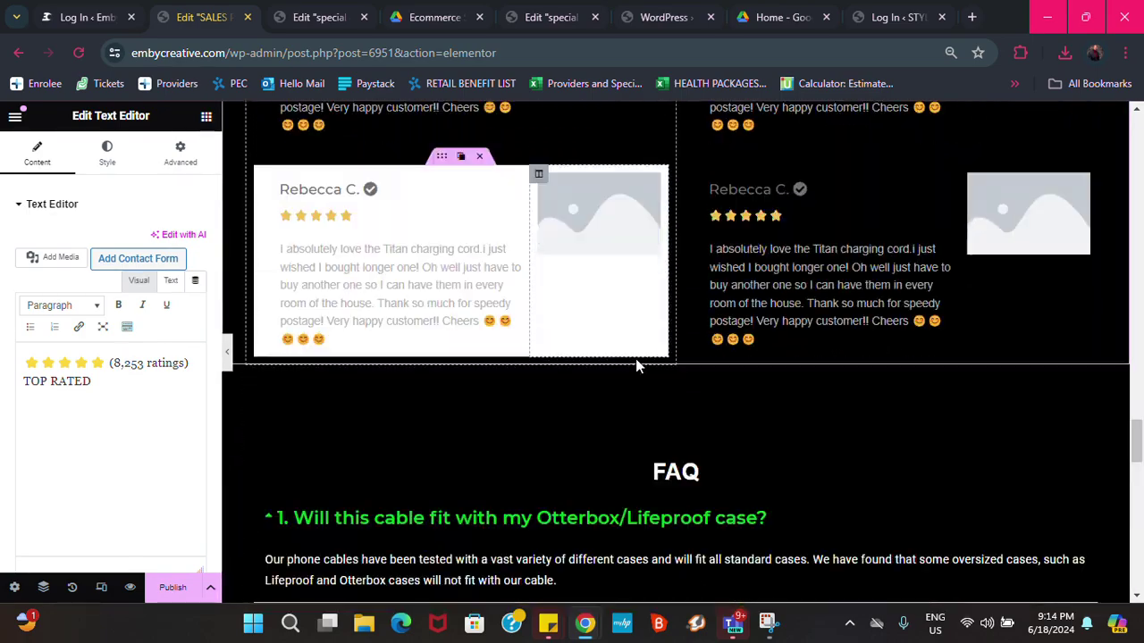
scroll(649, 363, "down", 1)
scroll(648, 363, "up", 1)
scroll(653, 342, "down", 2)
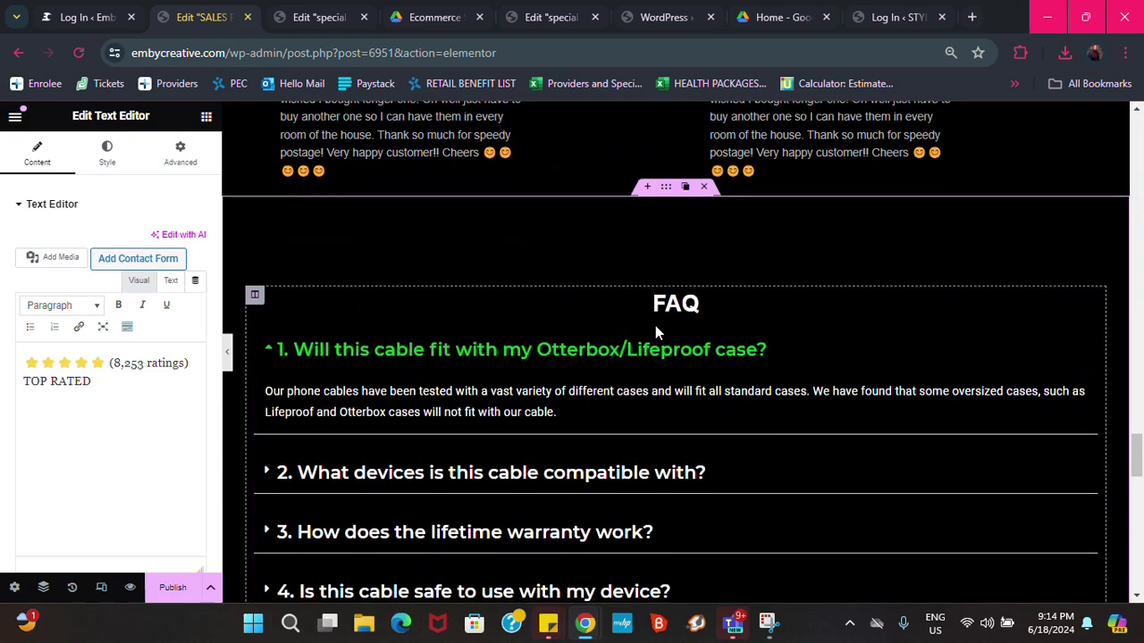
scroll(655, 331, "down", 9)
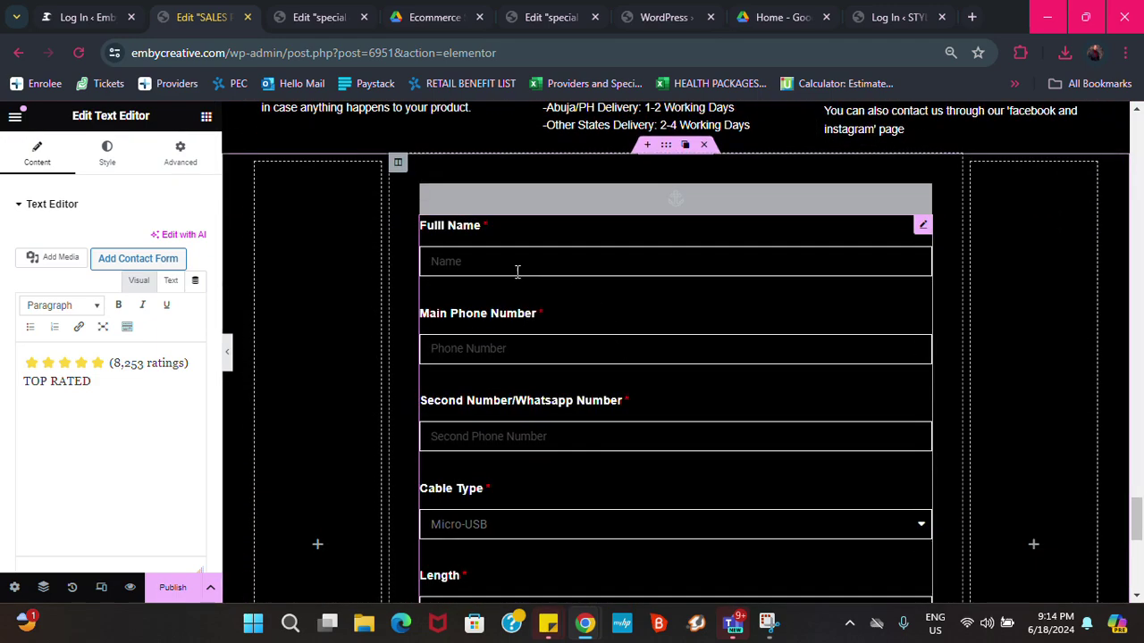
scroll(702, 259, "down", 3)
scroll(621, 284, "down", 3)
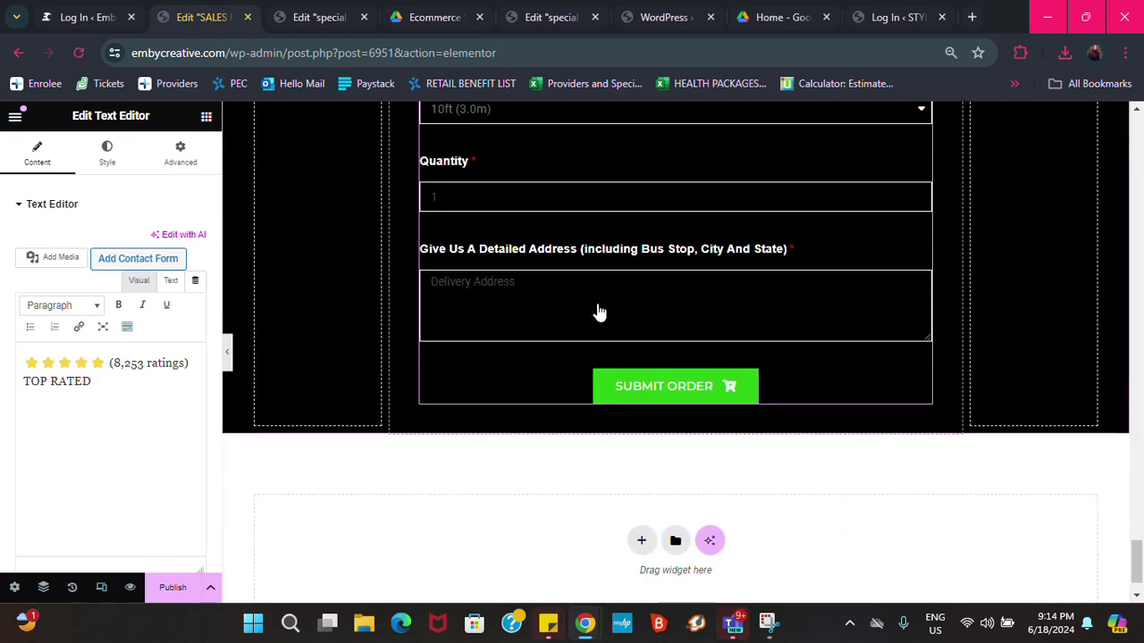
scroll(599, 304, "up", 7)
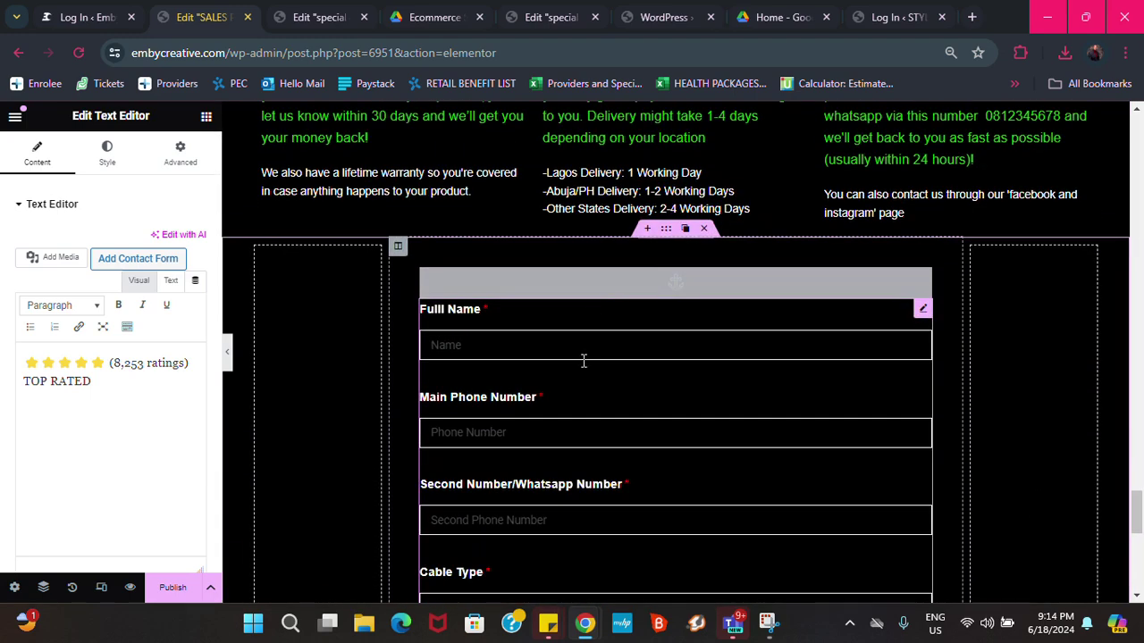
mouse_move(921, 314)
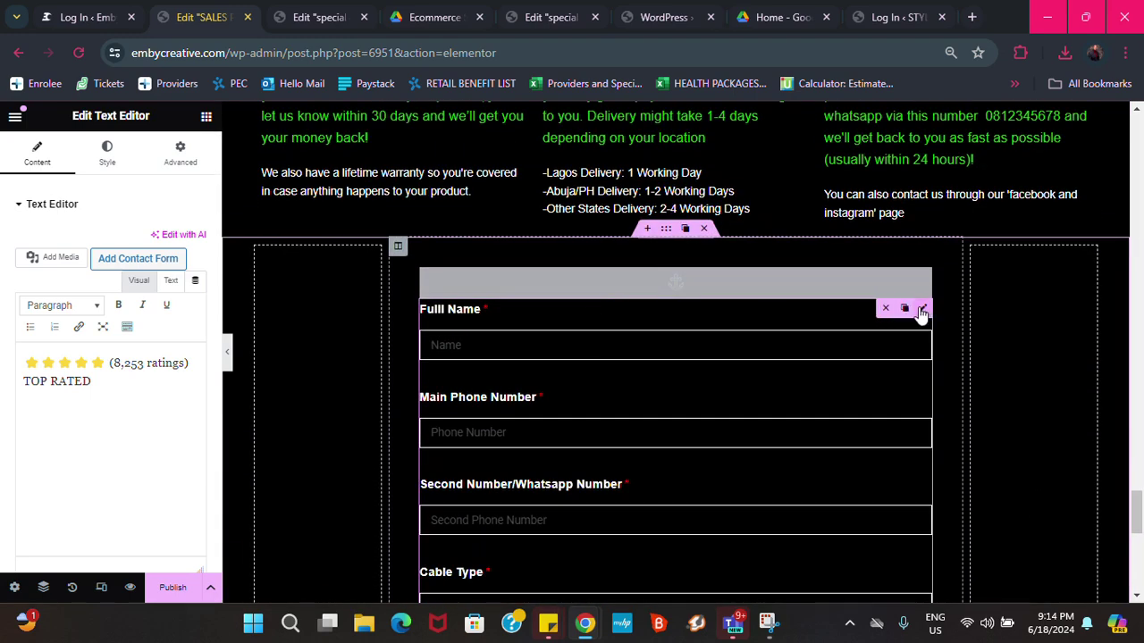
left_click(487, 303)
scroll(758, 256, "up", 20)
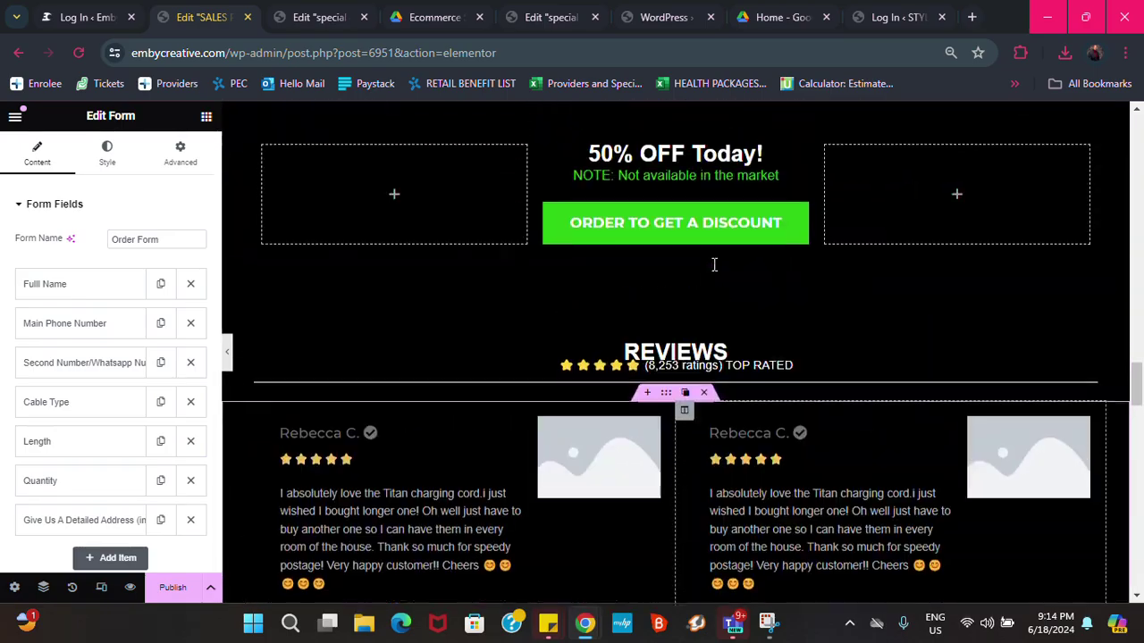
scroll(714, 265, "up", 20)
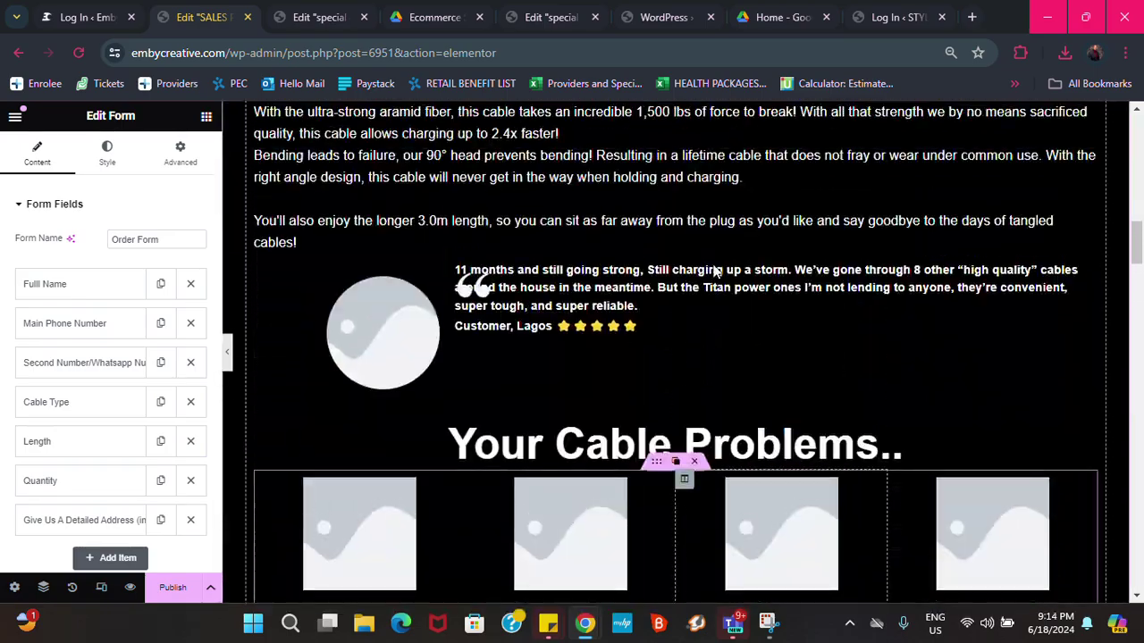
scroll(714, 271, "up", 15)
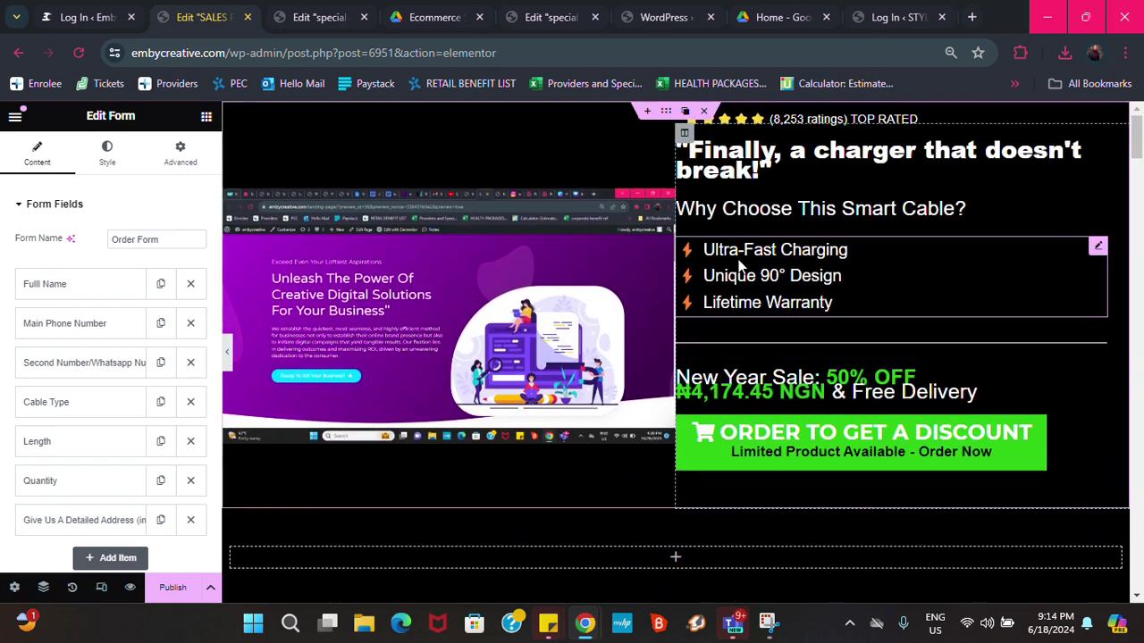
Select the ORDER TO GET A DISCOUNT icon list widget so its single item is shown for editing
left_click(1028, 449)
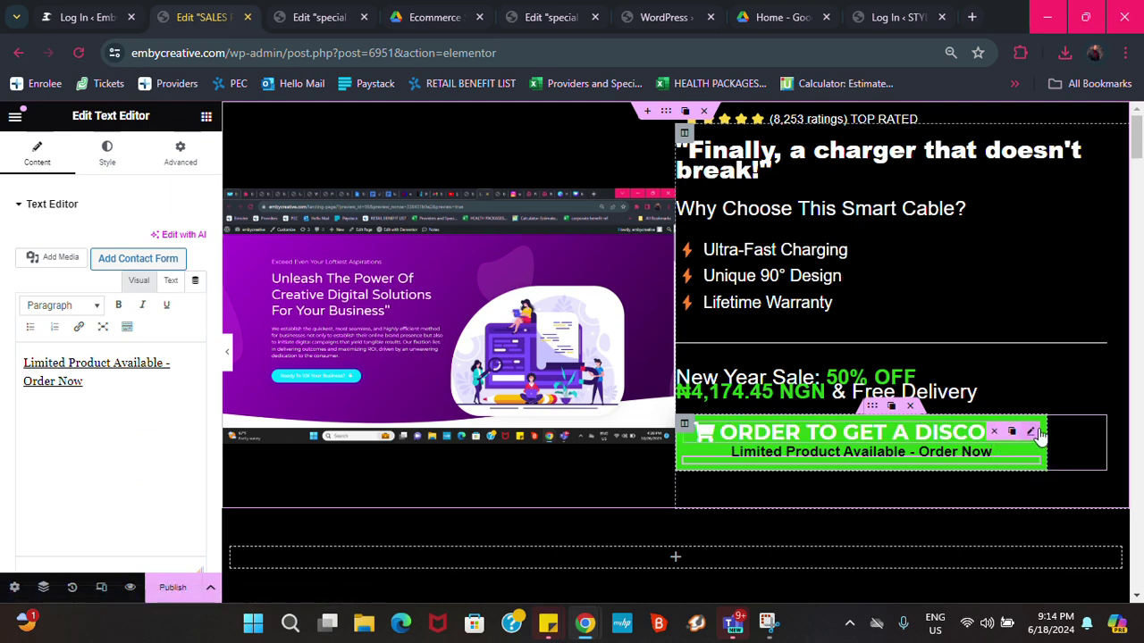
left_click(1035, 451)
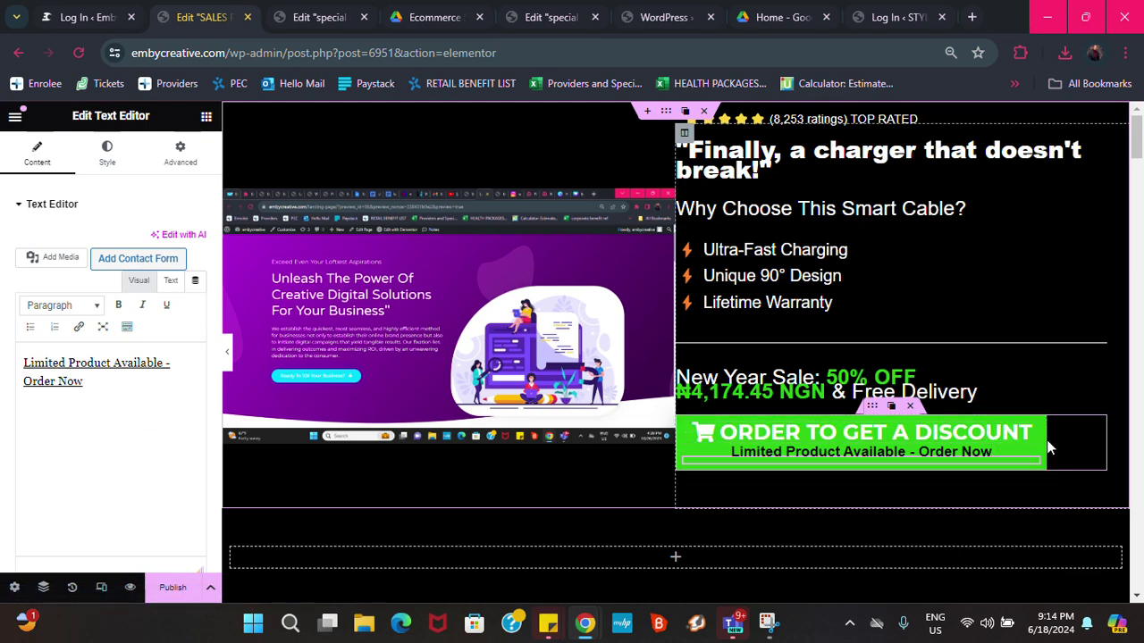
left_click(902, 432)
scroll(903, 433, "down", 15)
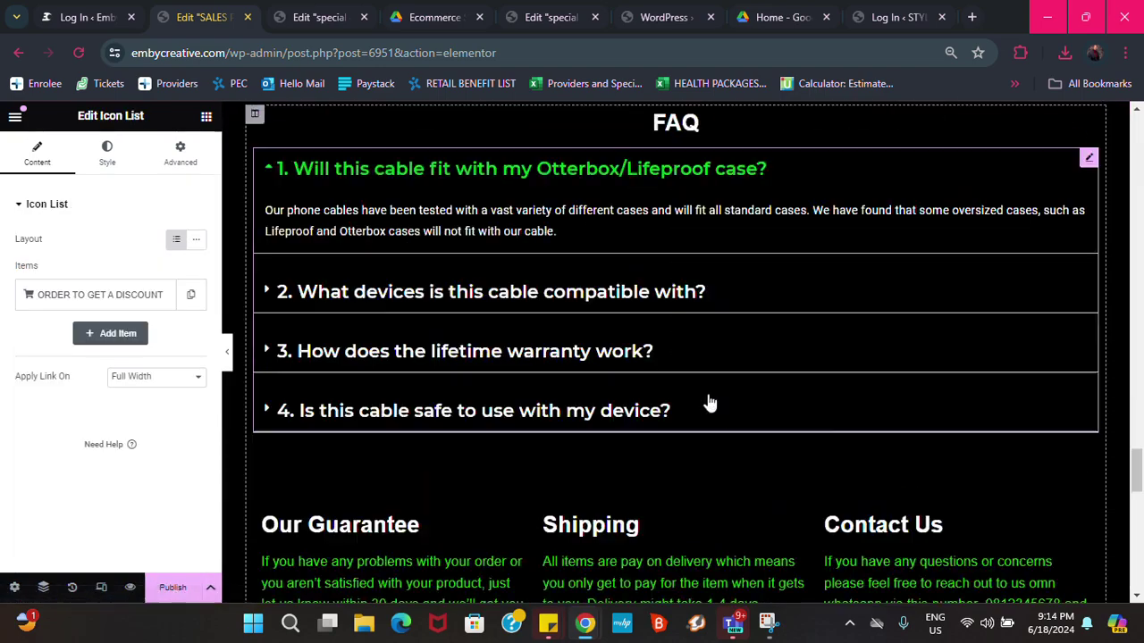
scroll(685, 308, "up", 15)
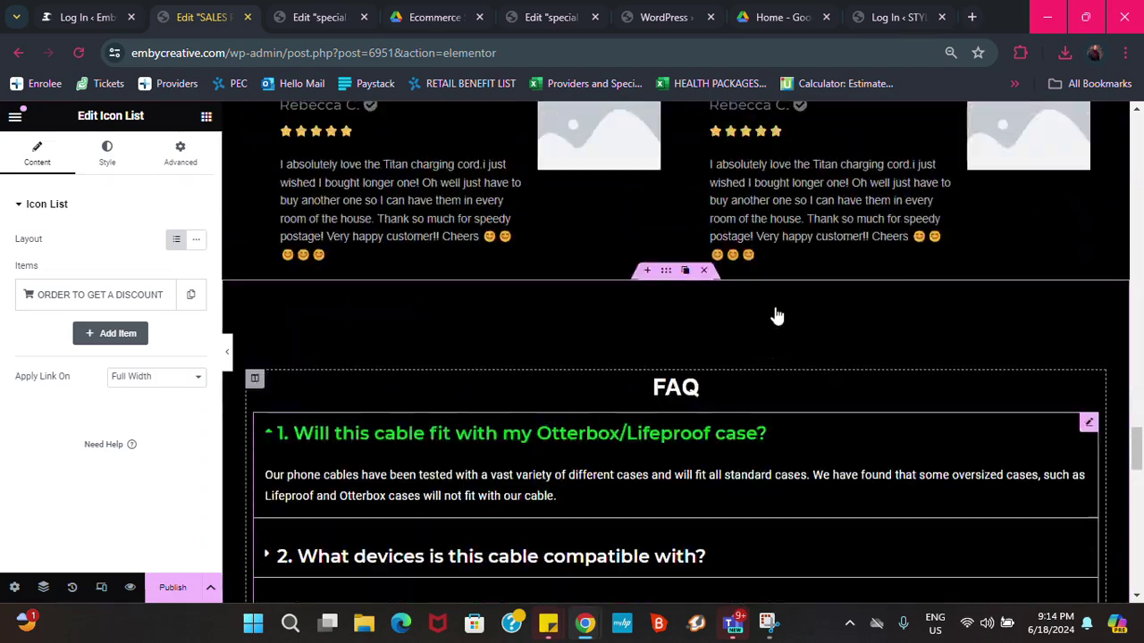
scroll(775, 307, "up", 15)
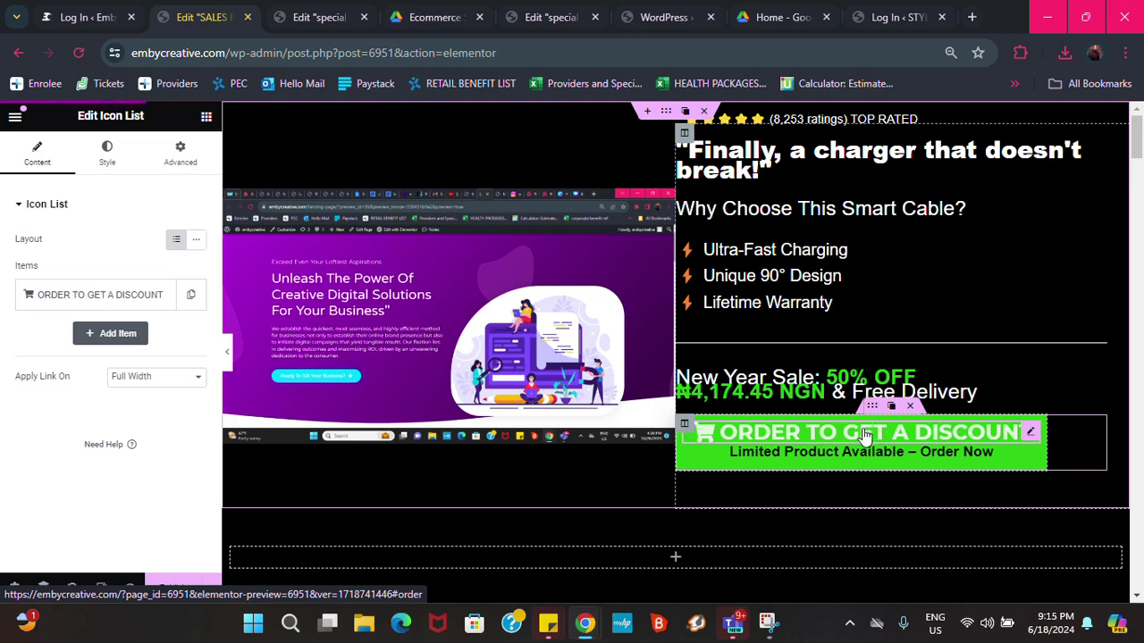
left_click(865, 435)
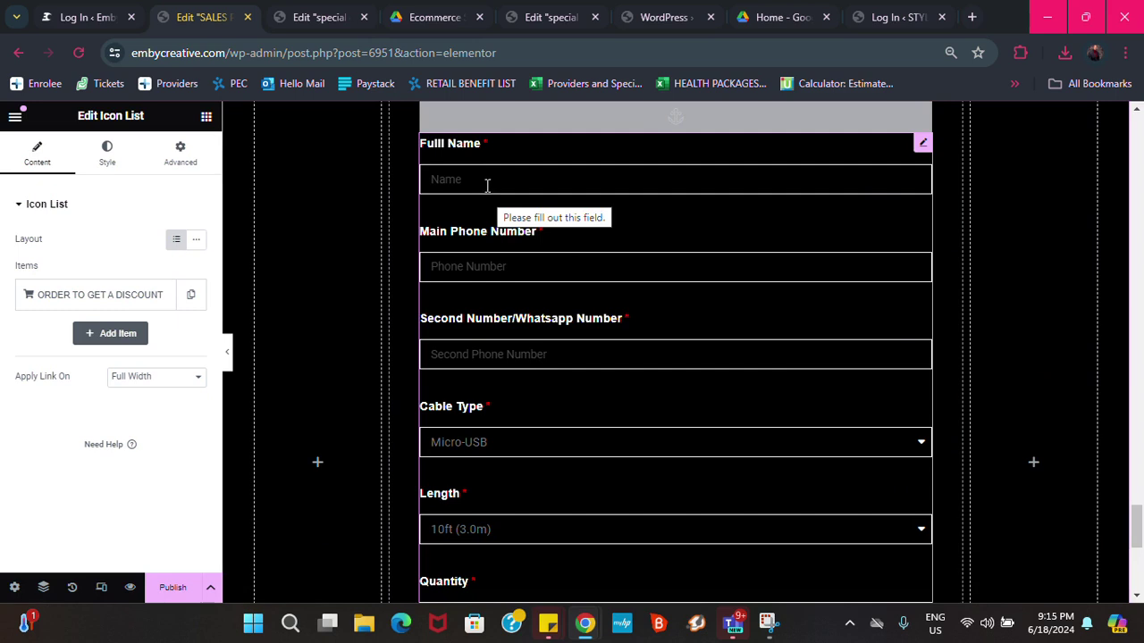
scroll(505, 385, "down", 1)
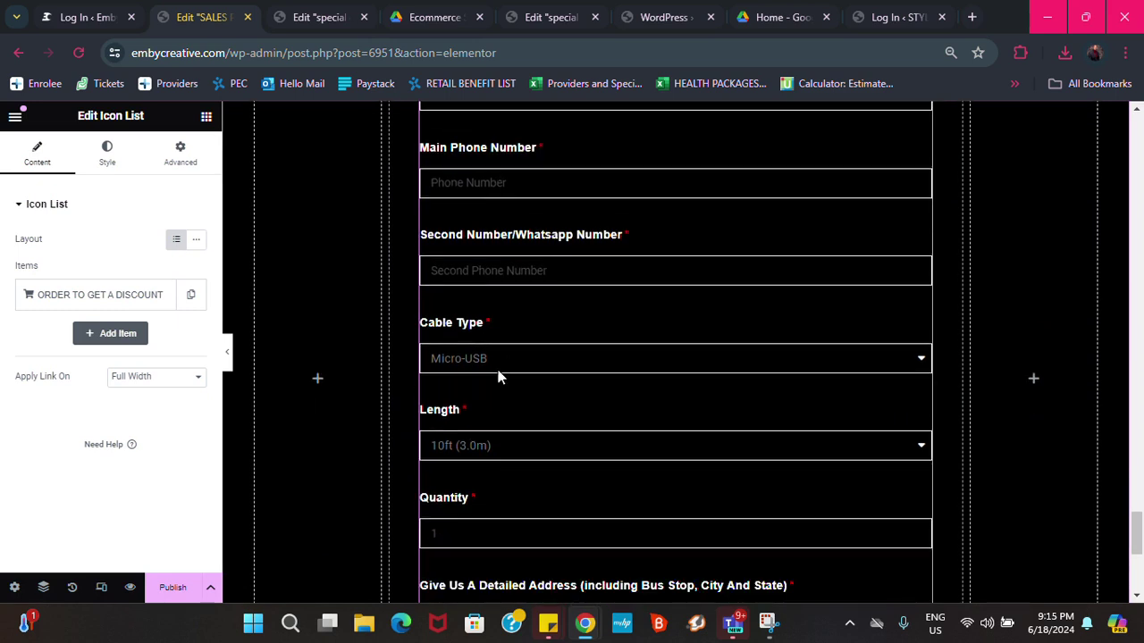
scroll(496, 376, "down", 3)
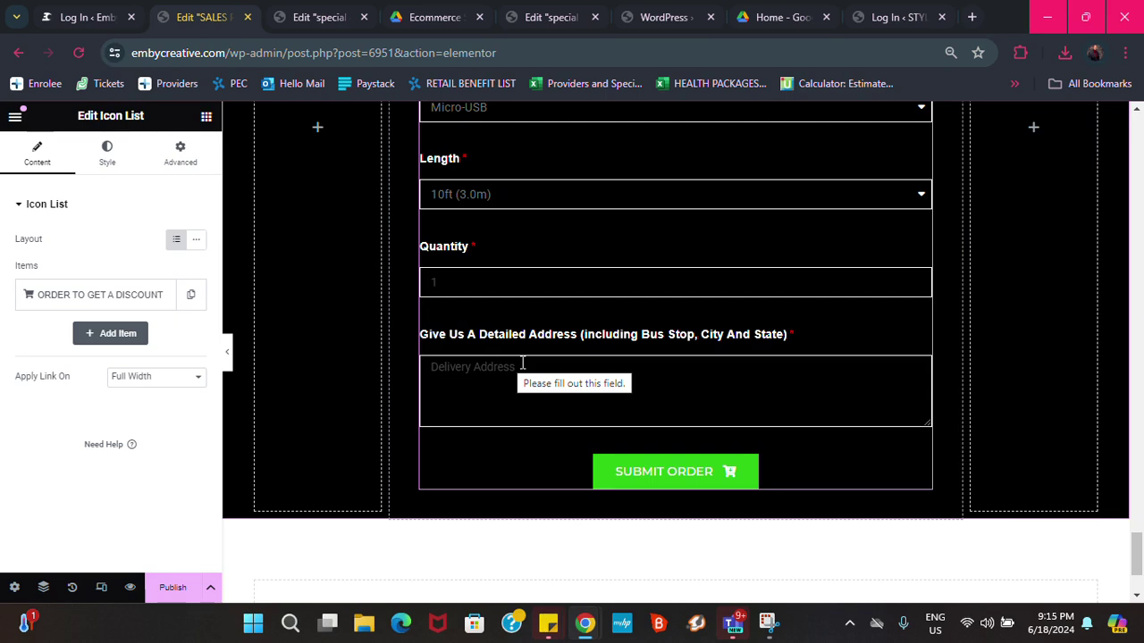
scroll(523, 364, "up", 4)
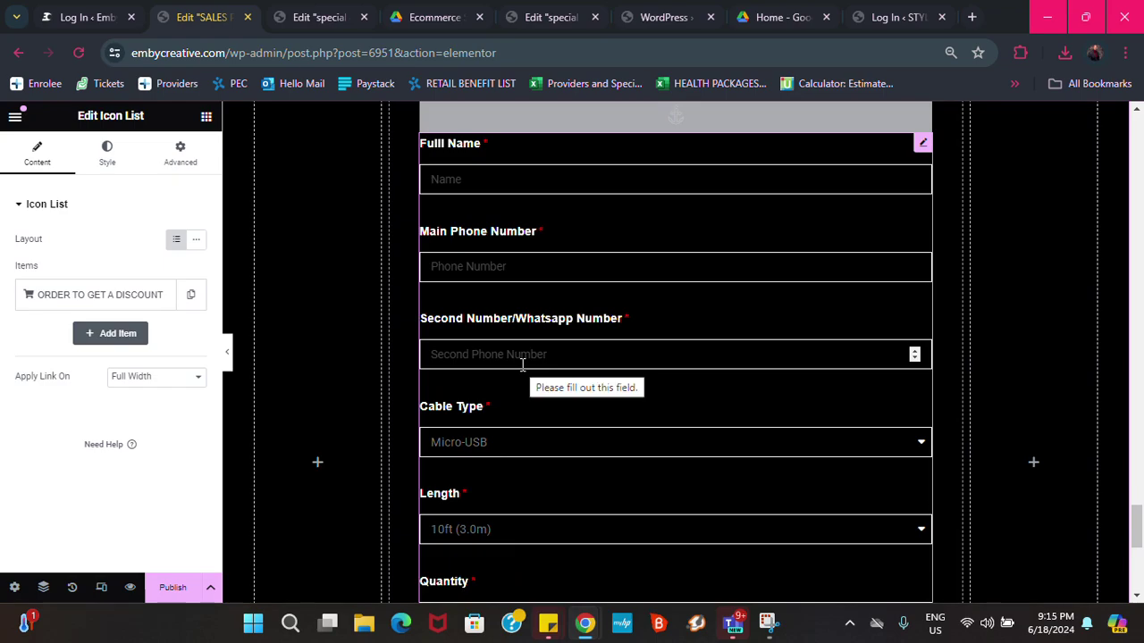
scroll(523, 365, "up", 15)
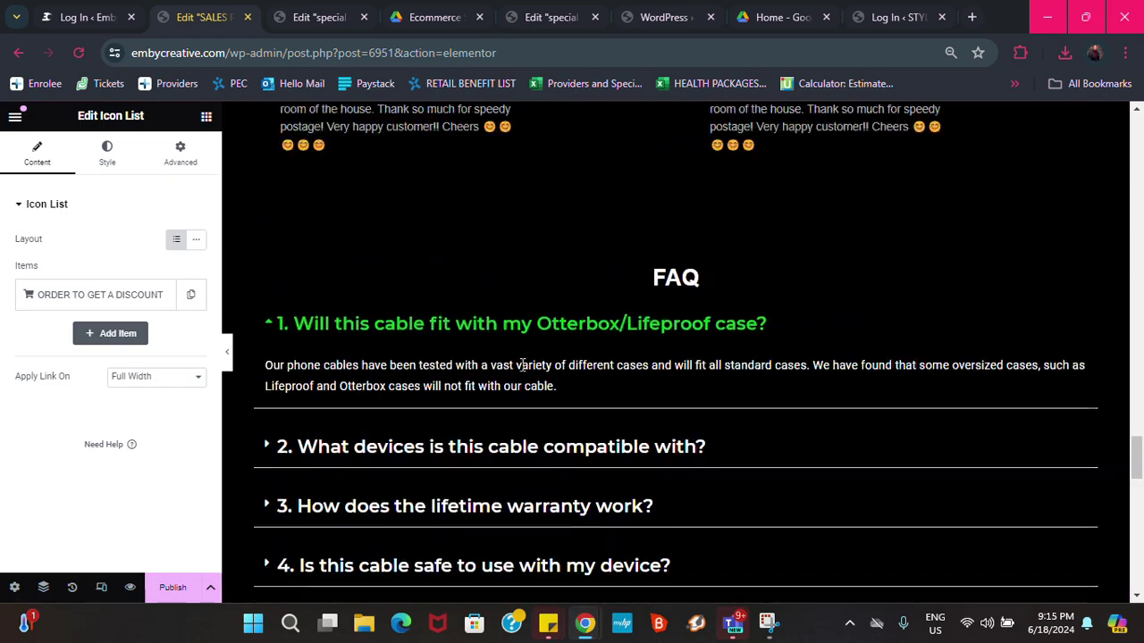
scroll(528, 365, "up", 10)
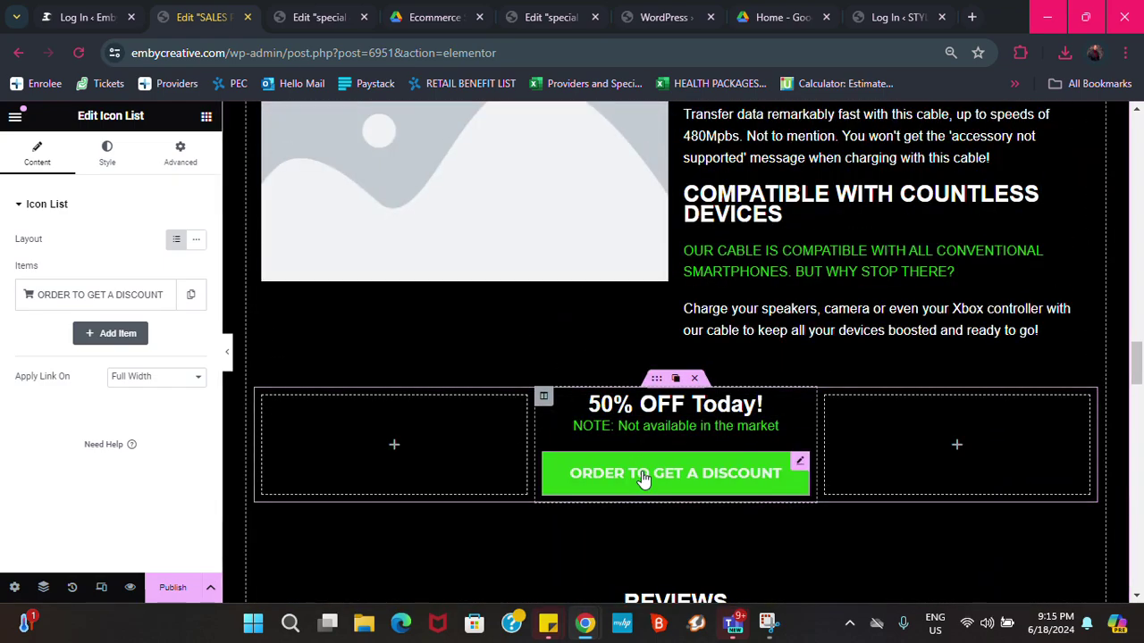
scroll(641, 460, "down", 3)
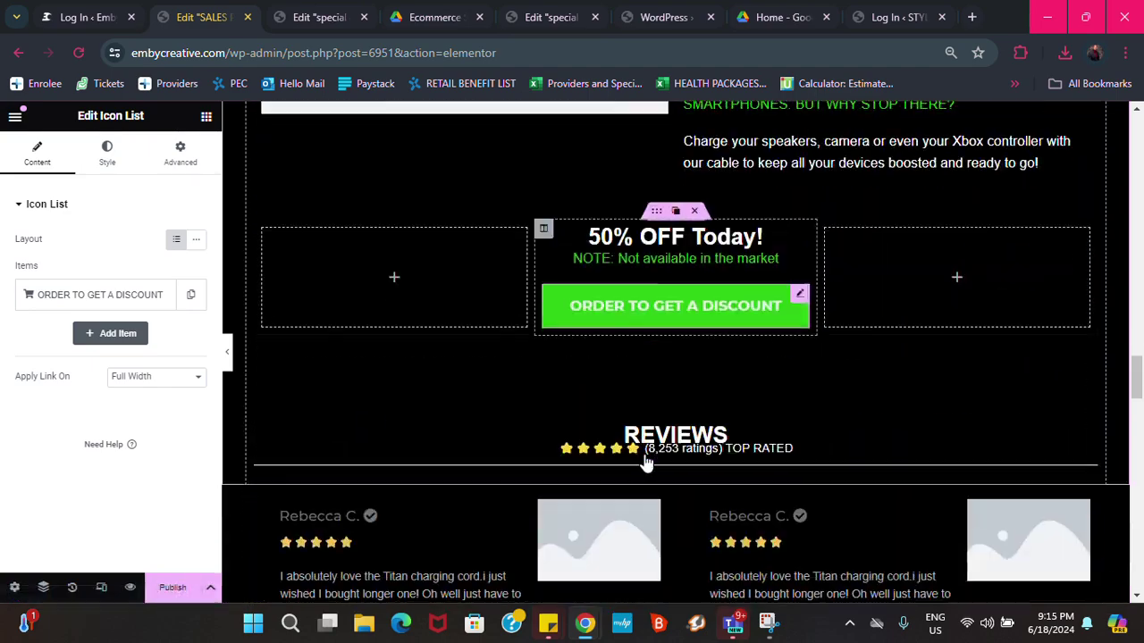
left_click(657, 321)
scroll(659, 304, "down", 18)
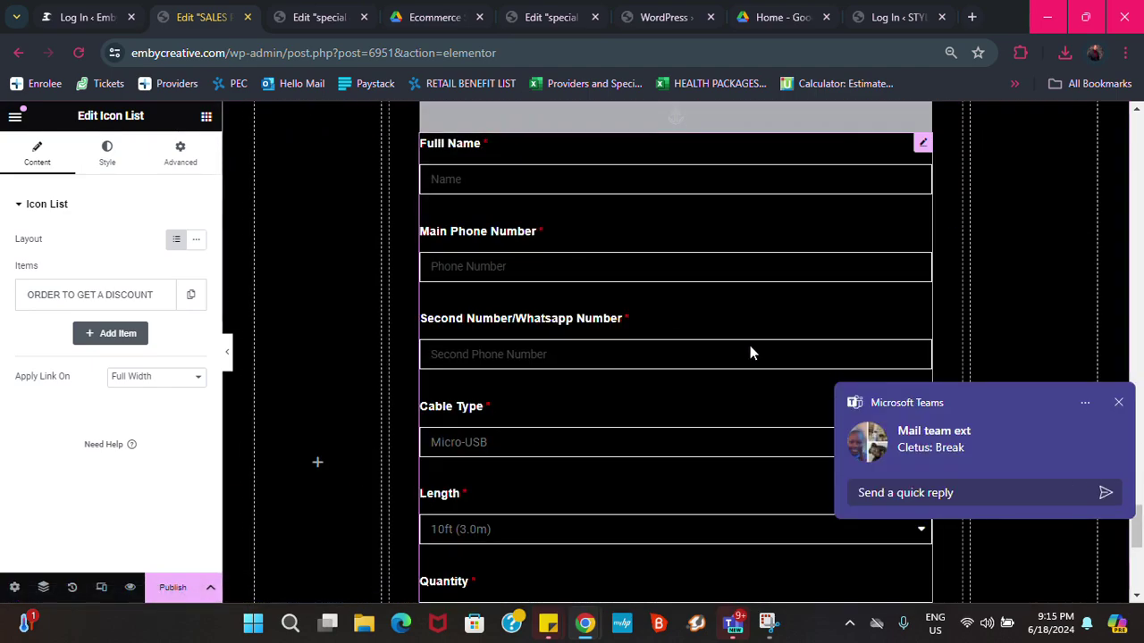
left_click(1117, 403)
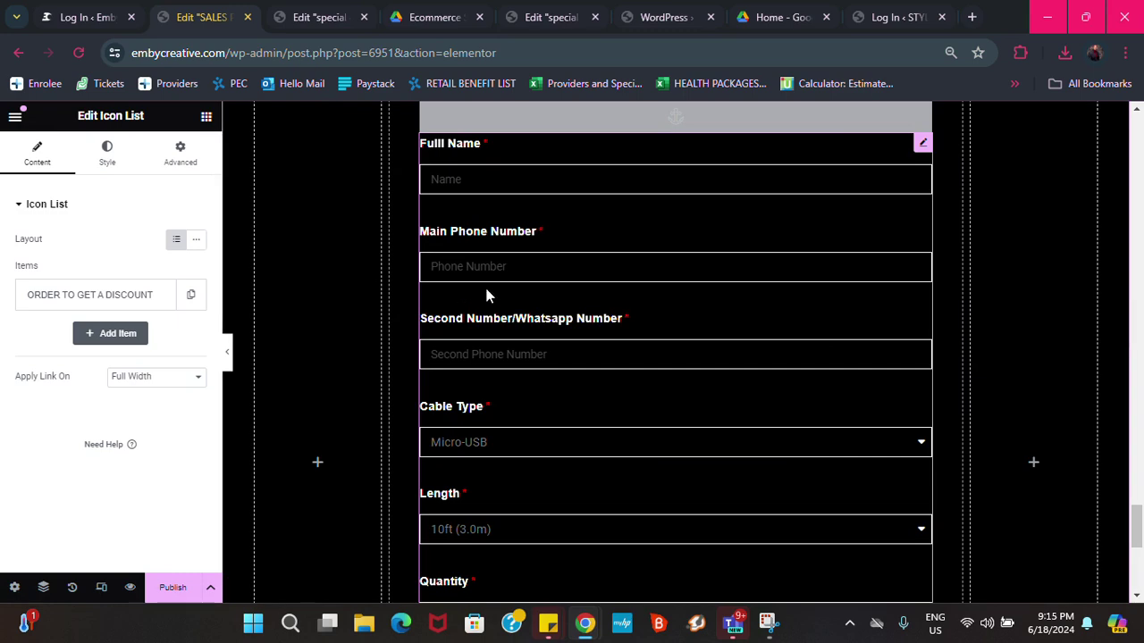
scroll(526, 281, "down", 2)
scroll(532, 283, "up", 5)
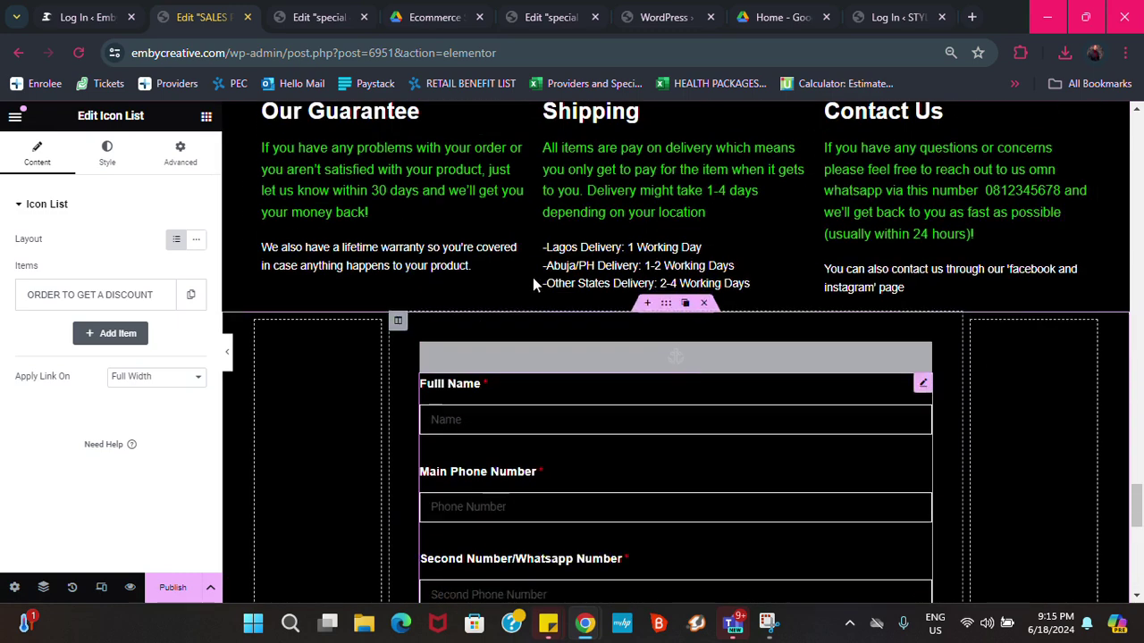
scroll(536, 285, "up", 20)
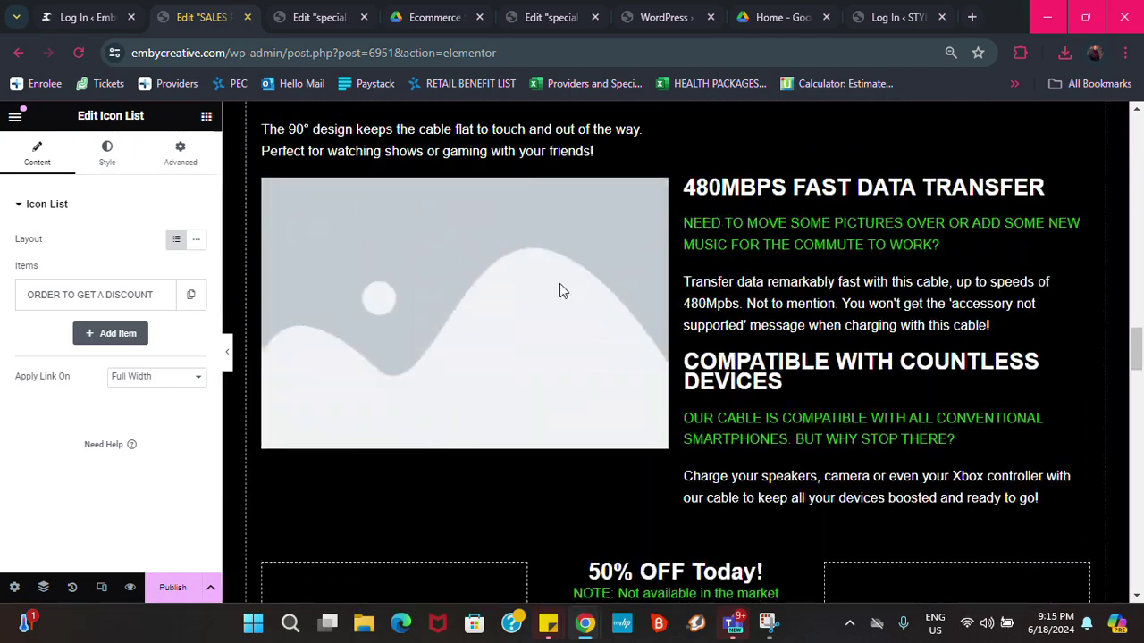
scroll(560, 292, "up", 15)
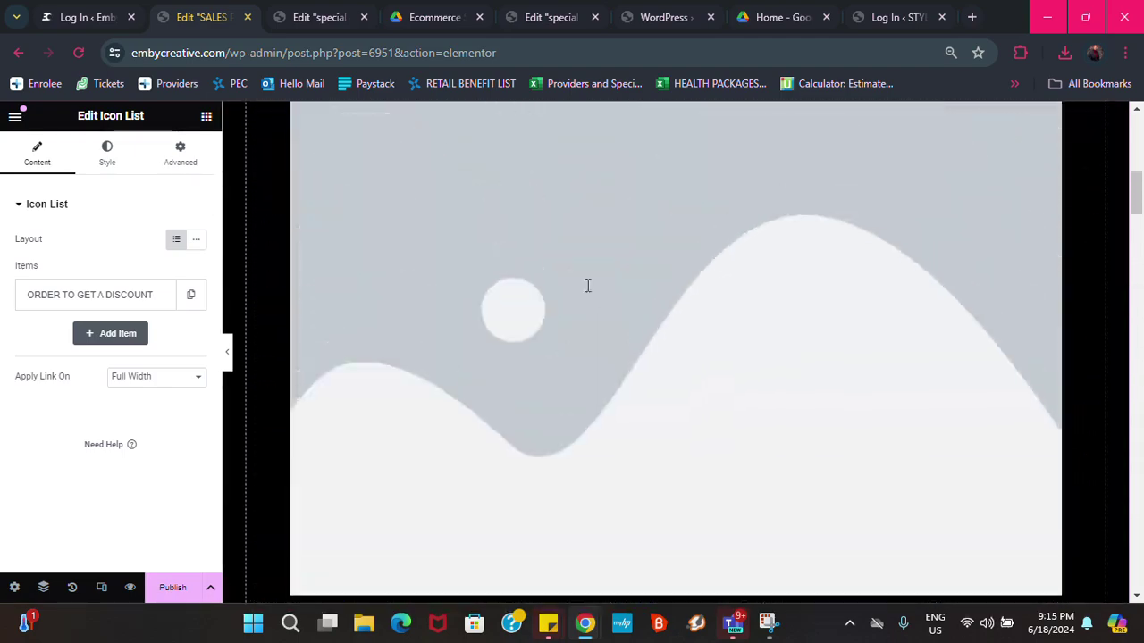
scroll(590, 288, "up", 8)
scroll(631, 338, "down", 8)
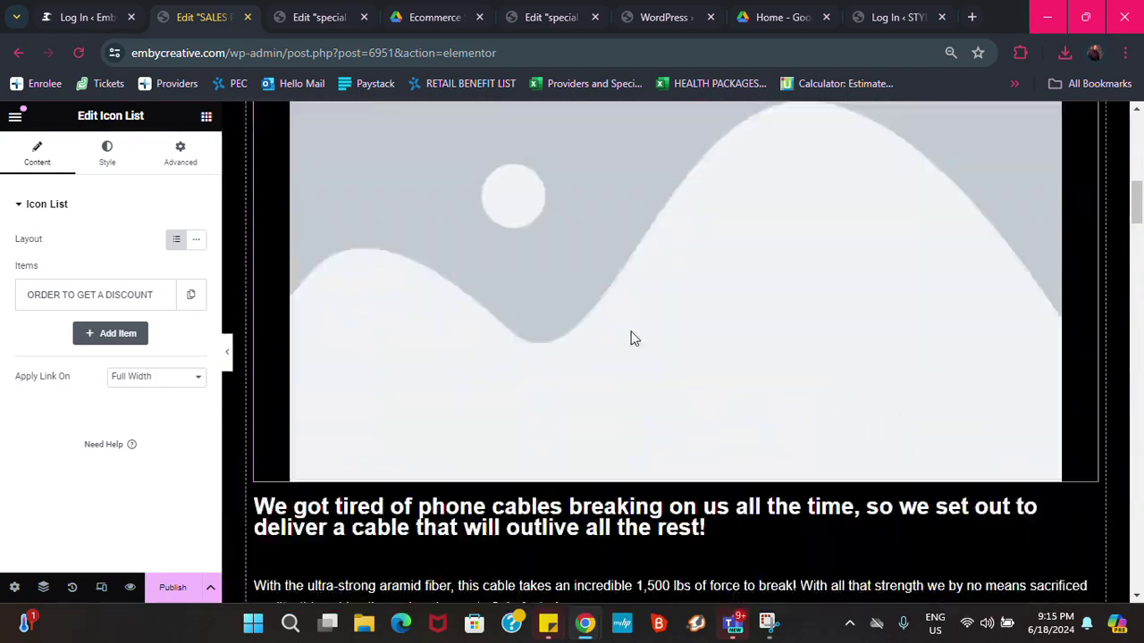
scroll(631, 338, "down", 20)
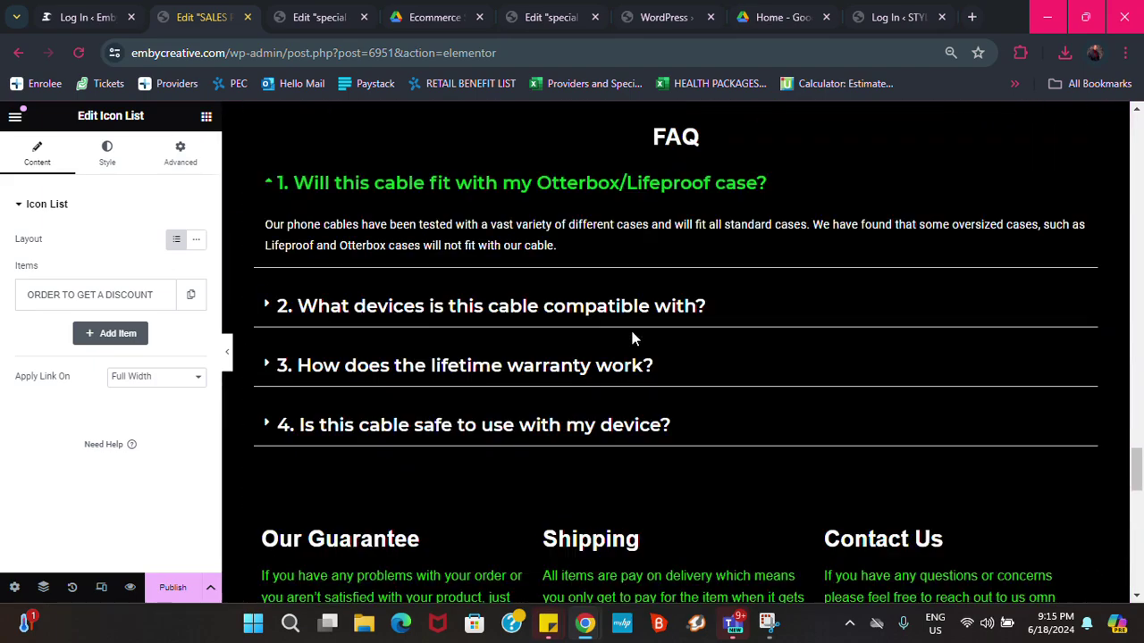
scroll(631, 338, "down", 5)
scroll(624, 334, "down", 3)
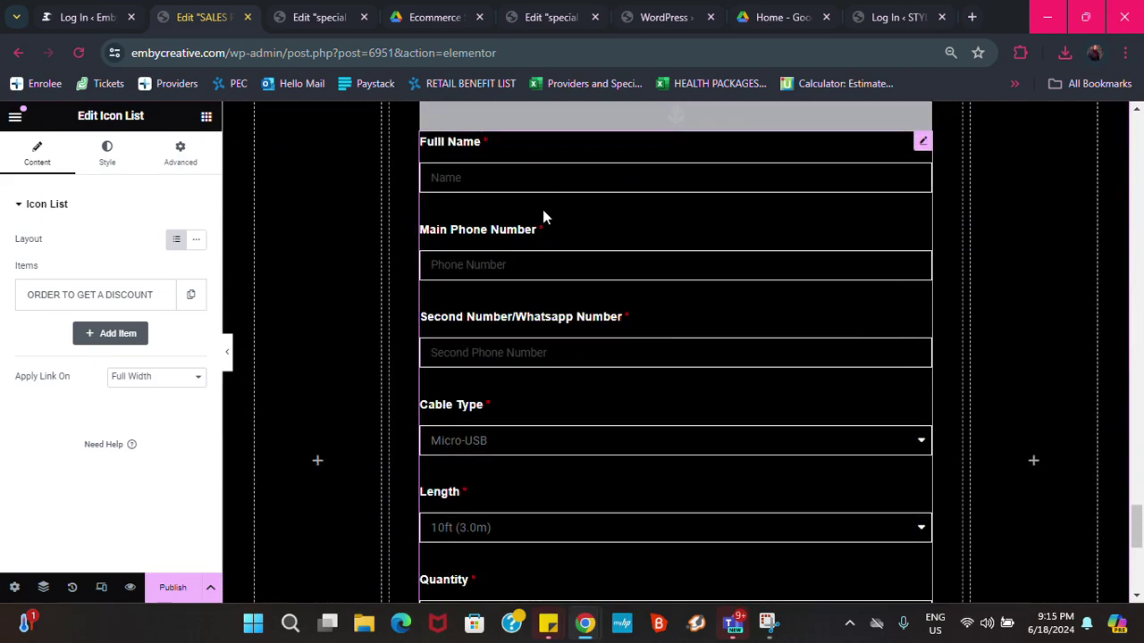
scroll(543, 204, "down", 2)
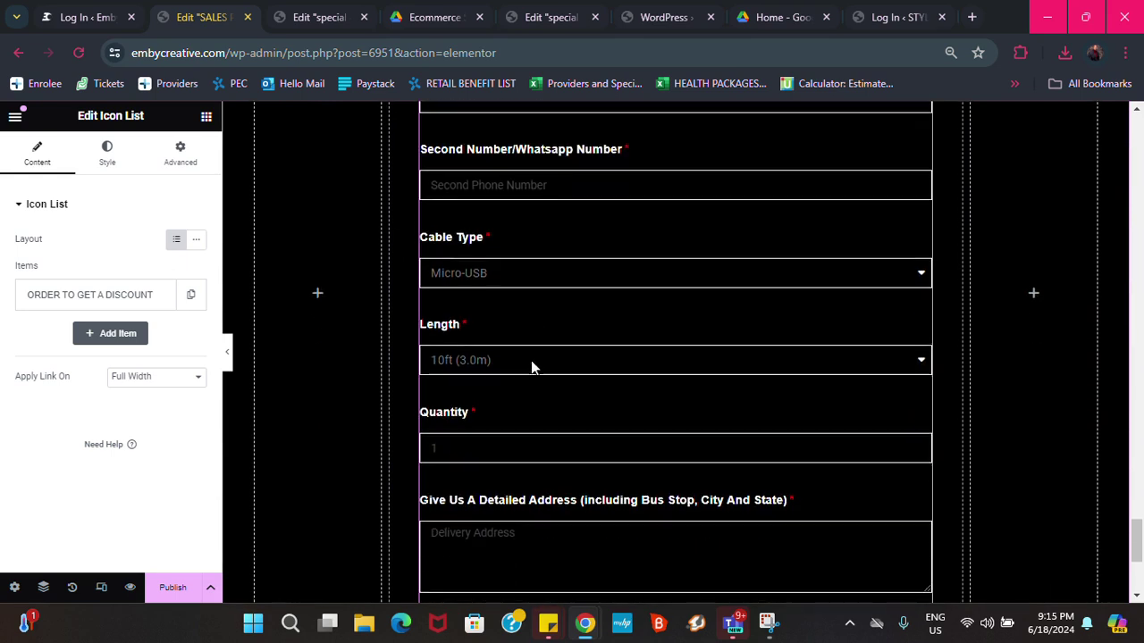
scroll(541, 393, "down", 2)
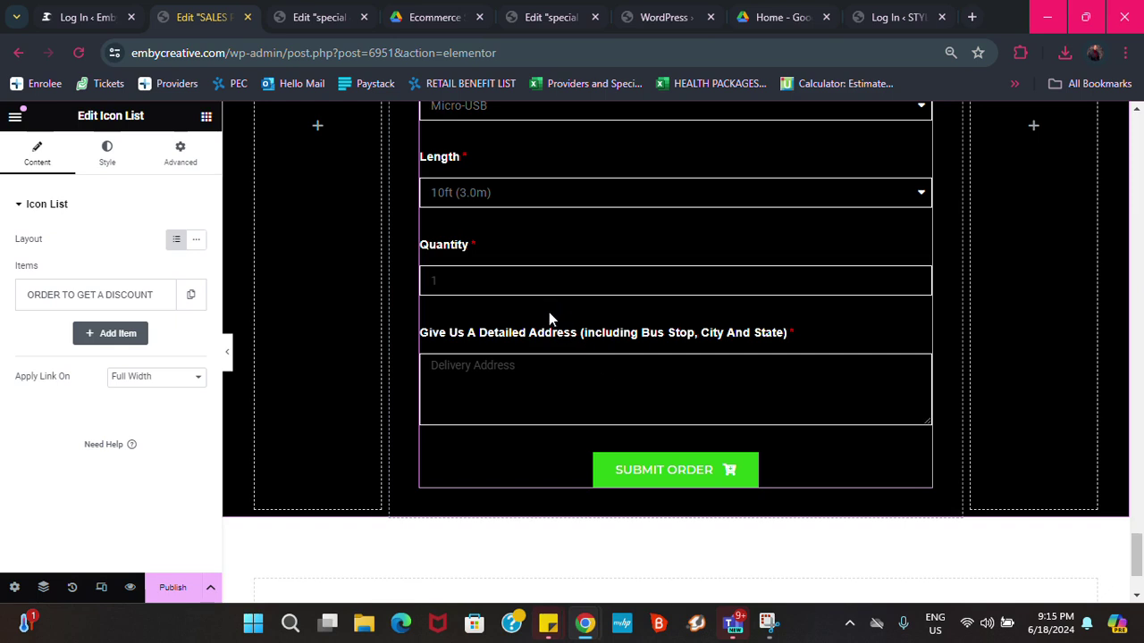
scroll(548, 320, "up", 4)
scroll(553, 353, "down", 3)
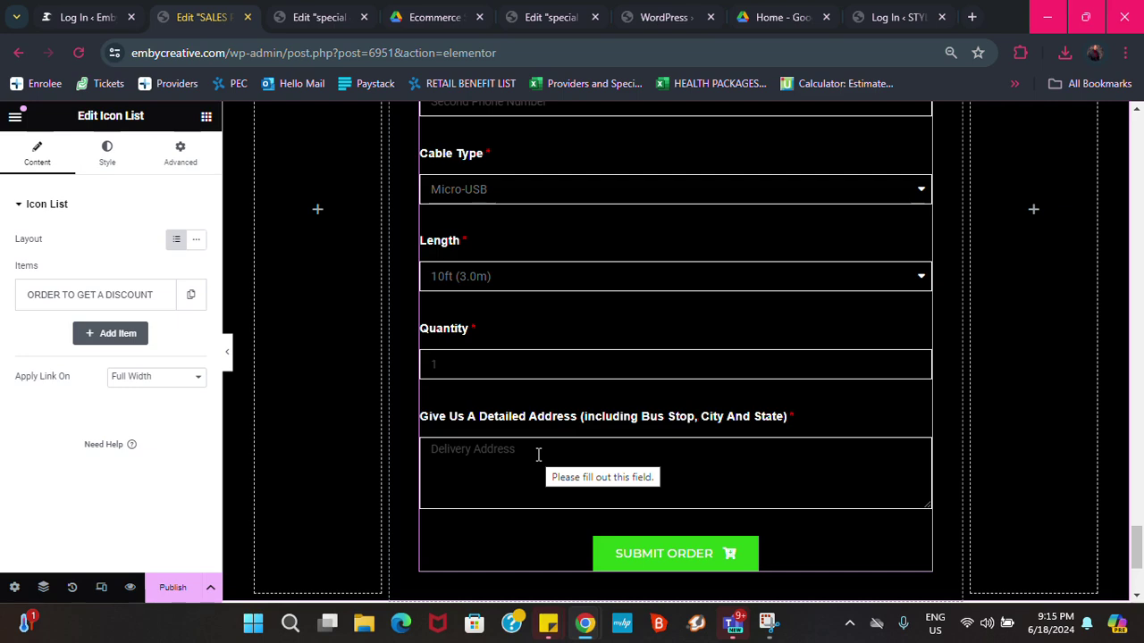
scroll(541, 358, "up", 5)
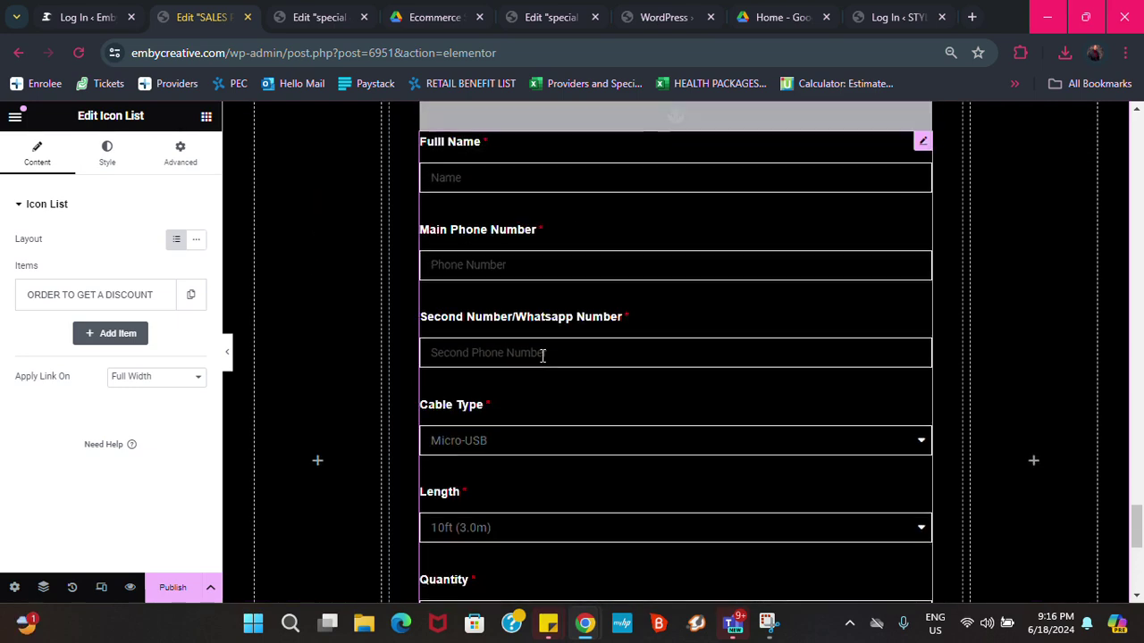
scroll(541, 356, "up", 1)
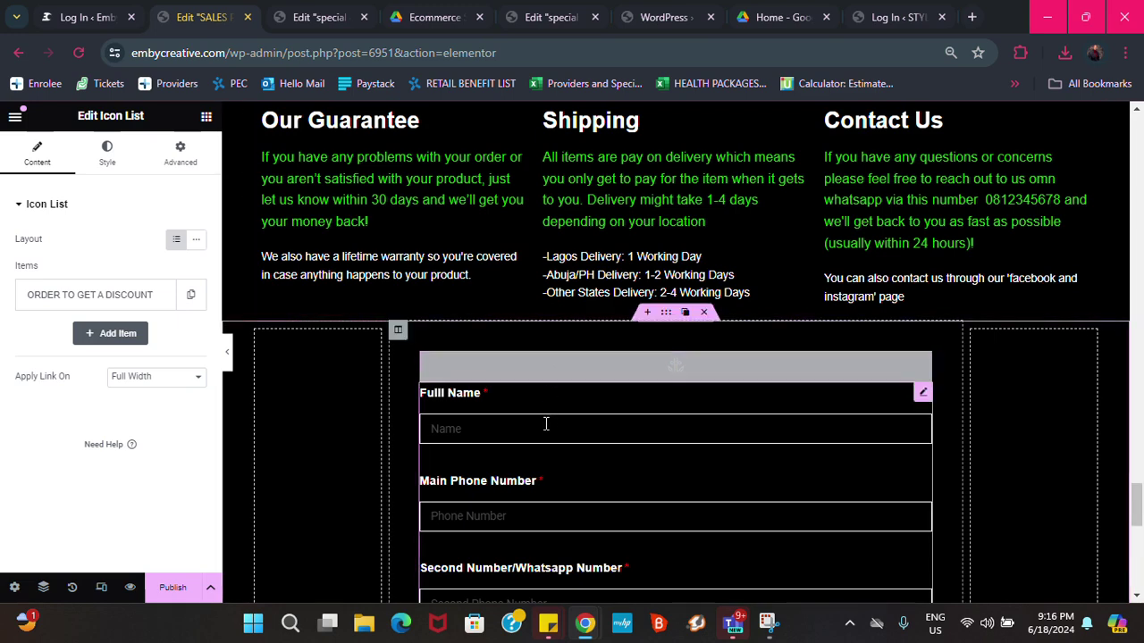
scroll(546, 393, "down", 2)
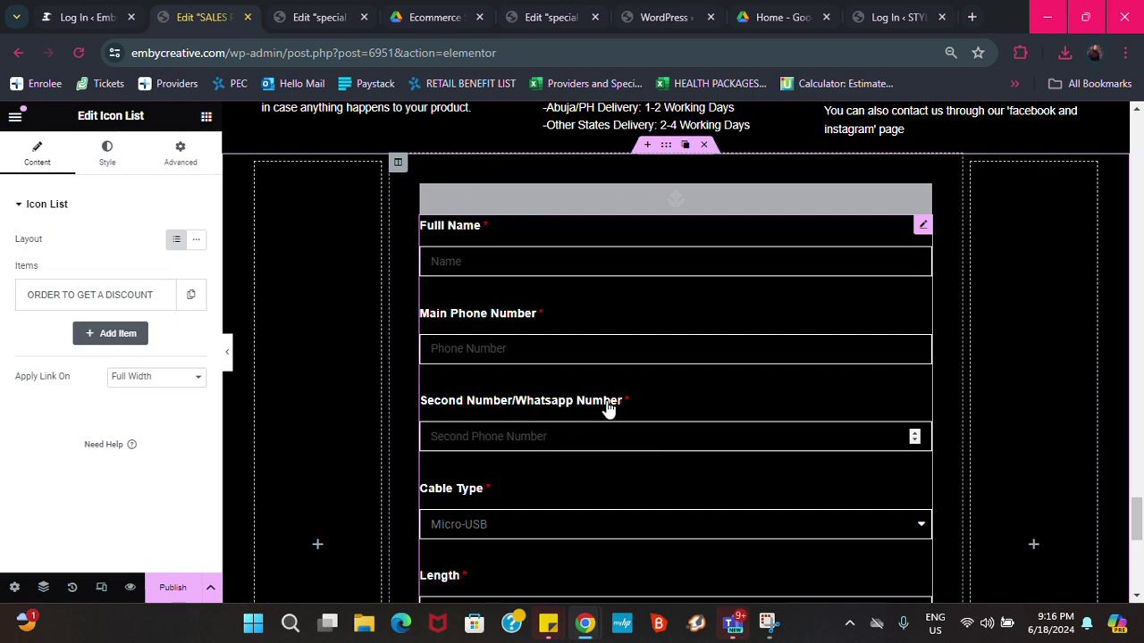
scroll(615, 416, "down", 5)
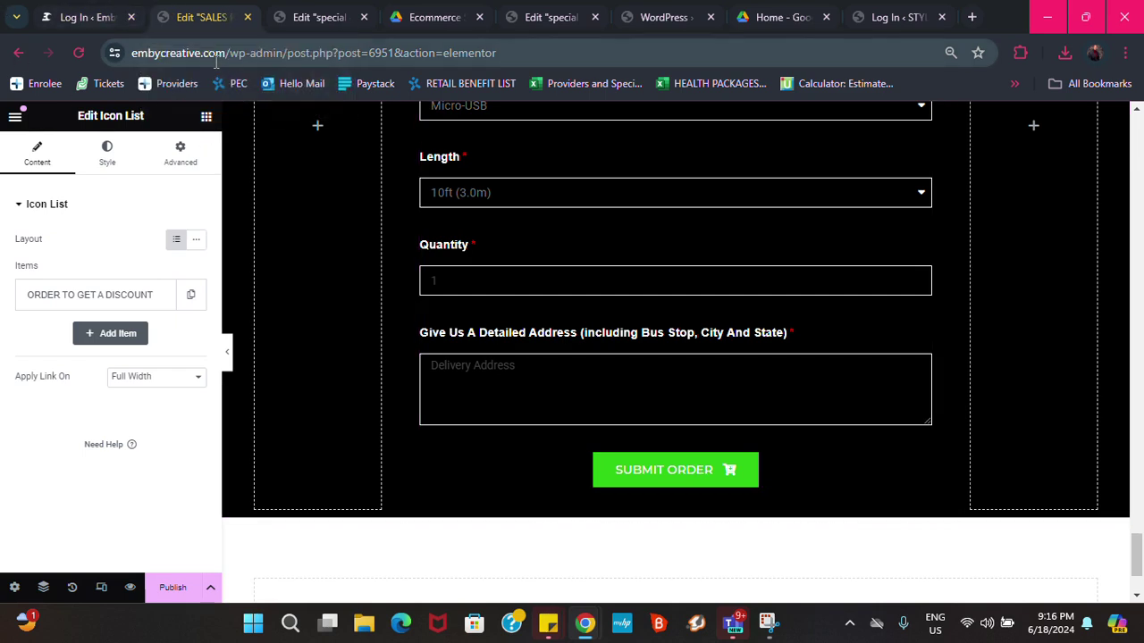
Duplicate the Edit 'SALES PAGE' browser tab and let the Elementor editor load in it
right_click(196, 20)
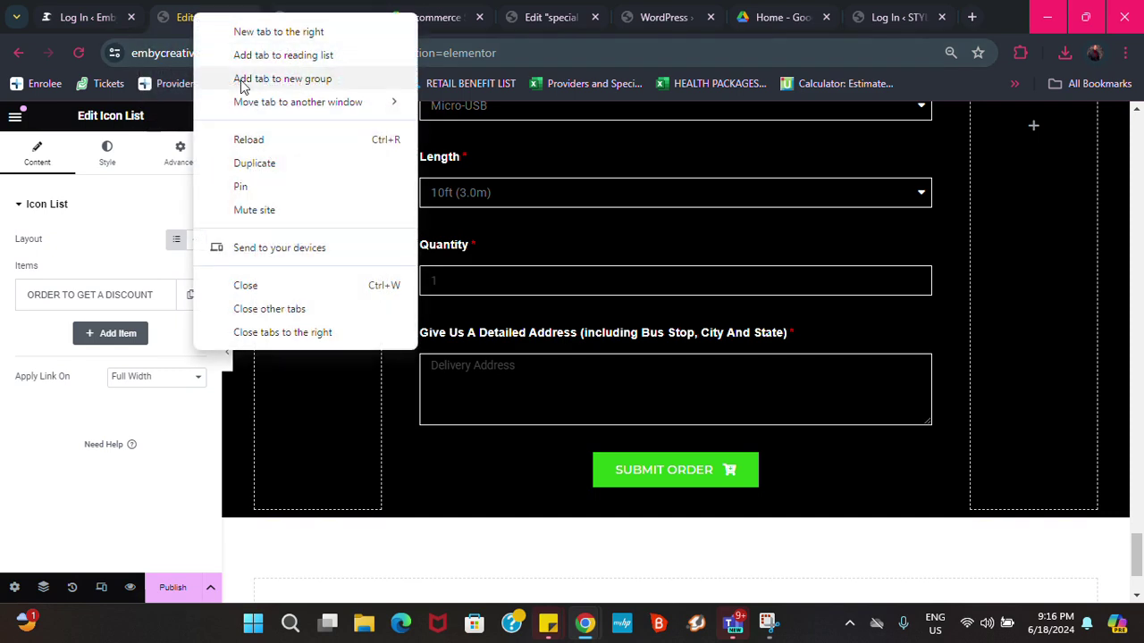
left_click(259, 164)
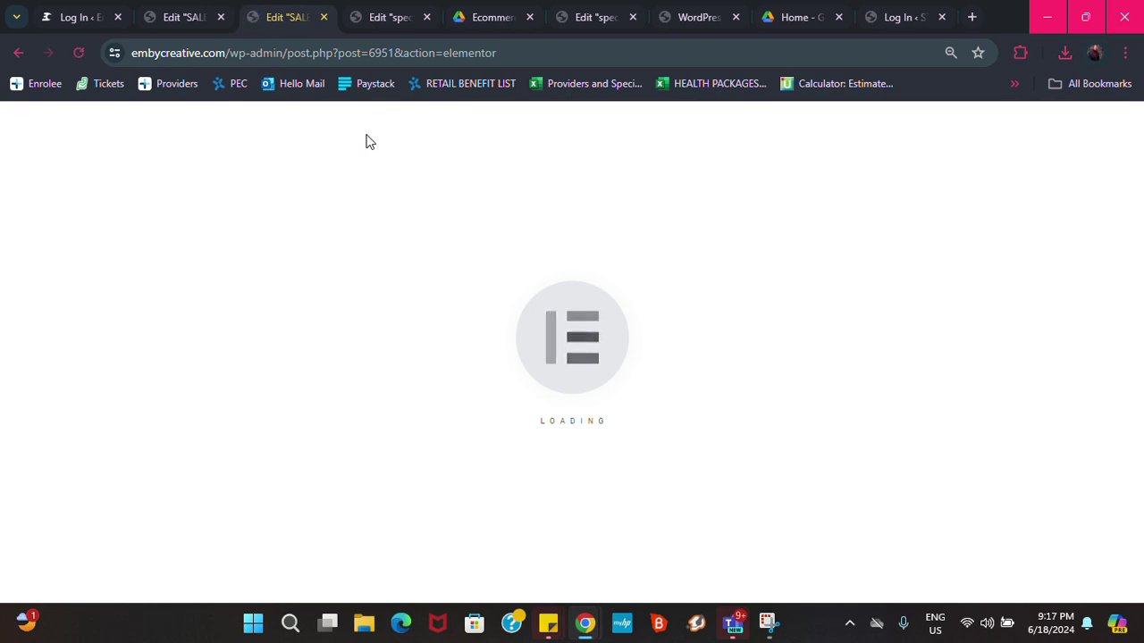
left_click(520, 51)
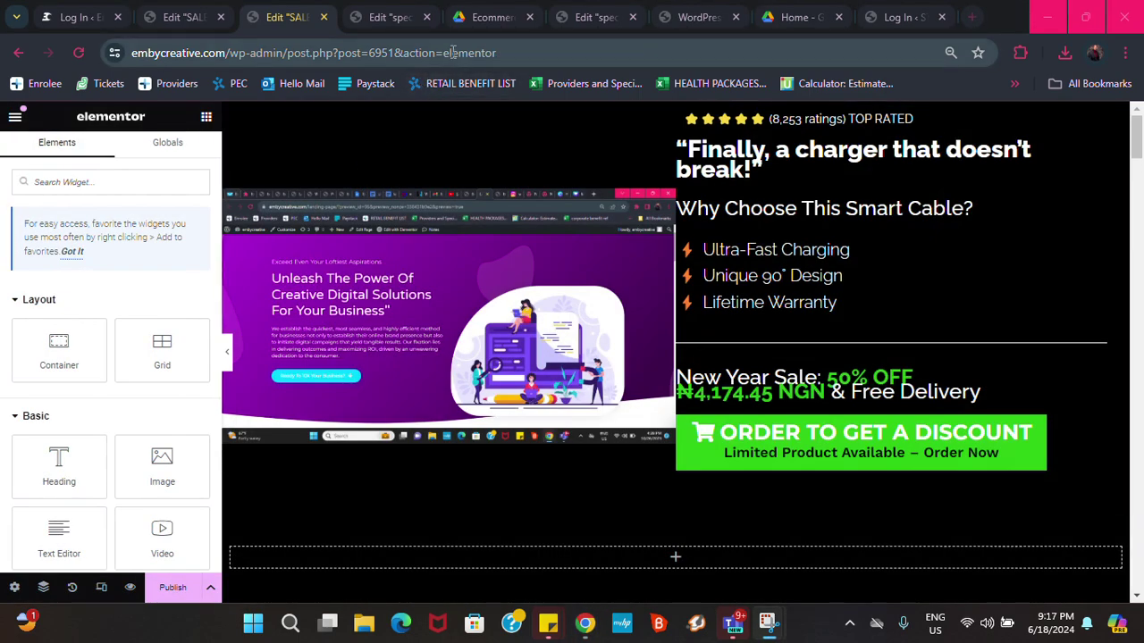
Preview the sales page, then go from the admin bar's site-name menu to the Dashboard
left_click(133, 586)
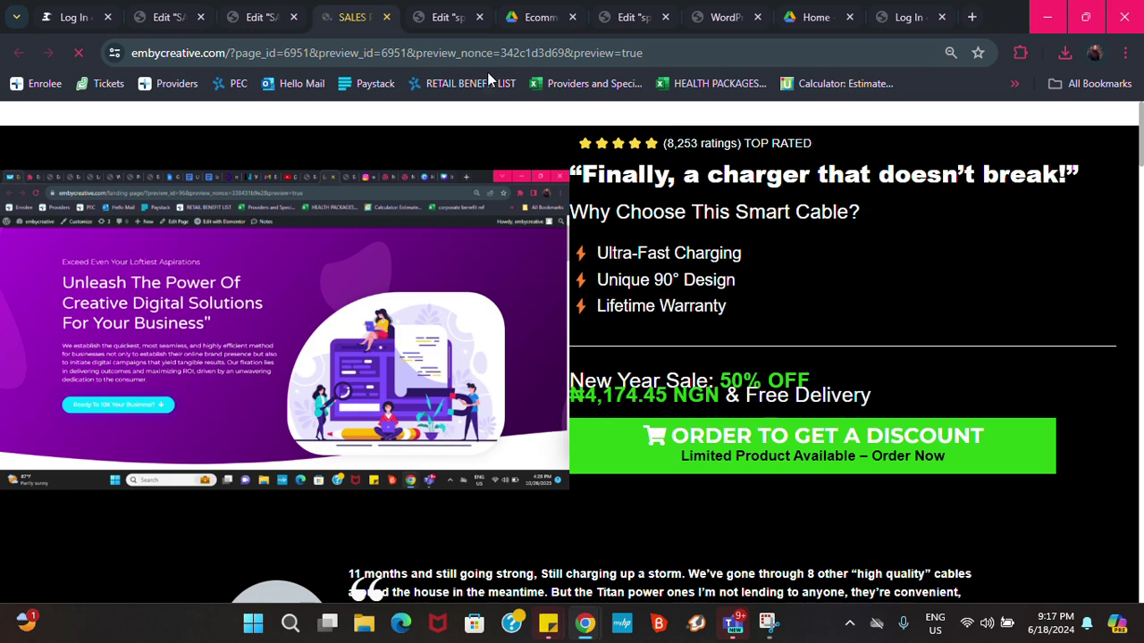
mouse_move(94, 114)
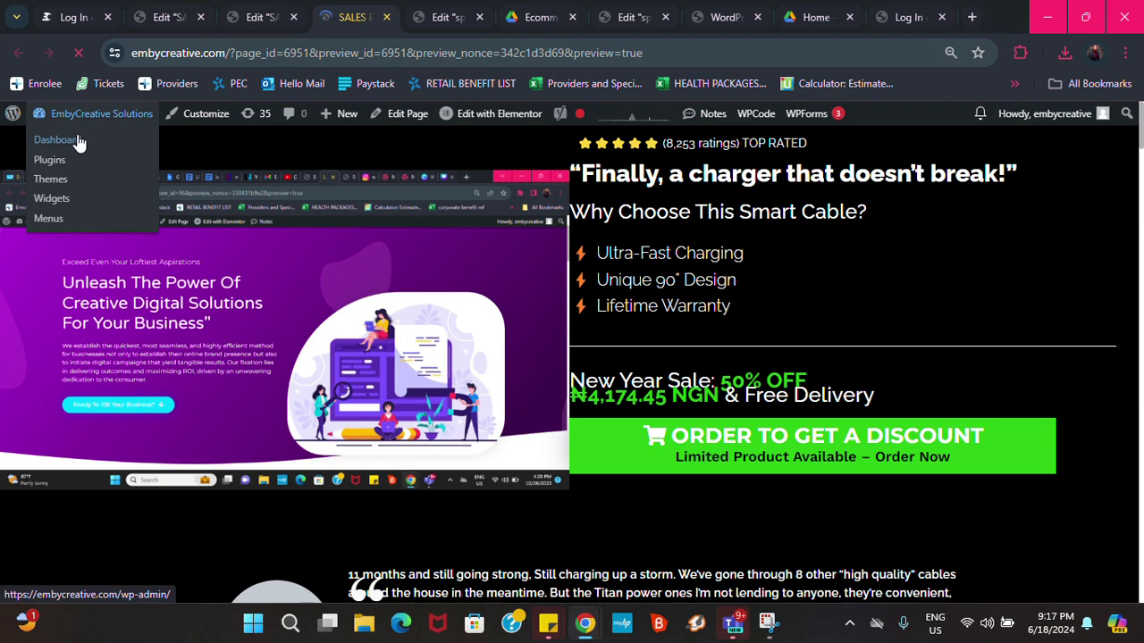
left_click(79, 143)
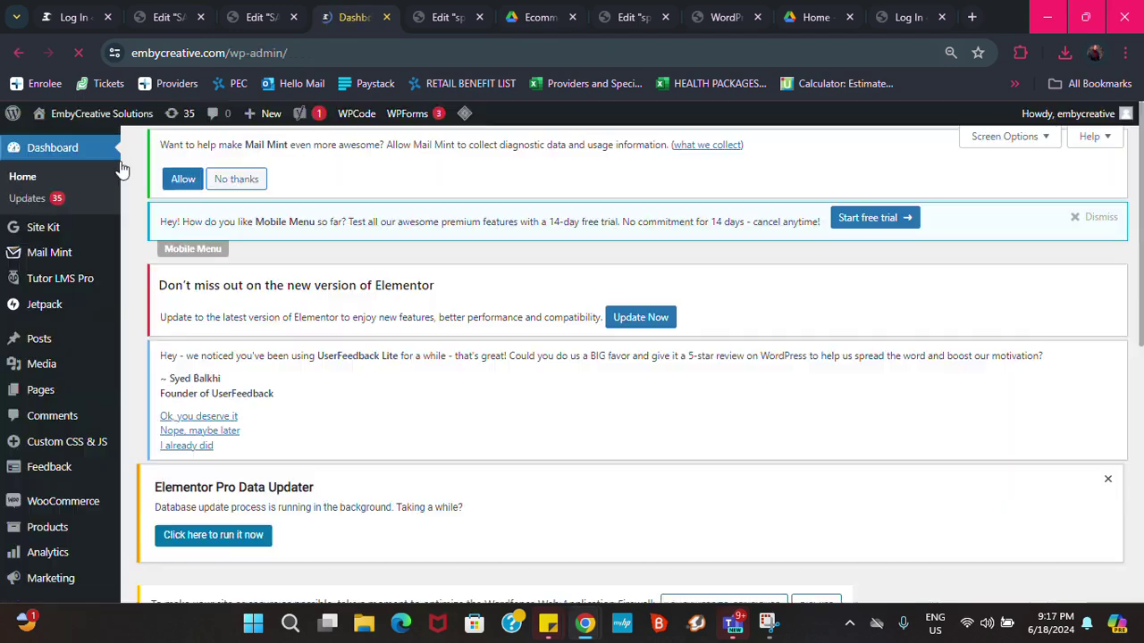
Go from the Dashboard to the Plugins page showing the 43 installed plugins
scroll(282, 454, "down", 3)
scroll(283, 451, "down", 4)
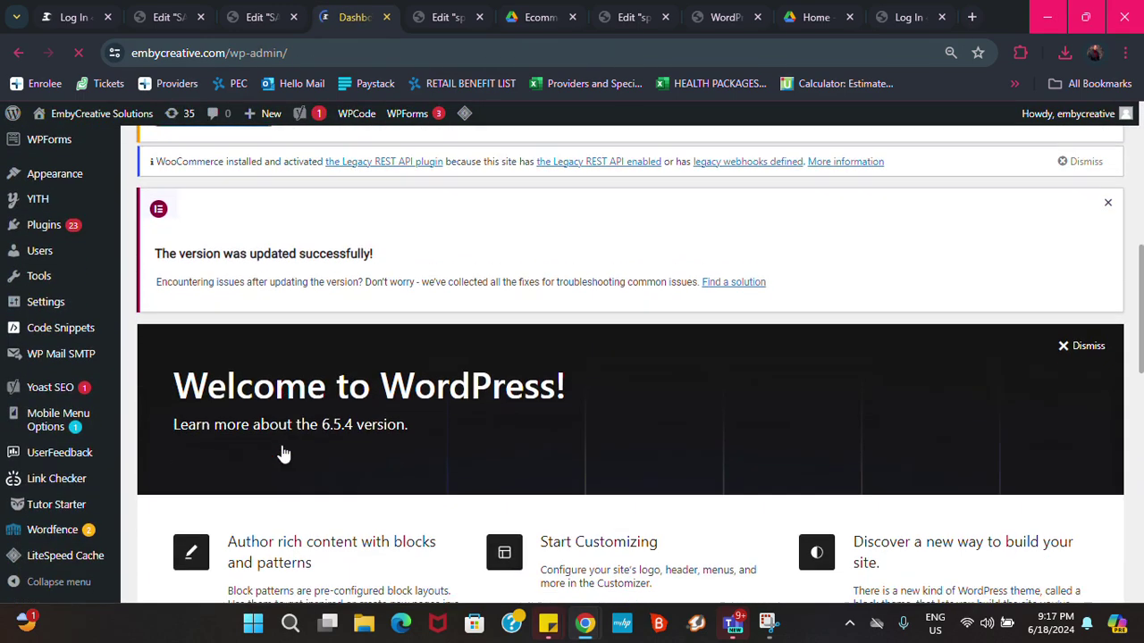
scroll(284, 451, "down", 2)
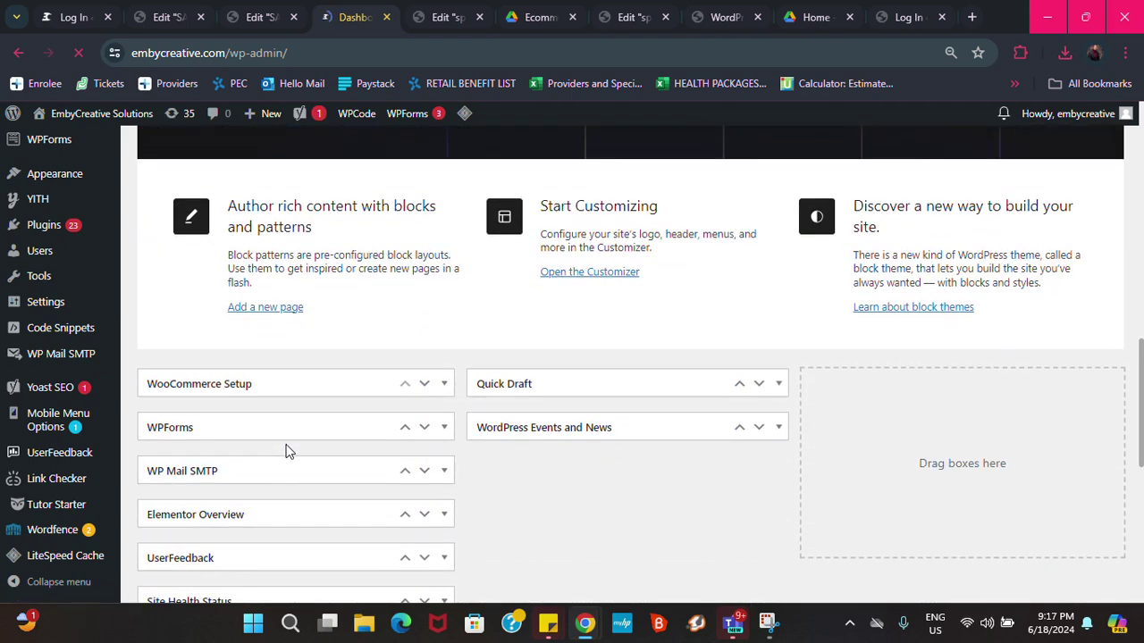
scroll(285, 452, "down", 1)
scroll(178, 357, "up", 3)
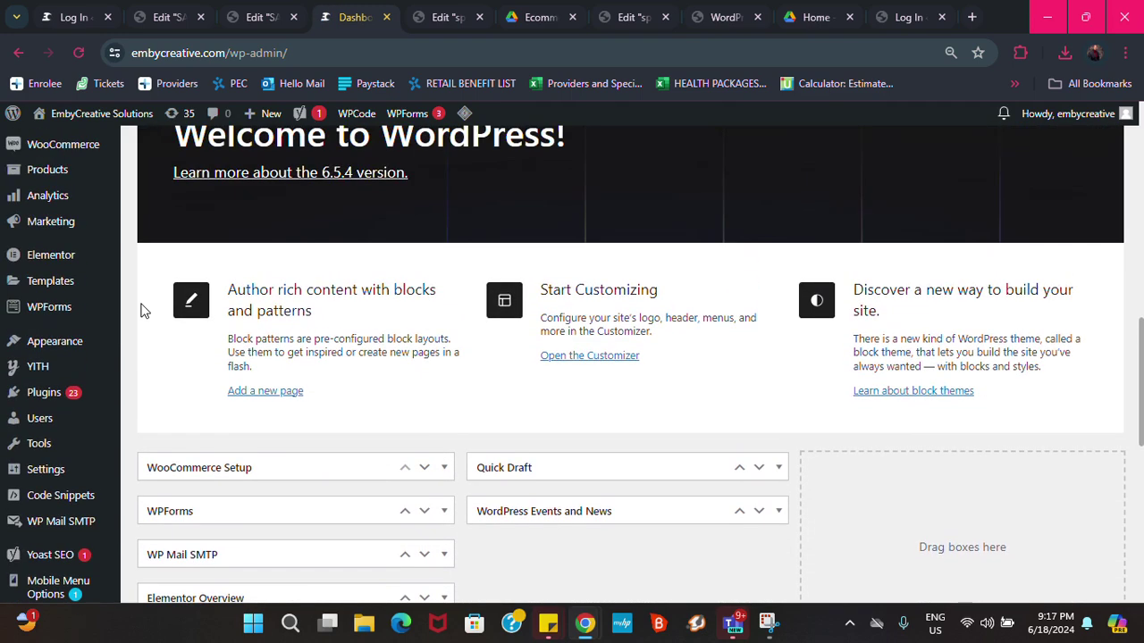
left_click(44, 478)
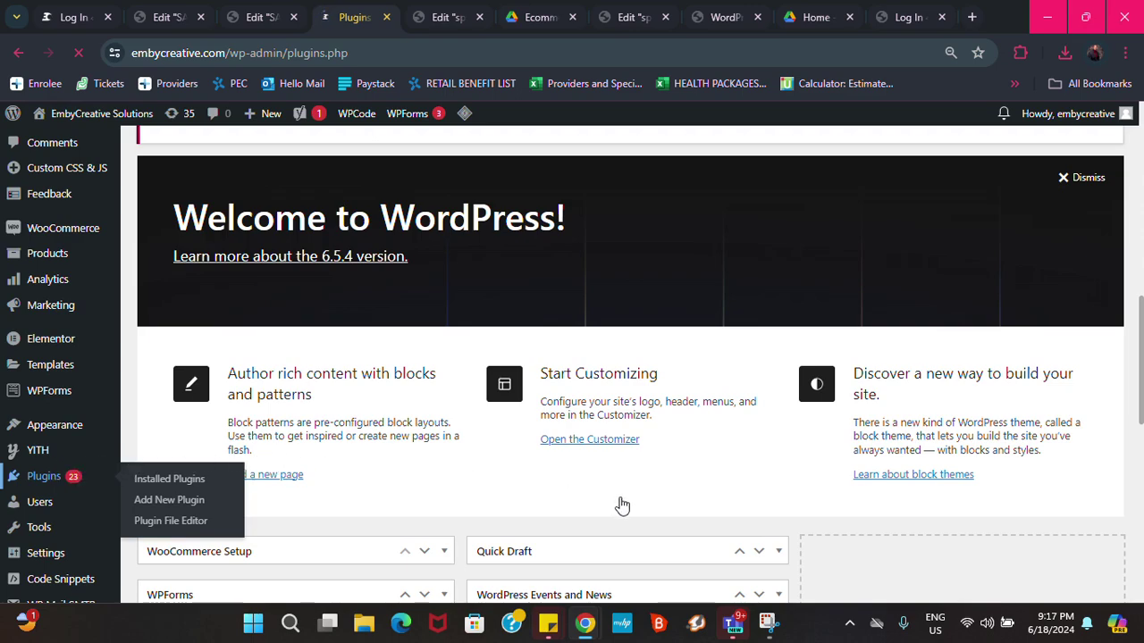
scroll(608, 496, "down", 3)
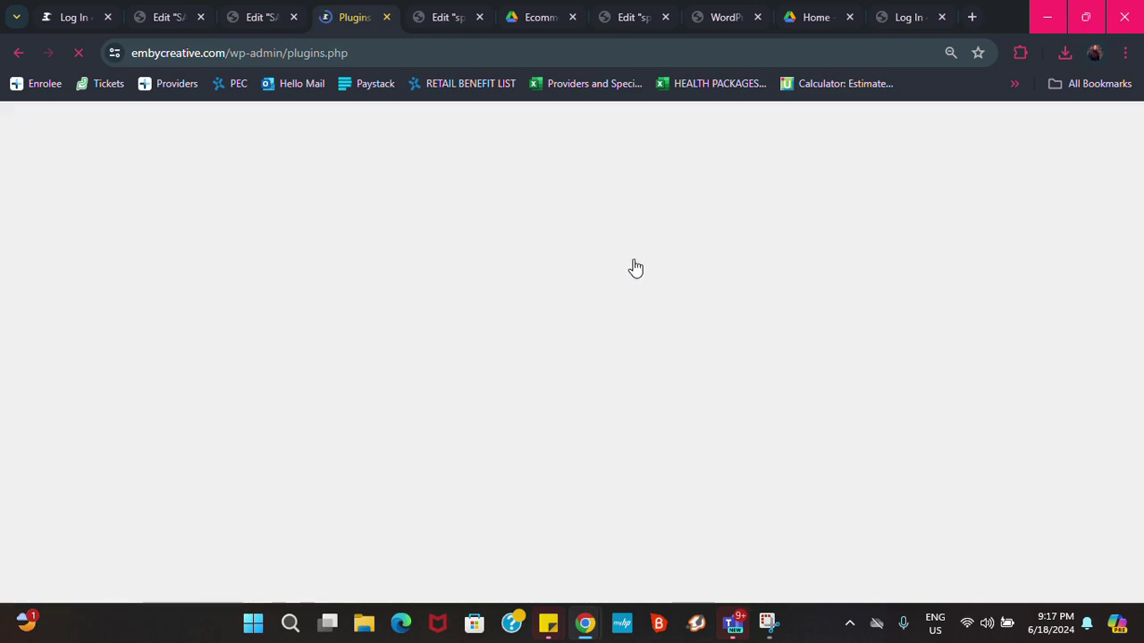
scroll(722, 301, "down", 2)
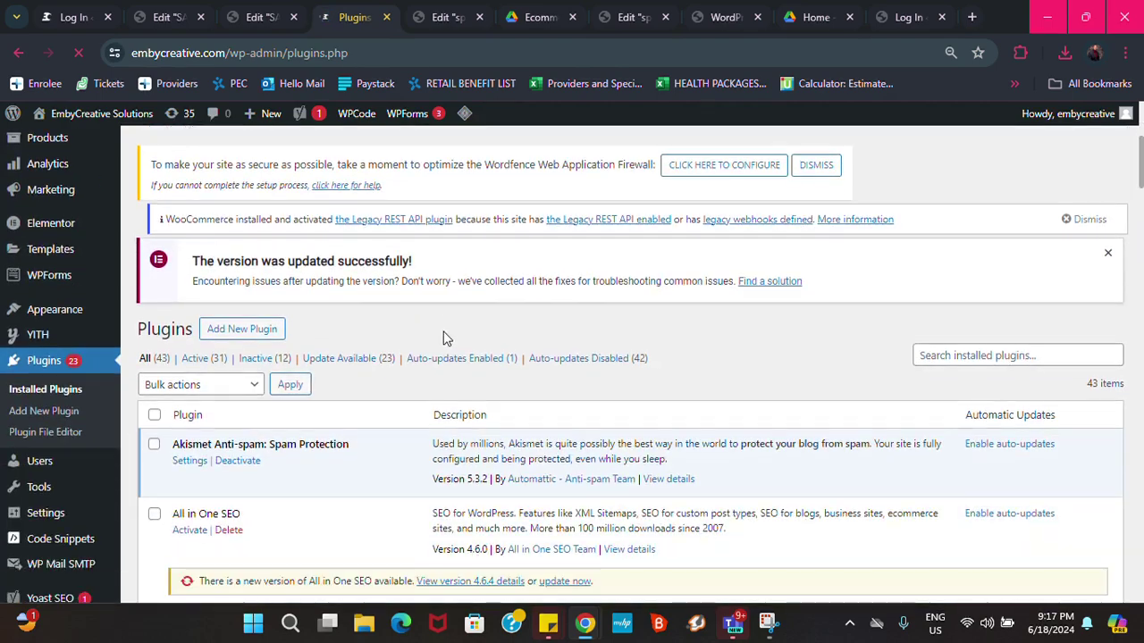
scroll(447, 331, "up", 5)
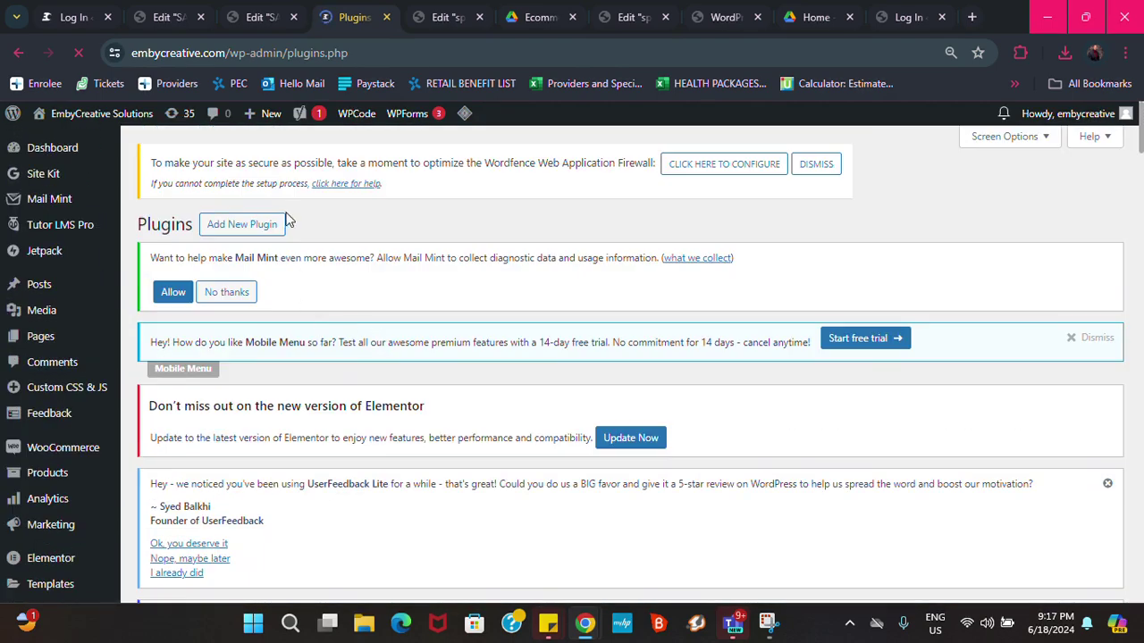
On Add Plugins, search the directory for 'FORM EXTENSION', replacing the earlier 'EXTENSION FOR ELEM' query
left_click(230, 228)
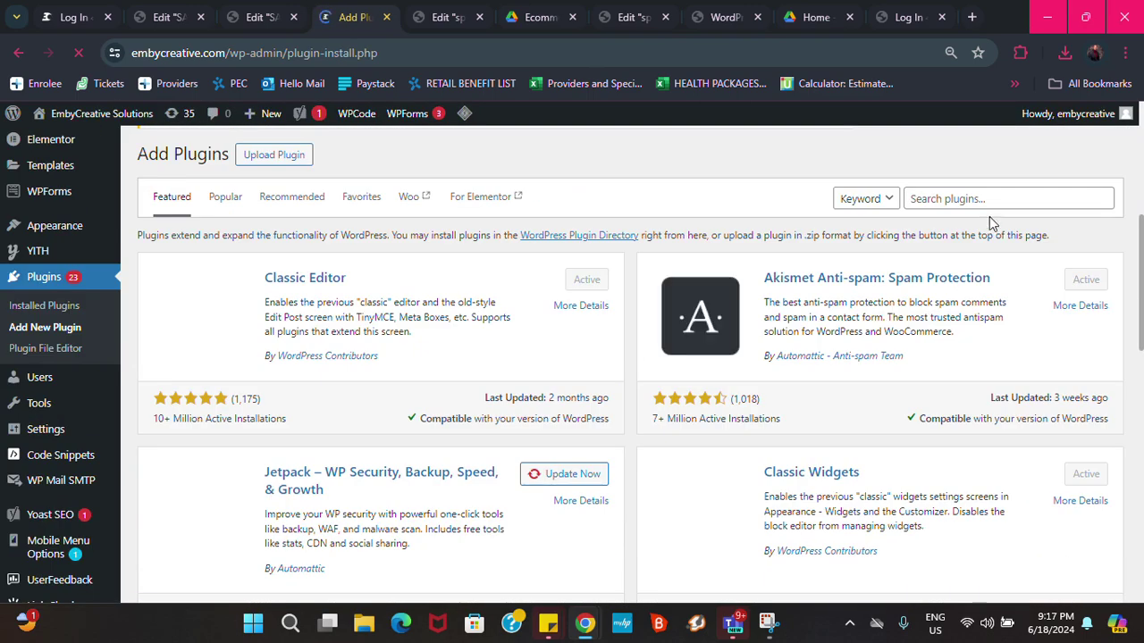
left_click(992, 199)
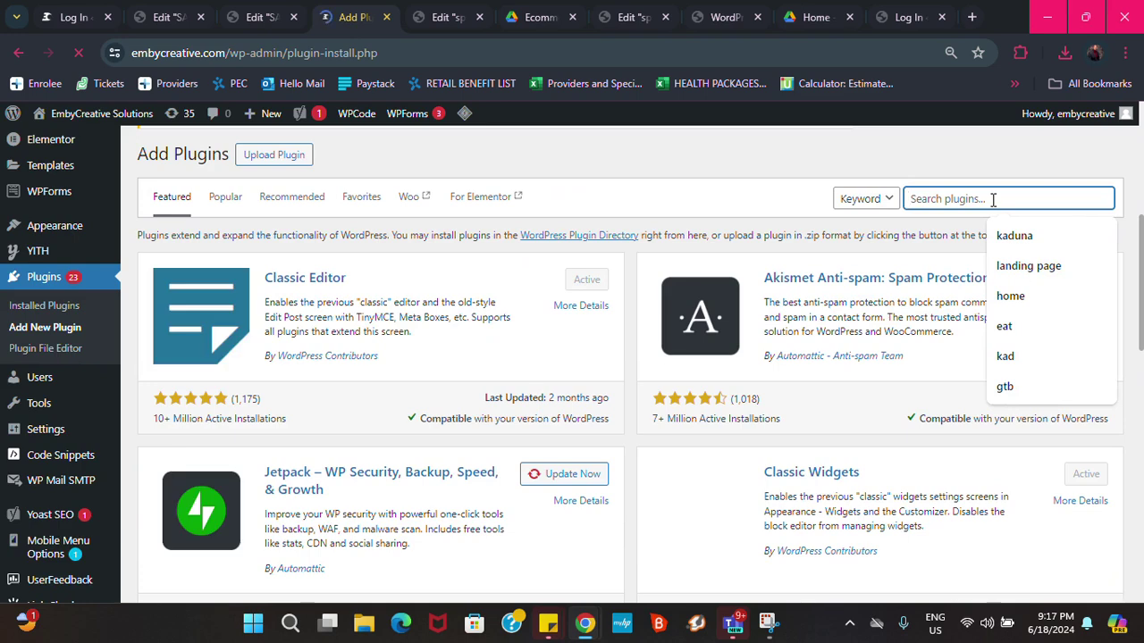
type("EXTEBS")
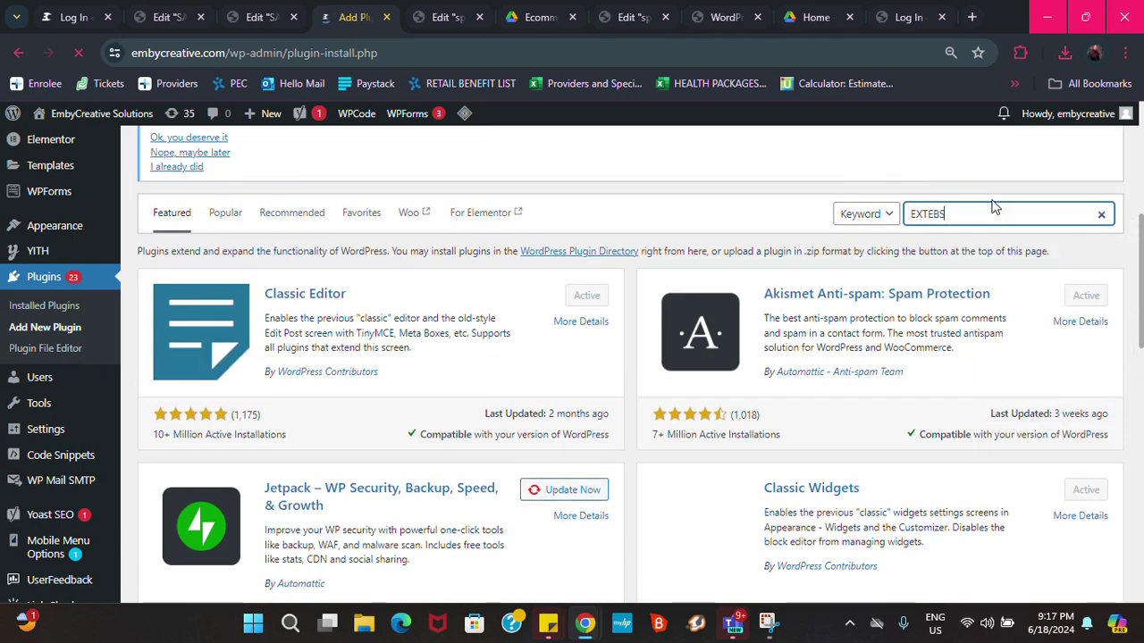
key("BackSpace")
key("BackSpace")
type("NS")
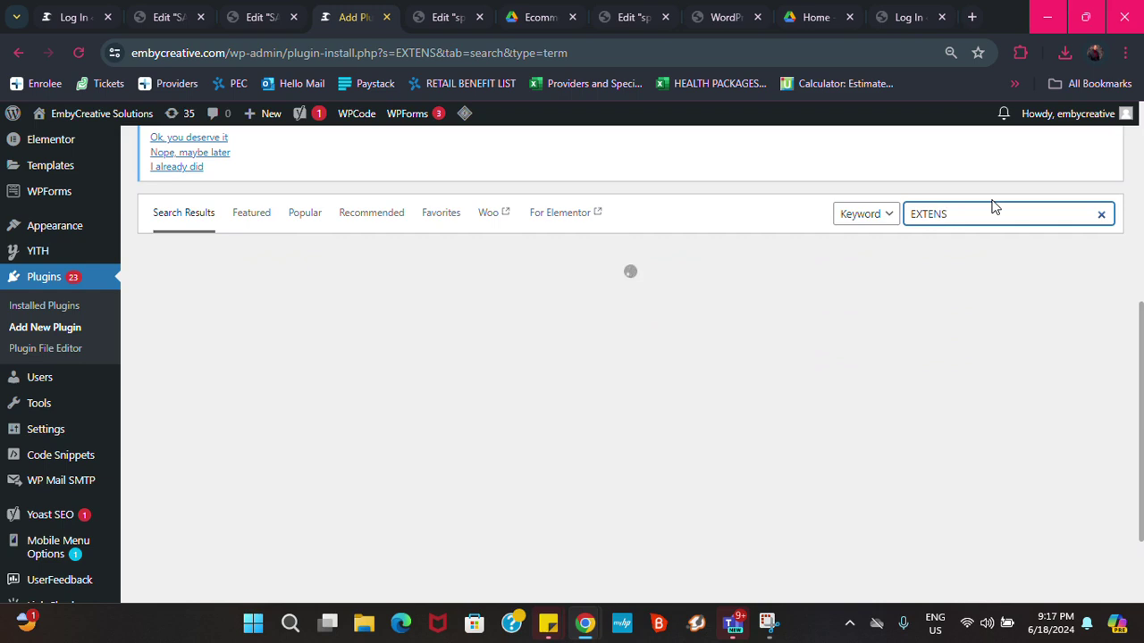
type("ION")
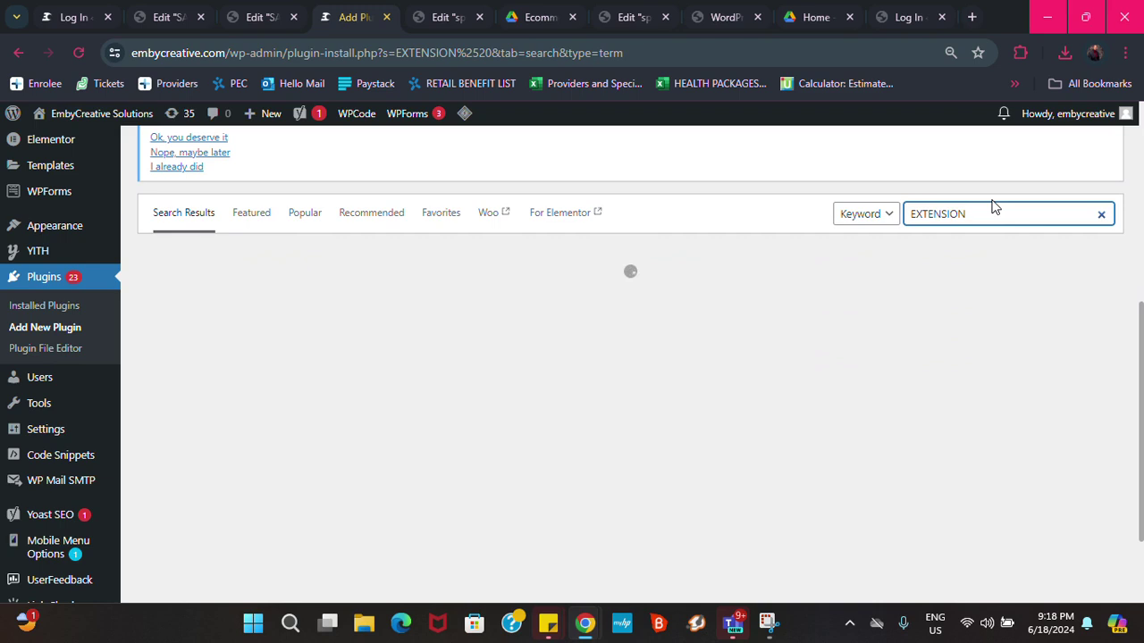
type(" FOR")
type(" EM")
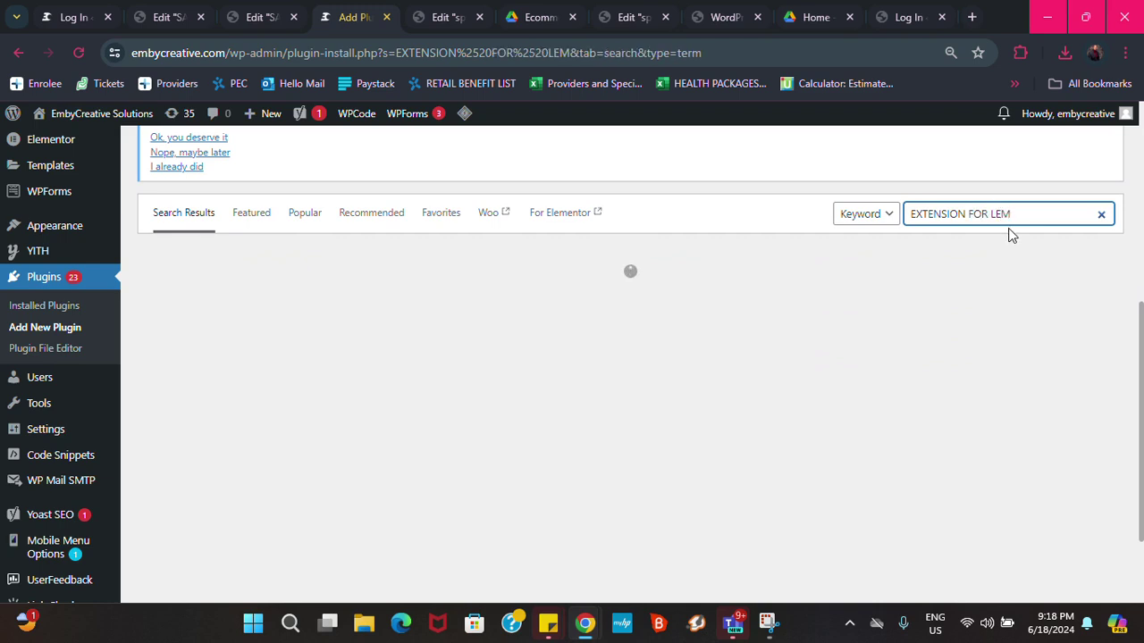
key("BackSpace")
key("BackSpace")
key("BackSpace")
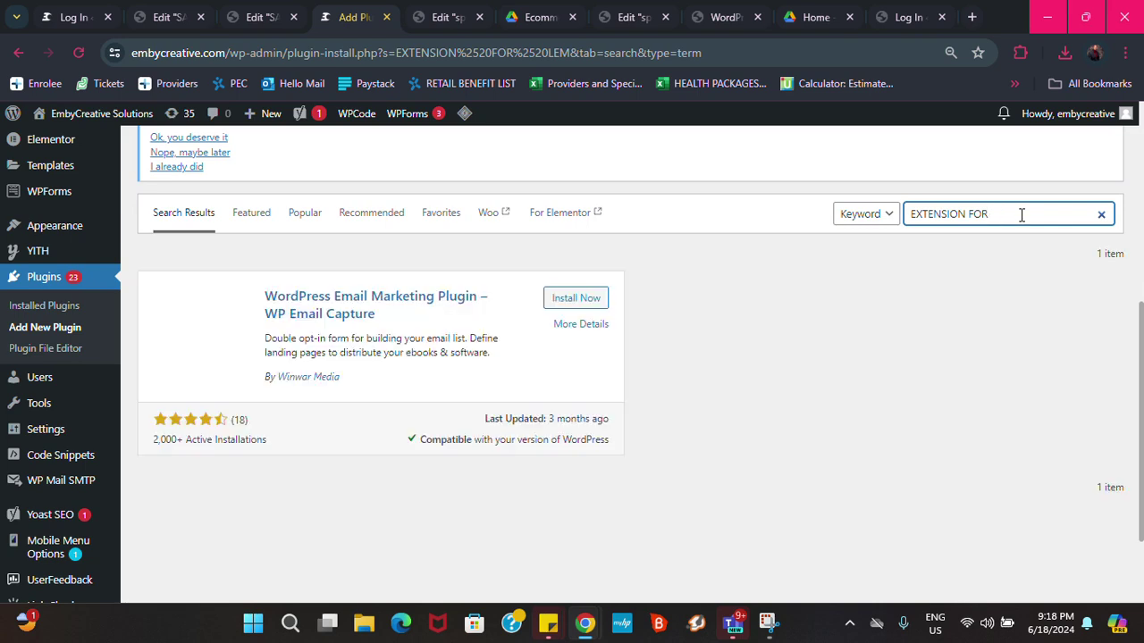
type("ELEM")
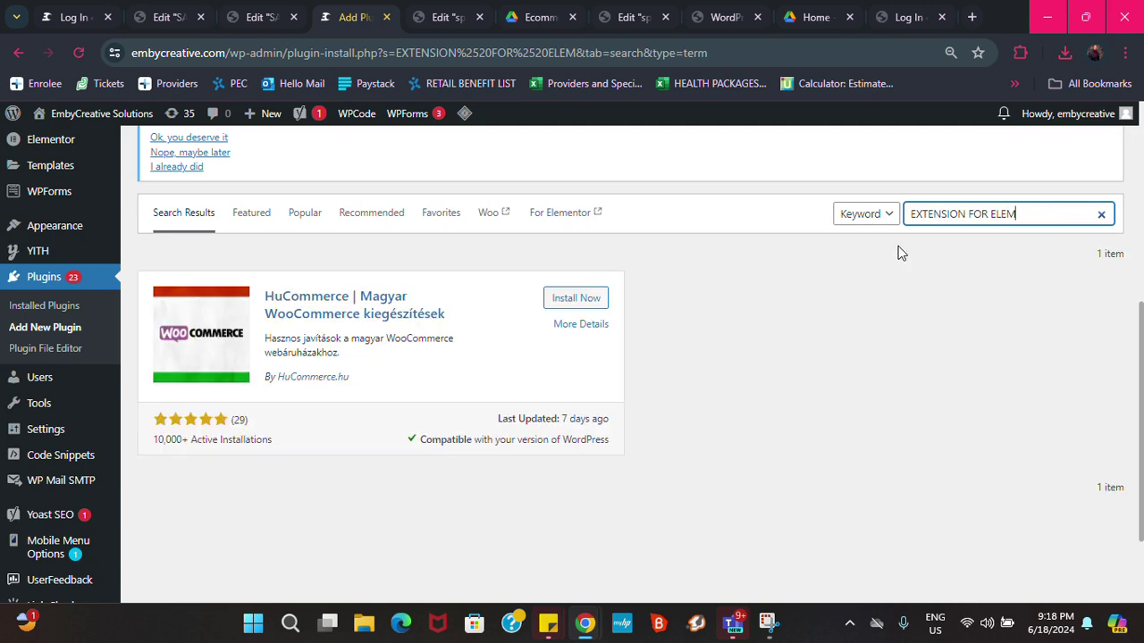
scroll(482, 327, "up", 5)
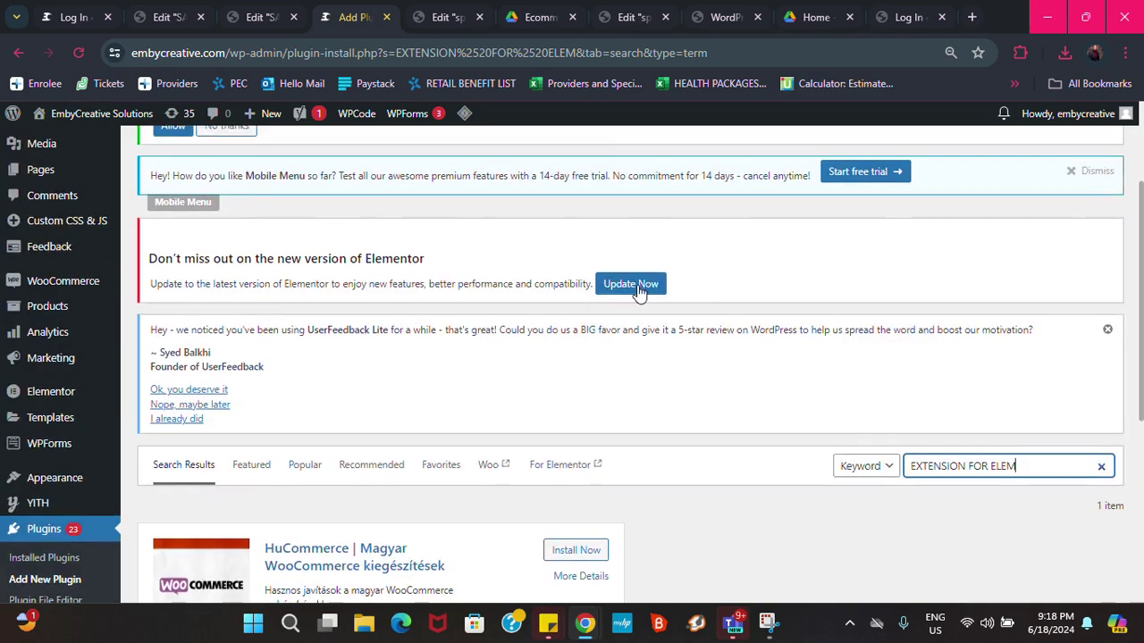
scroll(448, 348, "down", 3)
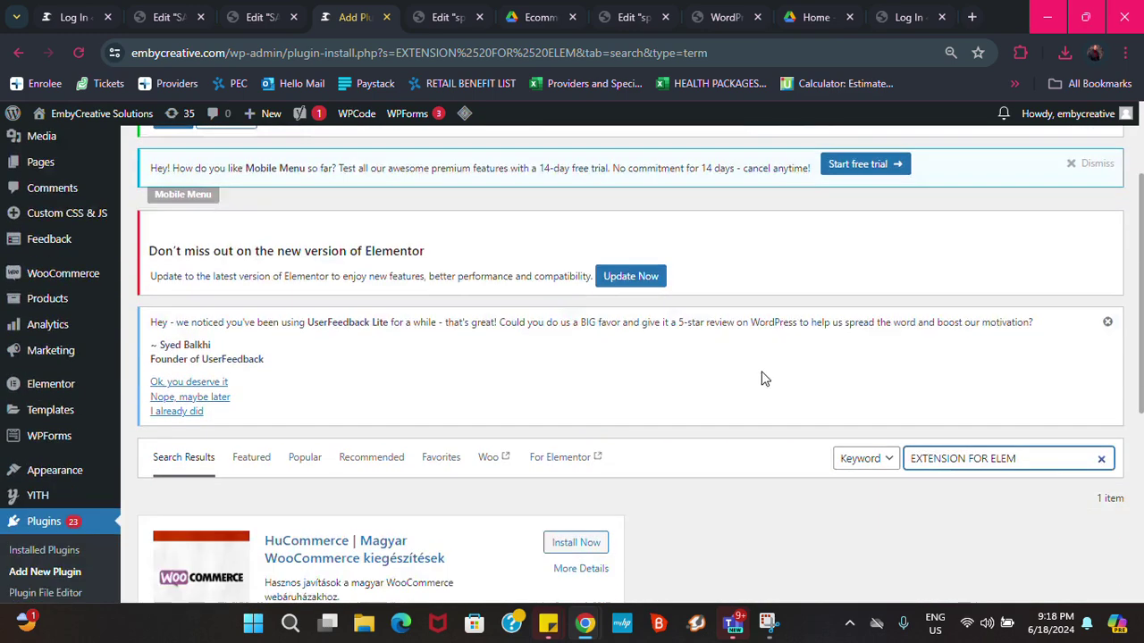
triple_click(1040, 381)
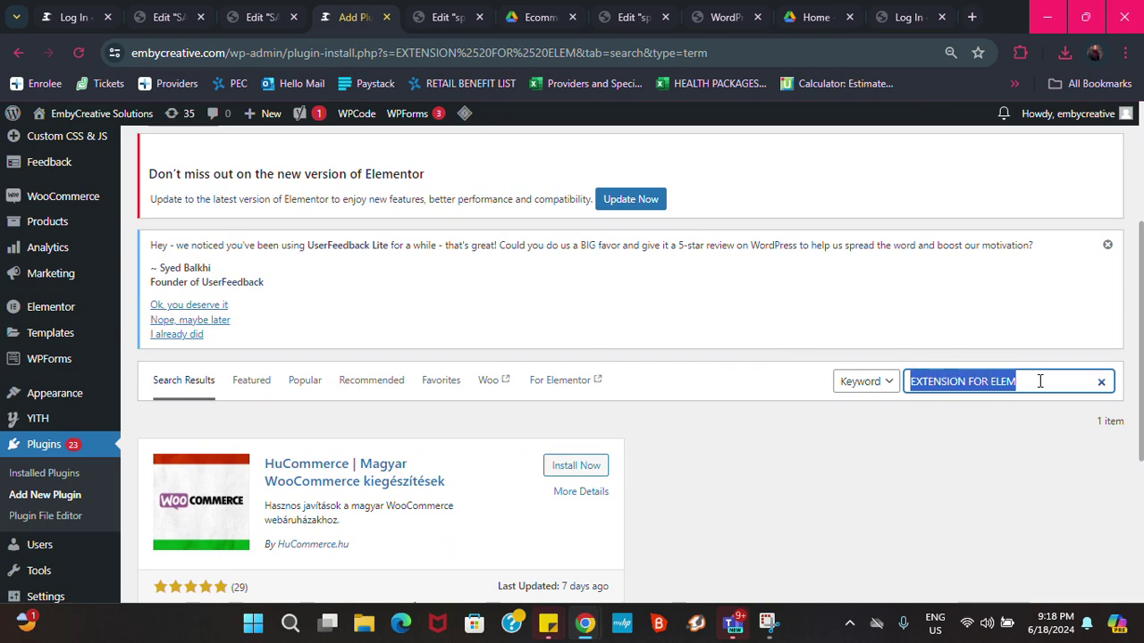
type("FORM")
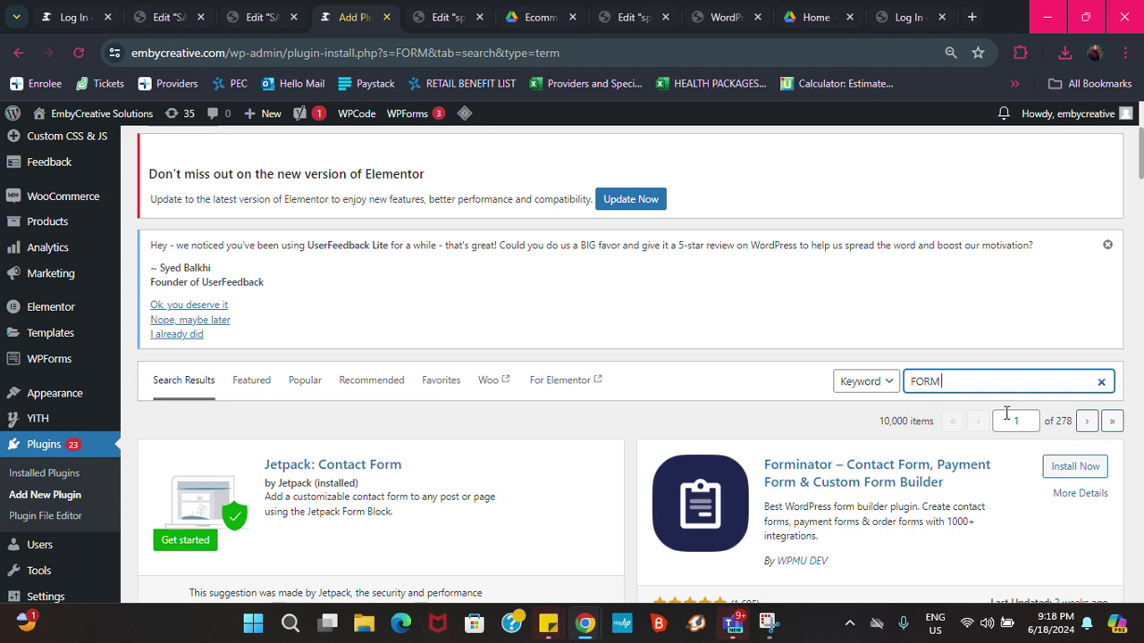
type("EXTENSION")
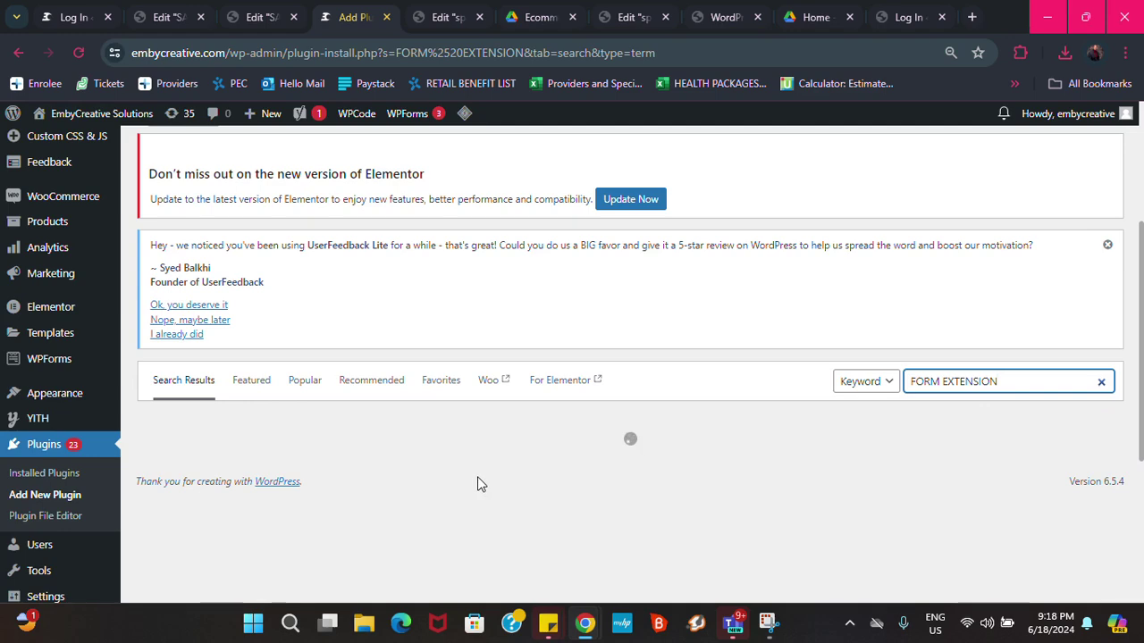
Find Extensions for Elementor Form in the FORM EXTENSION results and install it
scroll(478, 478, "down", 1)
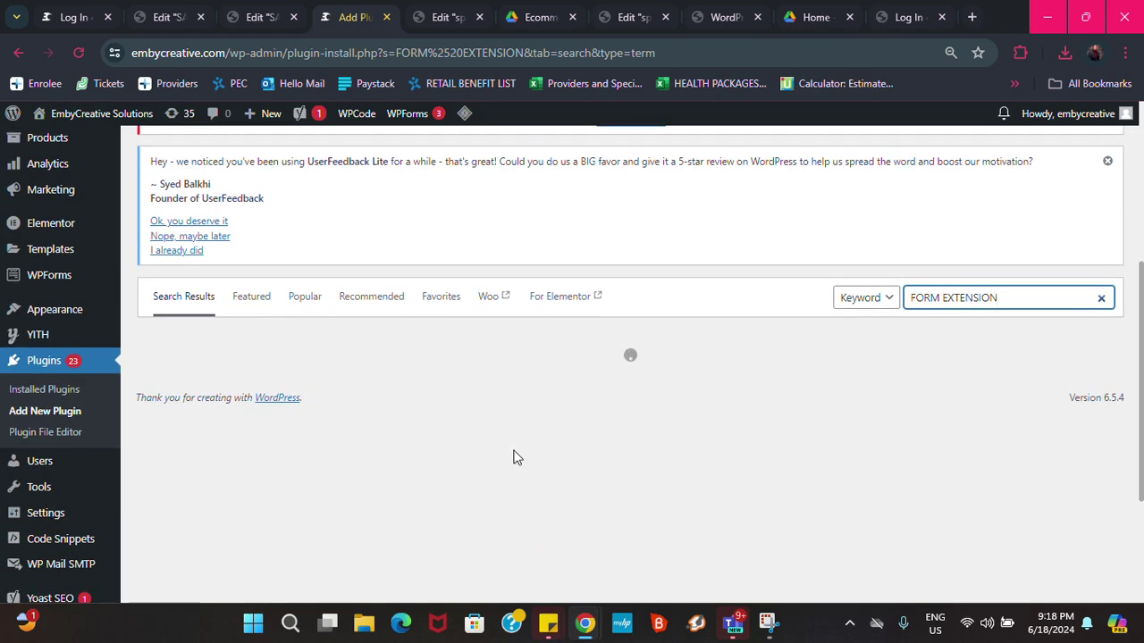
scroll(514, 458, "down", 2)
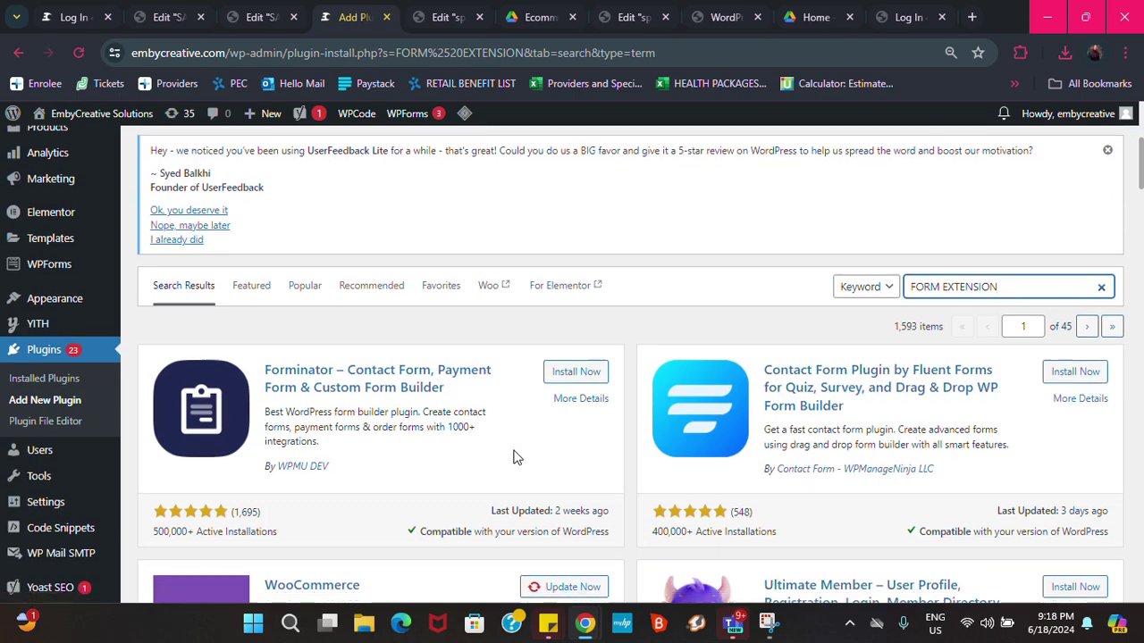
scroll(514, 457, "down", 4)
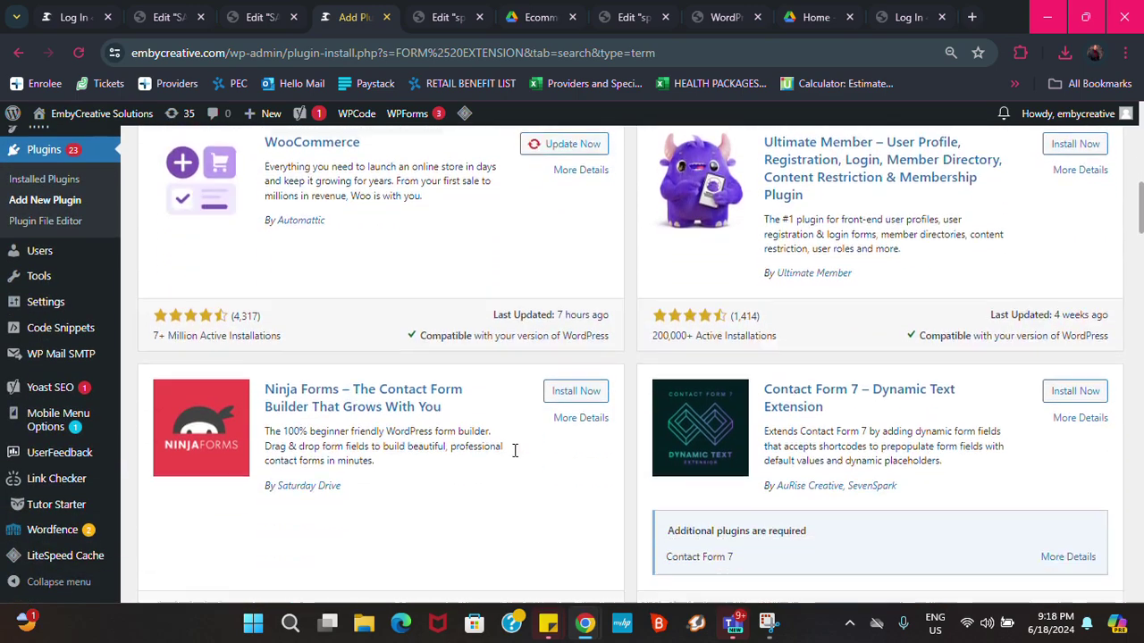
scroll(514, 458, "down", 3)
scroll(514, 457, "down", 3)
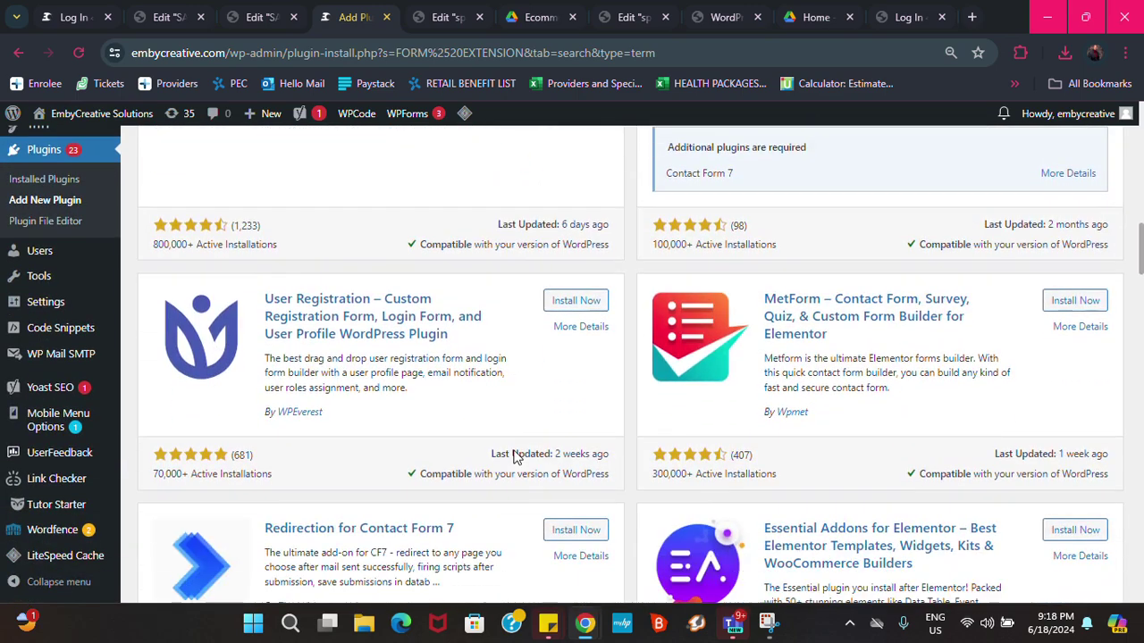
scroll(514, 457, "down", 4)
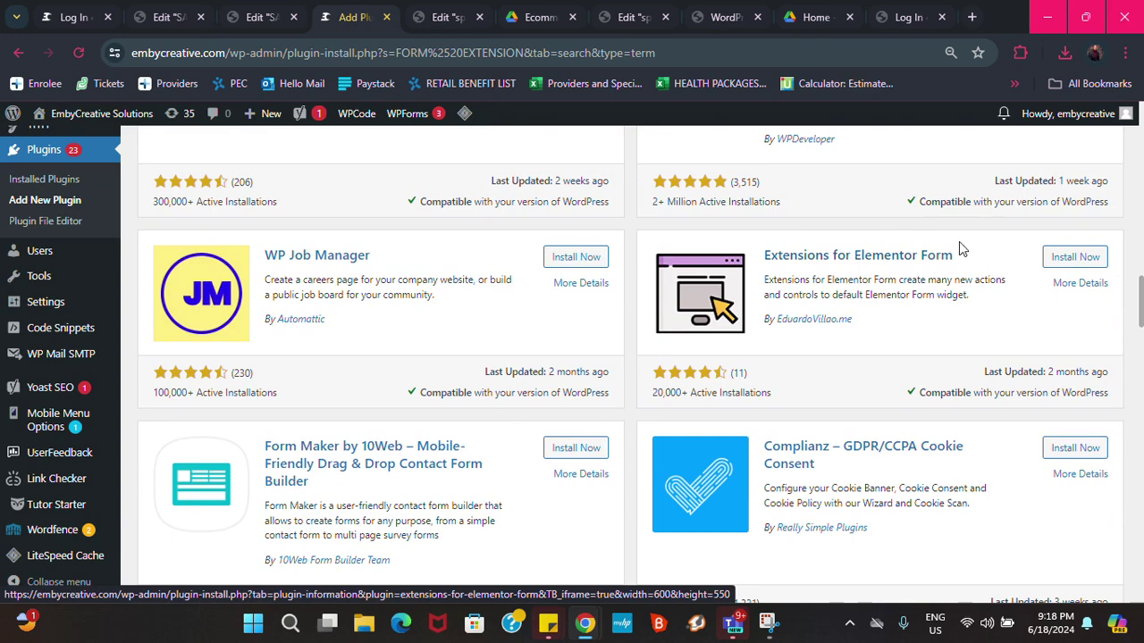
scroll(876, 272, "up", 1)
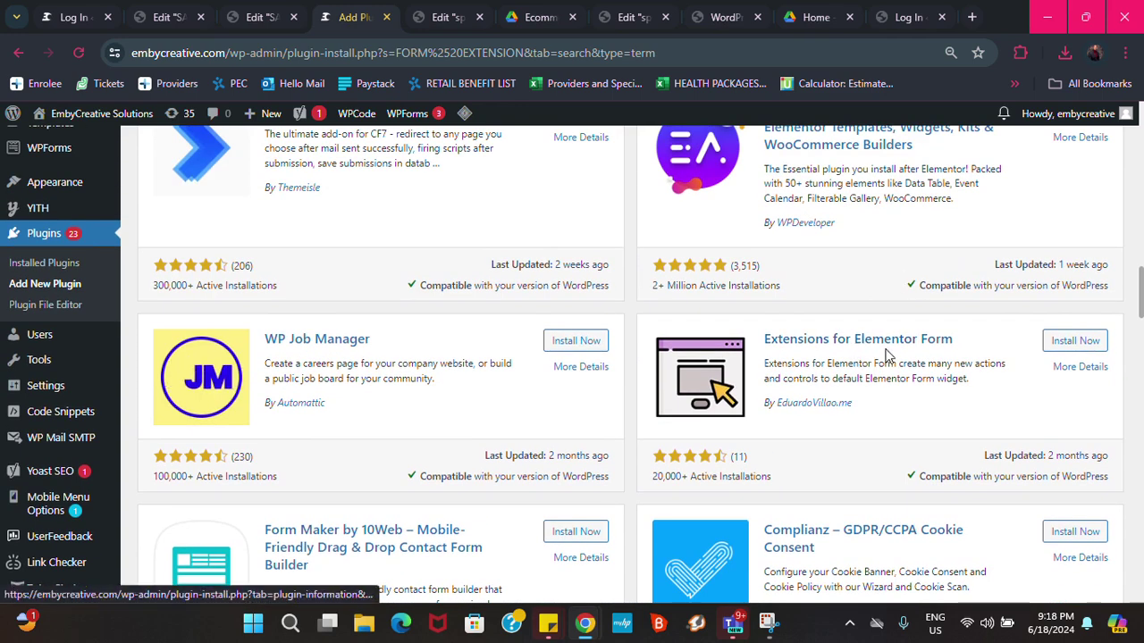
left_click(1063, 343)
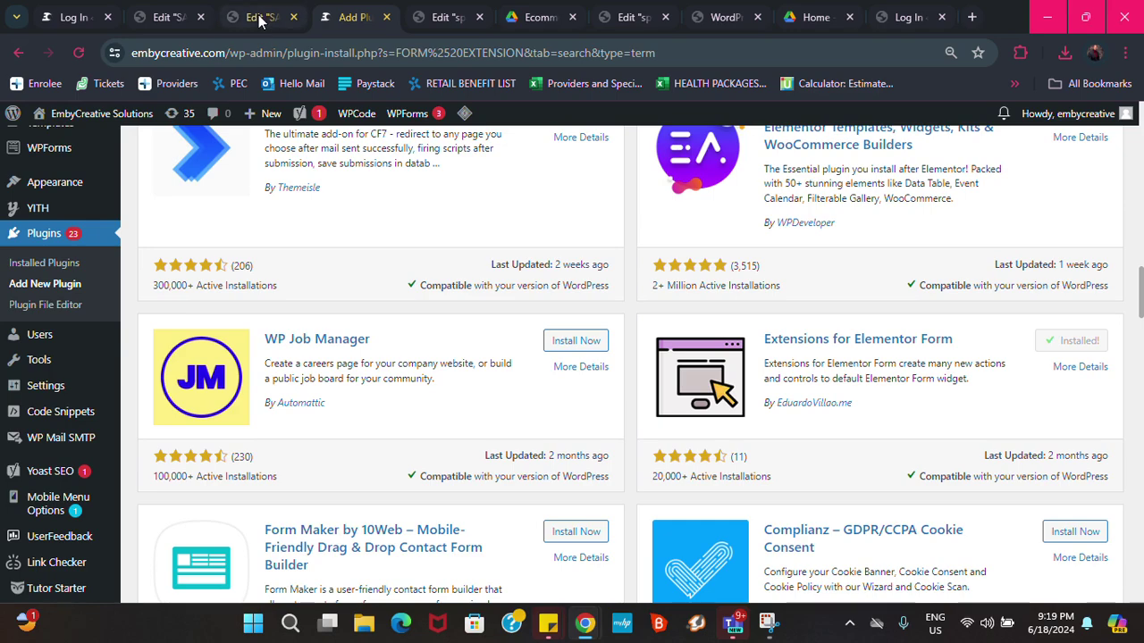
Return to the SALES PAGE editor tab and open the order form's settings
left_click(171, 27)
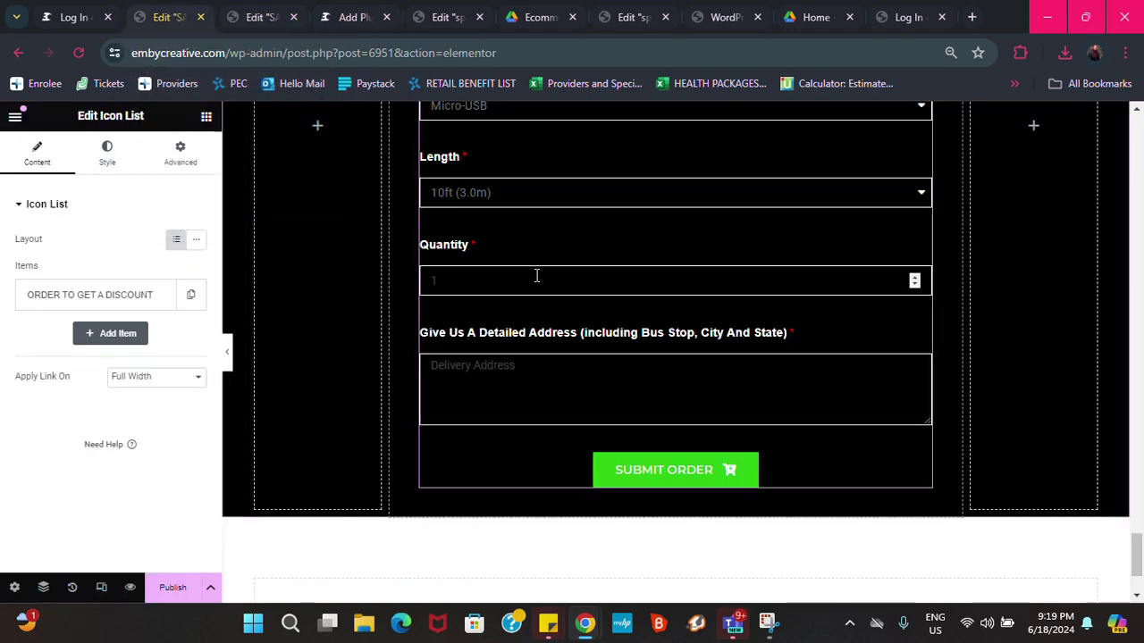
scroll(722, 294, "up", 5)
scroll(849, 277, "up", 2)
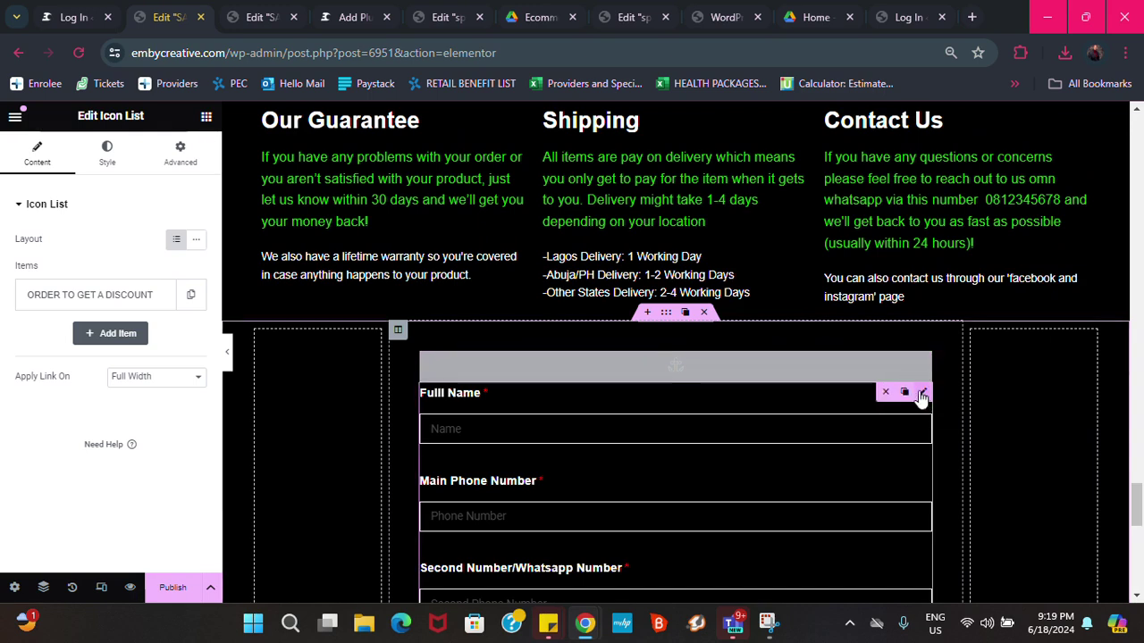
left_click(924, 393)
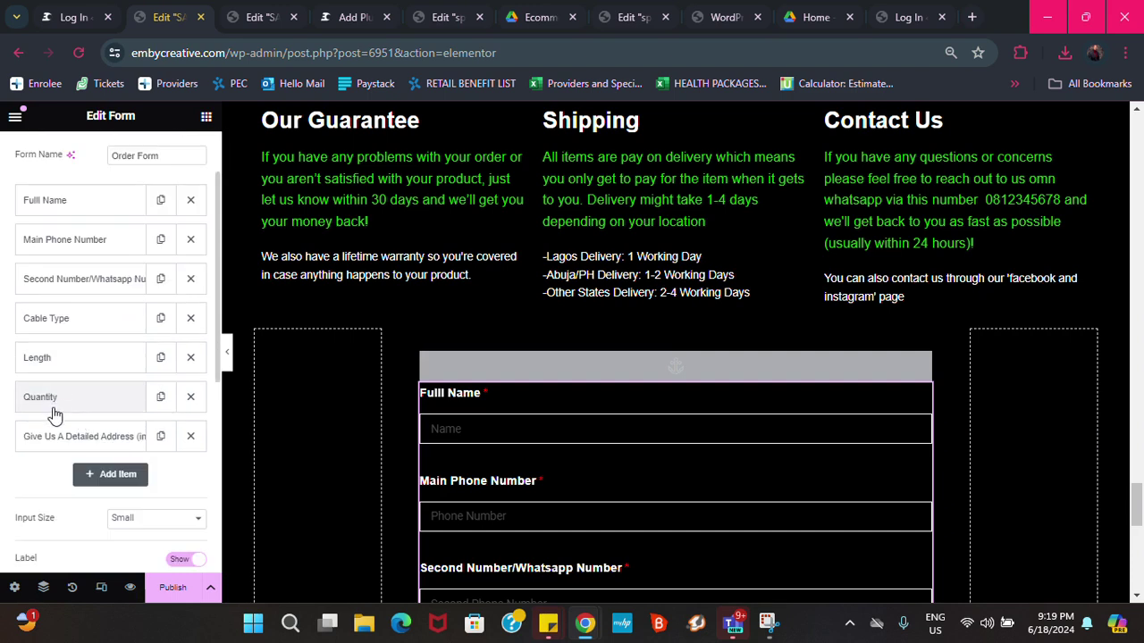
scroll(54, 409, "down", 1)
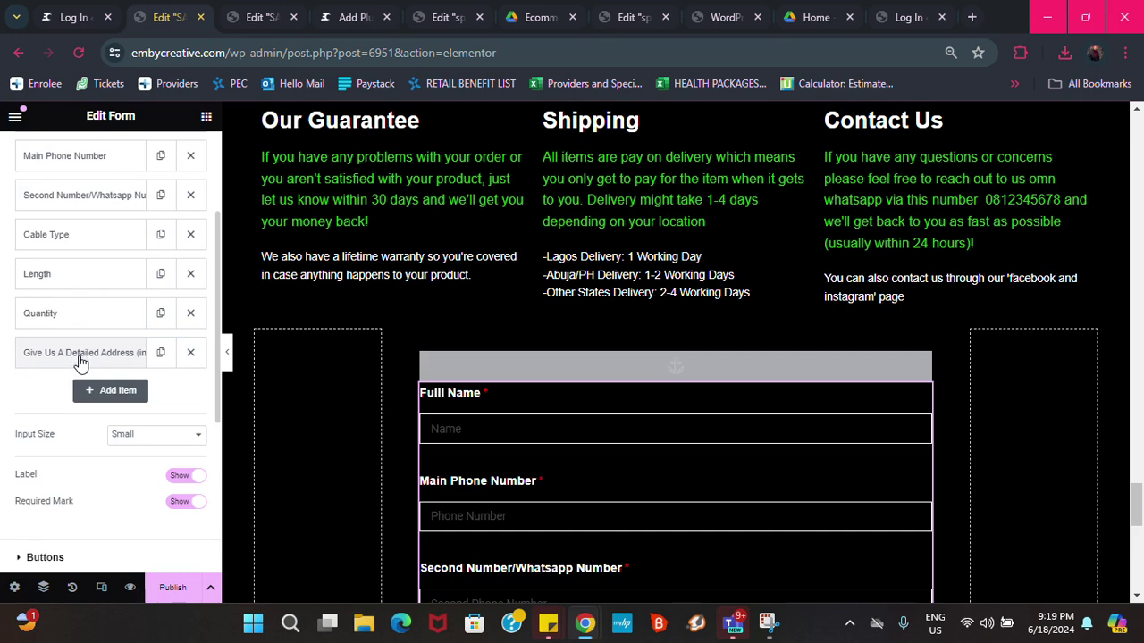
scroll(87, 422, "down", 1)
scroll(88, 424, "down", 2)
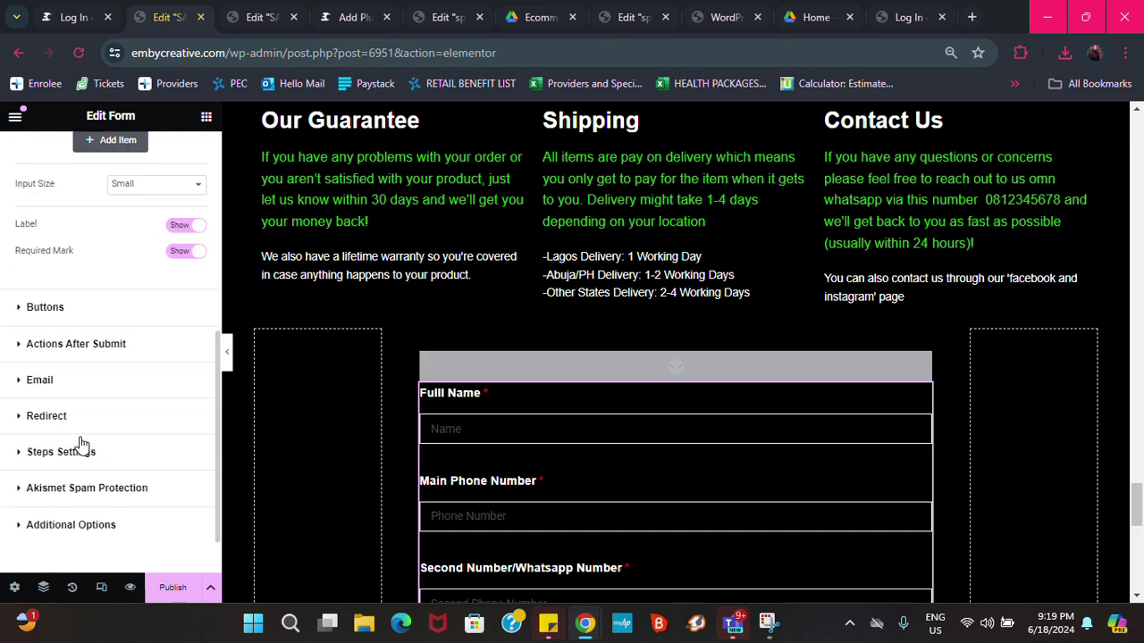
Expand Redirect and Actions After Submit, showing Email and Redirect, and browse the addable actions list
left_click(63, 418)
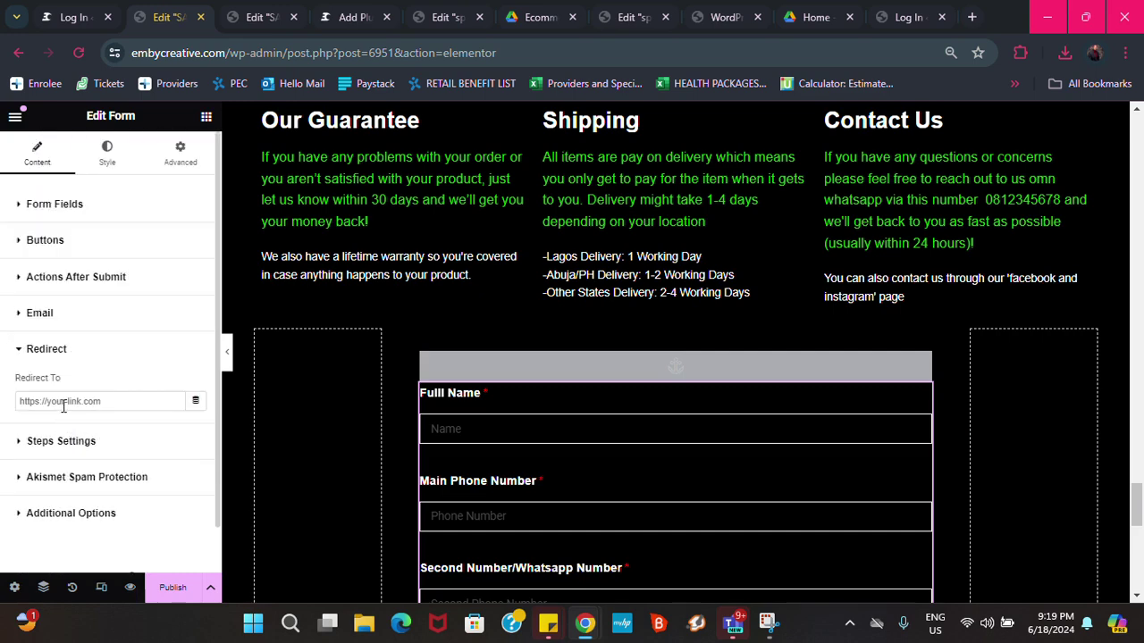
left_click(43, 356)
left_click(43, 356)
left_click(88, 282)
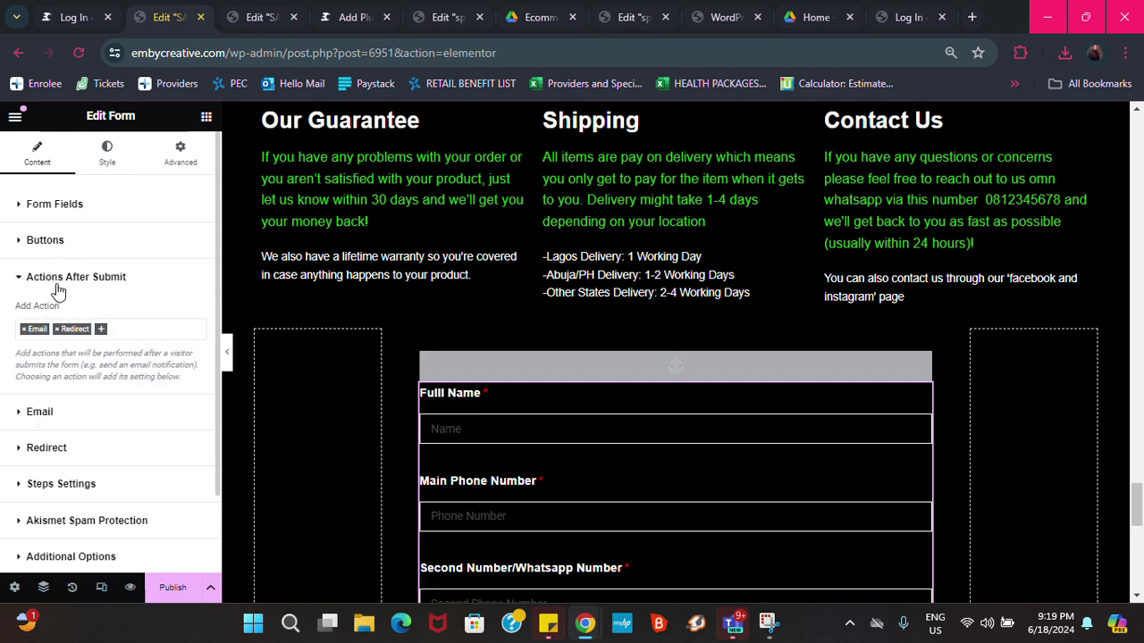
left_click(102, 330)
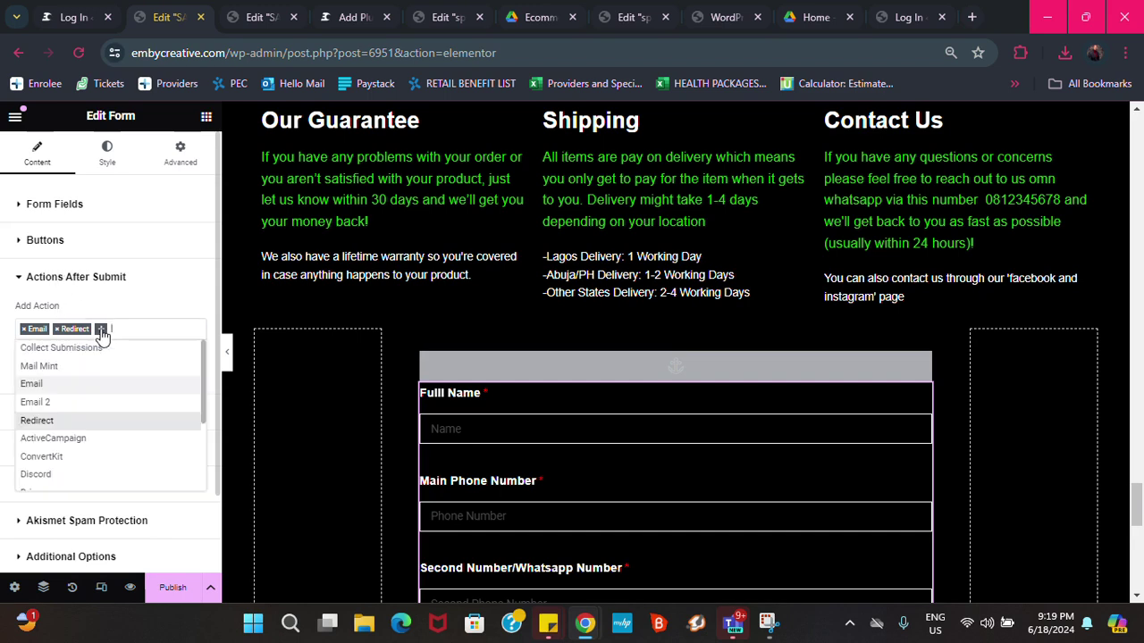
scroll(65, 411, "down", 3)
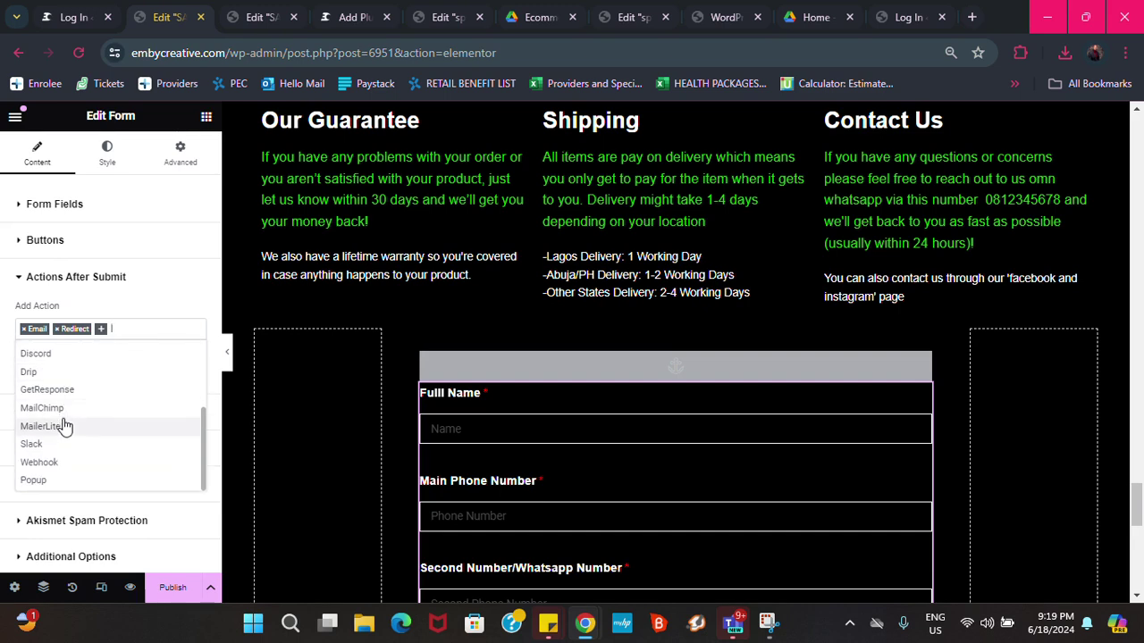
scroll(64, 415, "up", 4)
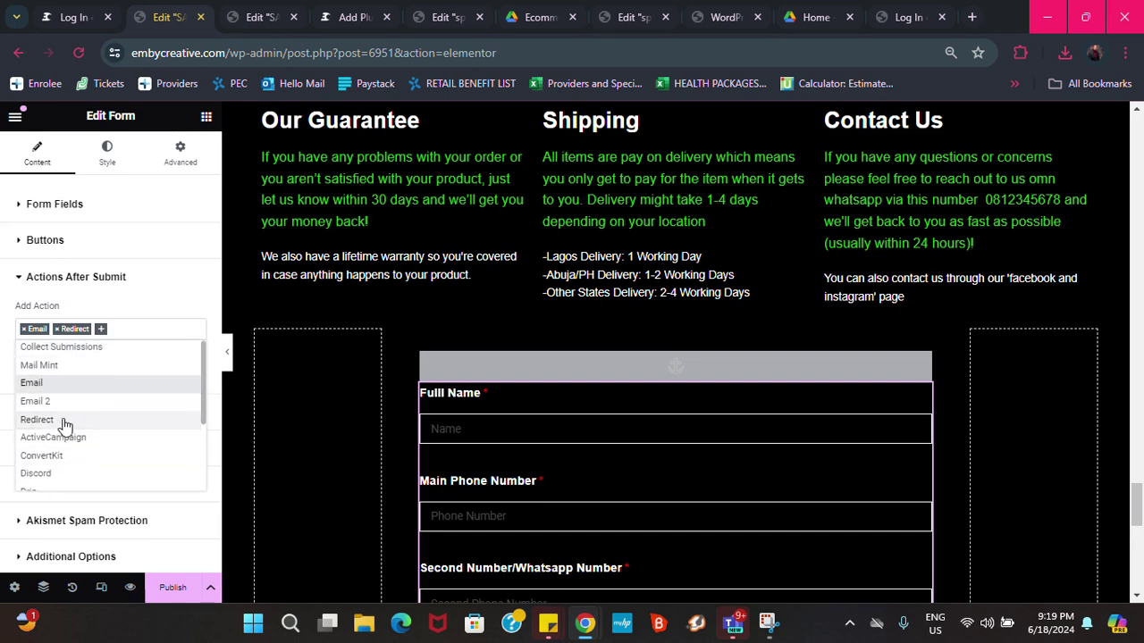
scroll(64, 426, "down", 3)
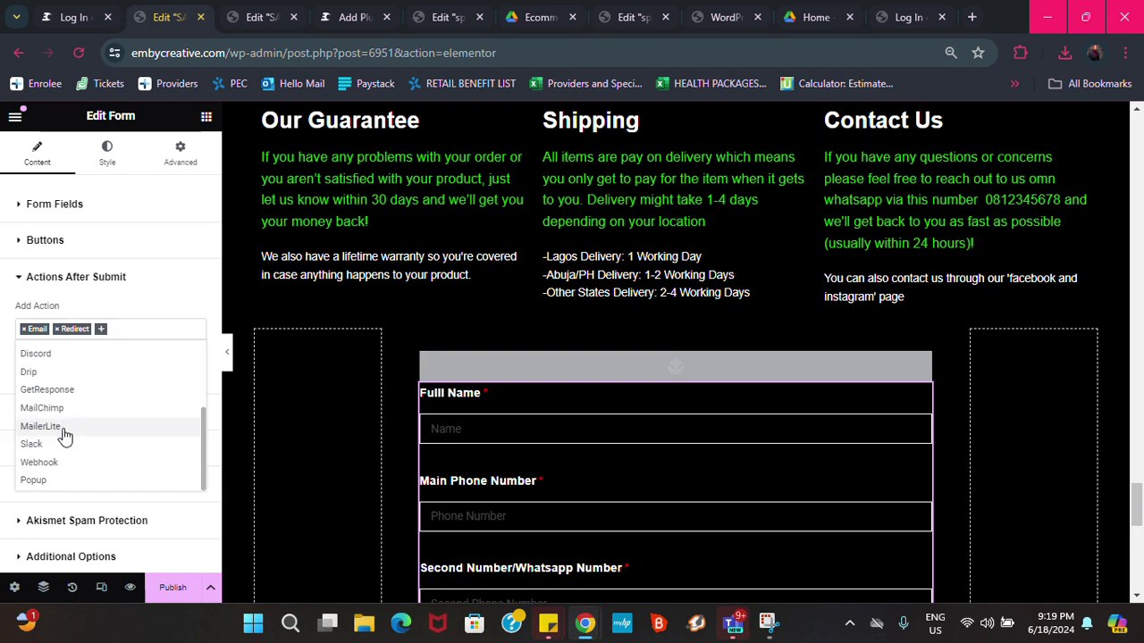
scroll(63, 434, "up", 2)
scroll(64, 434, "up", 1)
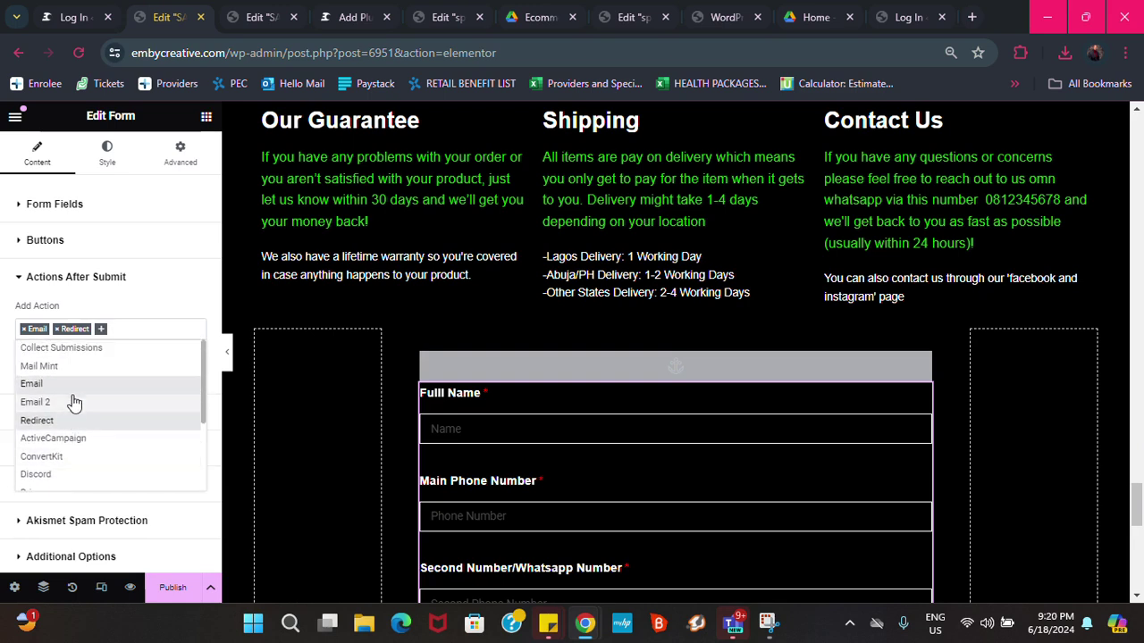
scroll(76, 399, "down", 3)
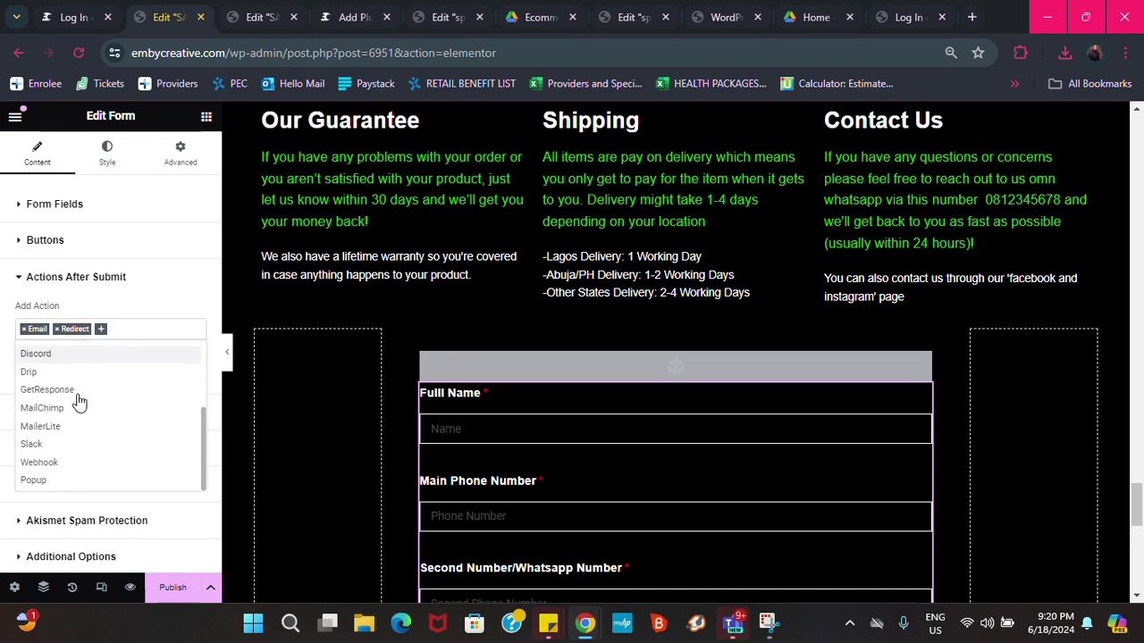
scroll(72, 406, "up", 1)
scroll(65, 408, "up", 3)
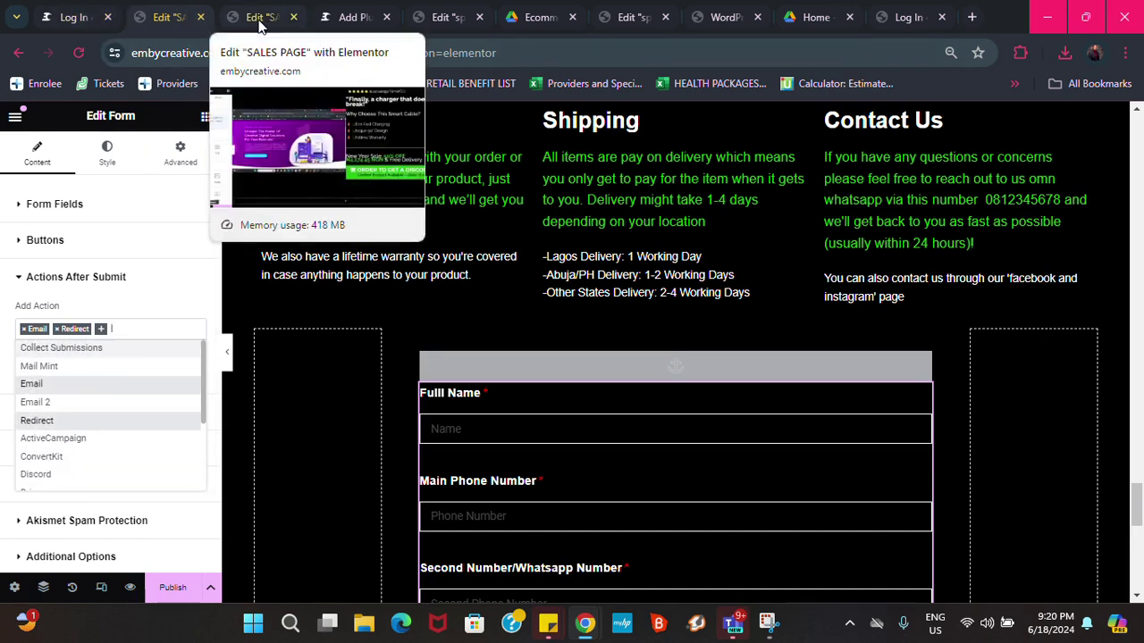
Activate Extensions for Elementor Form from the plugin search results tab
left_click(348, 18)
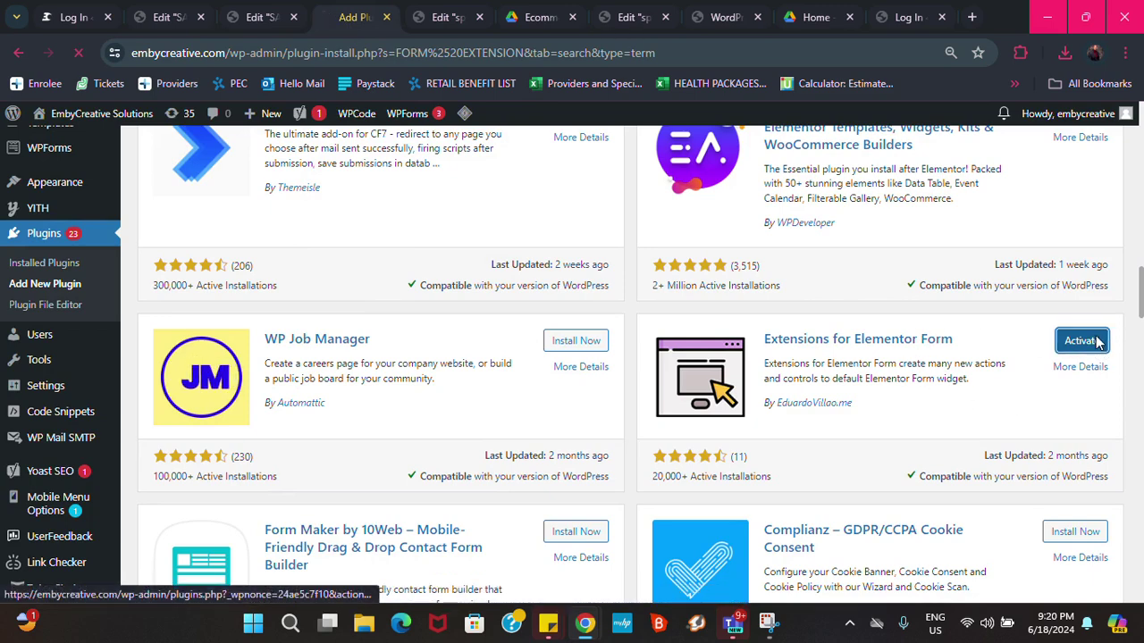
left_click(1089, 344)
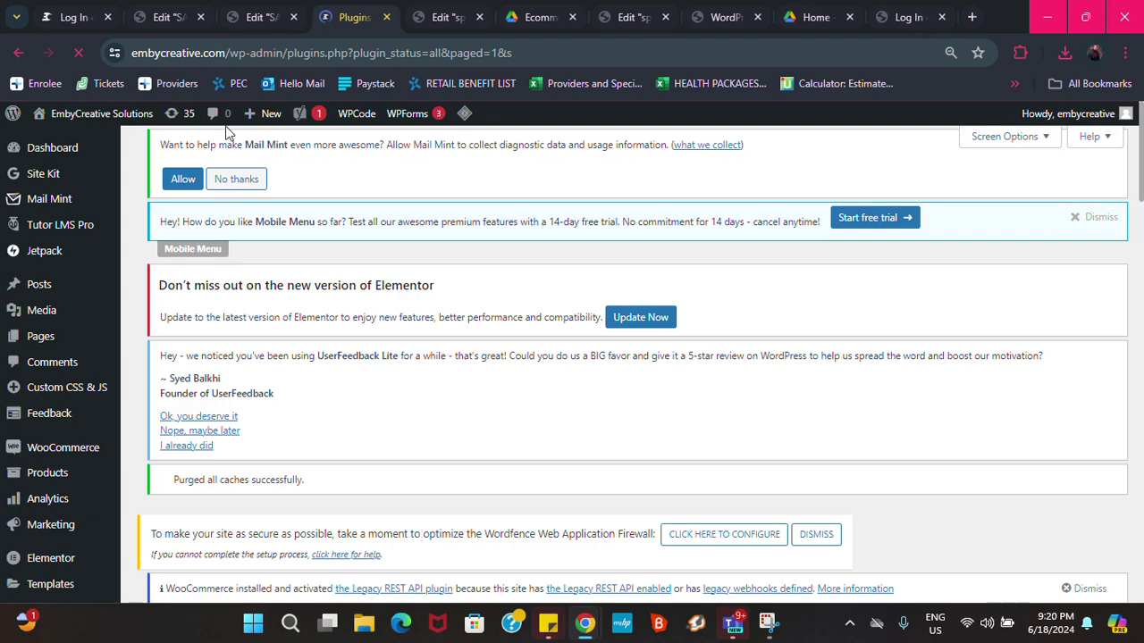
Back in the SALES PAGE editor, select the ORDER TO GET A DISCOUNT widget and open the order form's settings
left_click(259, 20)
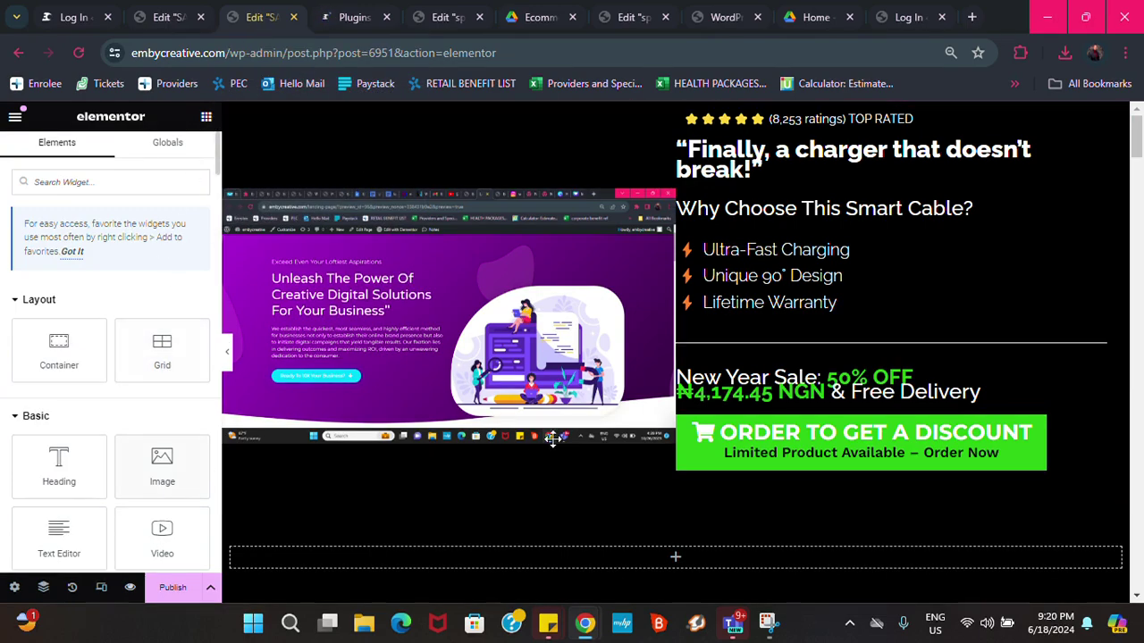
scroll(721, 361, "down", 5)
scroll(721, 361, "up", 5)
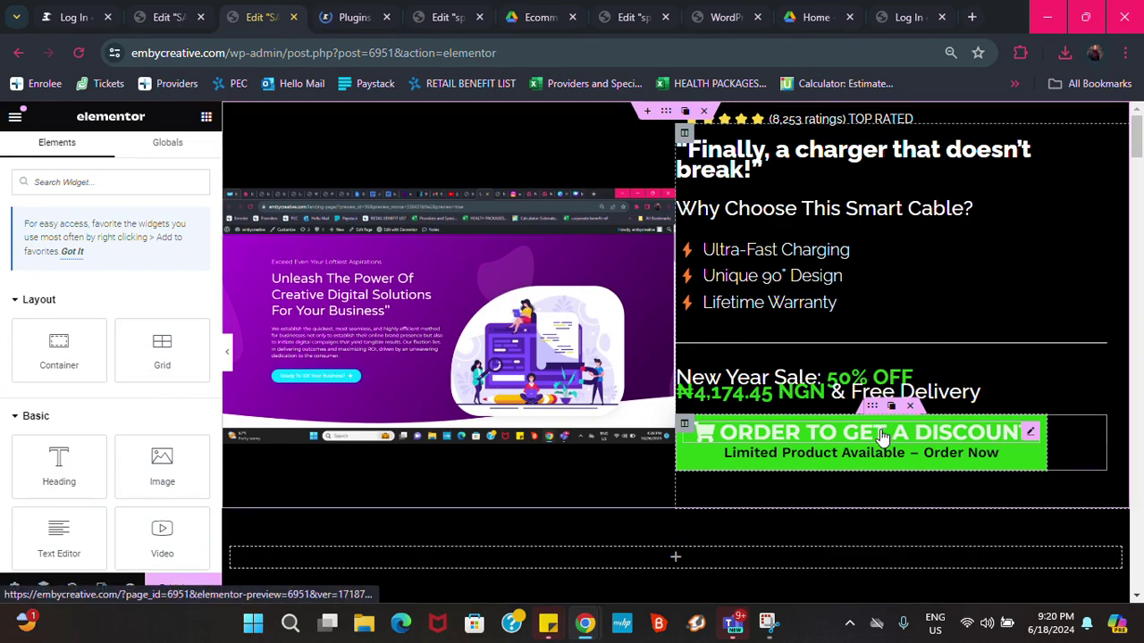
left_click(859, 433)
scroll(860, 432, "down", 20)
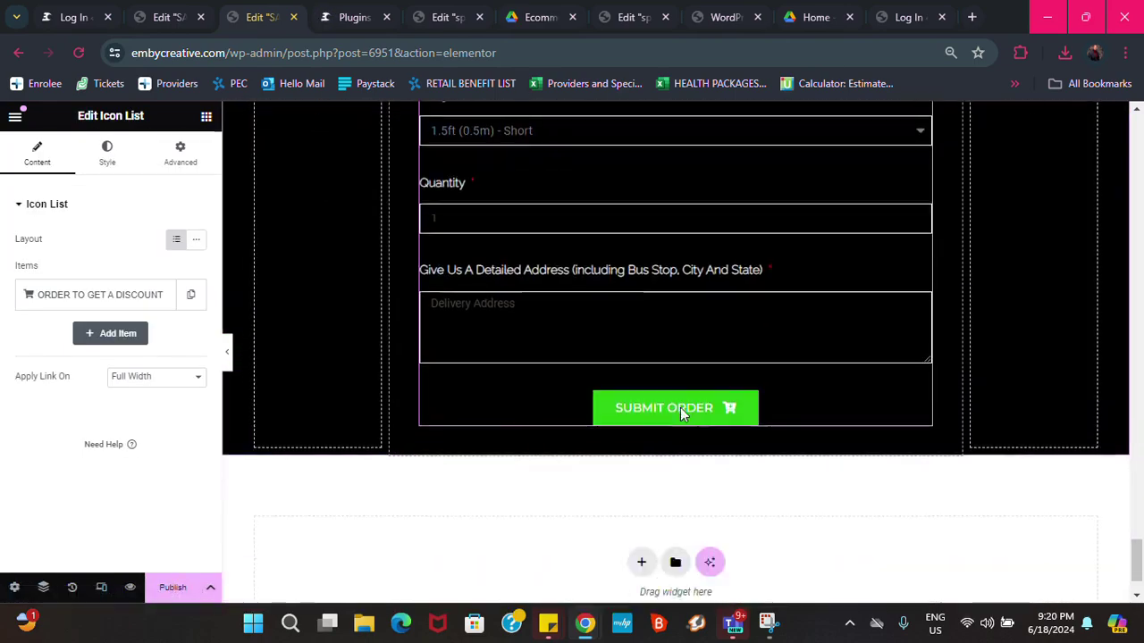
scroll(817, 313, "up", 5)
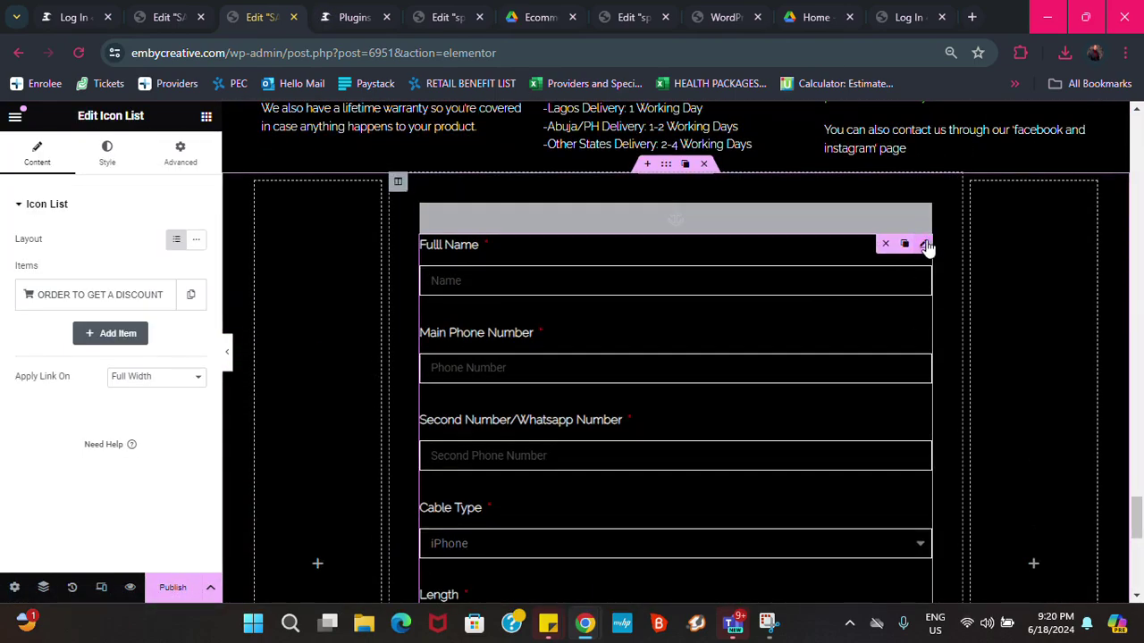
left_click(583, 319)
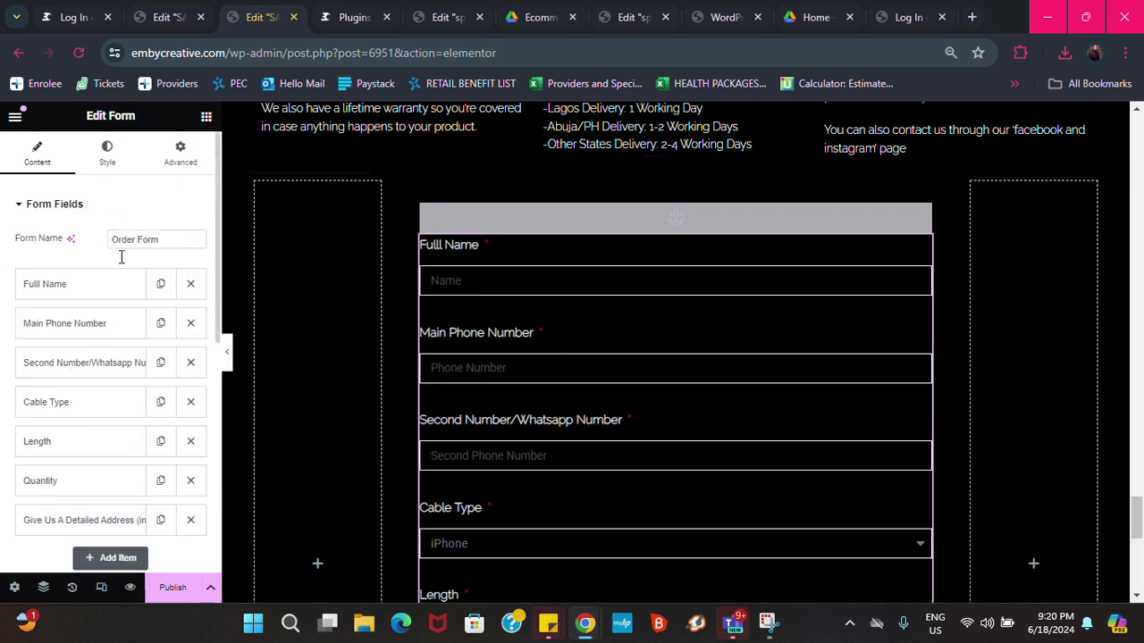
Recheck the addable after-submit actions, then reload the editor so the new extension loads
scroll(77, 447, "down", 4)
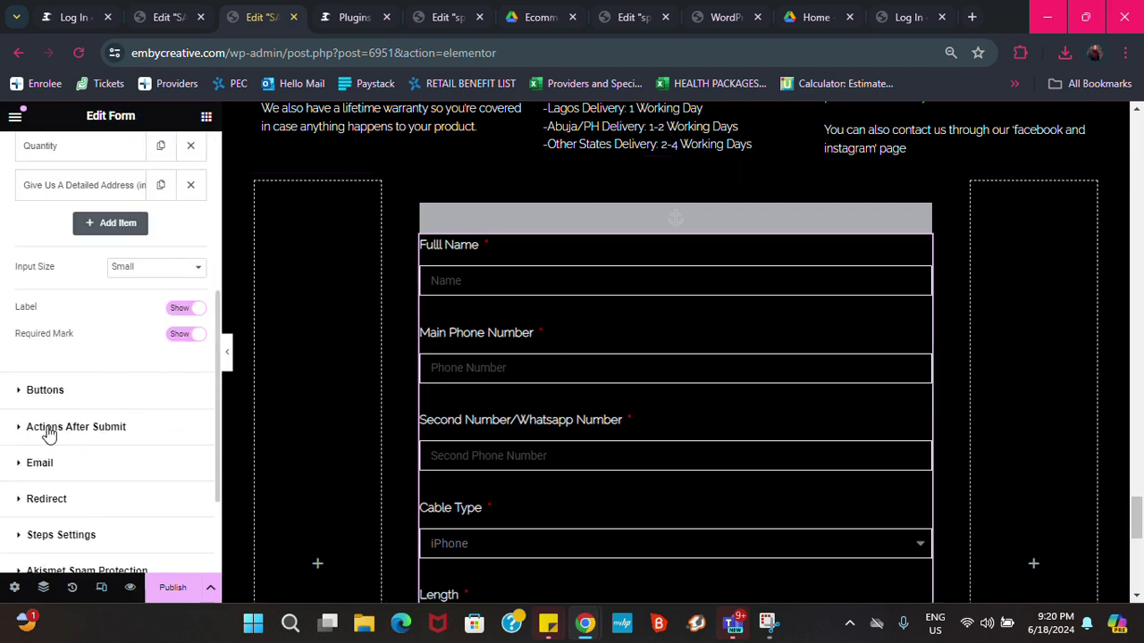
left_click(49, 428)
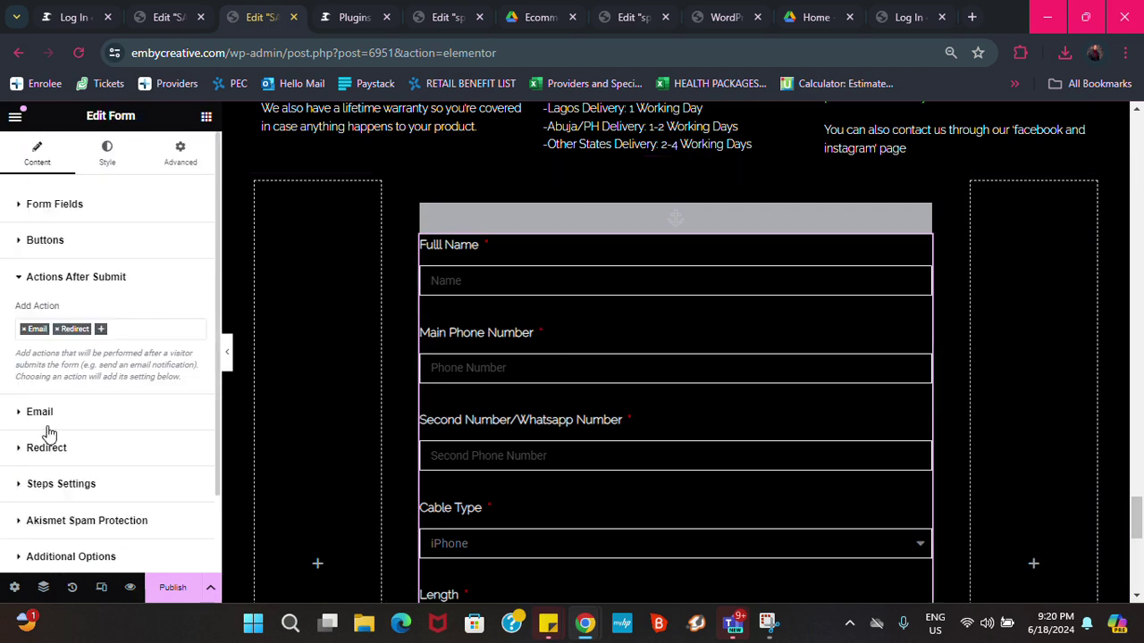
left_click(101, 330)
scroll(48, 442, "down", 2)
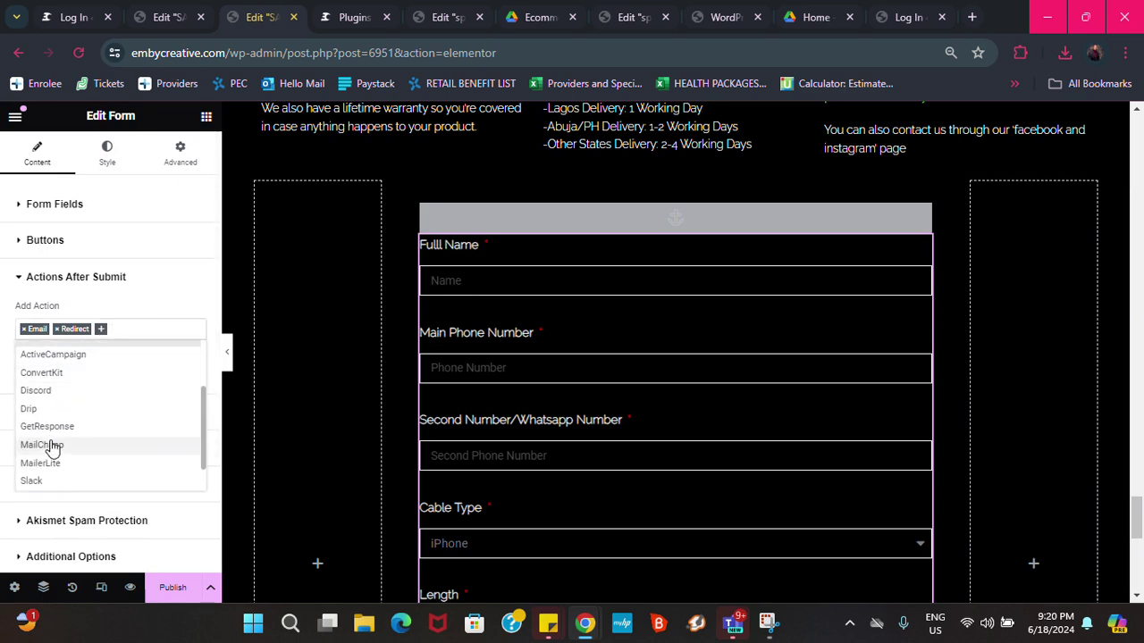
scroll(53, 451, "down", 1)
scroll(56, 456, "up", 3)
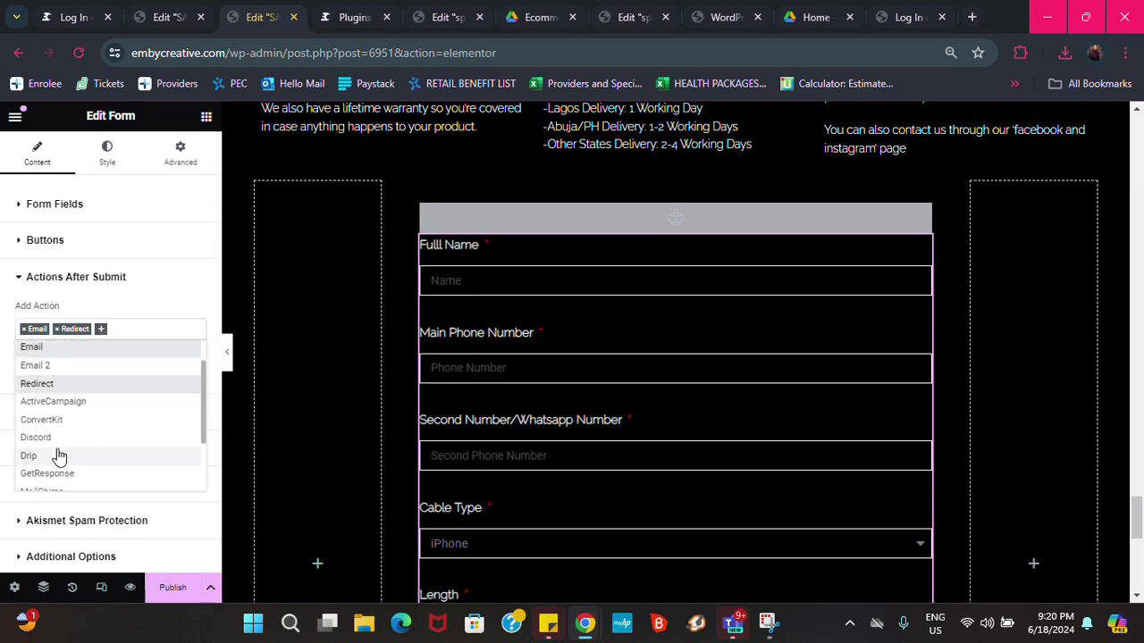
scroll(58, 455, "up", 2)
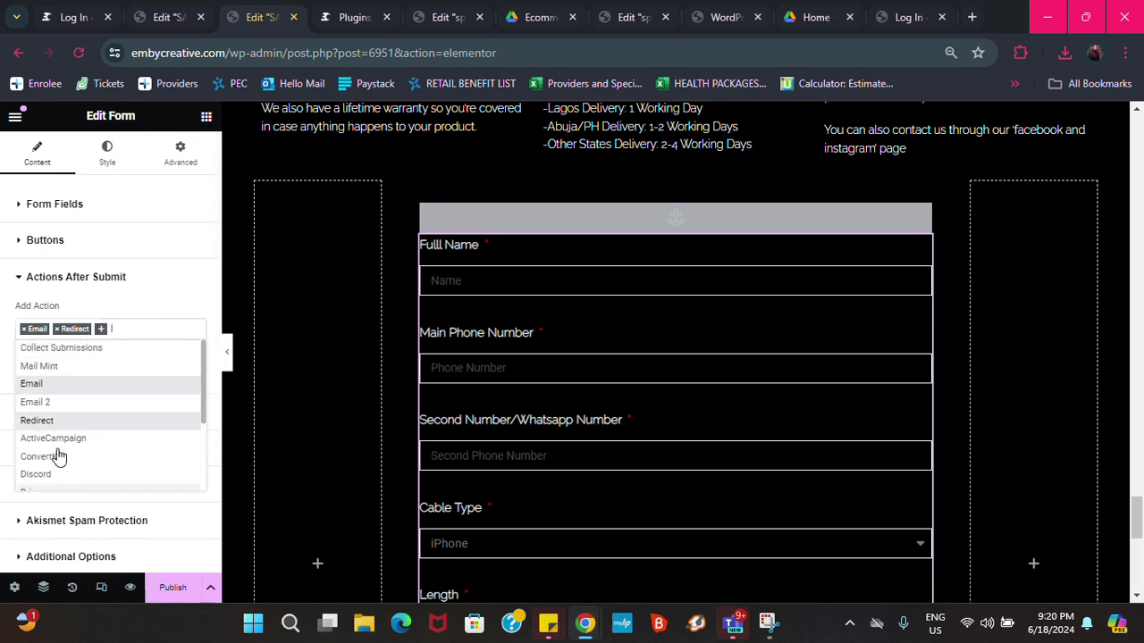
left_click(76, 55)
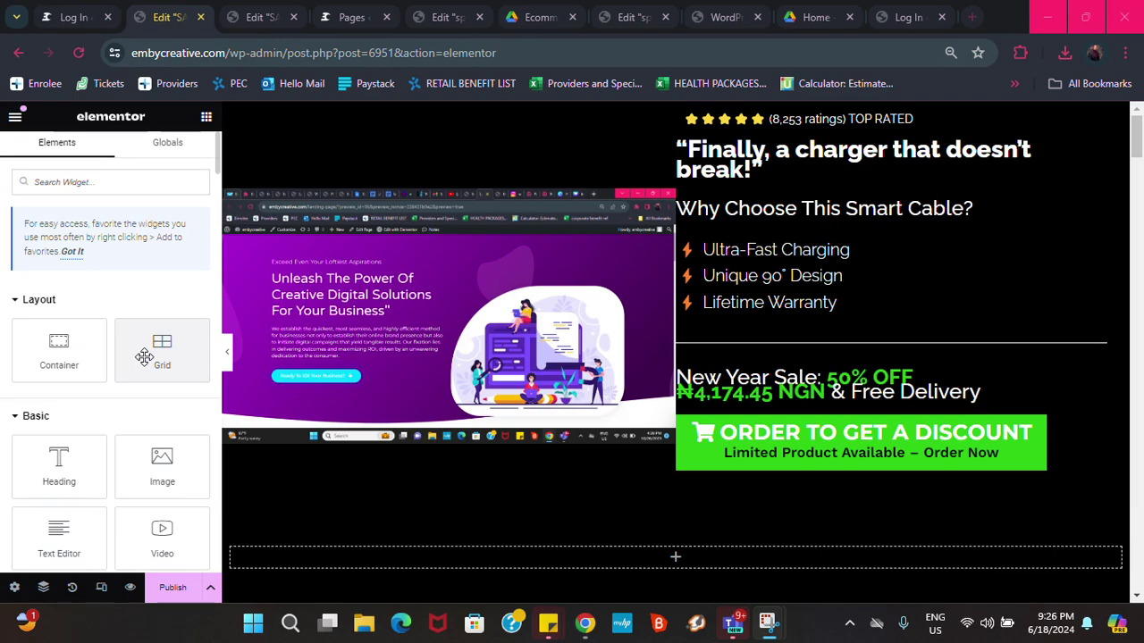
Select the order form widget and add WhatsApp to its Actions After Submit, beside Email and Redirect
scroll(784, 437, "down", 1)
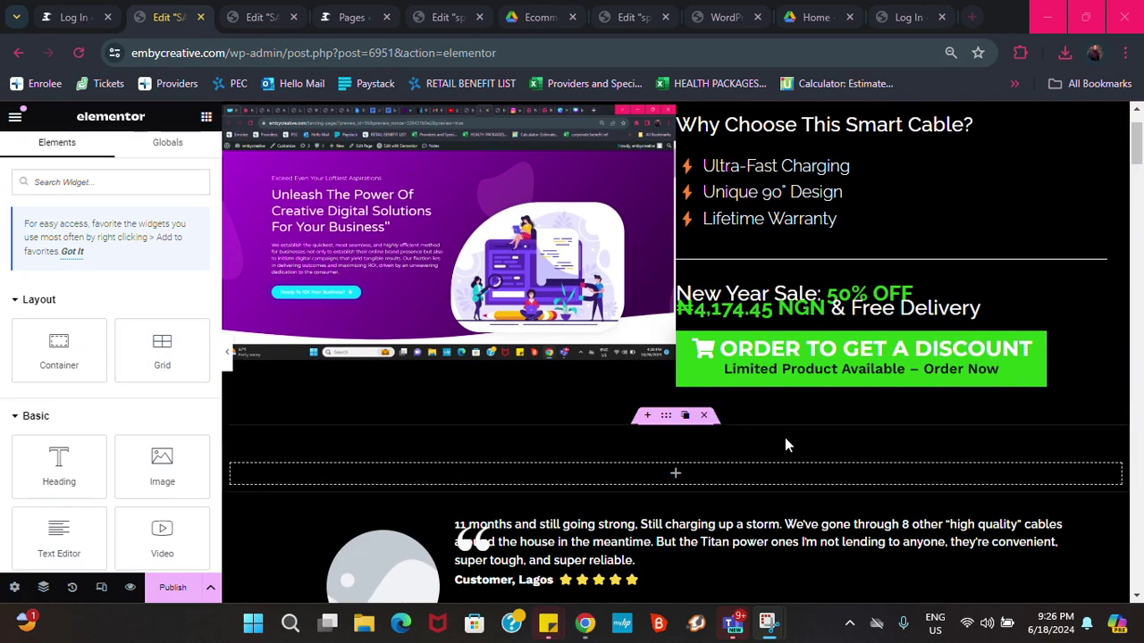
left_click(808, 363)
scroll(809, 364, "down", 10)
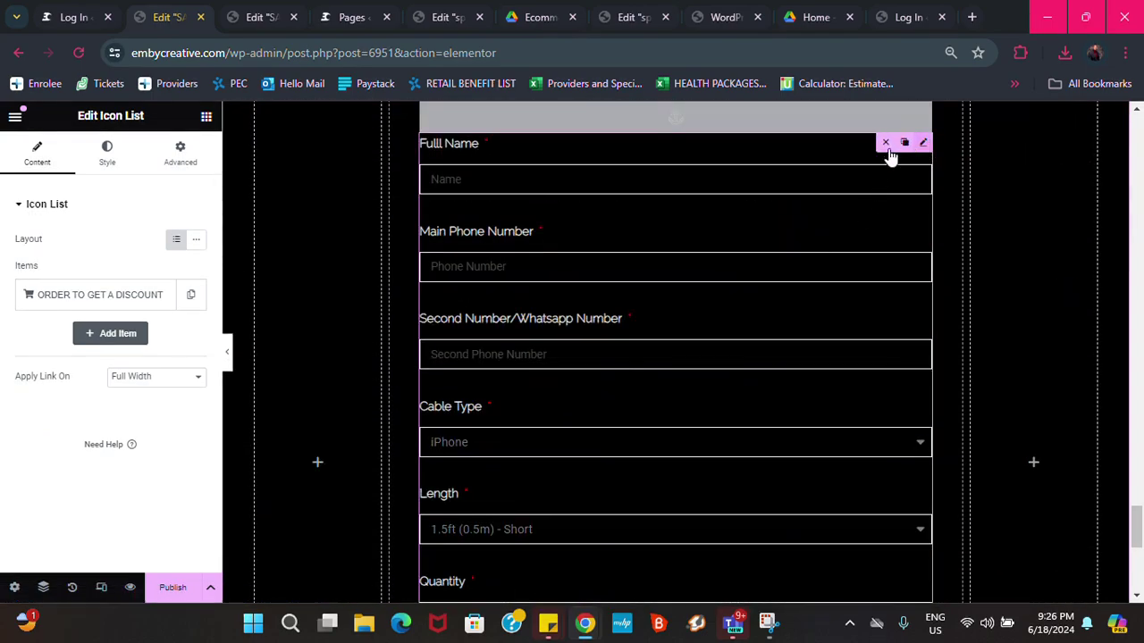
left_click(877, 155)
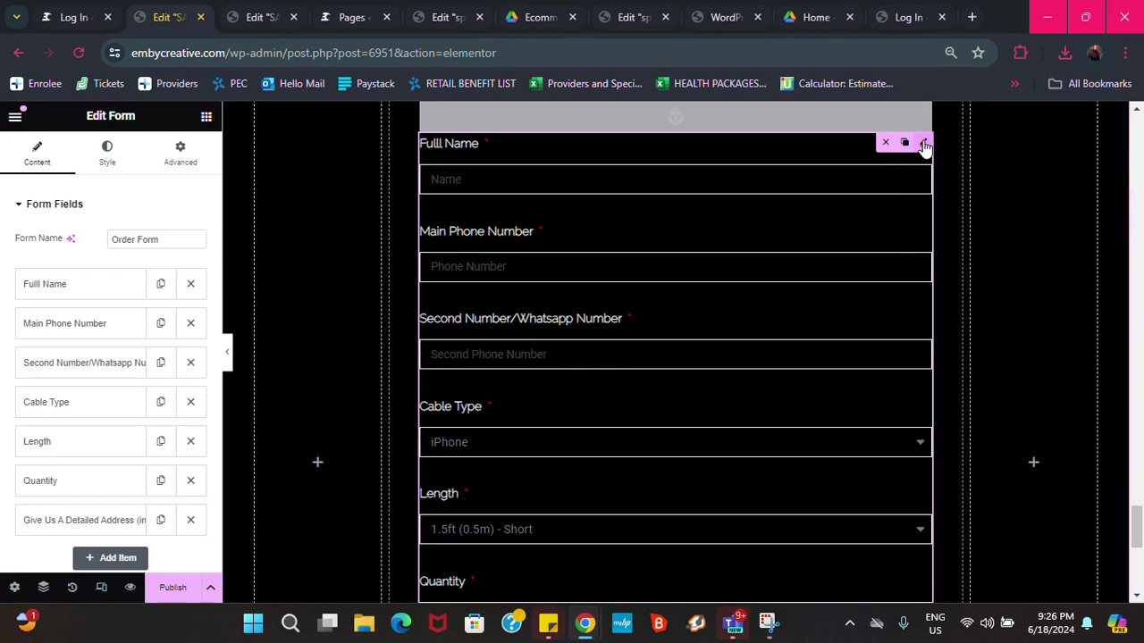
scroll(102, 306, "down", 4)
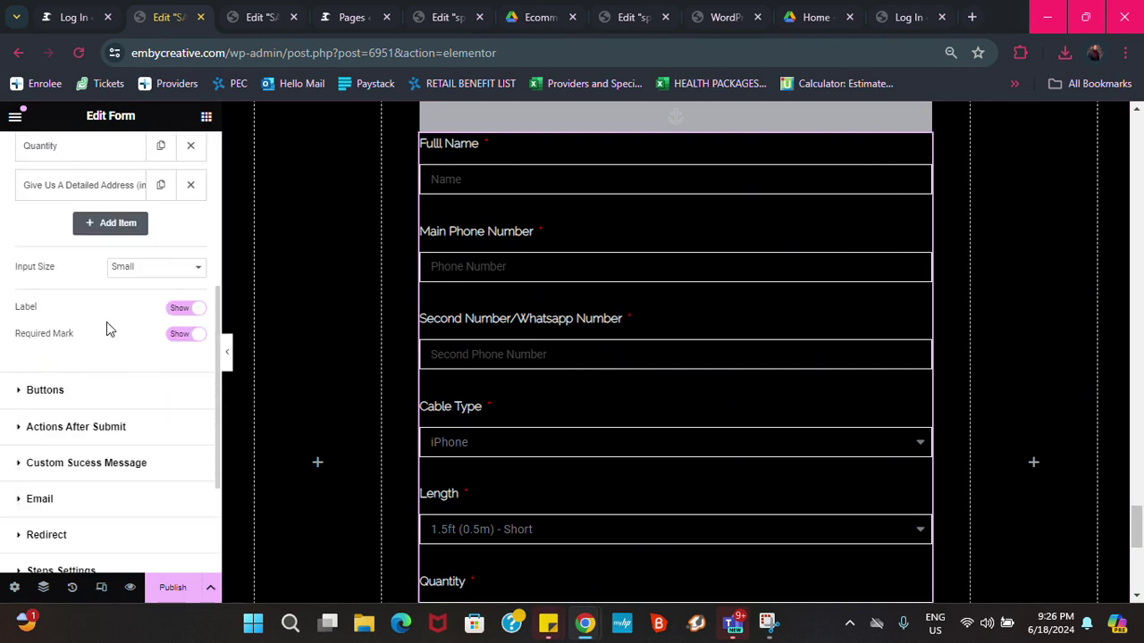
left_click(69, 431)
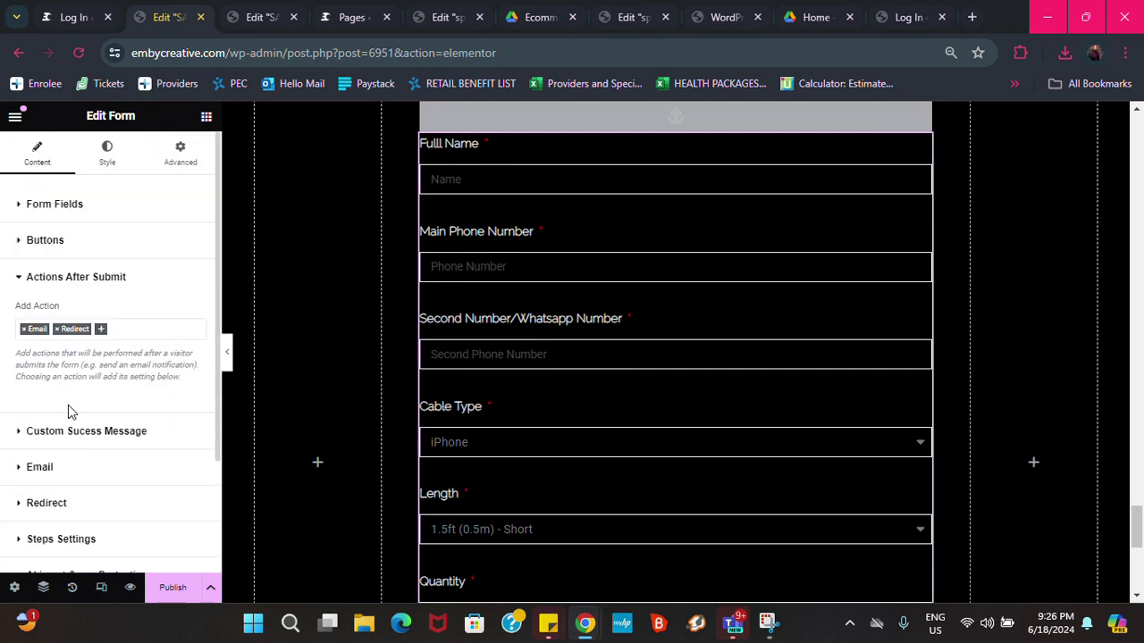
scroll(72, 434, "down", 2)
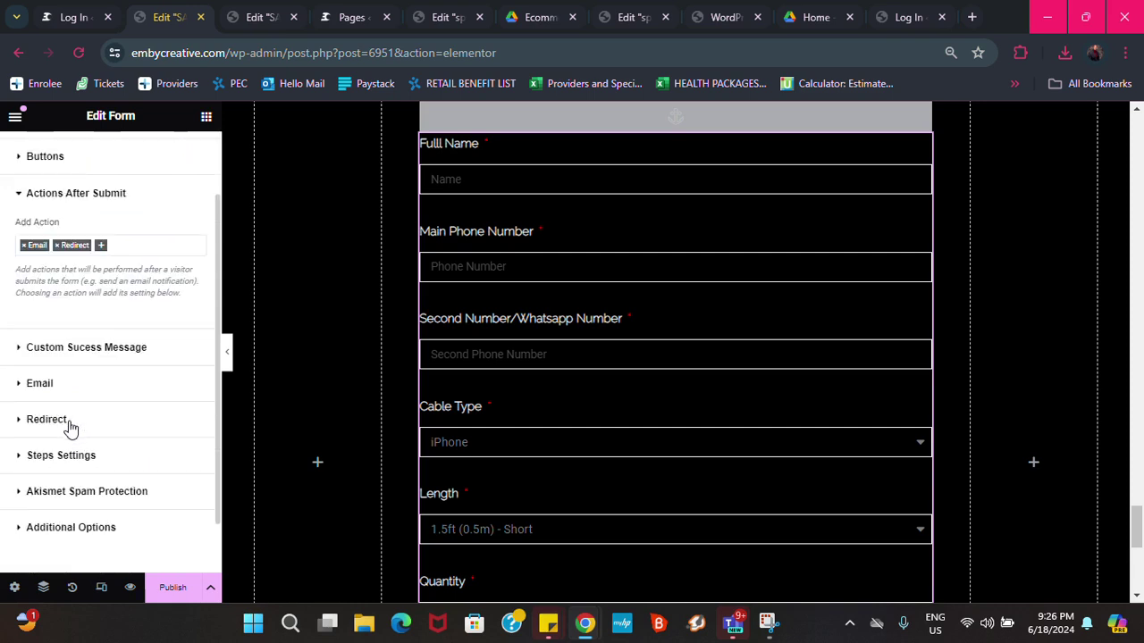
left_click(104, 249)
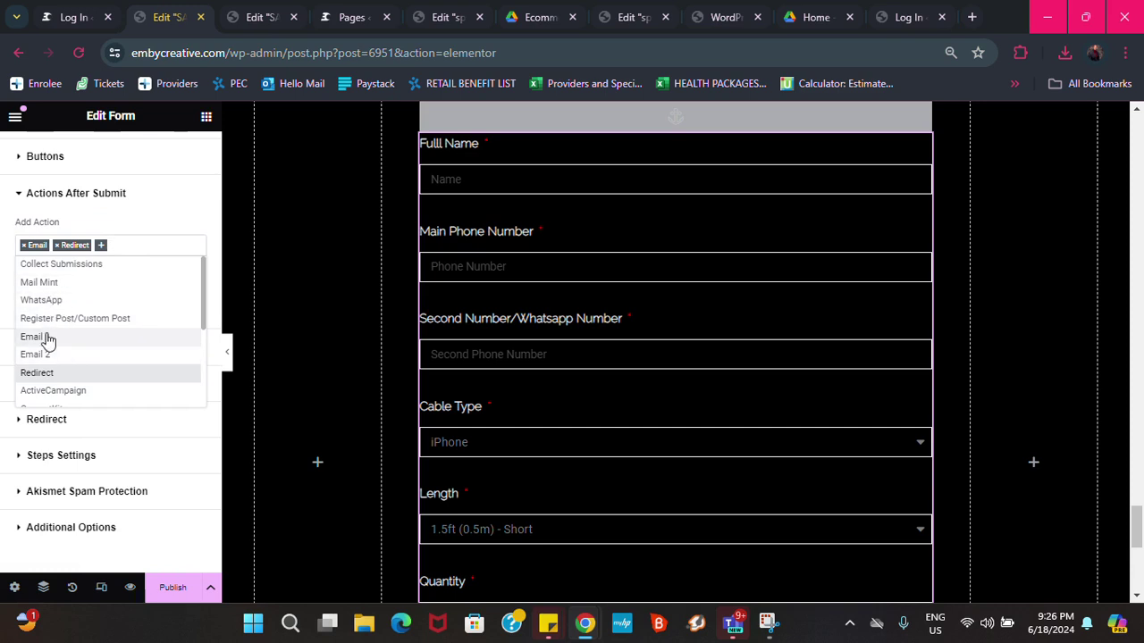
left_click(46, 300)
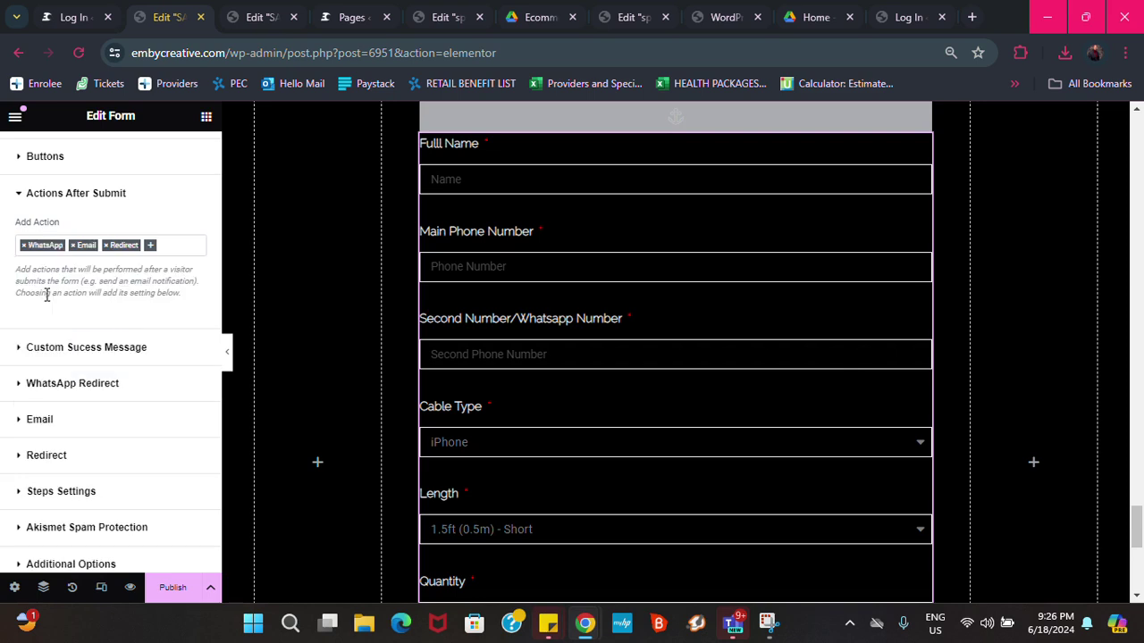
Enter the business WhatsApp number in the WhatsApp Redirect phone field
left_click(78, 383)
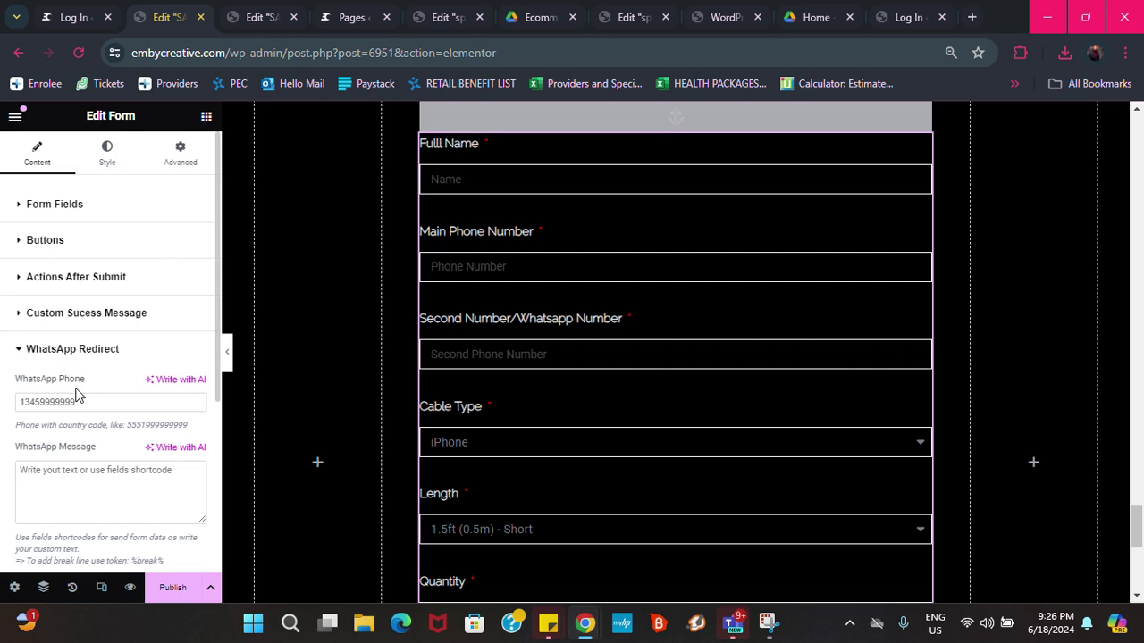
left_click(79, 402)
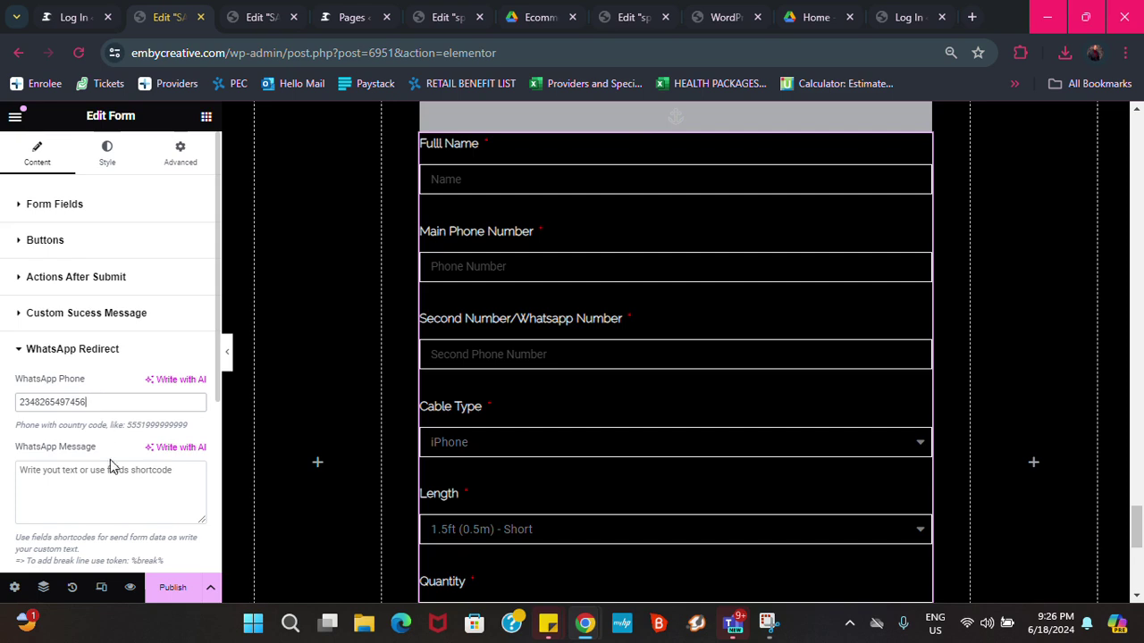
Start the WhatsApp message with the label 'Full name:'
scroll(110, 460, "down", 2)
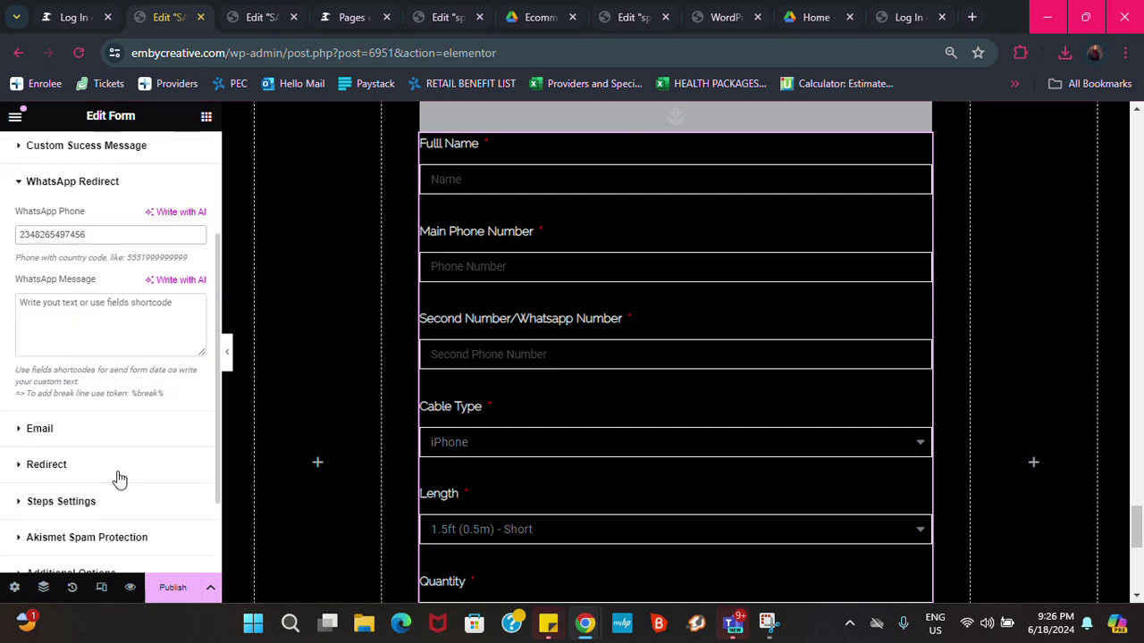
left_click(113, 311)
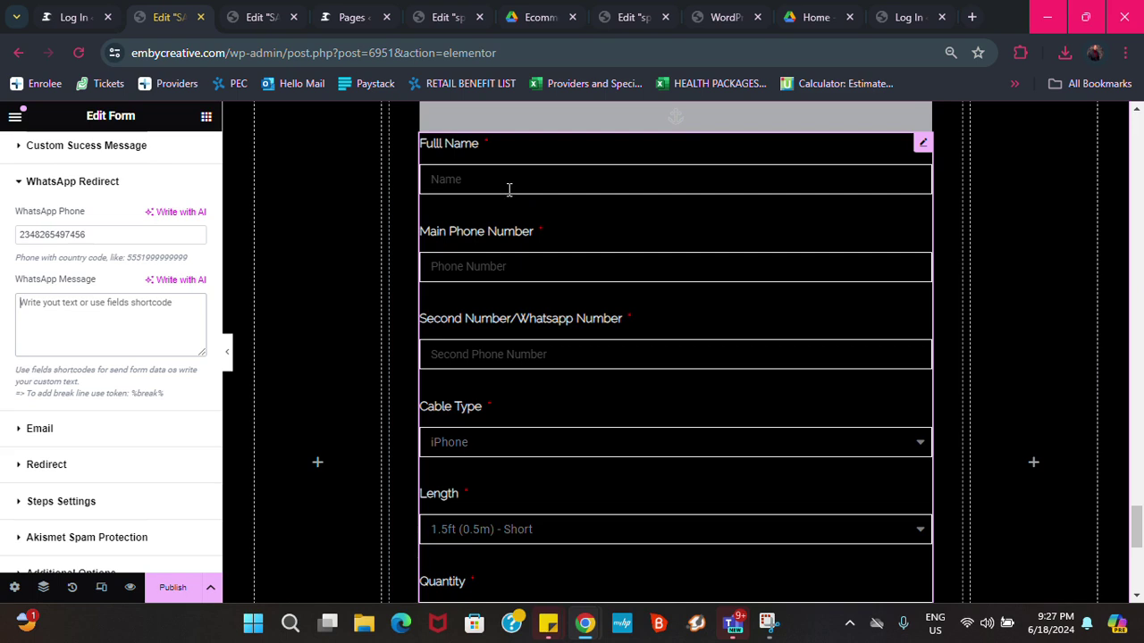
type("Full name:")
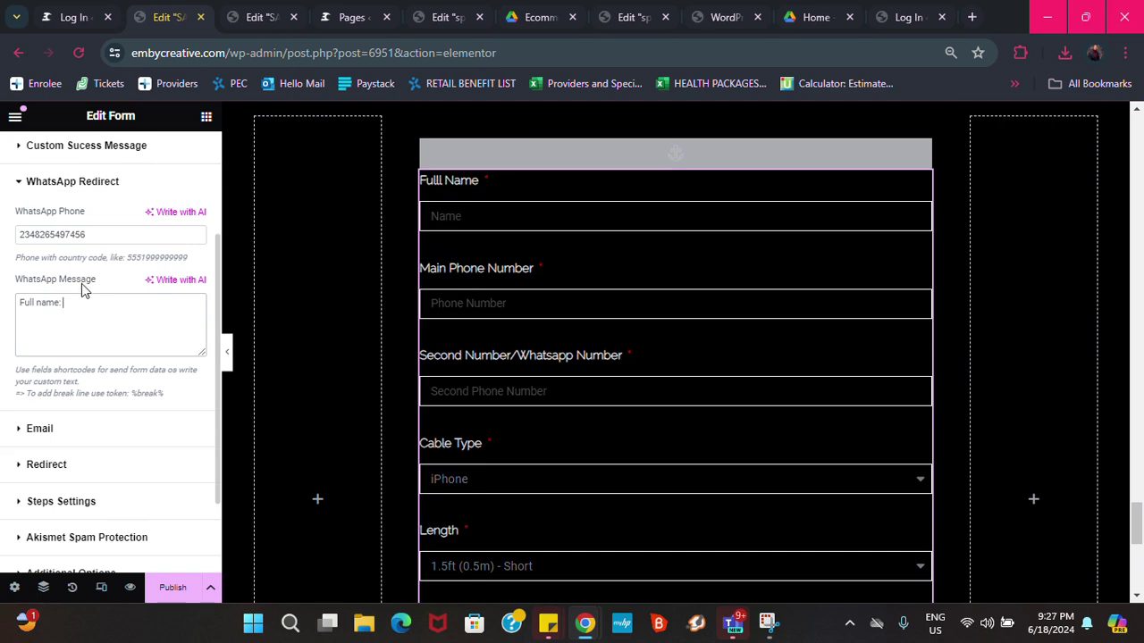
scroll(91, 286, "up", 1)
scroll(89, 285, "up", 3)
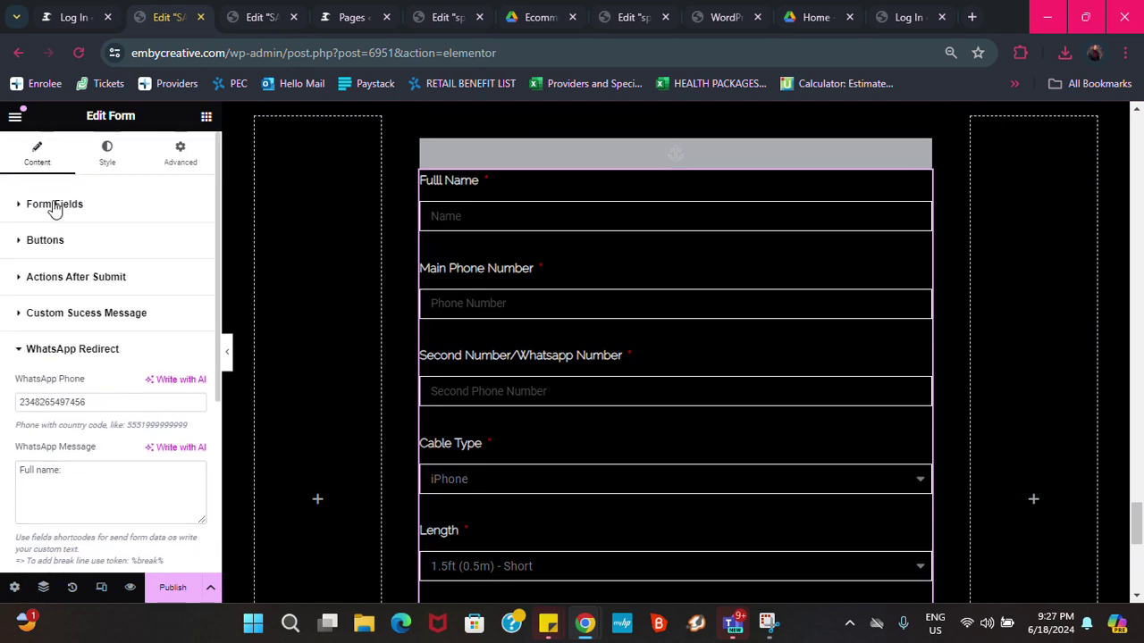
Copy [field id="name"] from the Full Name field's Advanced tab and return to Actions After Submit
left_click(53, 206)
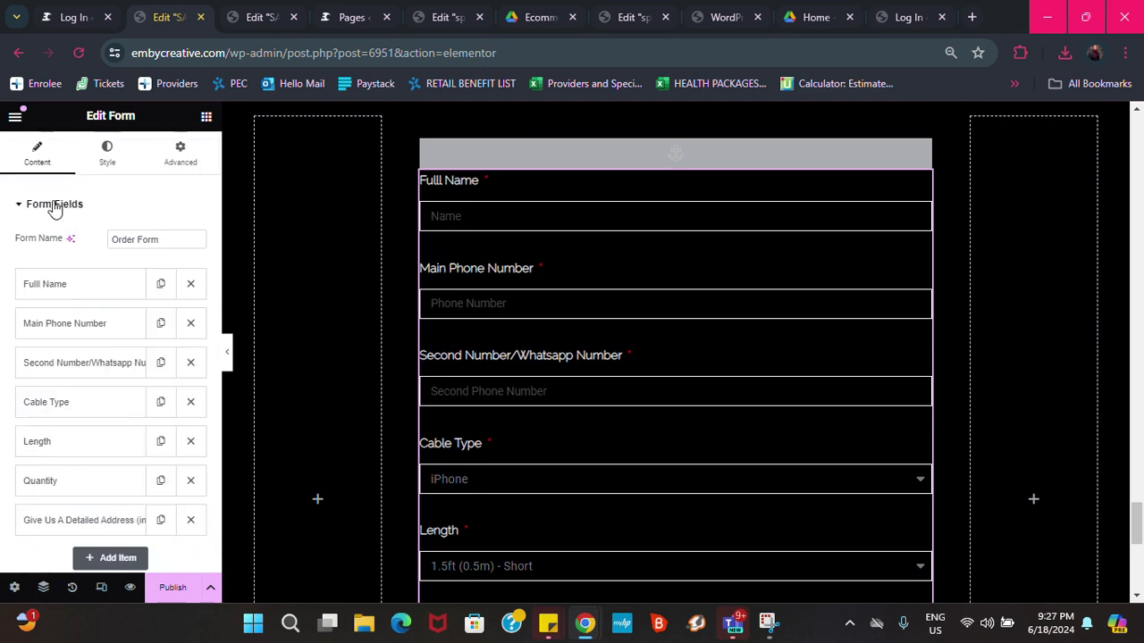
left_click(97, 293)
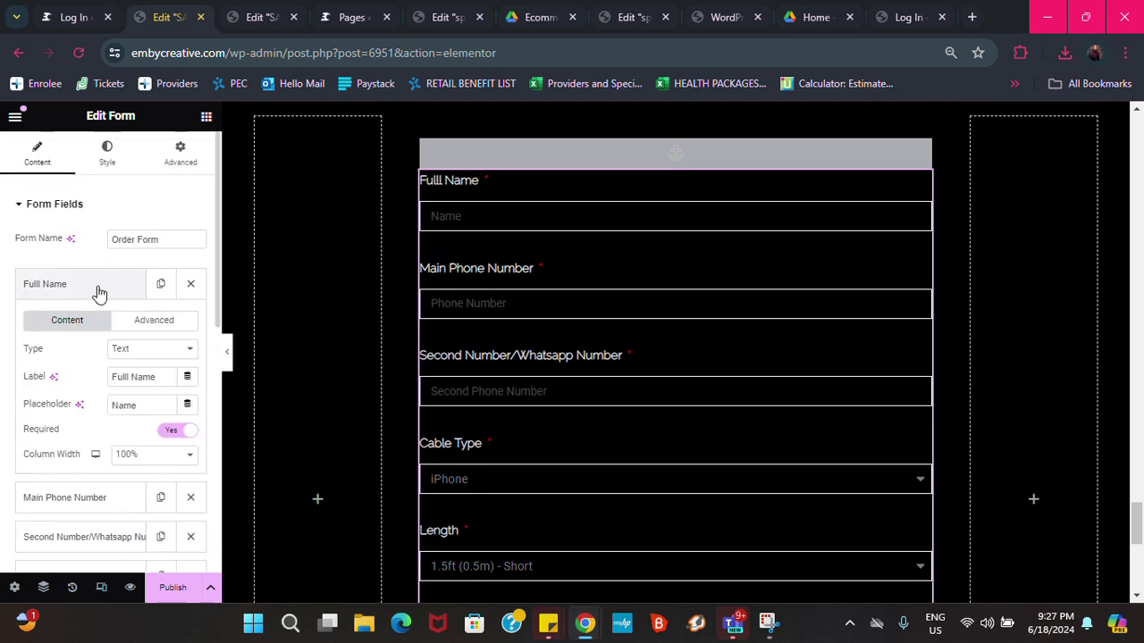
left_click(152, 325)
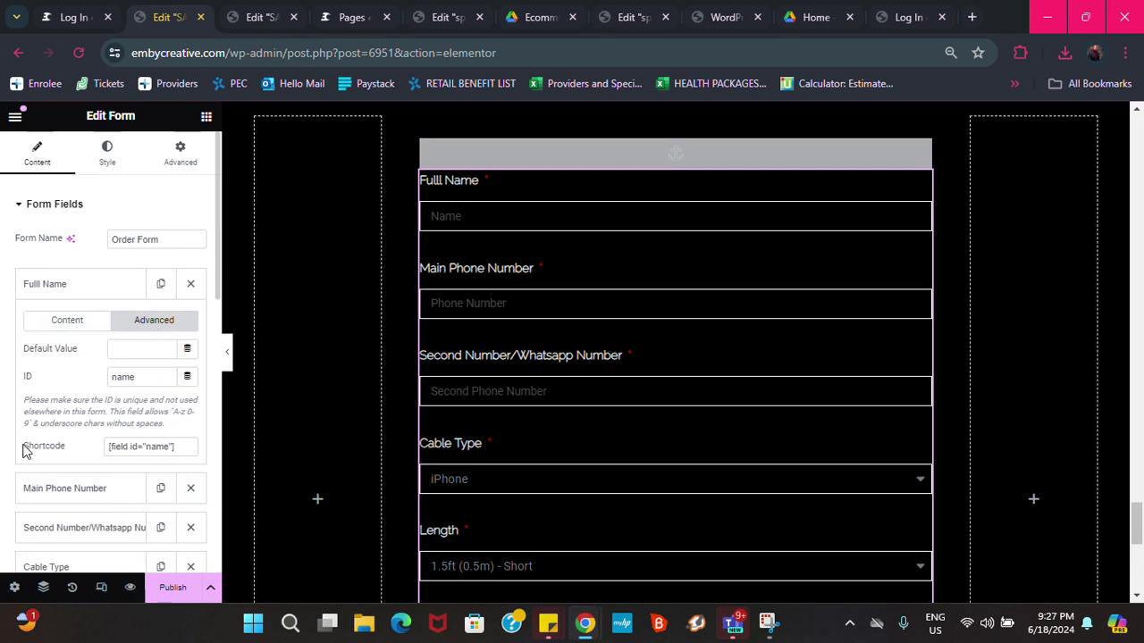
left_click_drag(185, 446, 92, 451)
key("ctrl+c")
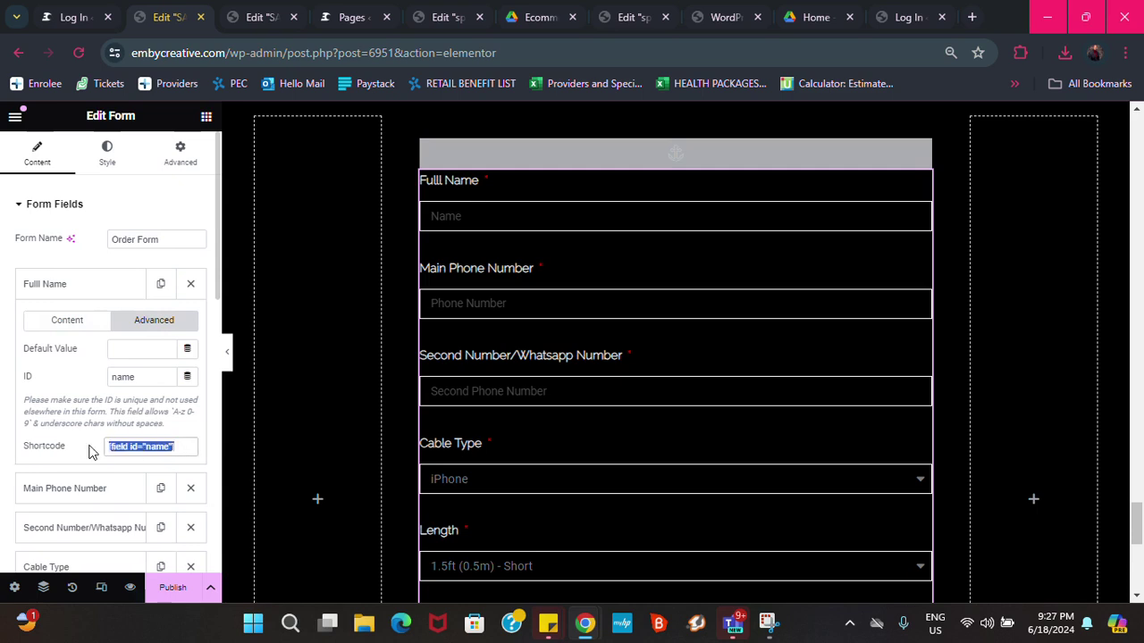
scroll(107, 442, "down", 5)
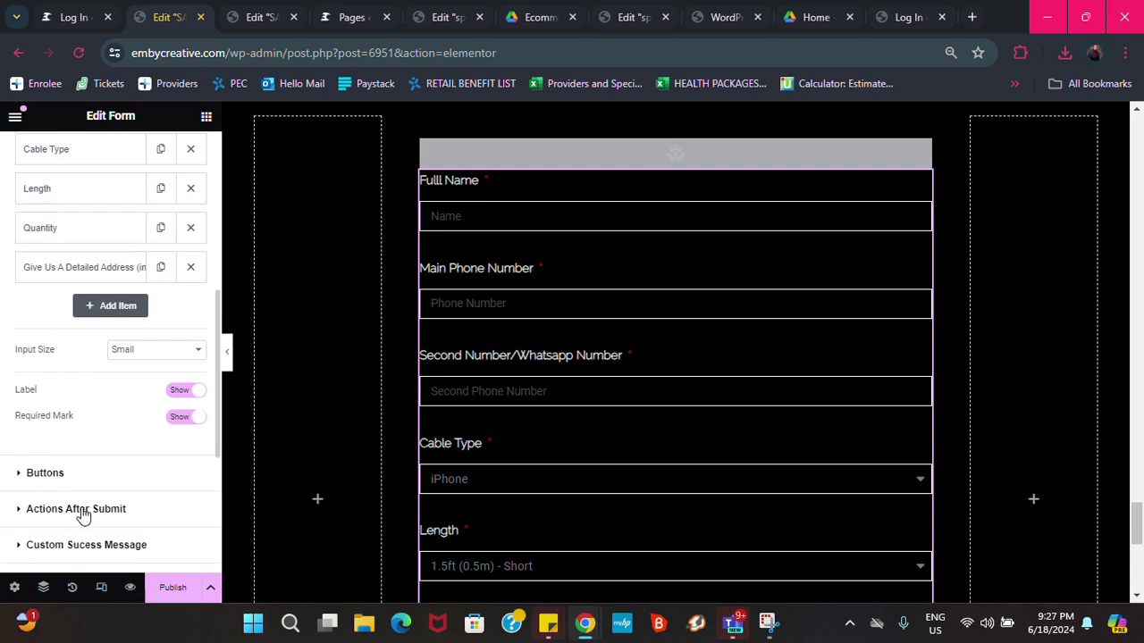
left_click(82, 511)
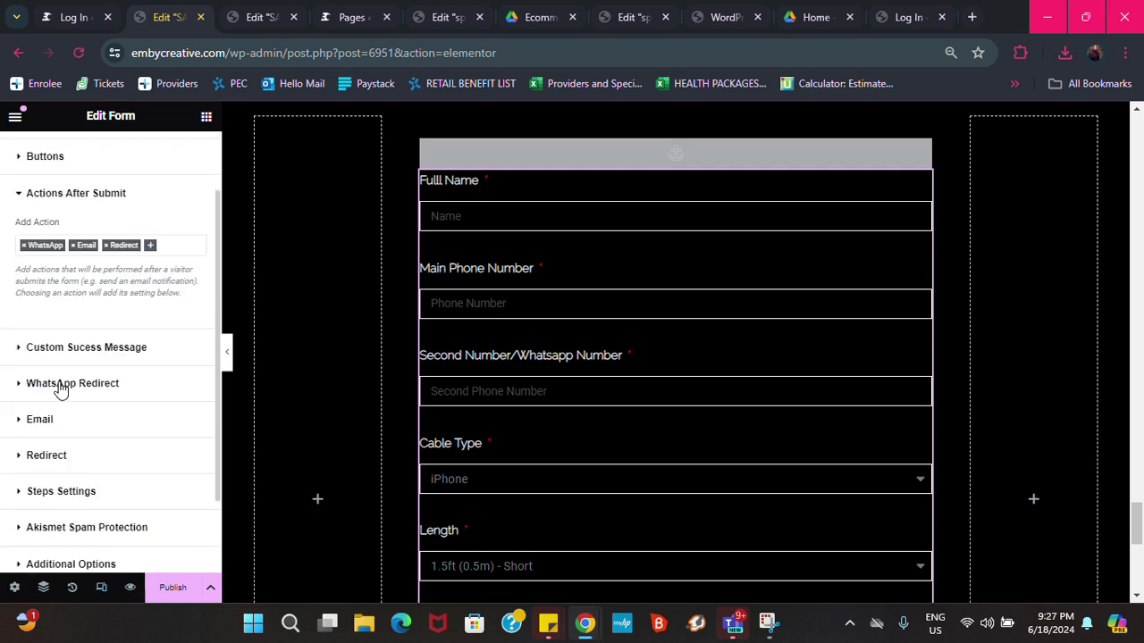
Paste [field id="name"] after 'Full name:' in the WhatsApp message
left_click(59, 386)
left_click(75, 471)
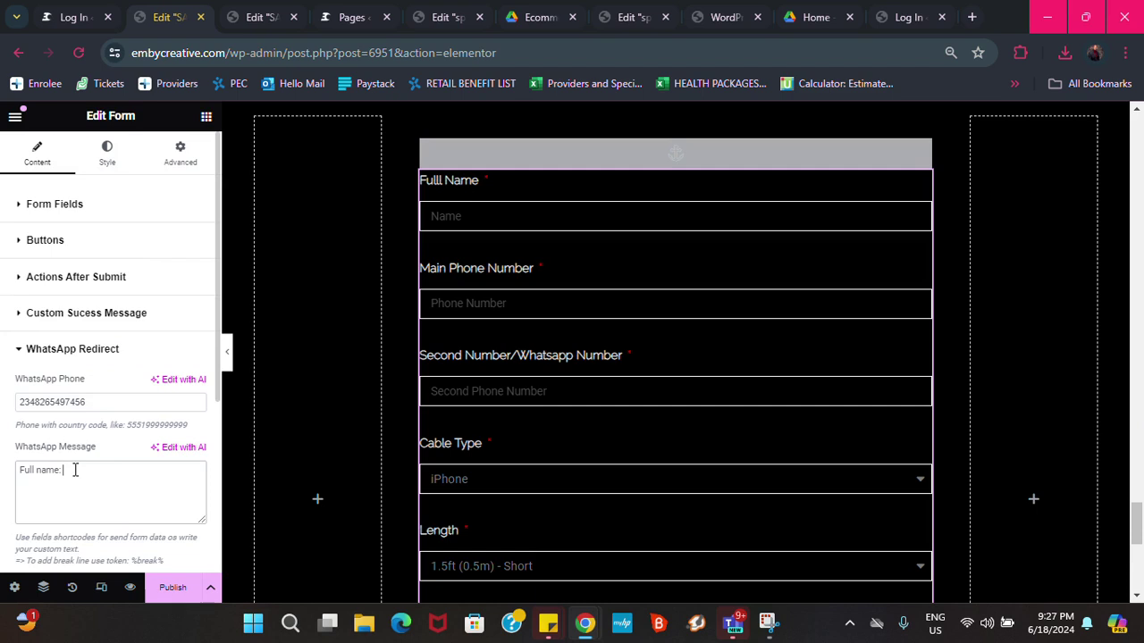
key("ctrl+v")
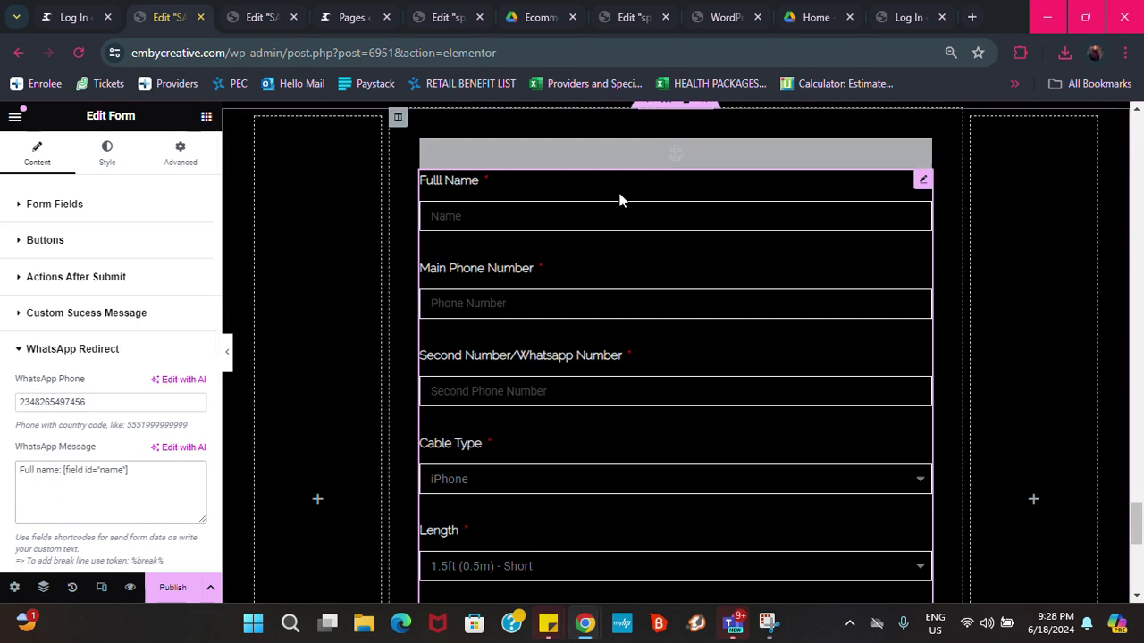
Copy the %break% token from the help text, undoing an accidental unrelated paste
scroll(196, 440, "down", 1)
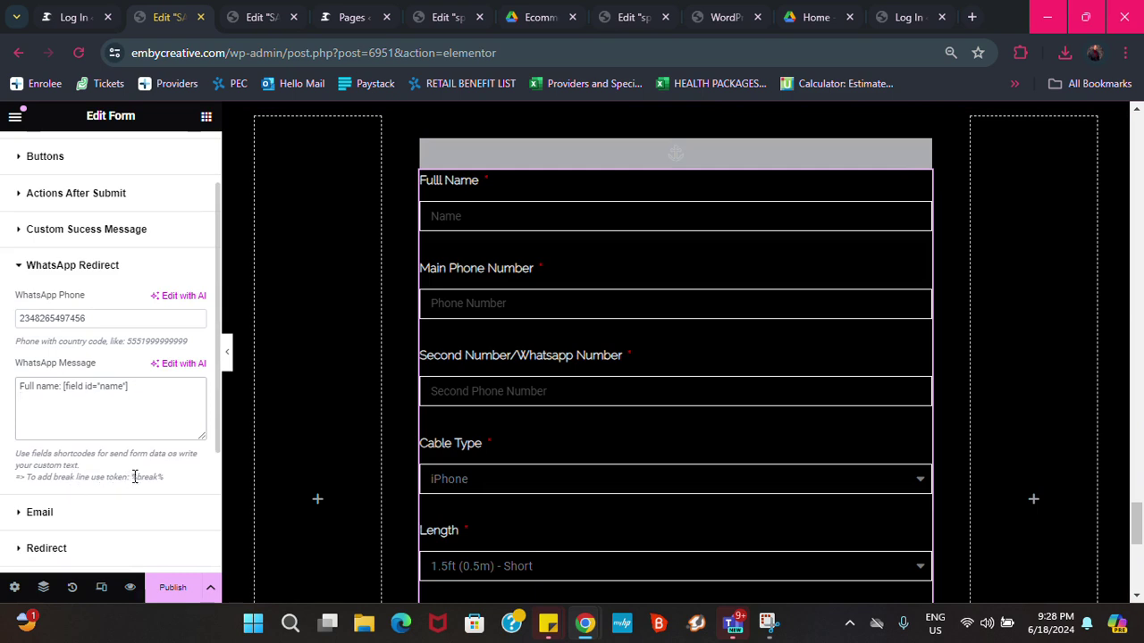
left_click_drag(132, 477, 168, 483)
left_click(130, 478)
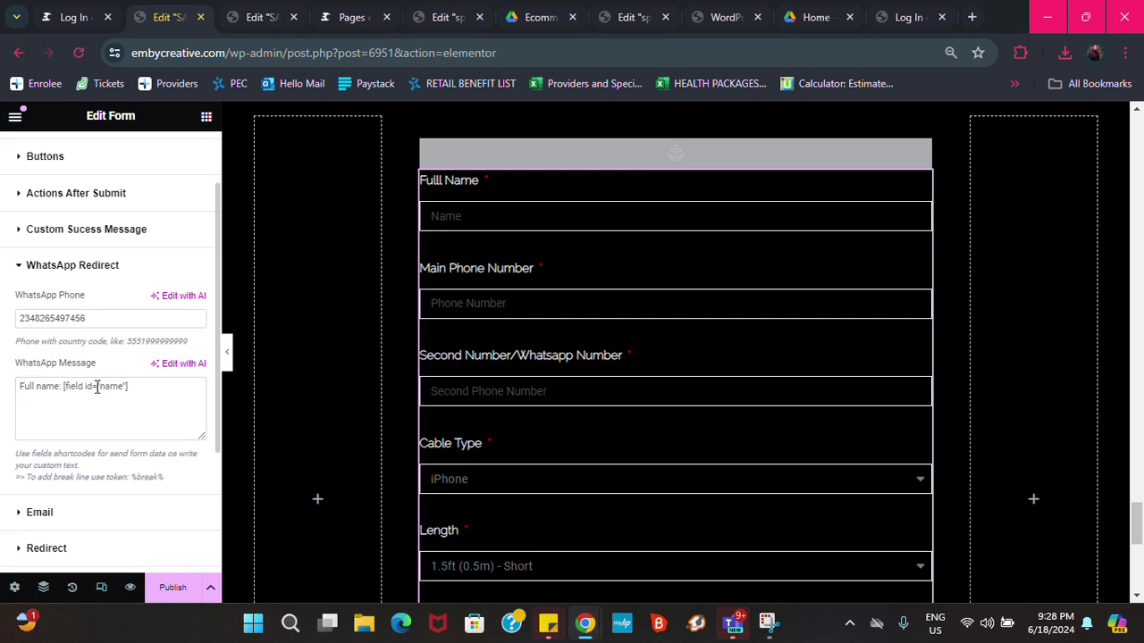
left_click(43, 400)
key("ctrl+v")
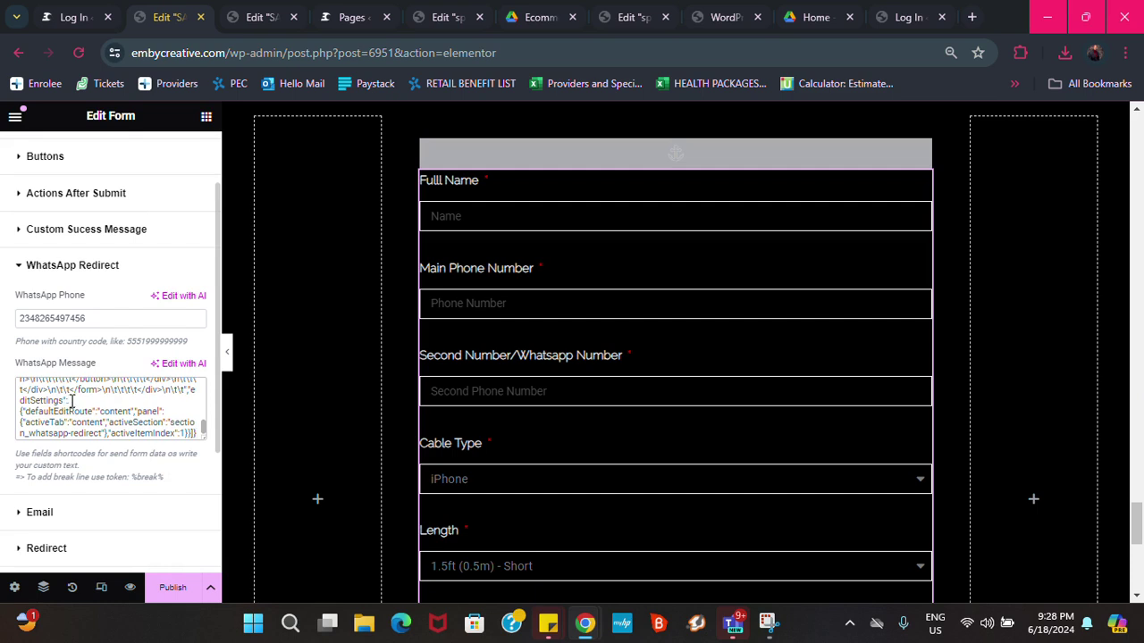
key("ctrl+z")
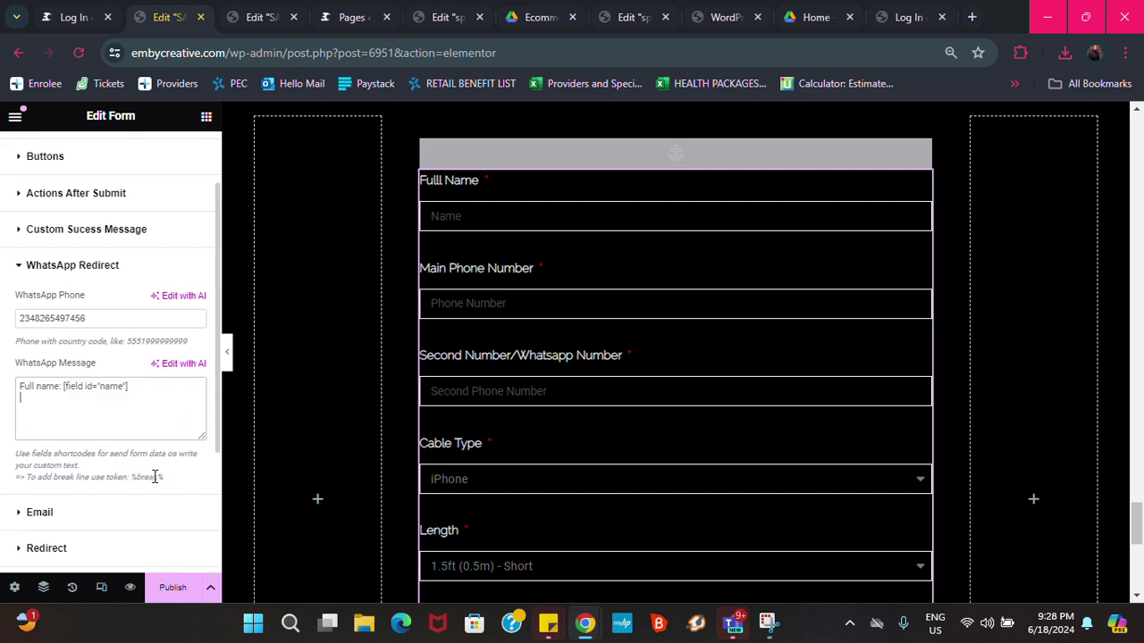
Add two %break% lines beneath the Full name line of the message
left_click_drag(165, 483, 131, 479)
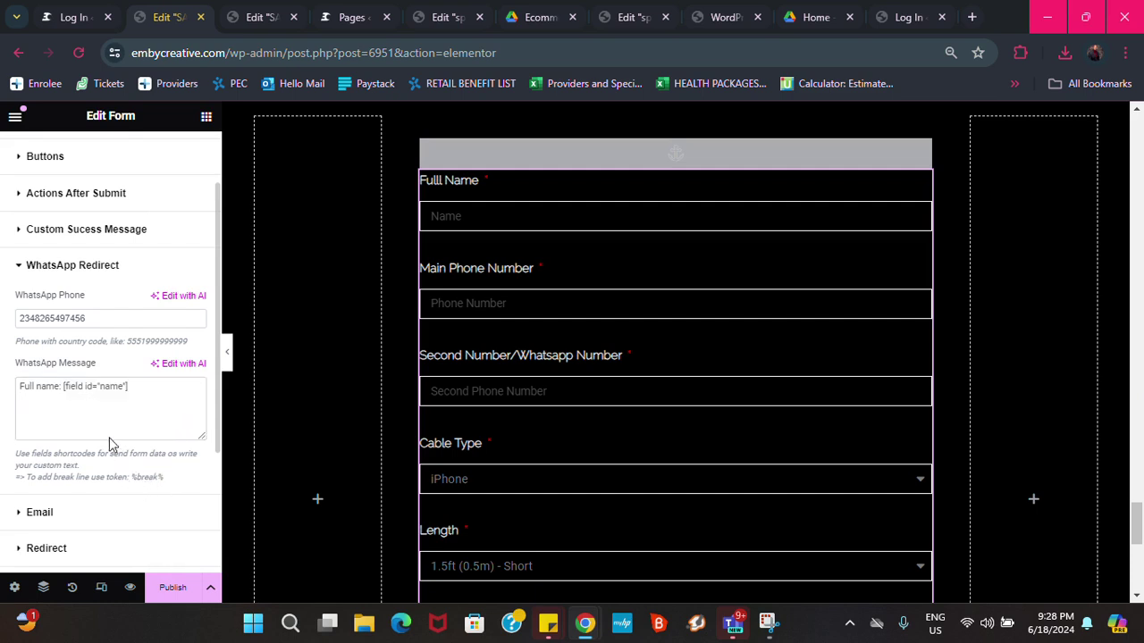
left_click(53, 402)
key("ctrl+v")
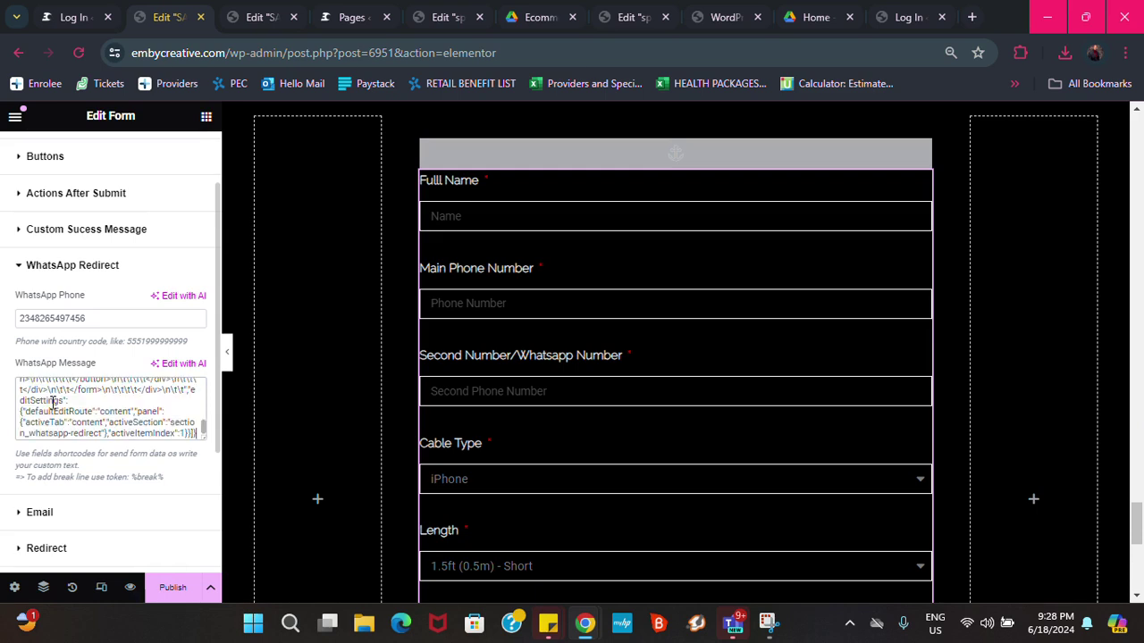
key("ctrl+z")
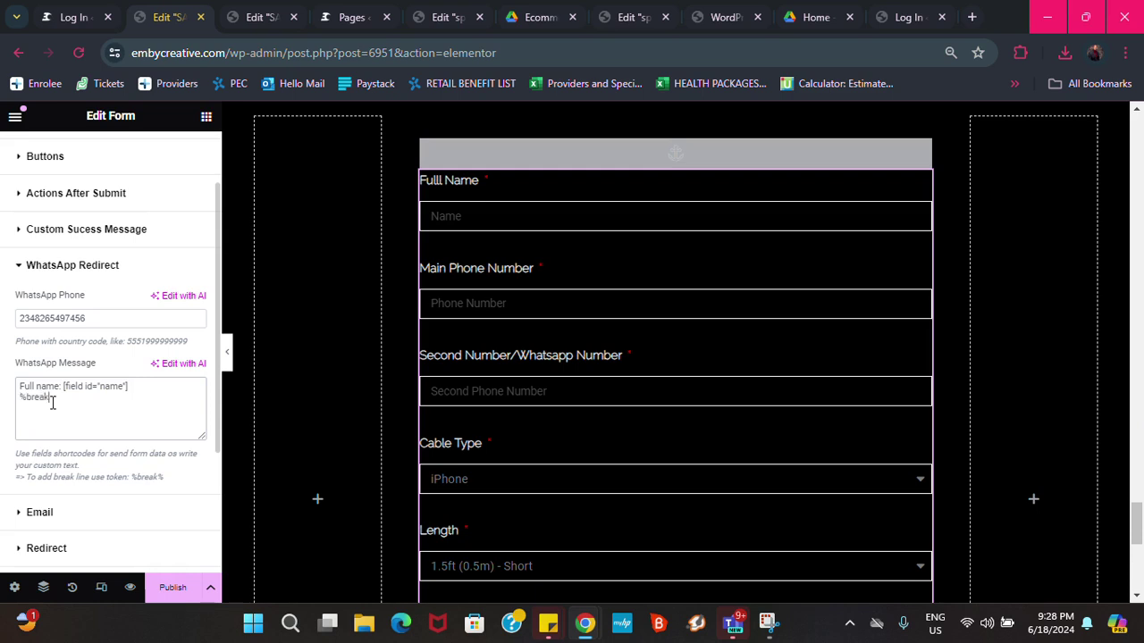
type("%")
key("shift+Left")
key("shift+Left")
key("shift+Left")
key("shift+Left")
key("shift+Left")
key("shift+Left")
key("shift+Left")
key("ctrl+c")
key("Right")
key("Return")
key("ctrl+v")
Type the label 'Main Phone Number:' on a new message line
key("Return")
type("Main Phone")
key("BackSpace")
type("N")
left_click(118, 422)
scroll(127, 403, "up", 1)
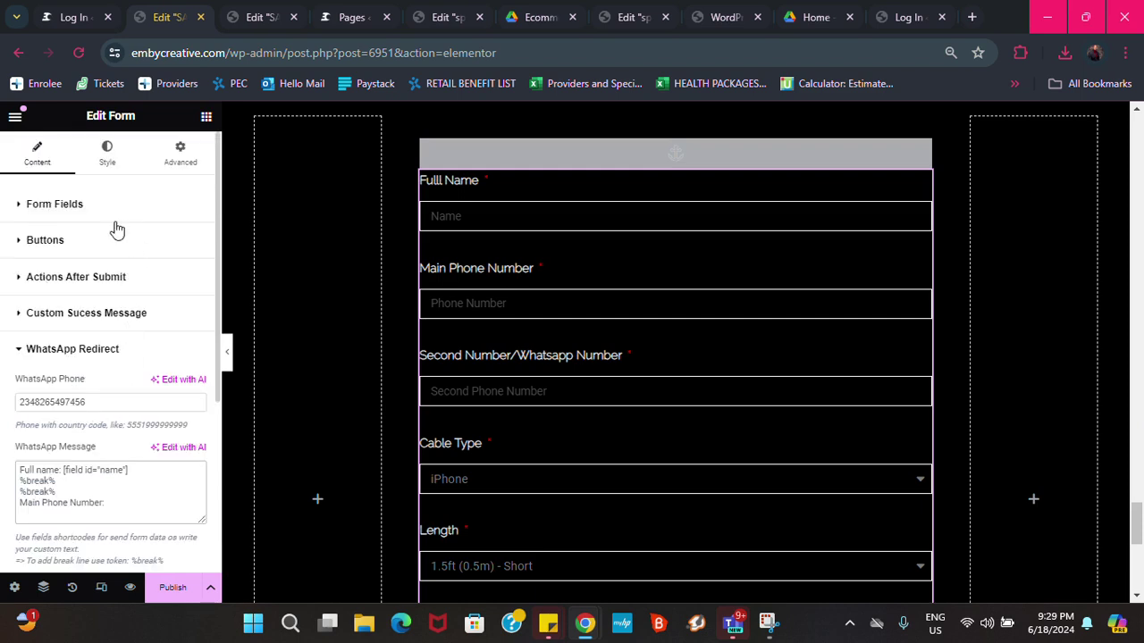
Copy the shortcode from the Main Phone Number field's Advanced tab, then expand WhatsApp Redirect
left_click(69, 210)
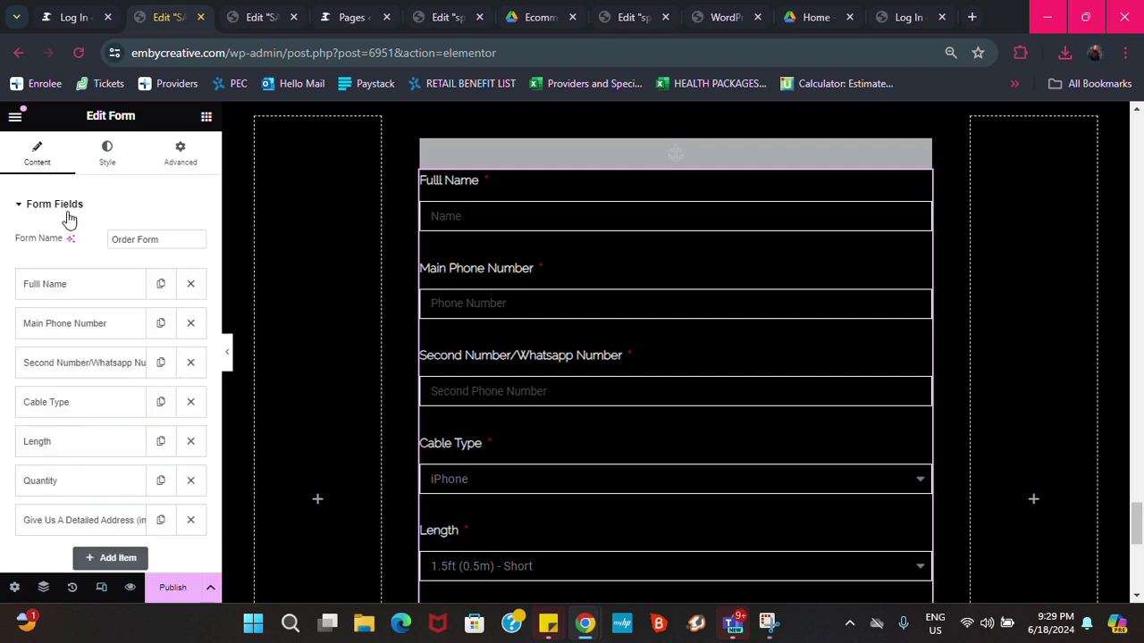
left_click(78, 330)
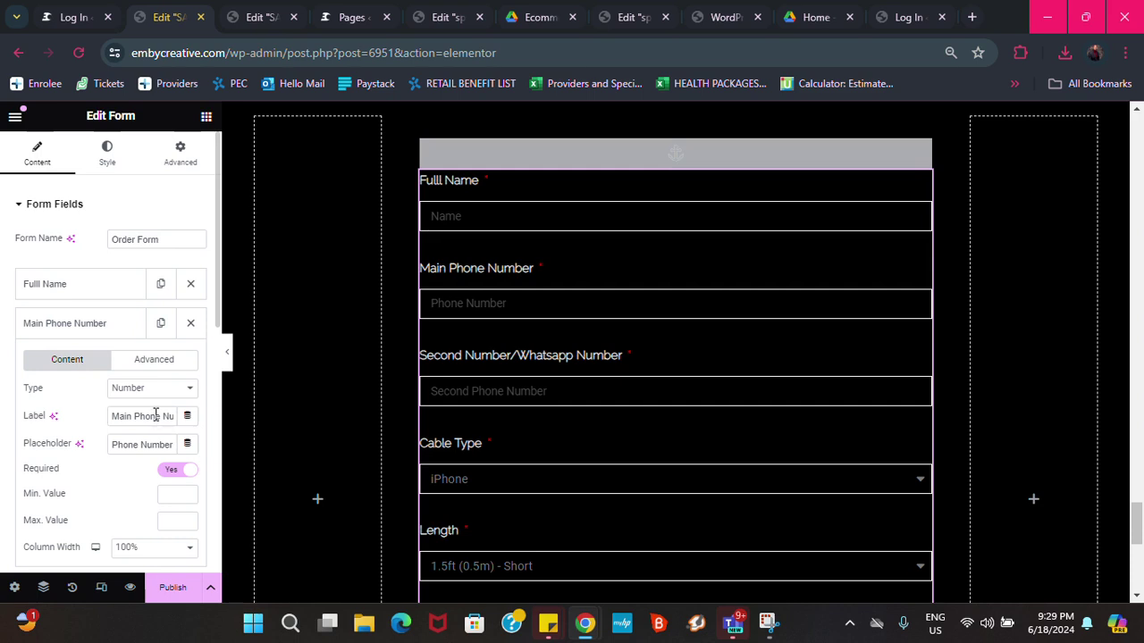
left_click(156, 360)
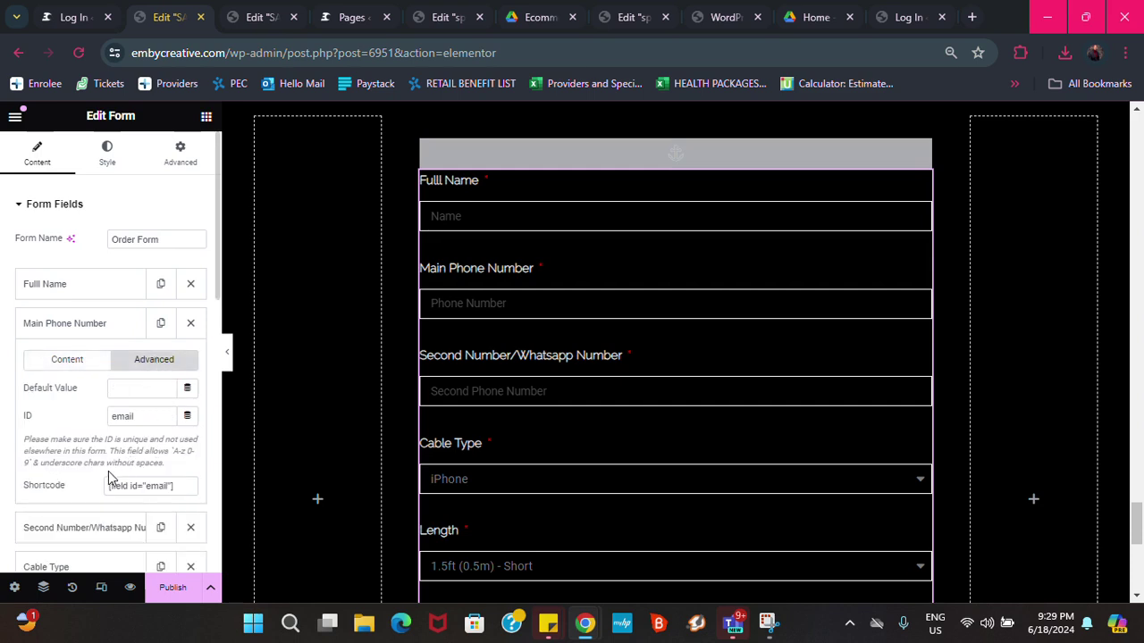
left_click(173, 485)
key("ctrl+c")
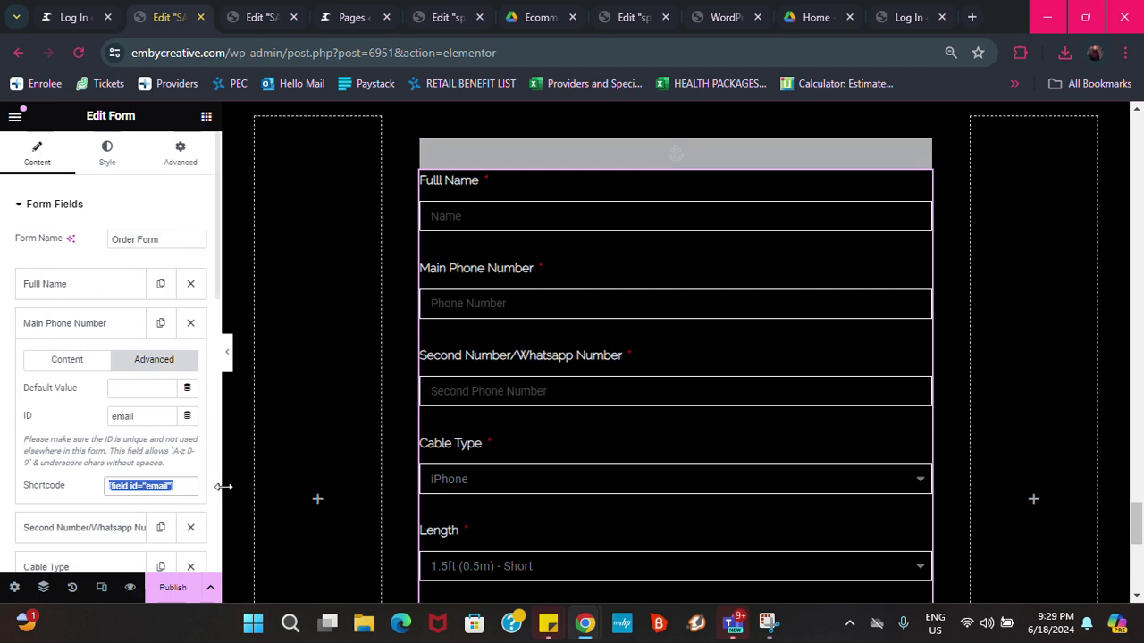
scroll(64, 442, "down", 5)
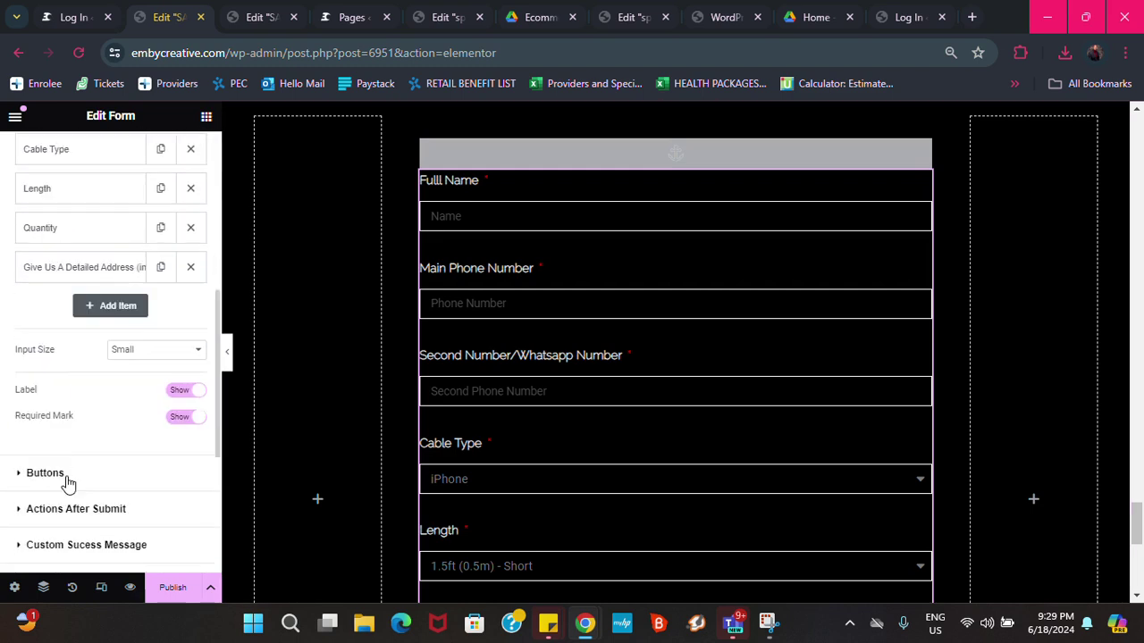
scroll(77, 509, "down", 1)
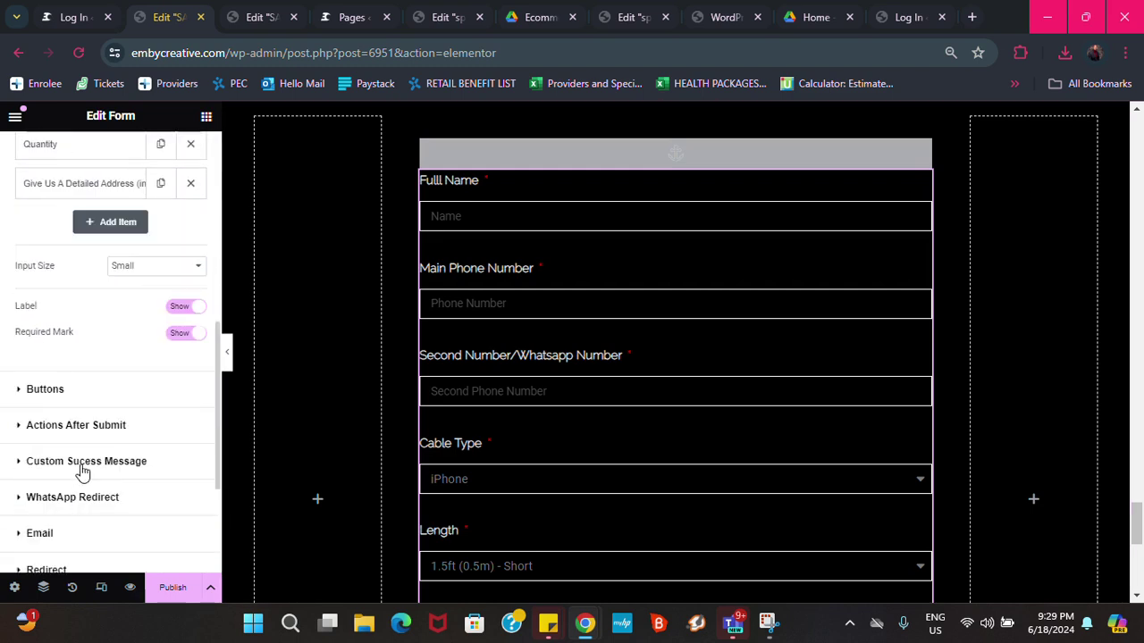
left_click(95, 425)
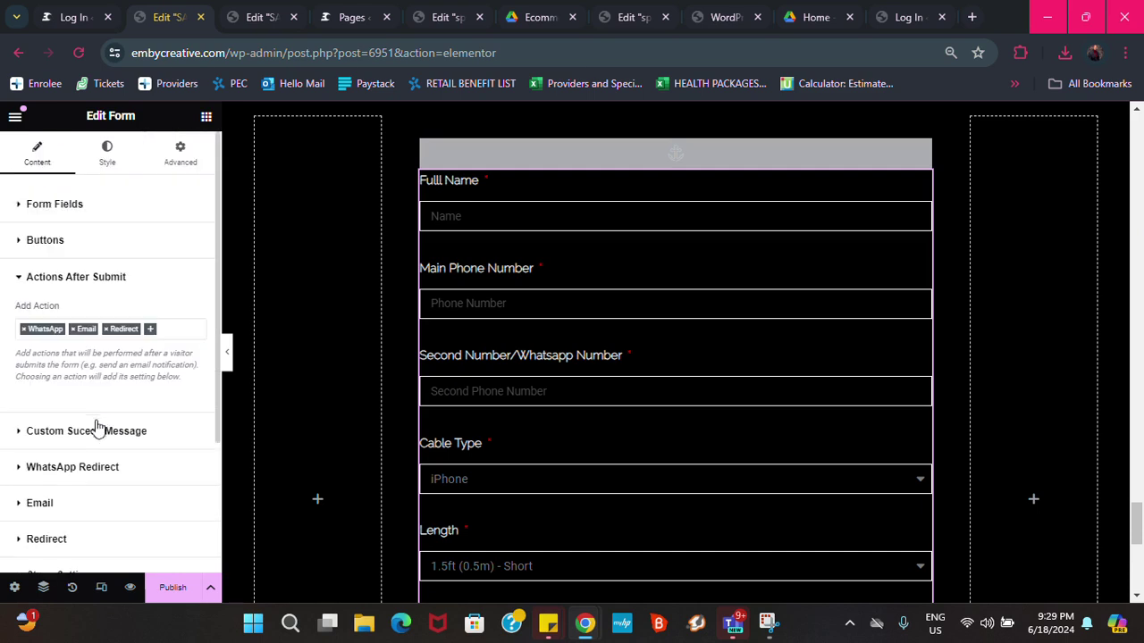
left_click(95, 466)
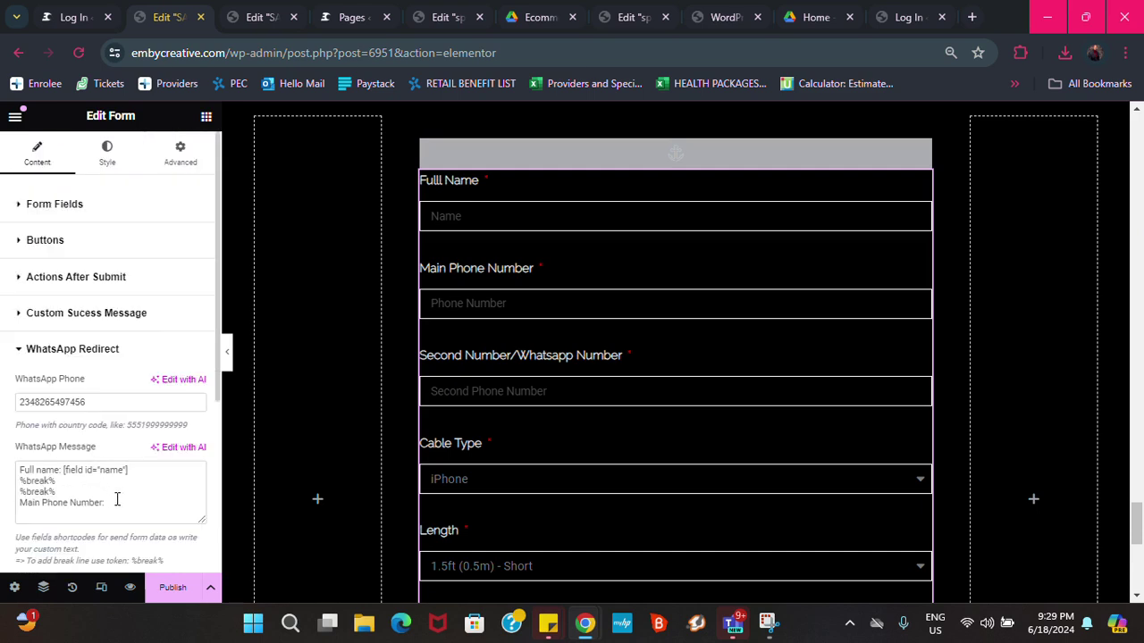
Paste the phone shortcode [field id="email"] after 'Main Phone Number:' in the WhatsApp message
left_click(116, 499)
key("ctrl+v")
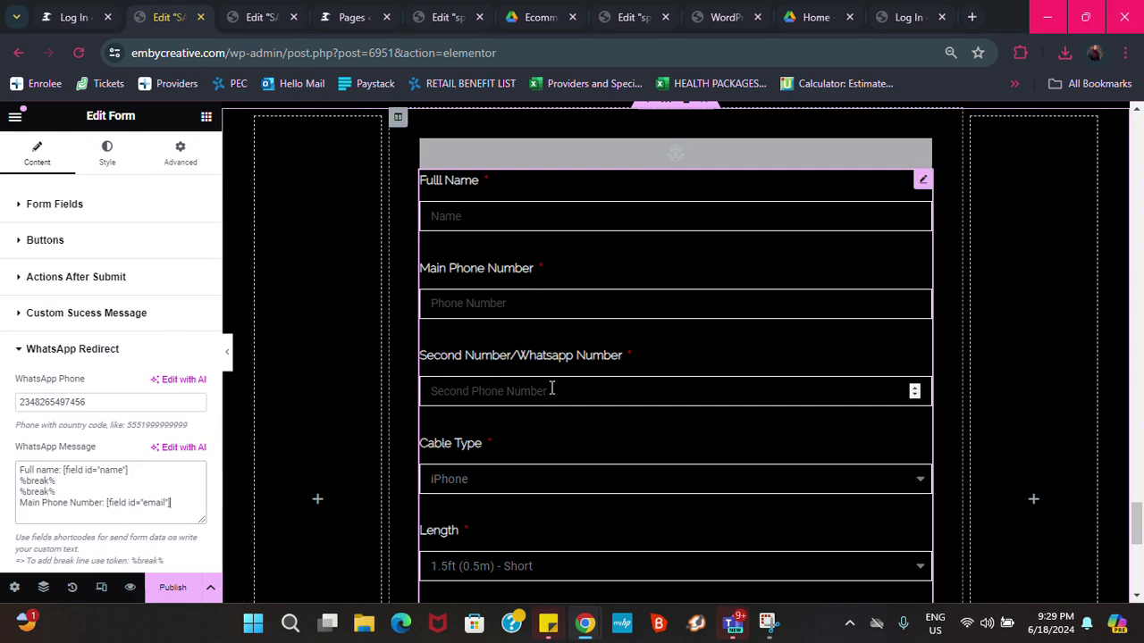
scroll(568, 406, "down", 3)
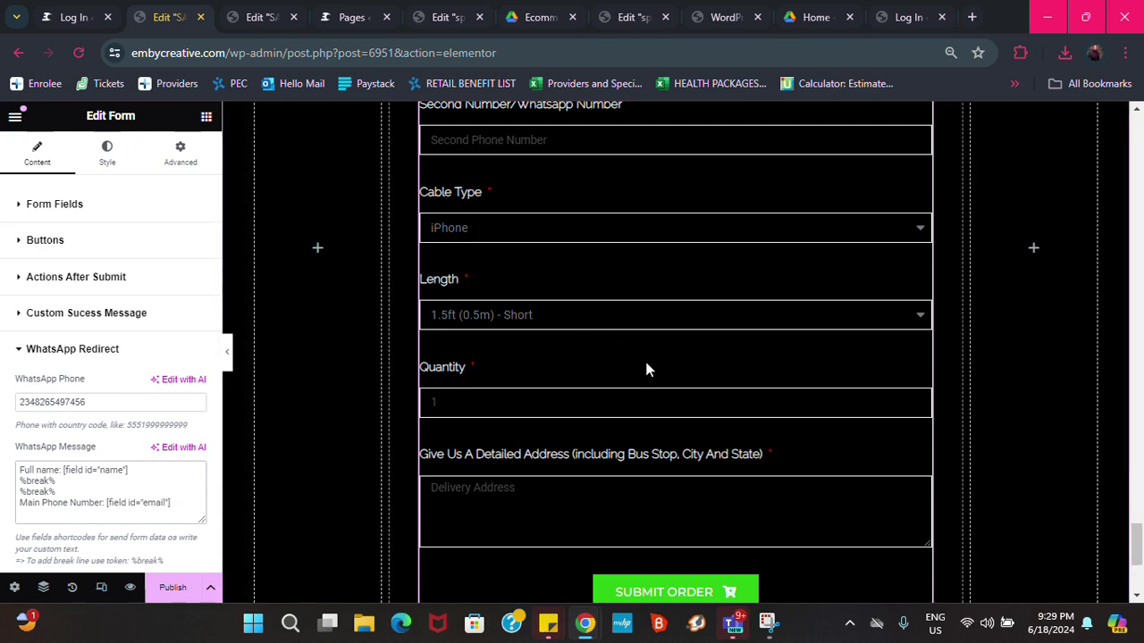
scroll(639, 358, "up", 4)
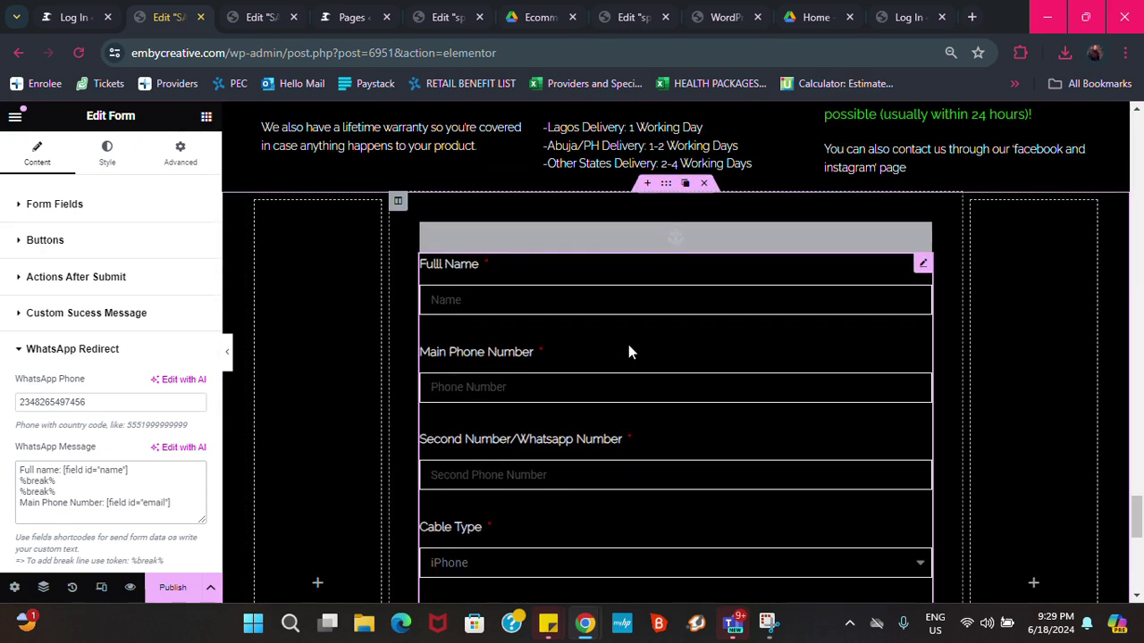
scroll(629, 351, "down", 4)
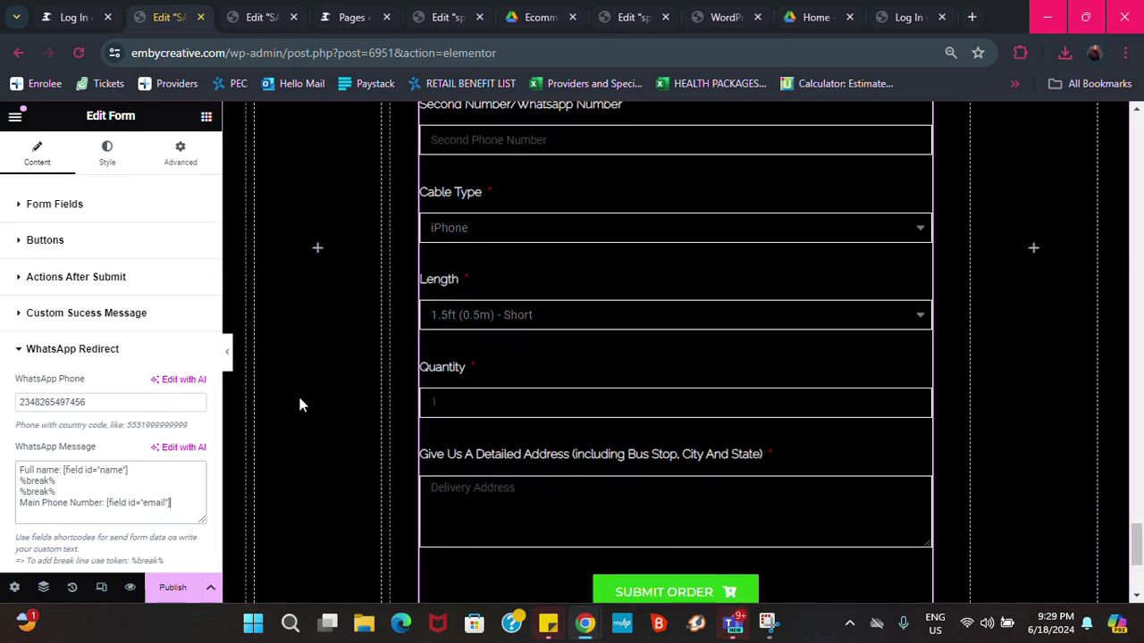
scroll(526, 278, "up", 1)
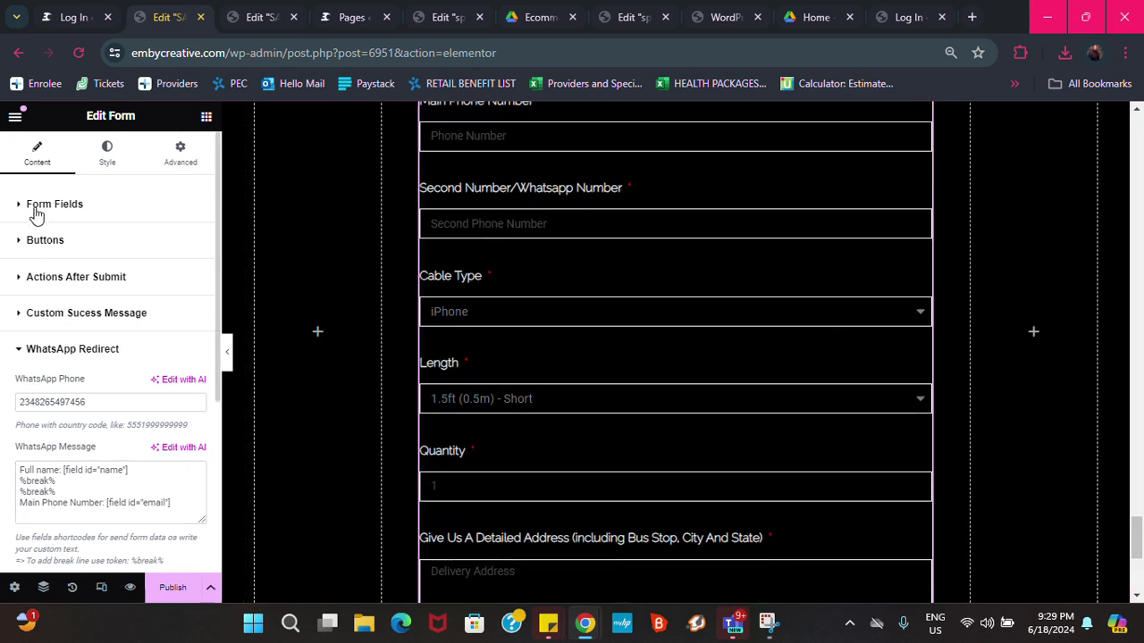
left_click(71, 205)
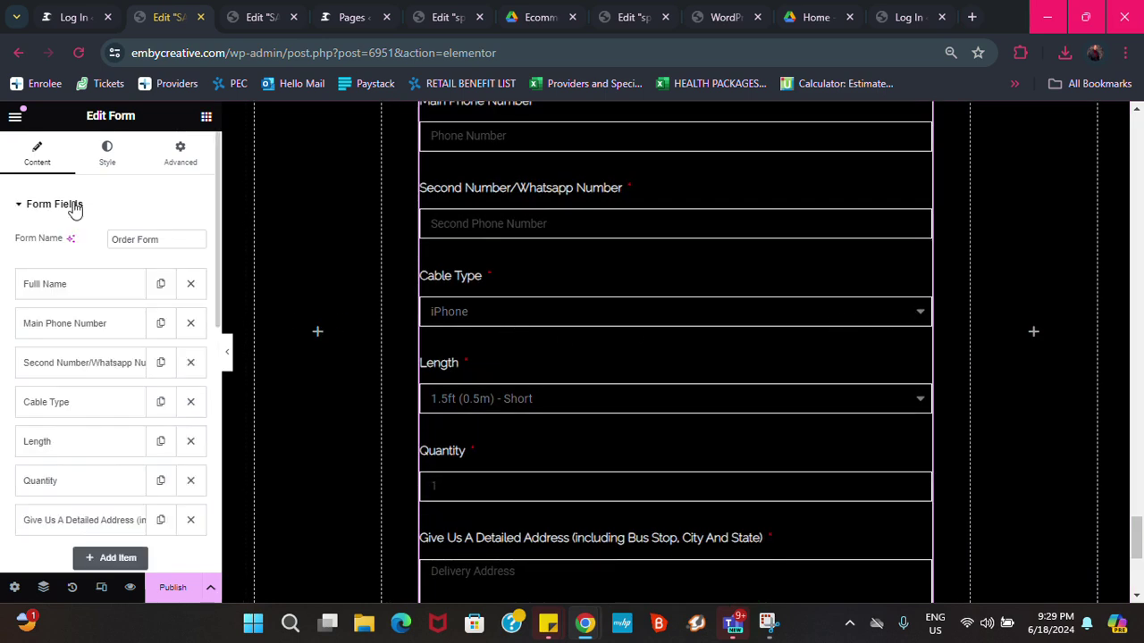
Delete the Quantity, Length, Cable Type and Second Number/Whatsapp Number fields from the form
left_click(190, 481)
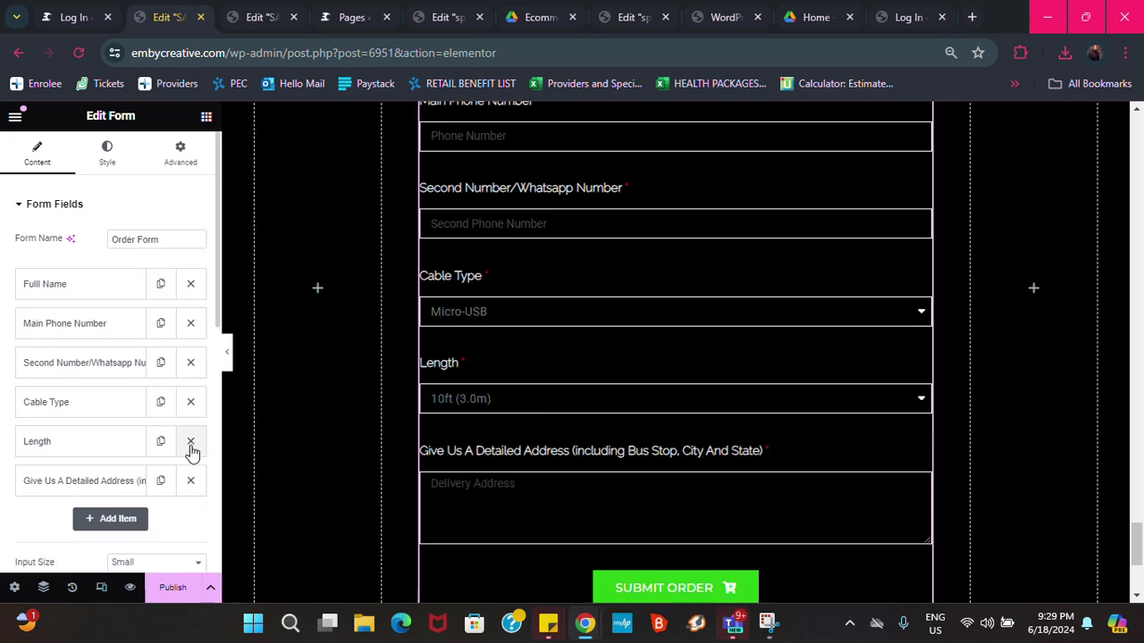
left_click(190, 445)
left_click(190, 402)
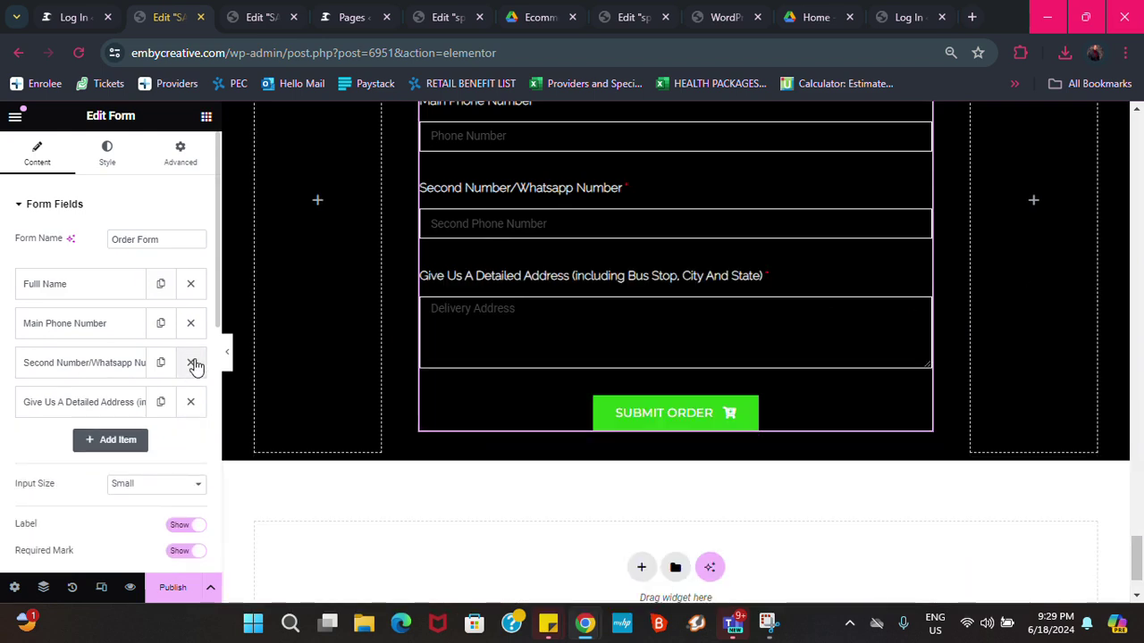
left_click(191, 363)
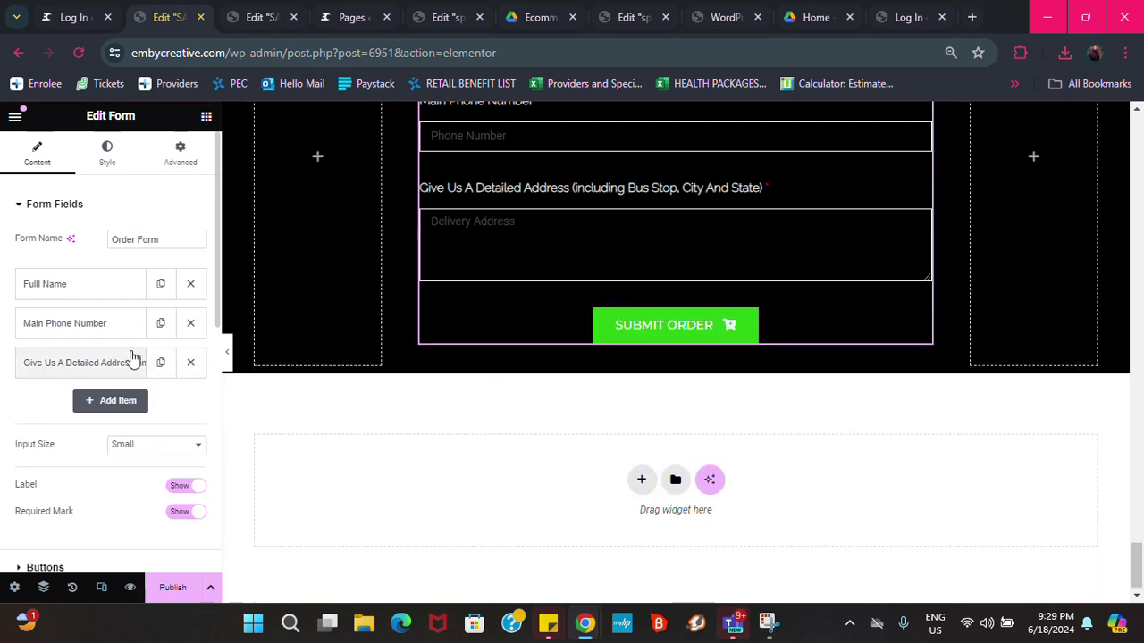
Drag the form widget into the Shipping column and then into its own section below
left_click_drag(766, 196, 654, 212)
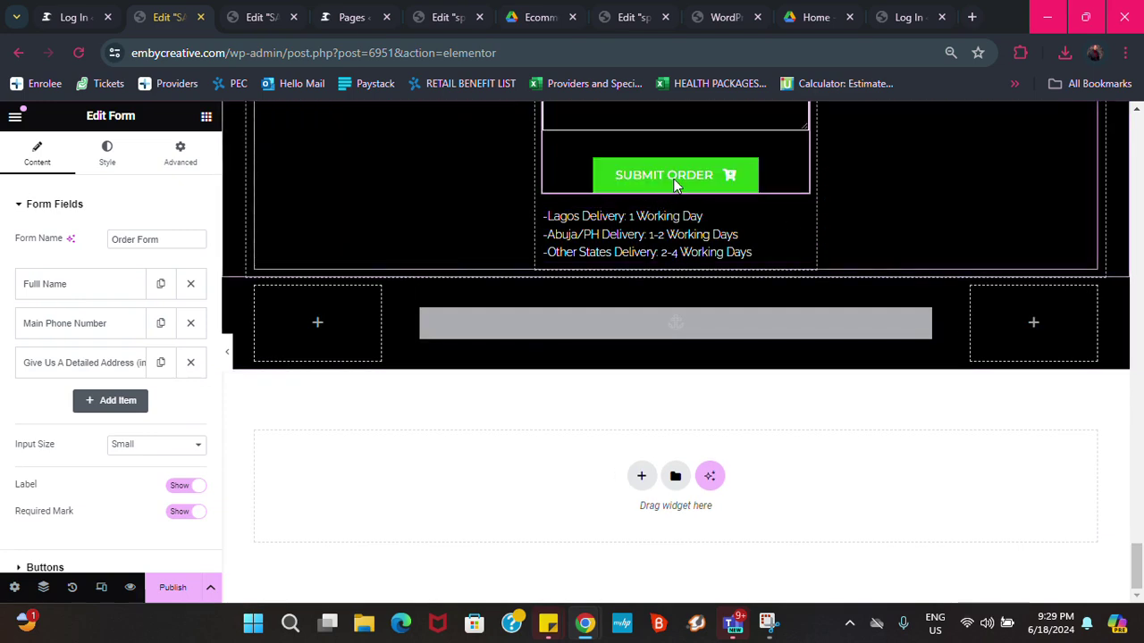
scroll(684, 222, "up", 3)
scroll(681, 299, "up", 2)
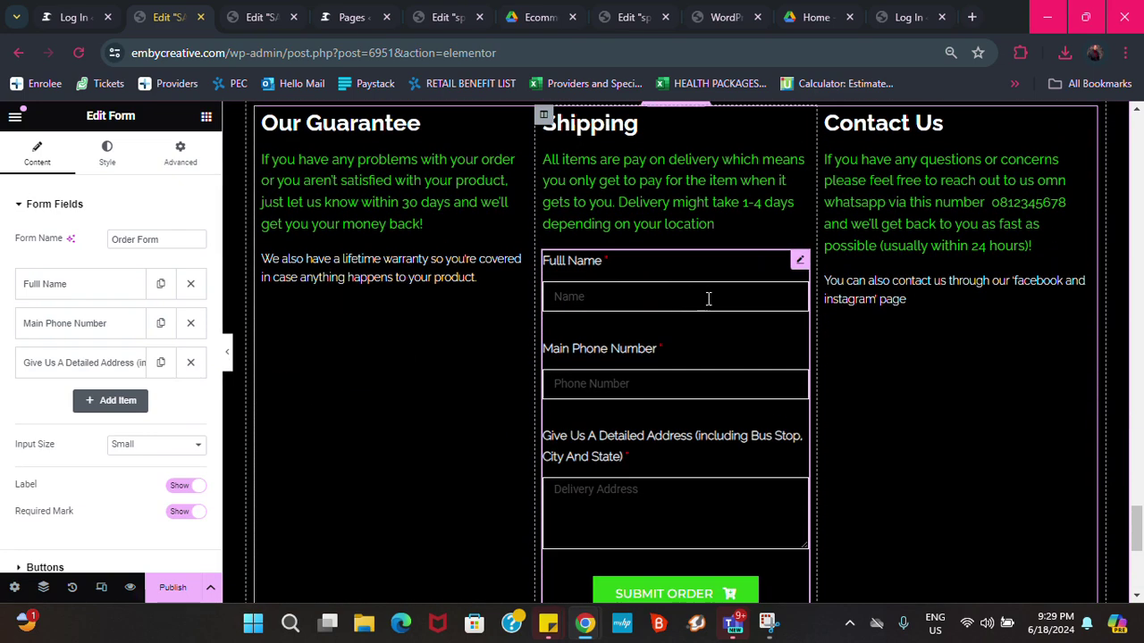
left_click_drag(799, 258, 726, 398)
scroll(804, 357, "down", 4)
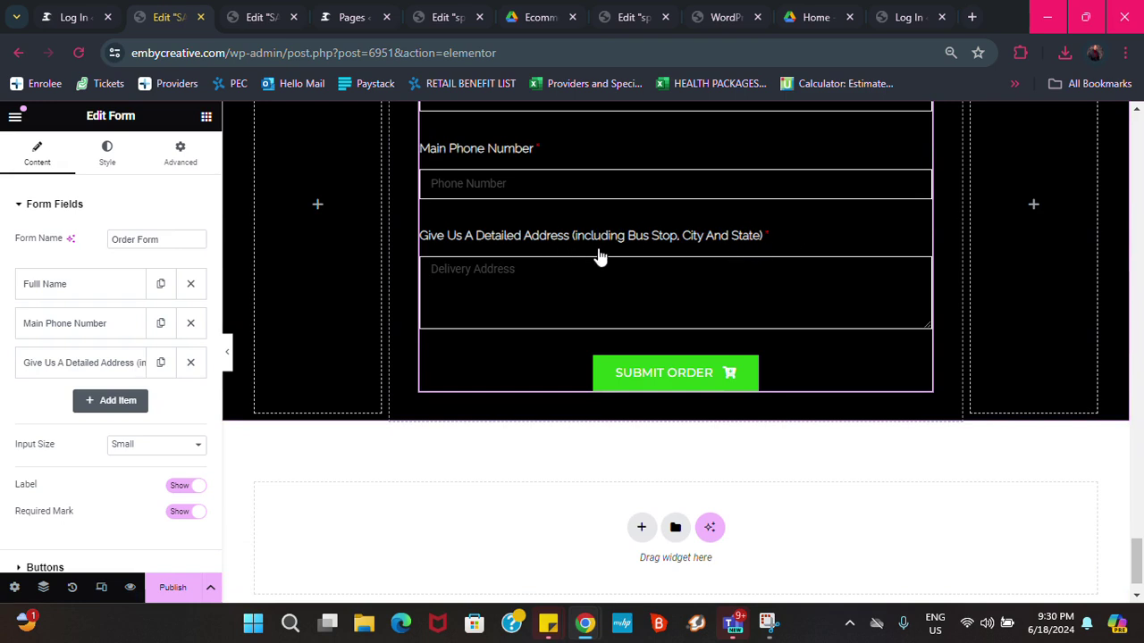
Copy the detailed address field's label text
left_click(40, 203)
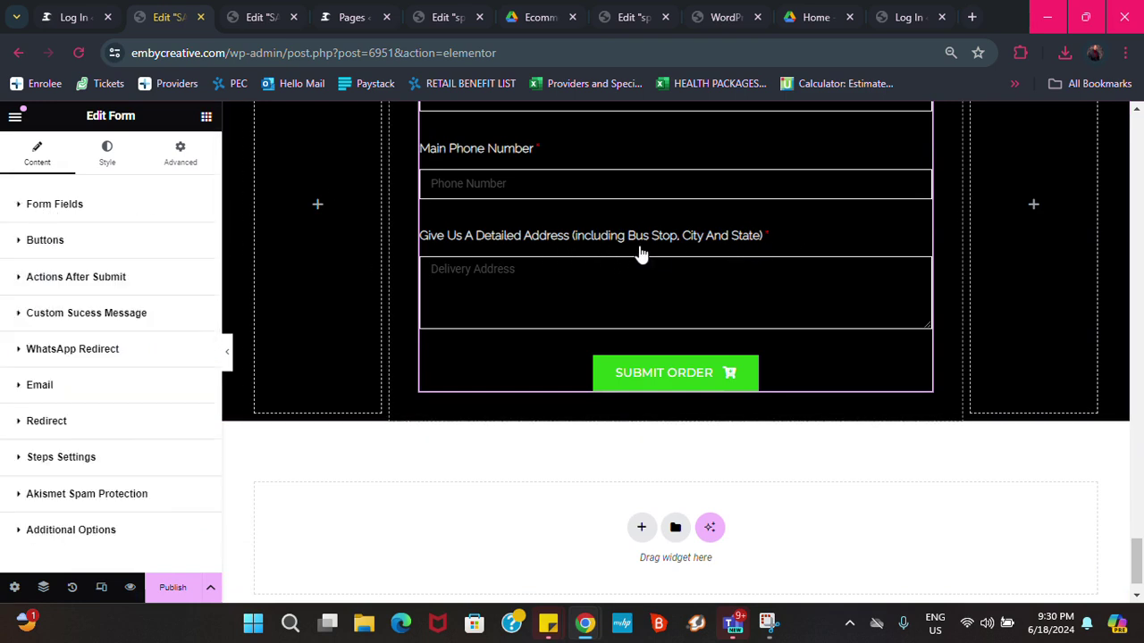
left_click(23, 207)
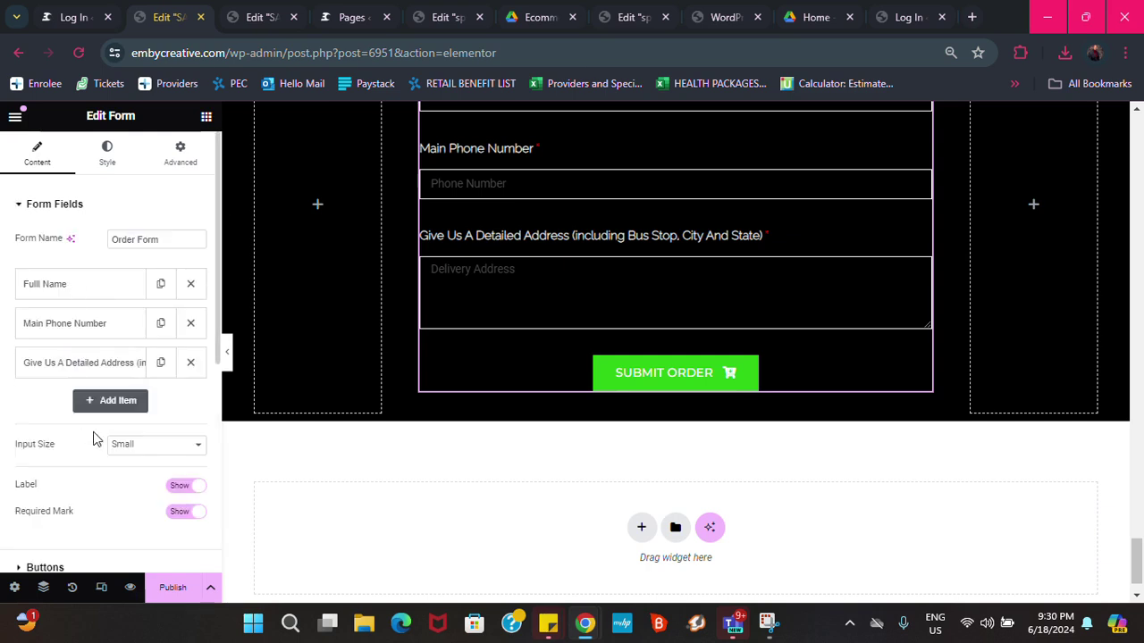
left_click(98, 368)
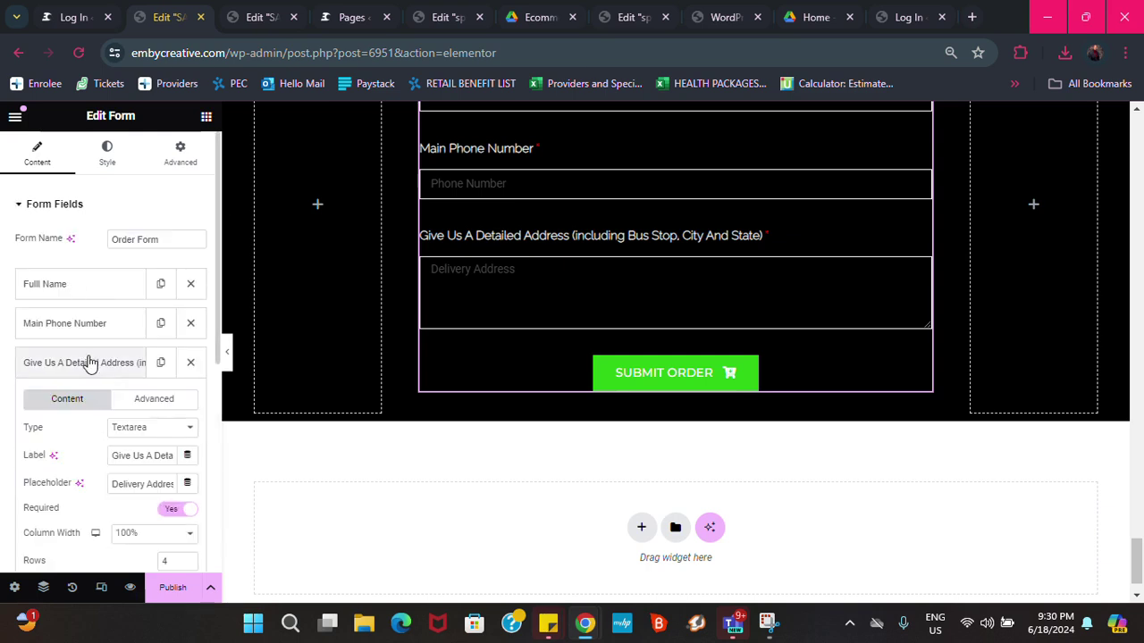
triple_click(150, 456)
key("ctrl+c")
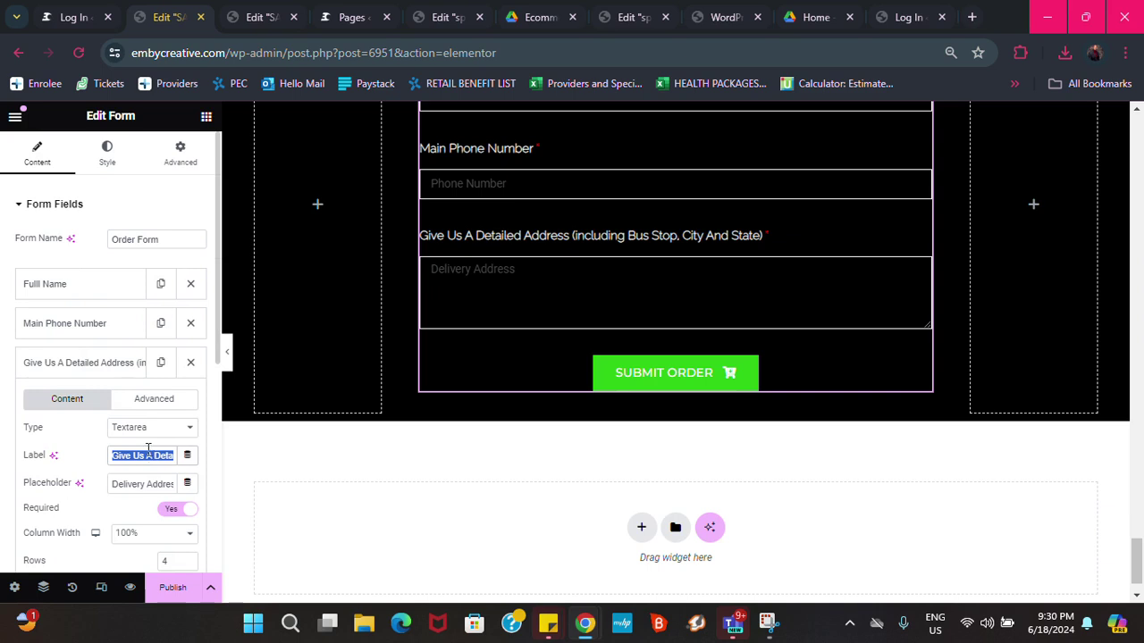
scroll(120, 387, "down", 3)
scroll(71, 522, "down", 2)
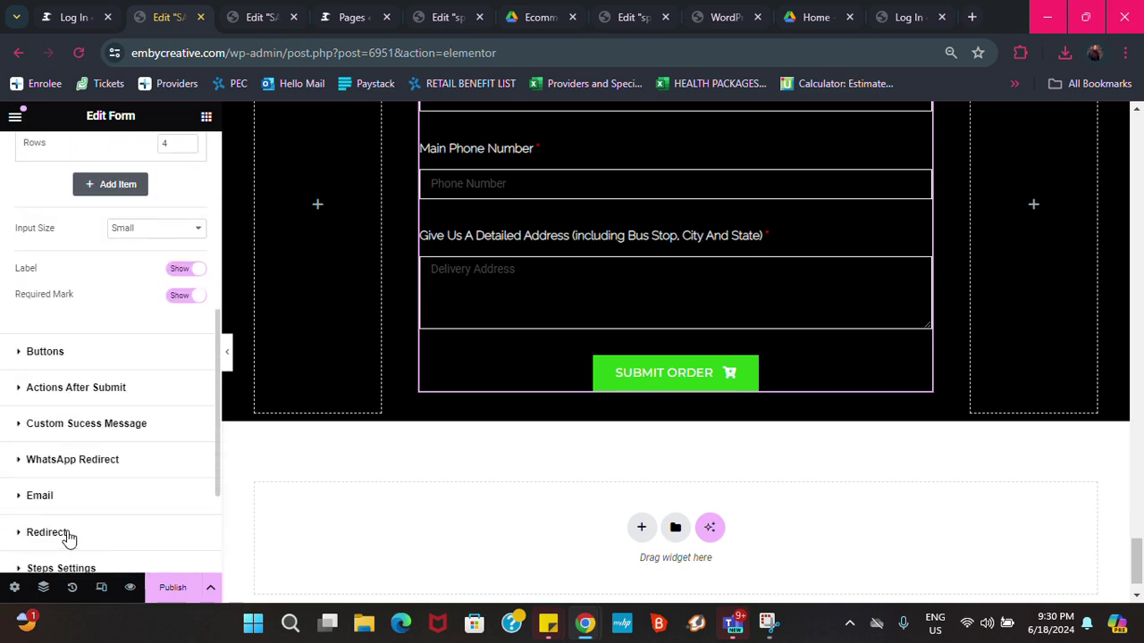
scroll(56, 469, "down", 2)
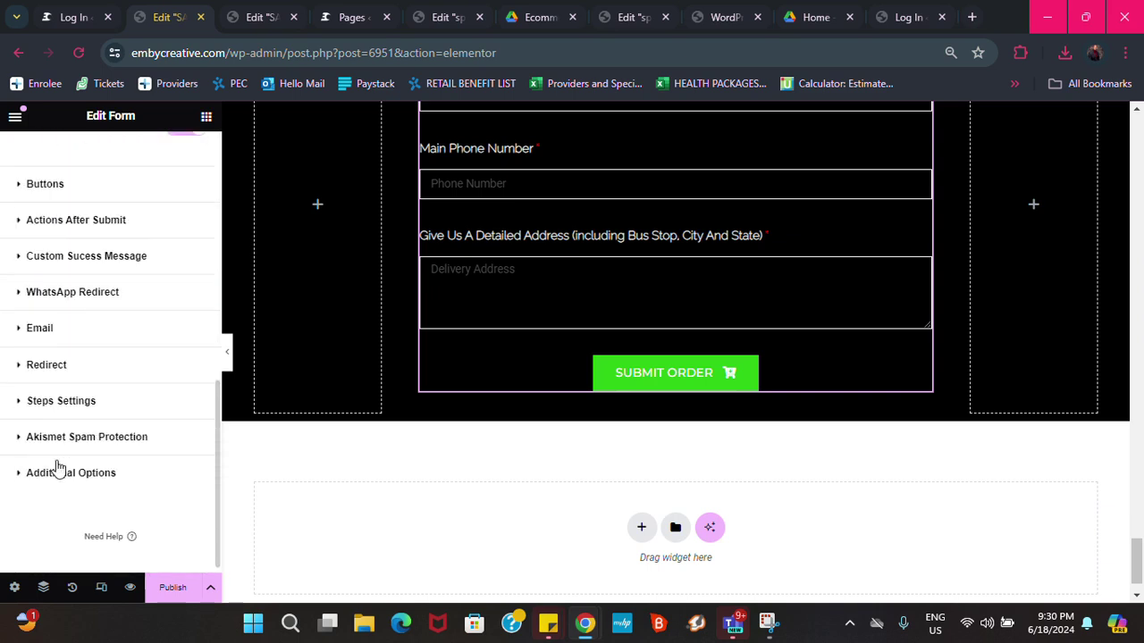
Paste the Give Us A Detailed Address label into the message, with two %break% lines above it
left_click(40, 295)
left_click(174, 505)
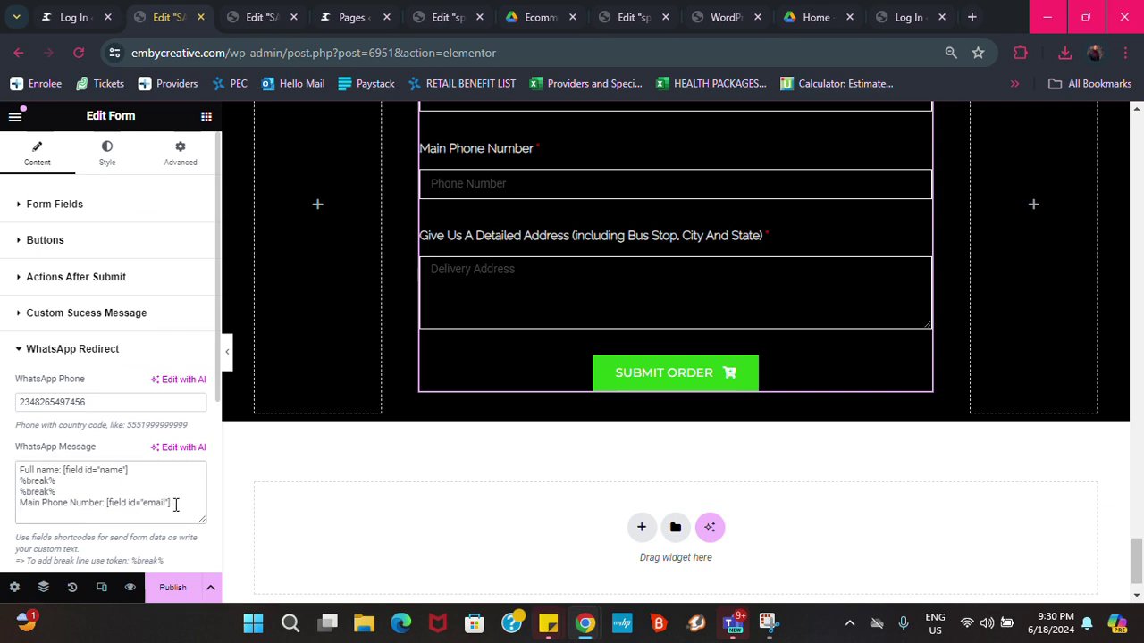
key("Return")
key("ctrl+v")
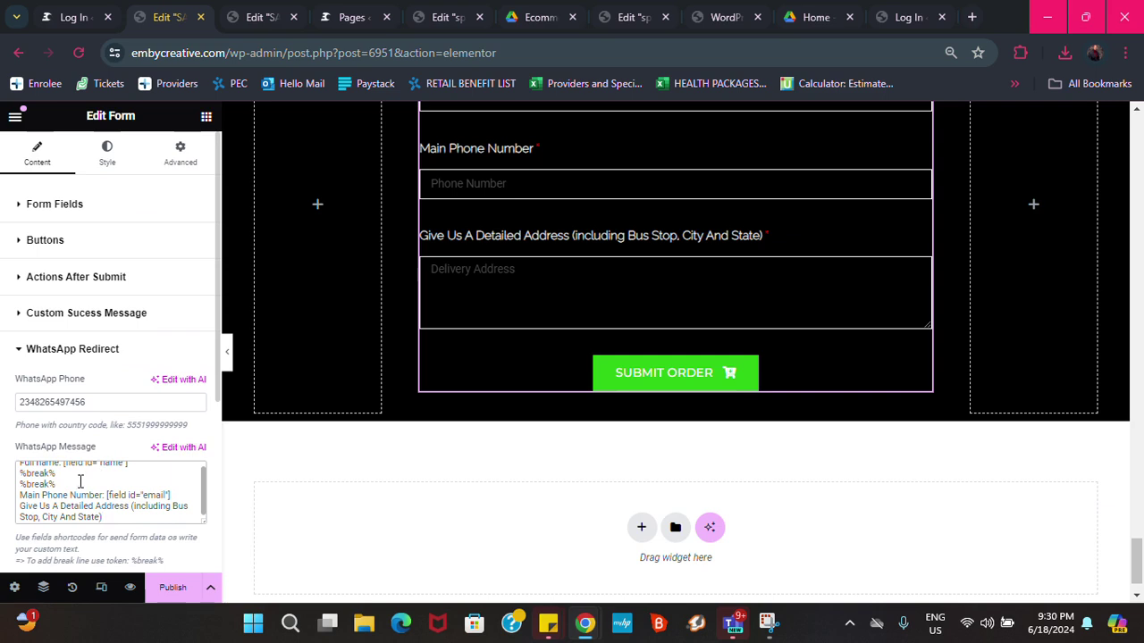
left_click_drag(80, 482, 14, 487)
key("ctrl+c")
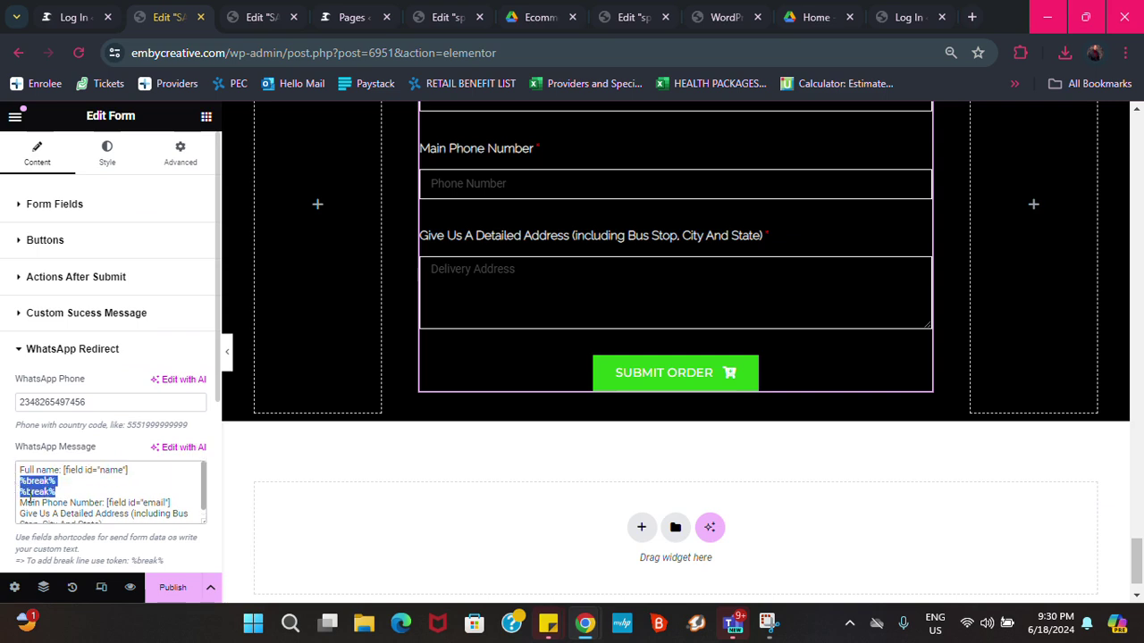
left_click(173, 505)
key("Return")
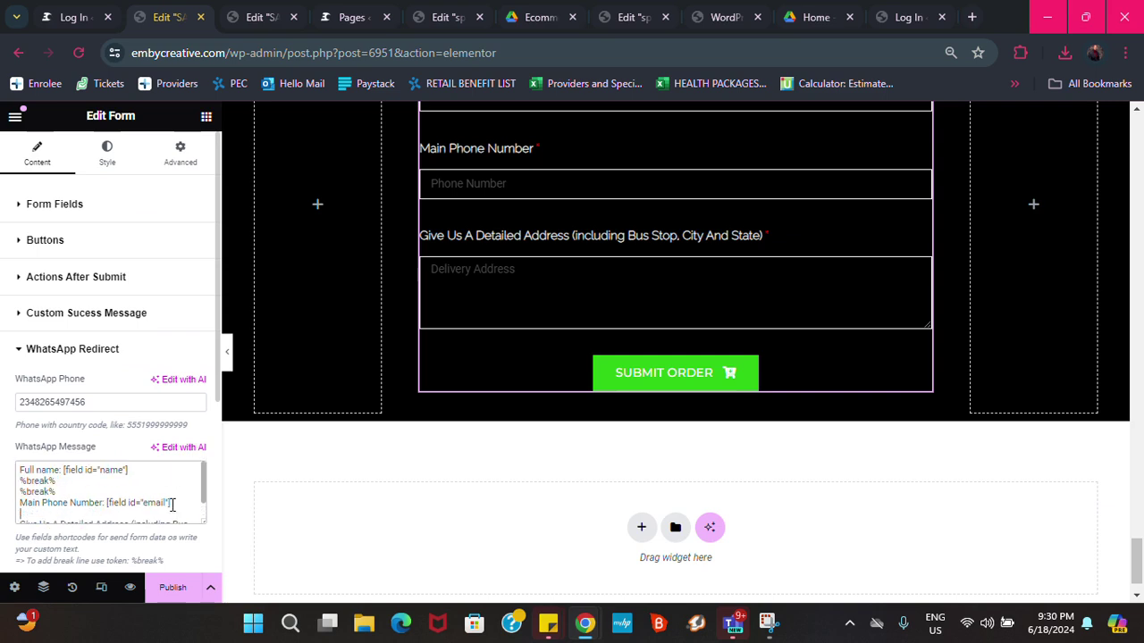
key("ctrl+v")
scroll(45, 481, "down", 1)
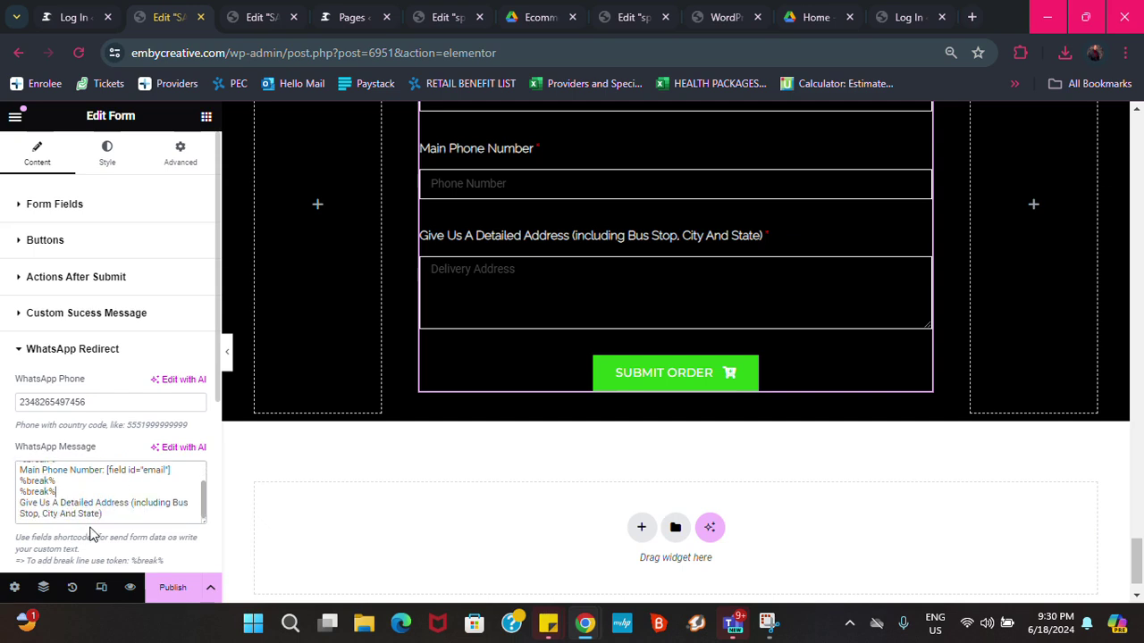
left_click(52, 204)
Append ' : [field id="field_1"]' to the address line of the WhatsApp message
left_click(124, 365)
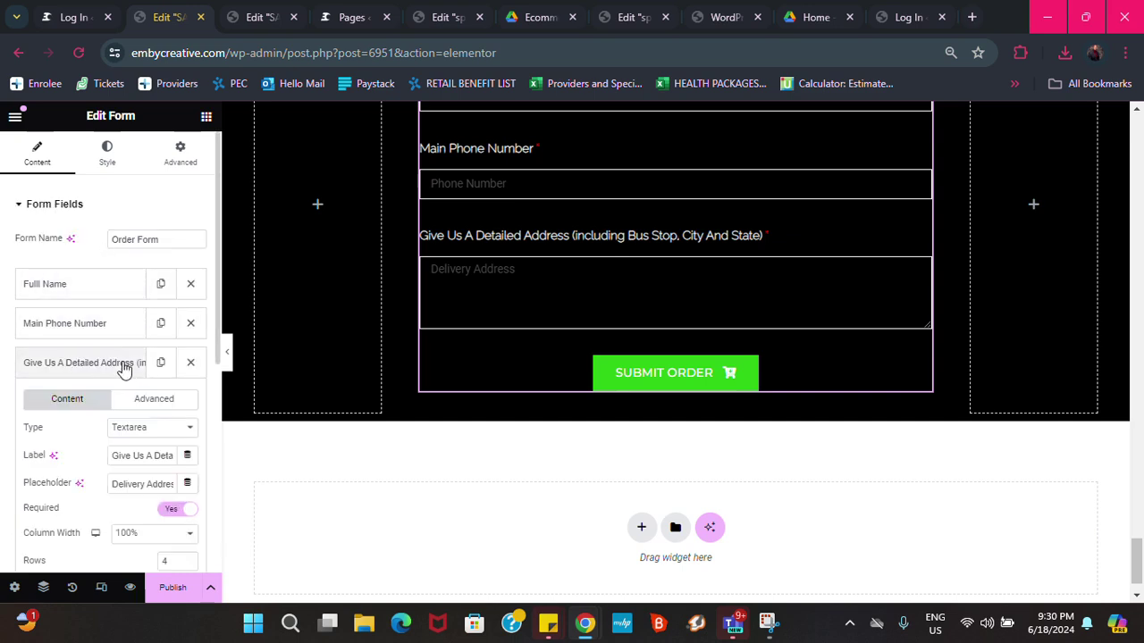
left_click(169, 404)
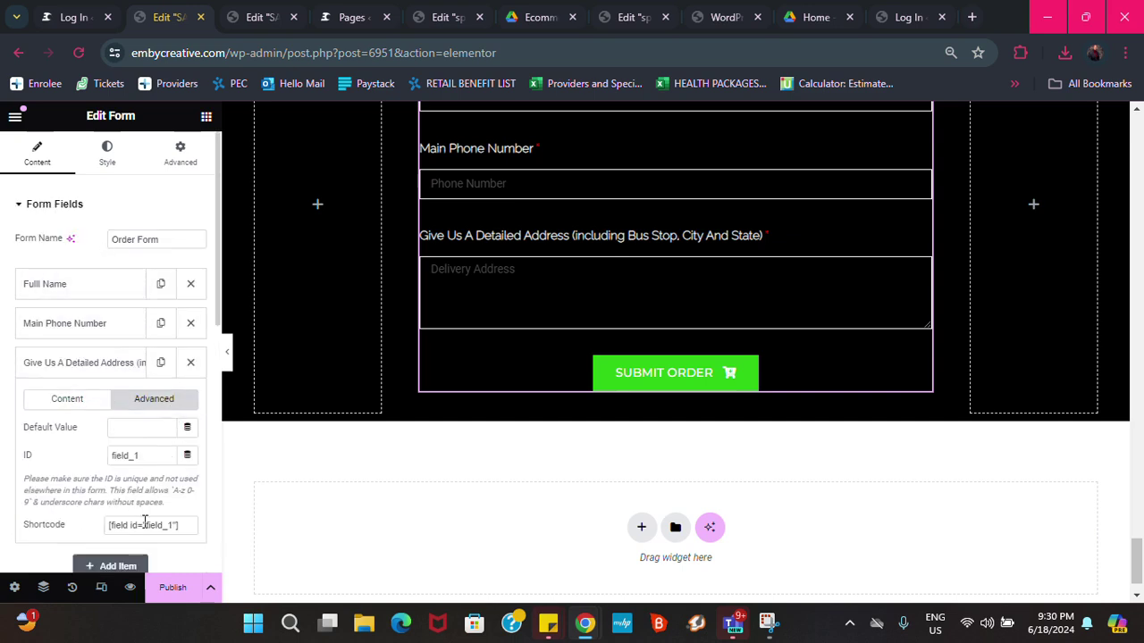
left_click(153, 525)
key("ctrl+c")
scroll(93, 355, "down", 5)
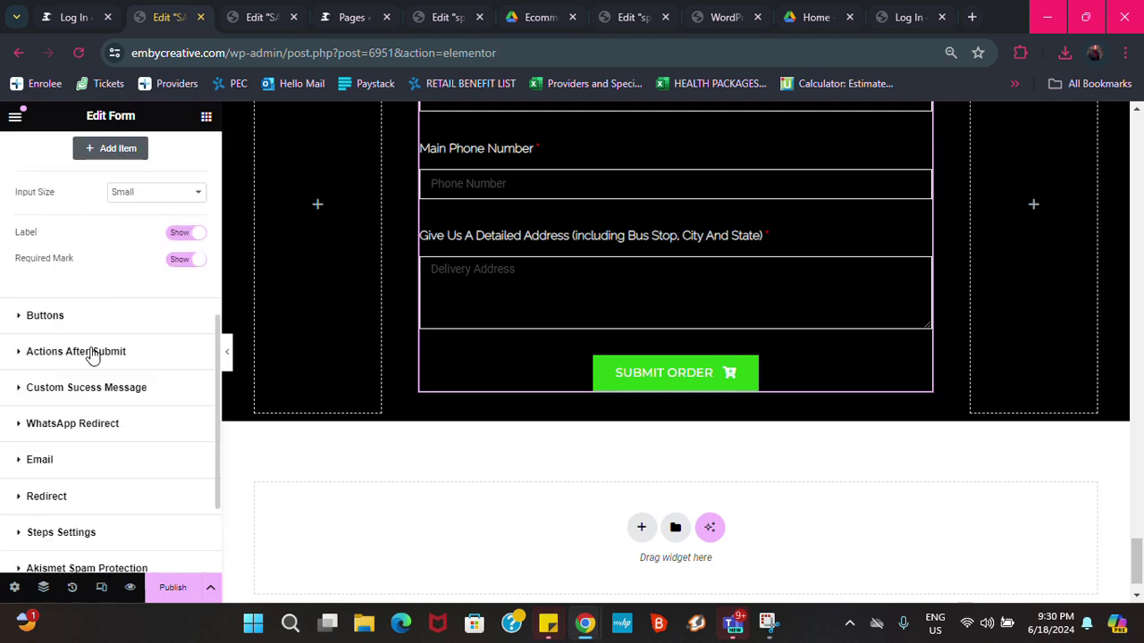
left_click(72, 426)
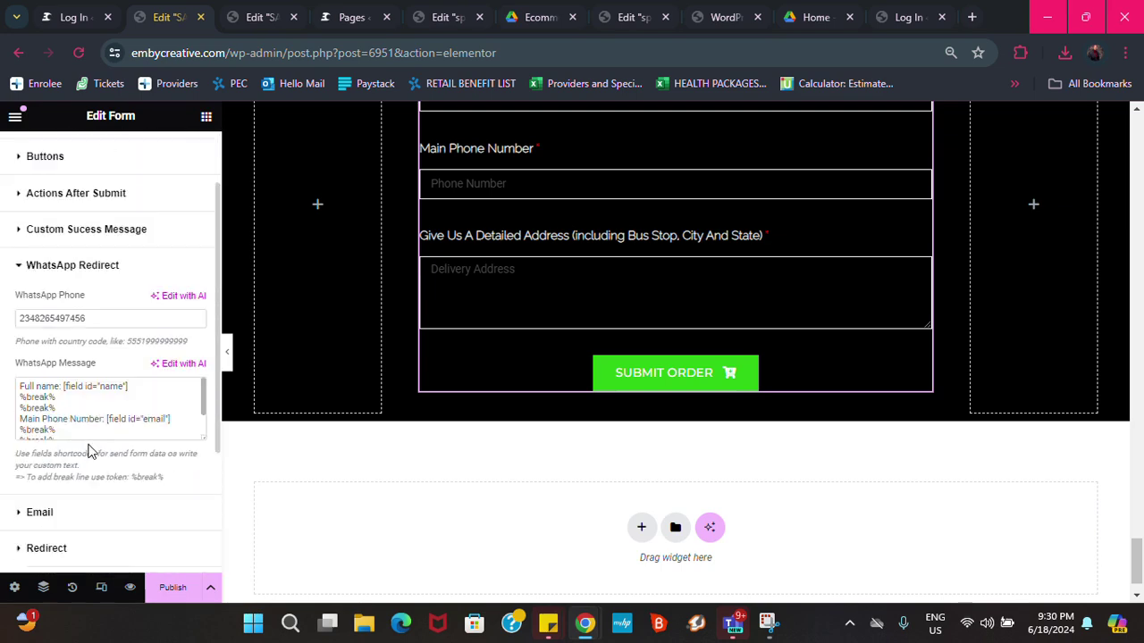
scroll(88, 451, "down", 2)
scroll(90, 250, "down", 1)
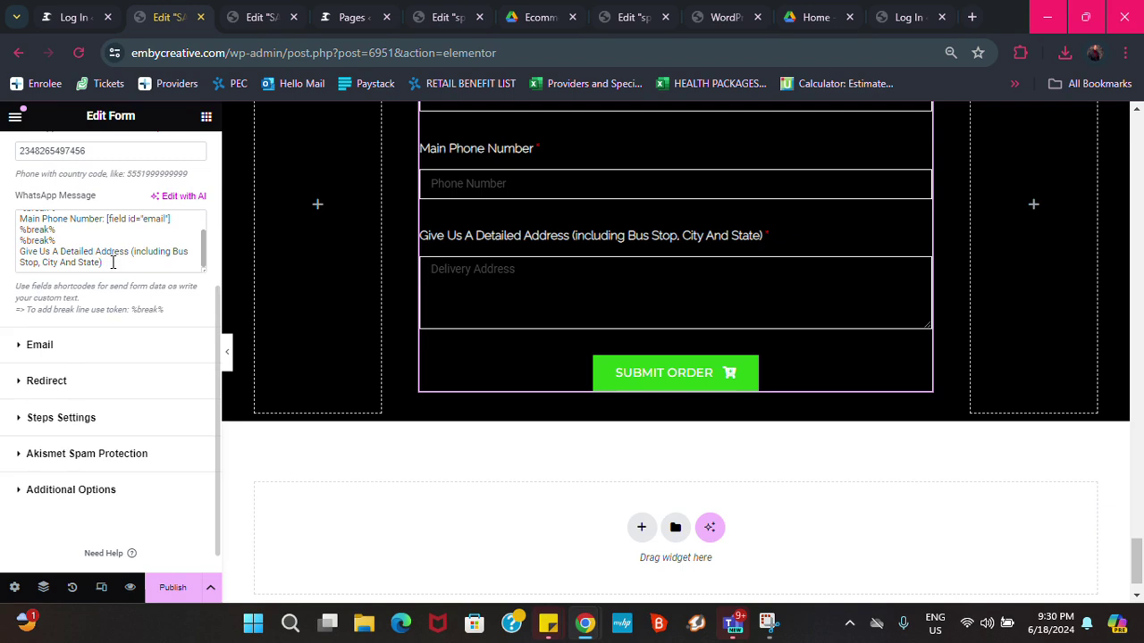
left_click(111, 263)
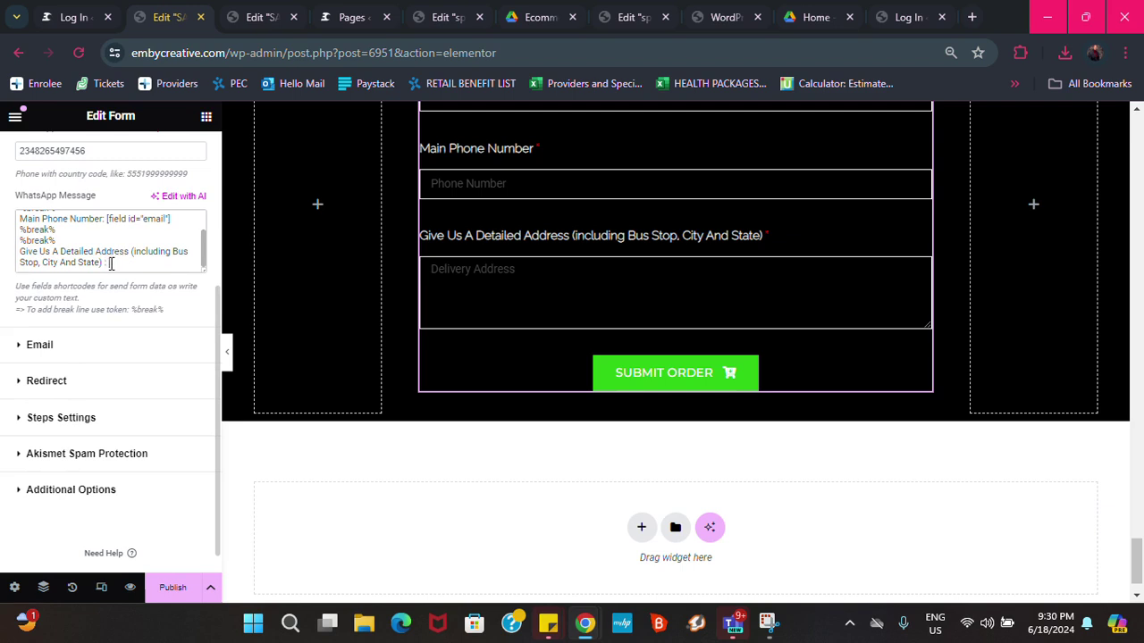
type(":")
key("ctrl+v")
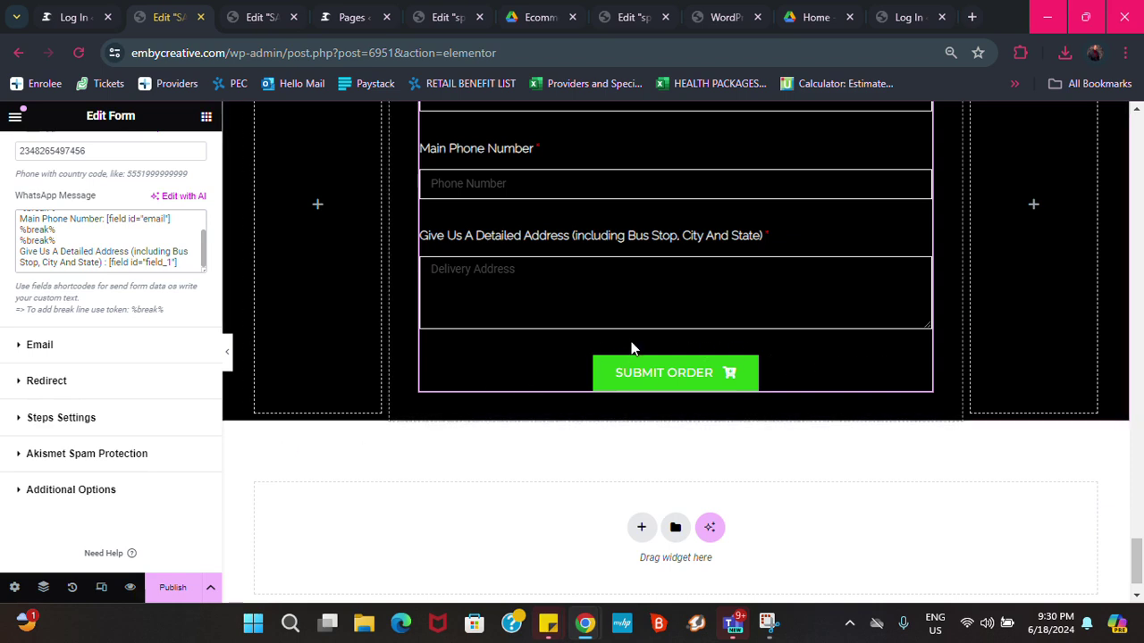
scroll(647, 375, "up", 3)
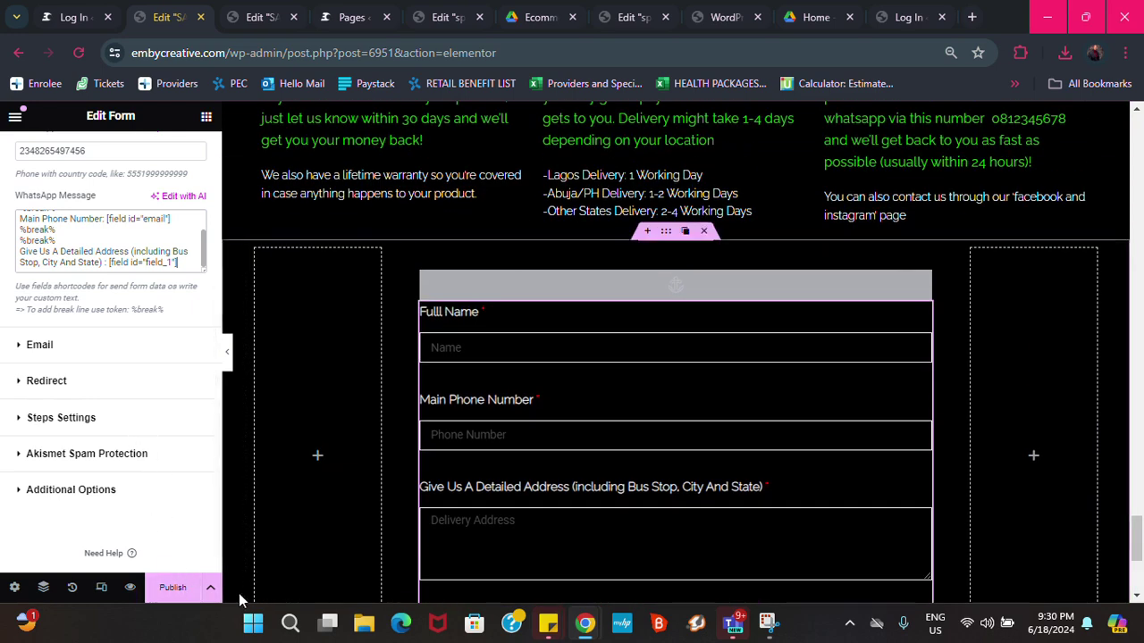
Publish the SALES PAGE and open its preview in a new tab
left_click(180, 594)
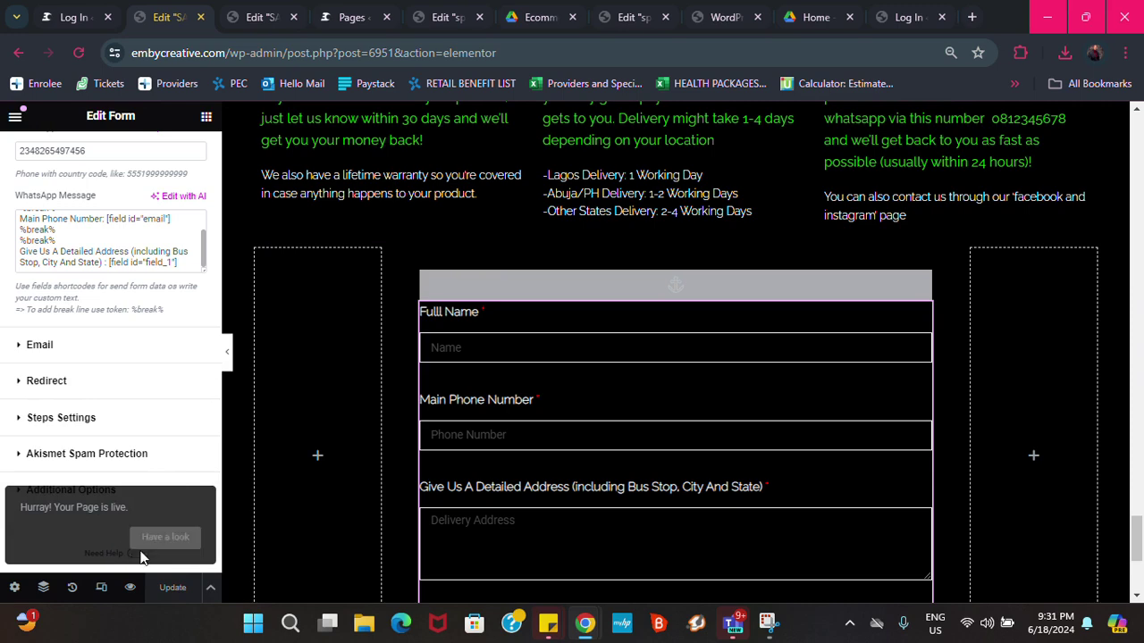
scroll(548, 485, "up", 1)
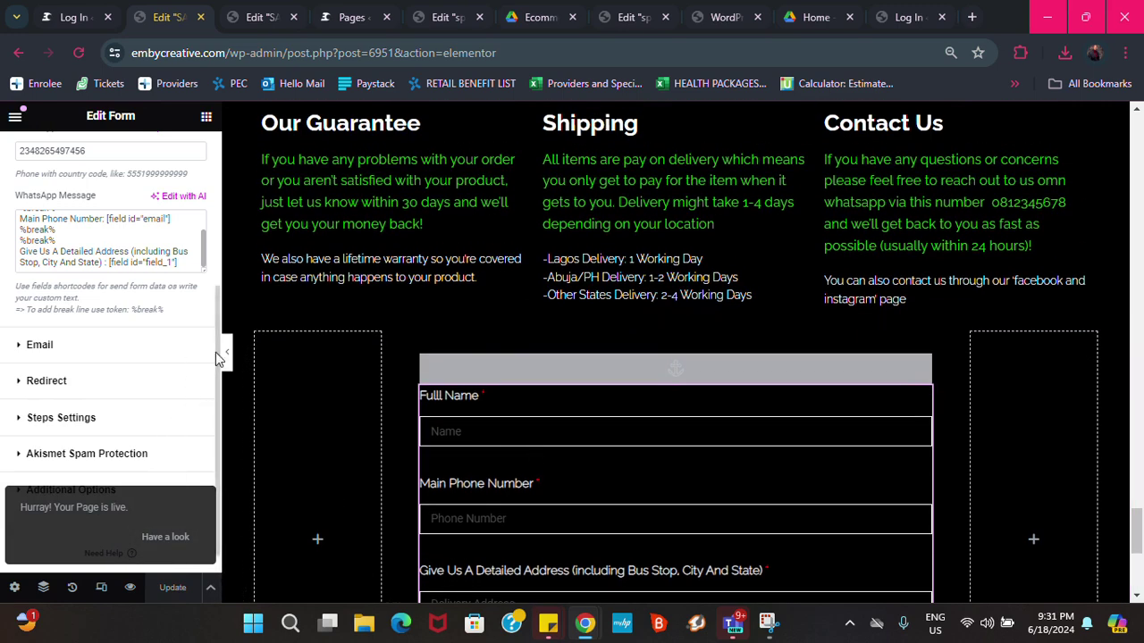
left_click(130, 588)
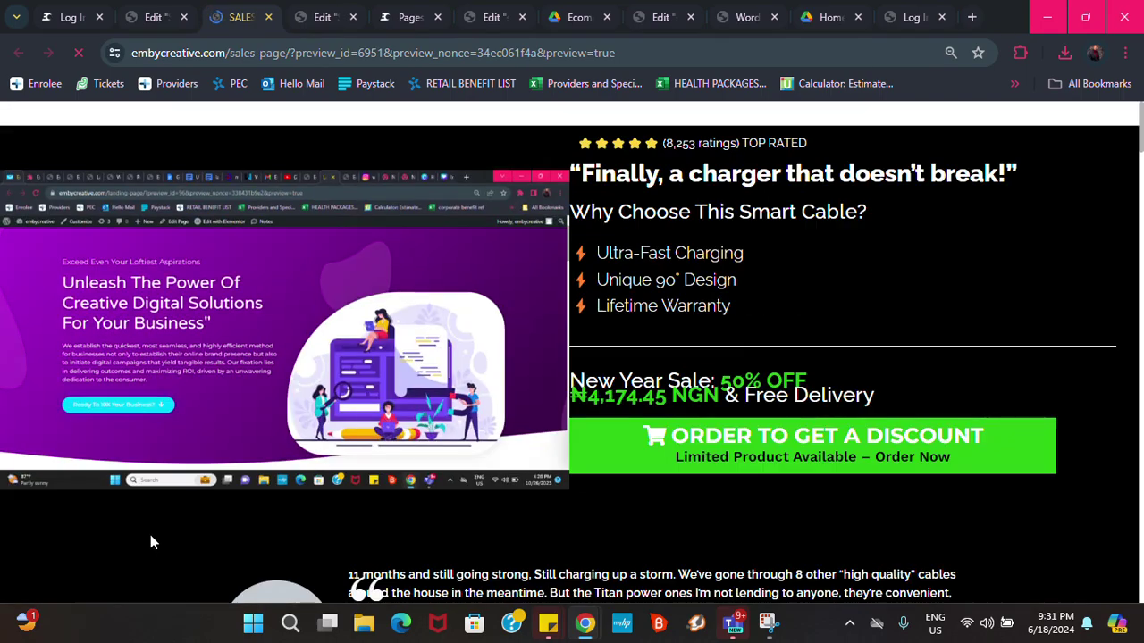
Scroll the sales page preview down to the order form
scroll(533, 439, "down", 10)
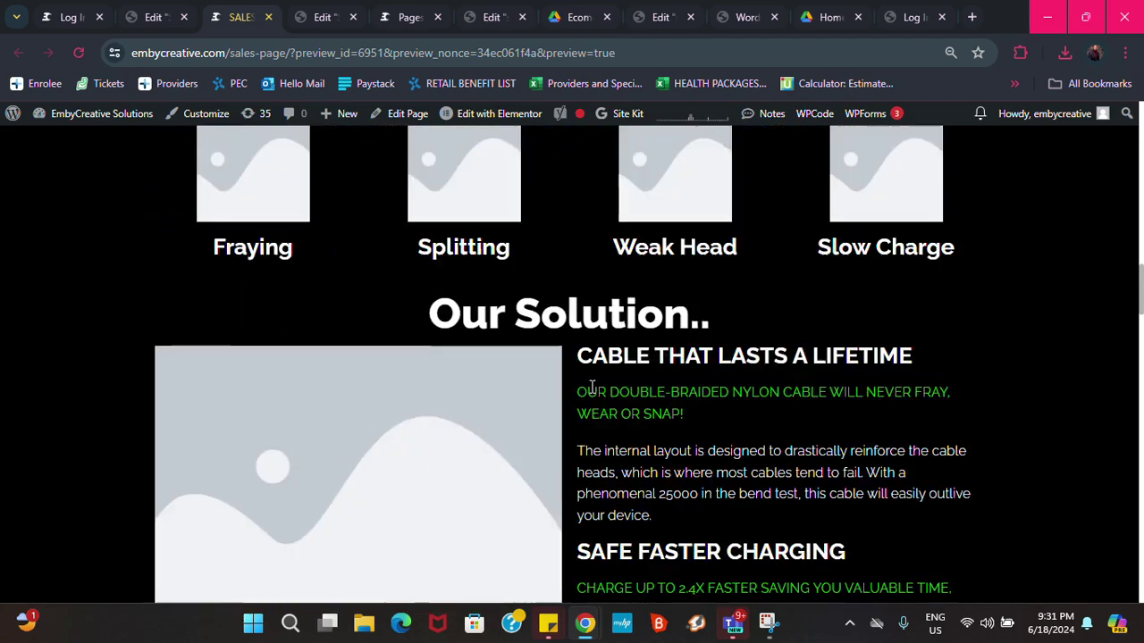
scroll(590, 389, "down", 15)
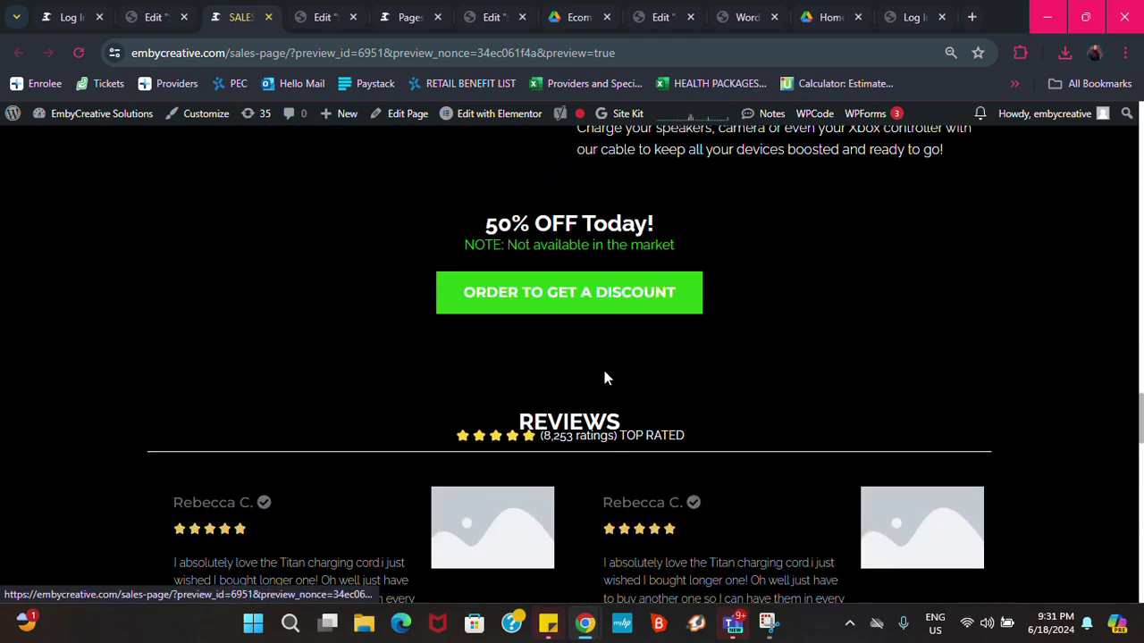
scroll(604, 377, "down", 15)
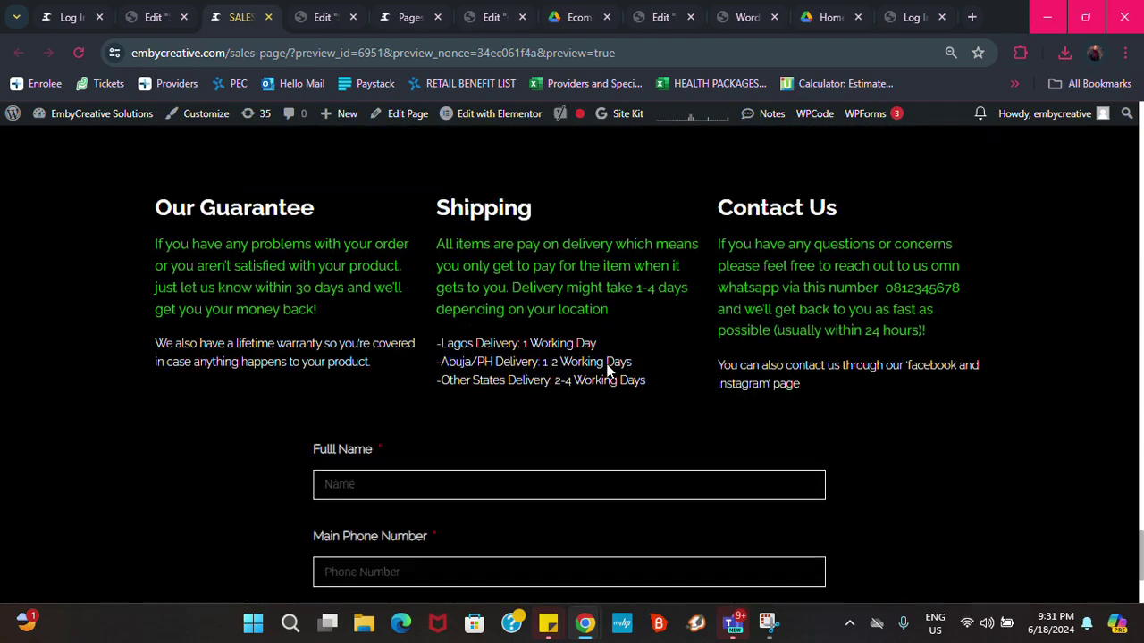
scroll(608, 369, "down", 2)
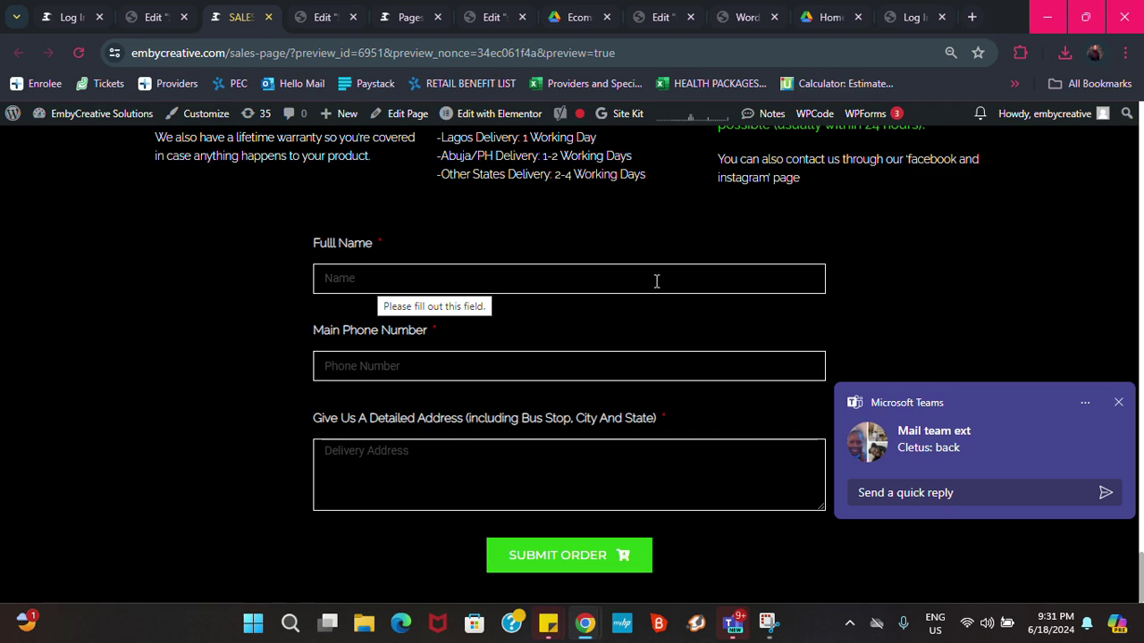
Fill Full Name from a saved suggestion and enter a test phone number
left_click(1116, 402)
left_click(572, 289)
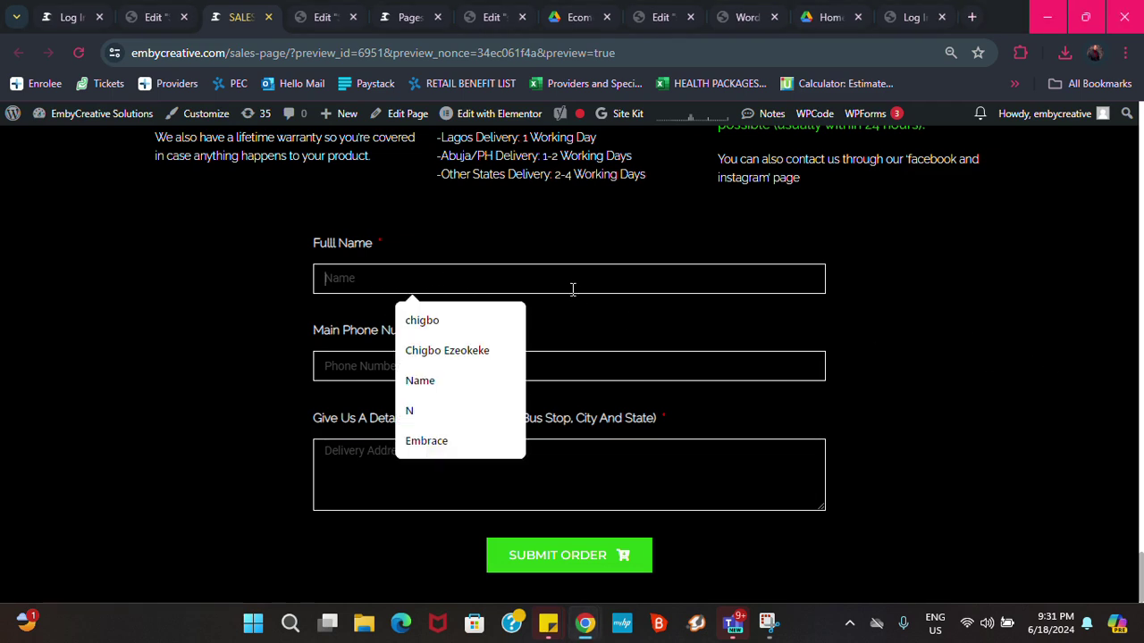
left_click(462, 323)
left_click(400, 365)
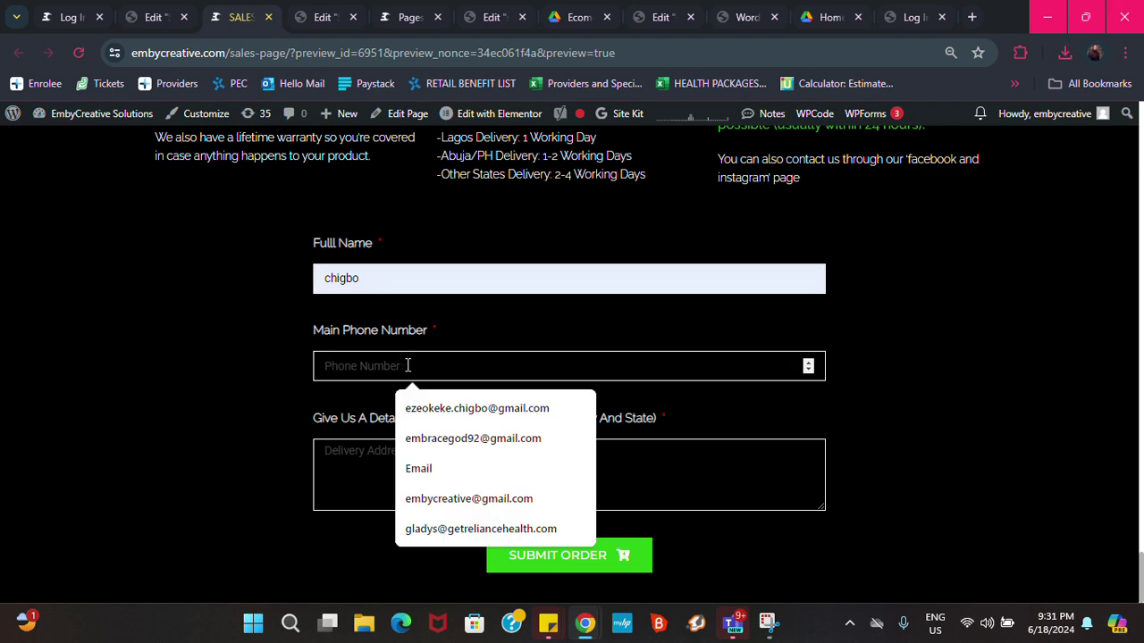
type("23908839")
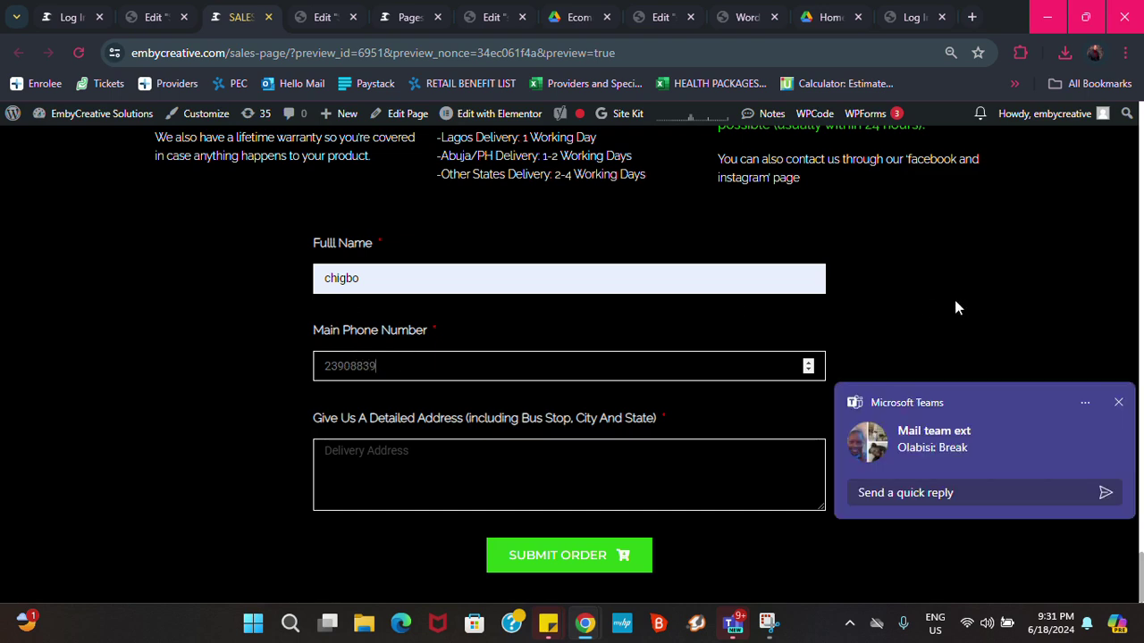
Enter a delivery street address, correcting the house number, and submit the test order
left_click(1118, 402)
left_click(581, 472)
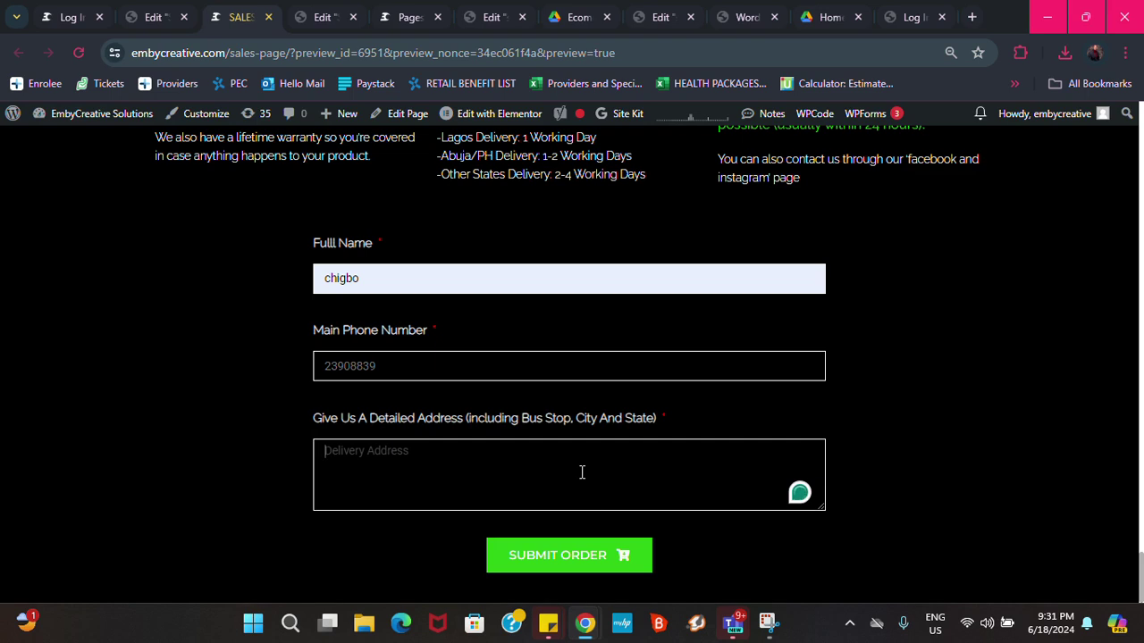
type("Ikoyi")
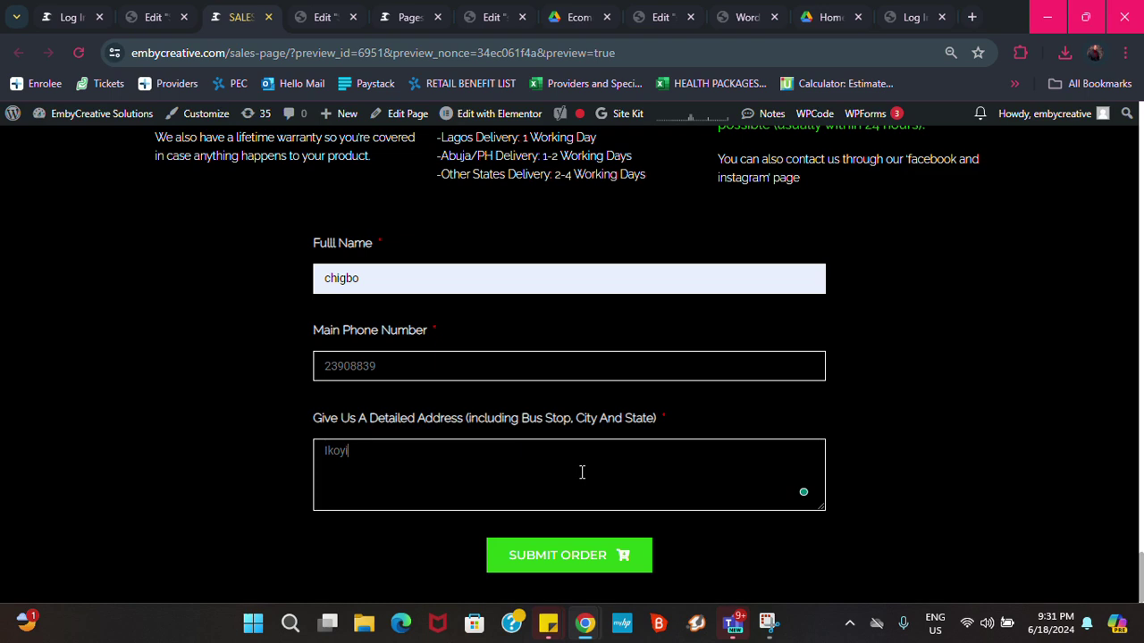
left_click(323, 452)
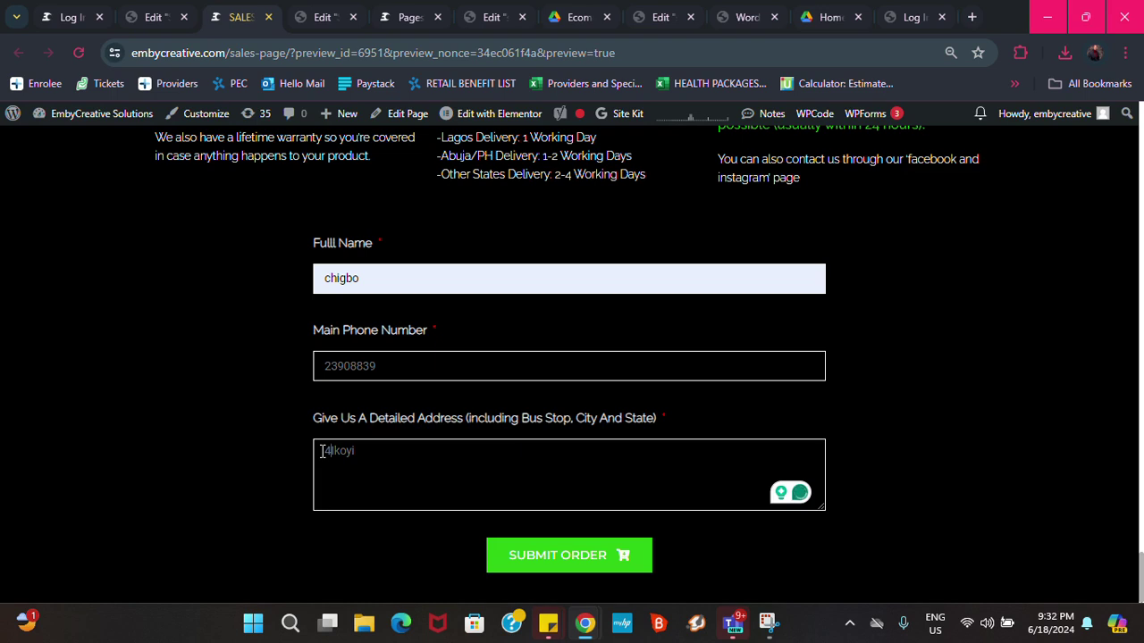
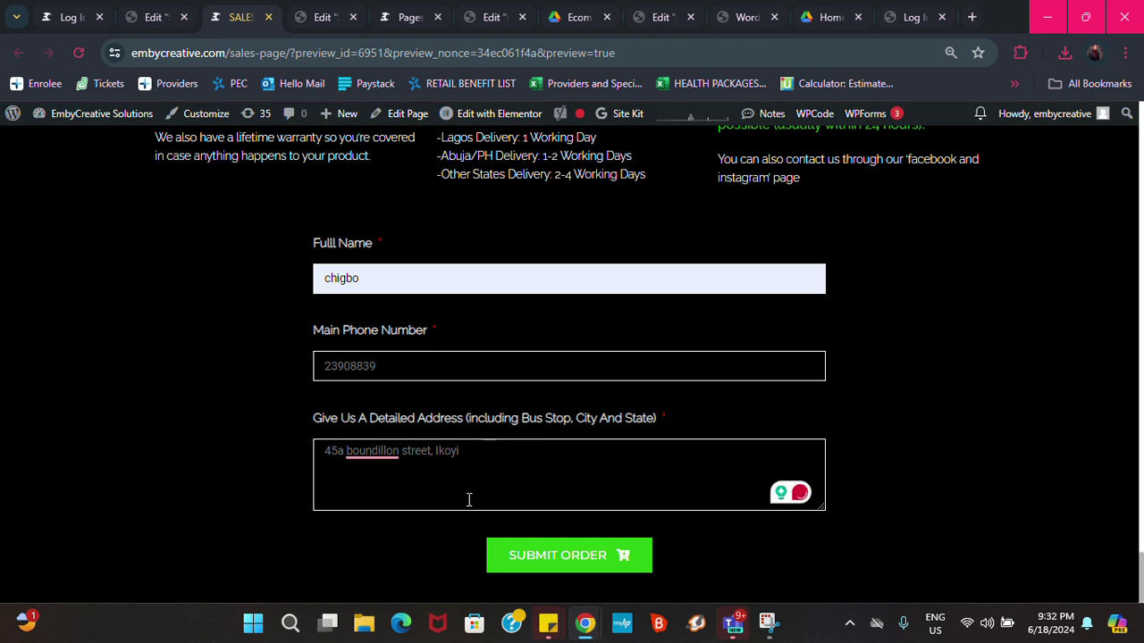
mouse_move(393, 458)
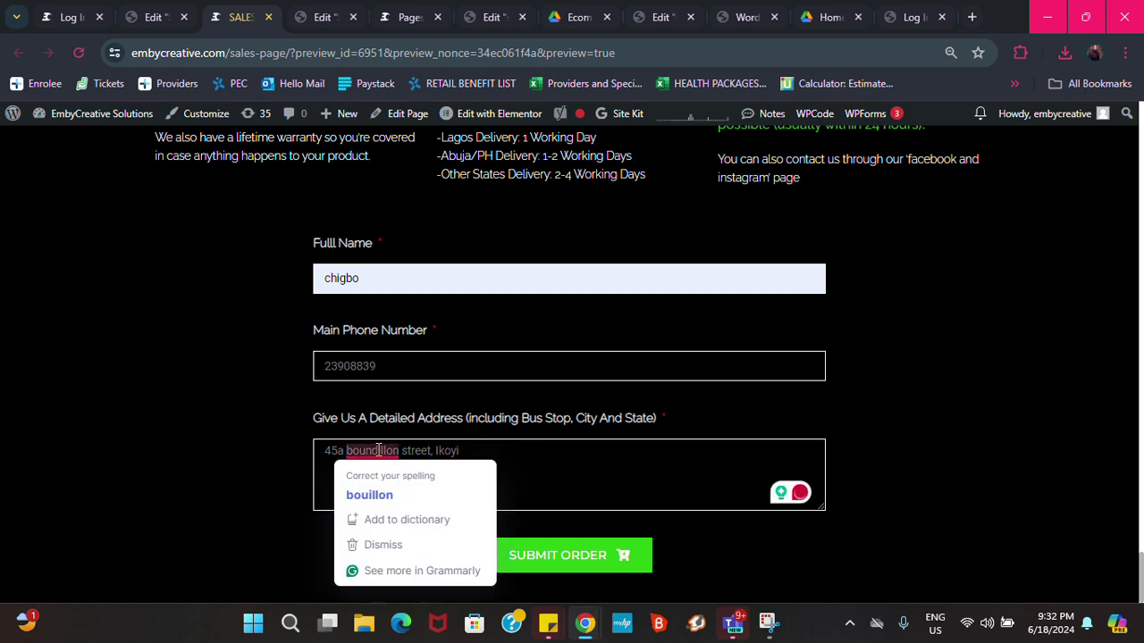
left_click(502, 455)
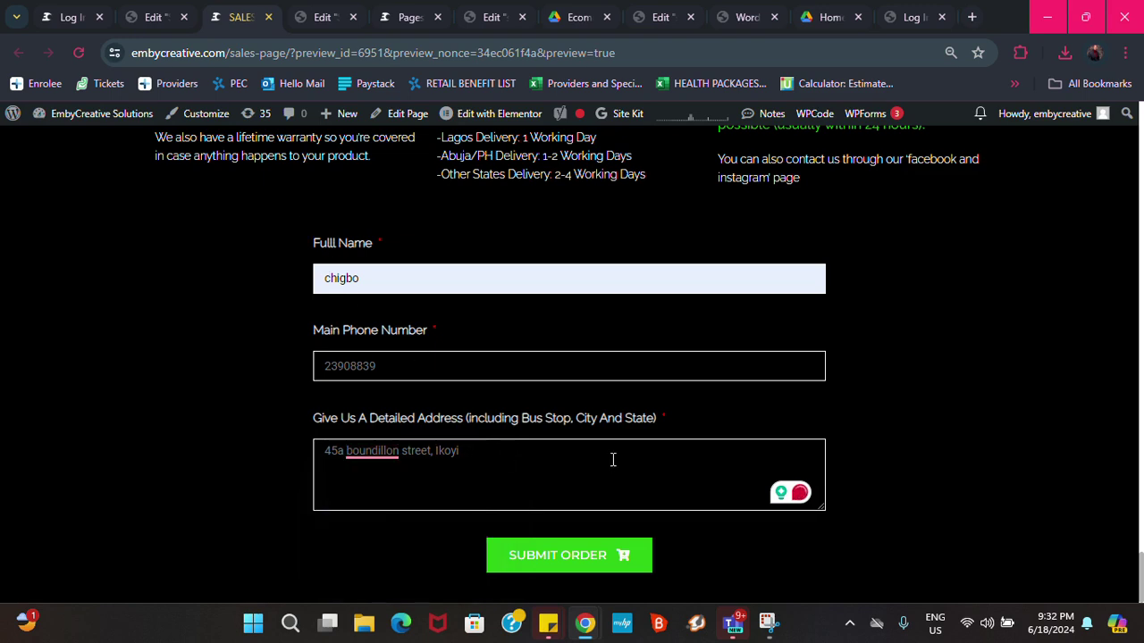
type(", lagos")
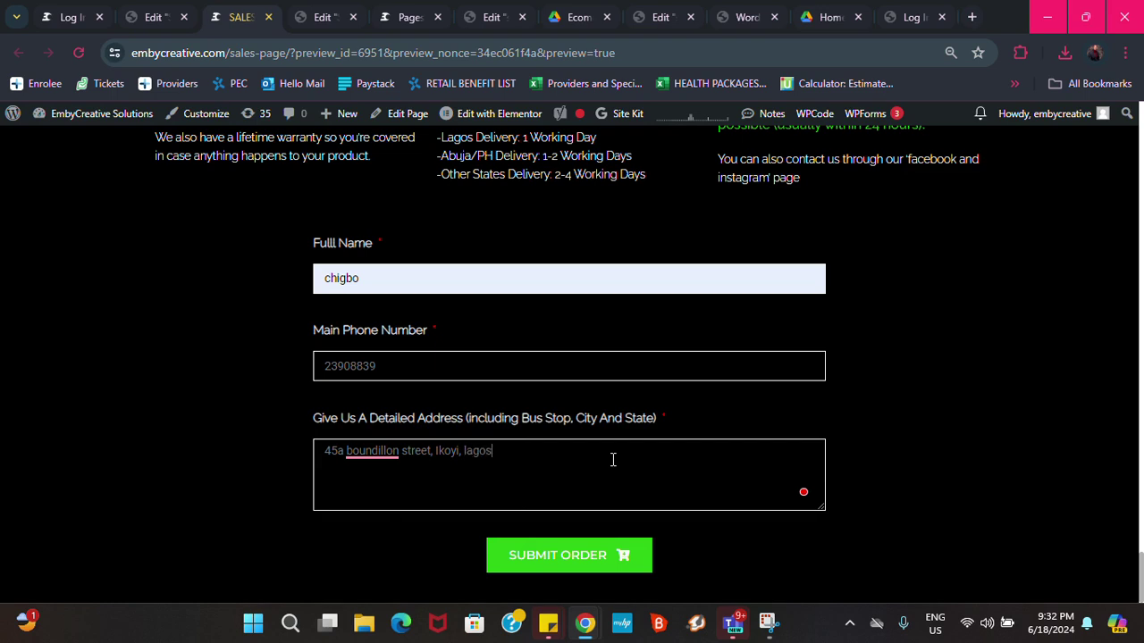
left_click(590, 553)
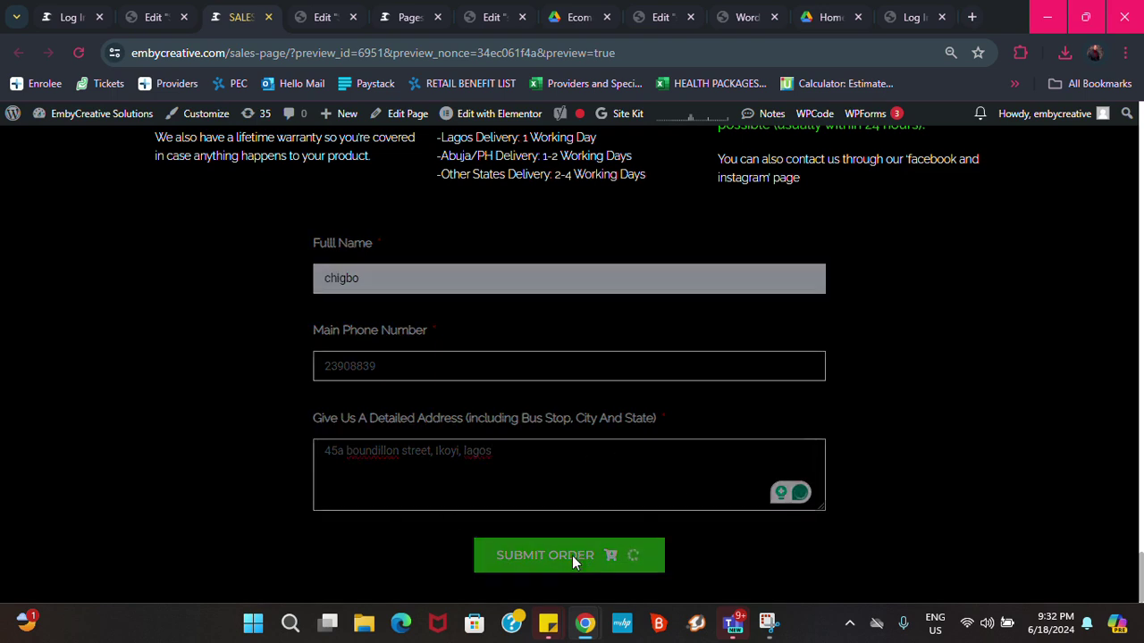
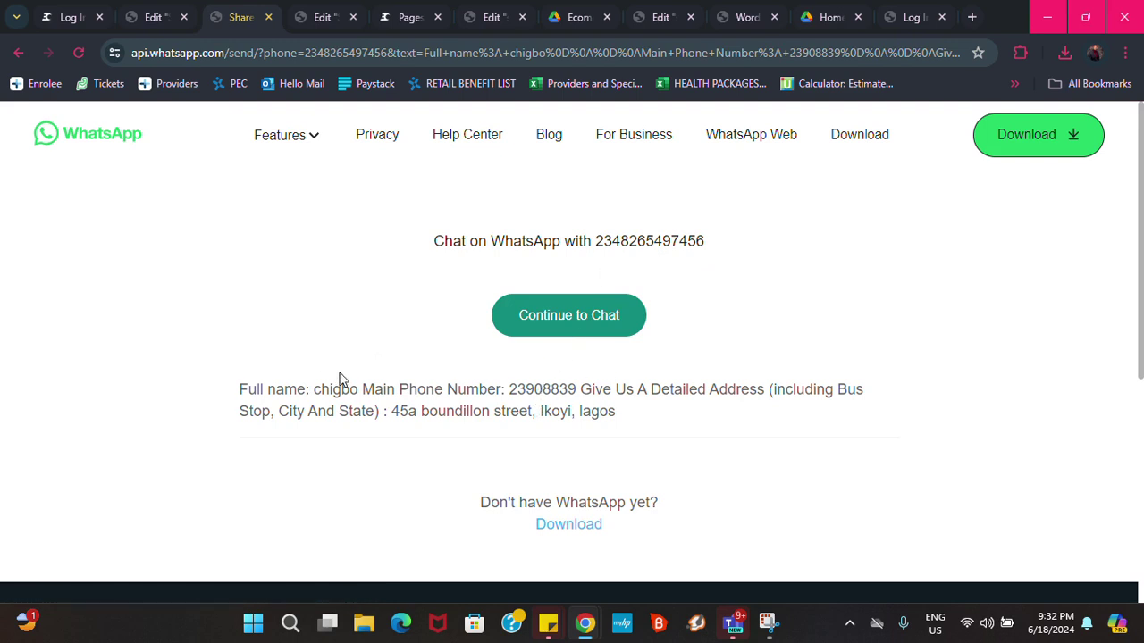
Continue to the pre-filled order chat via WhatsApp Web, then return to the sales page editor
left_click(565, 321)
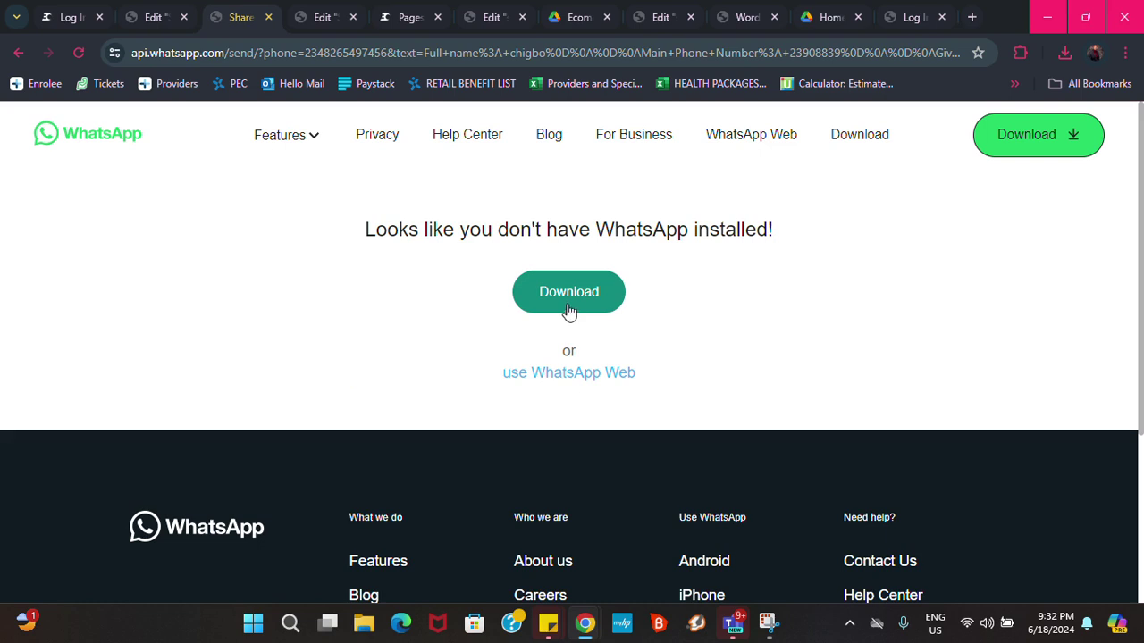
left_click(565, 375)
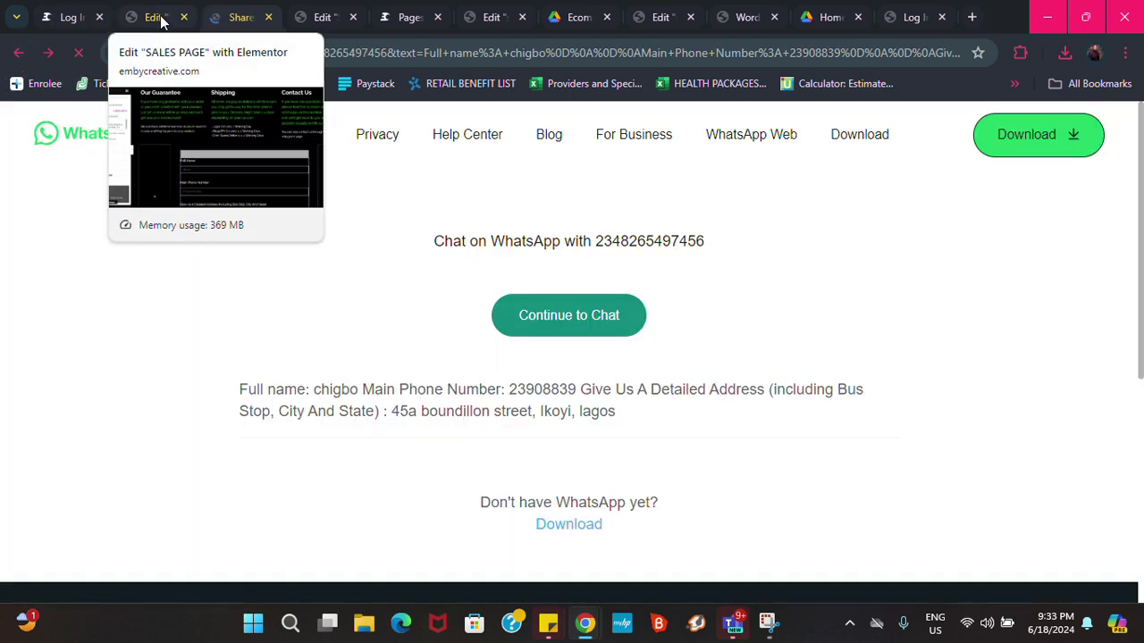
left_click(161, 20)
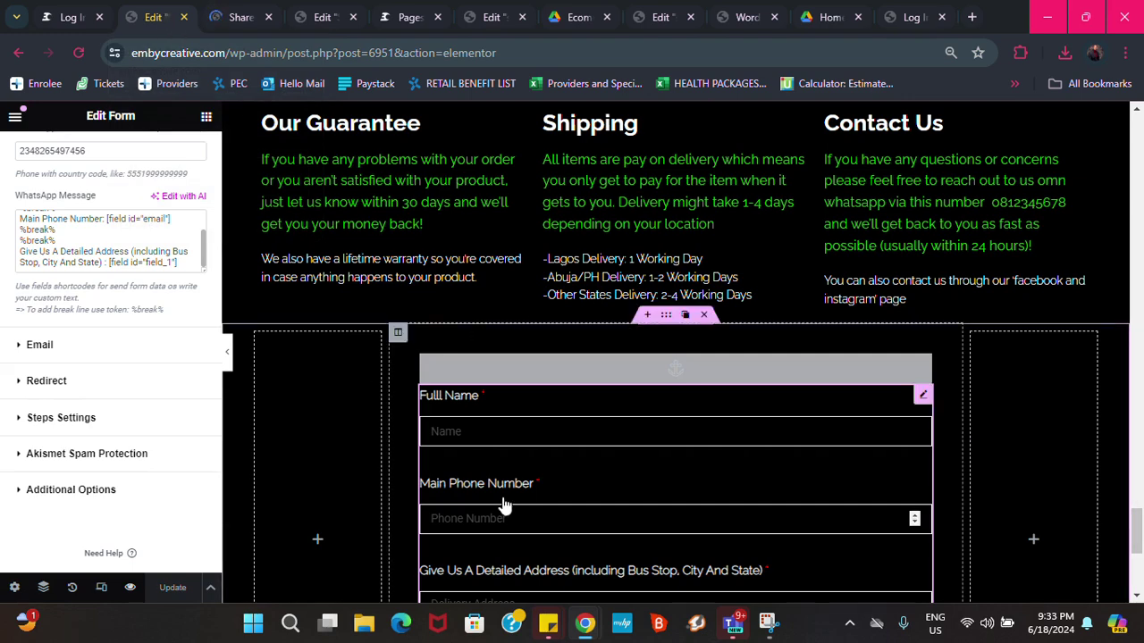
scroll(508, 505, "down", 2)
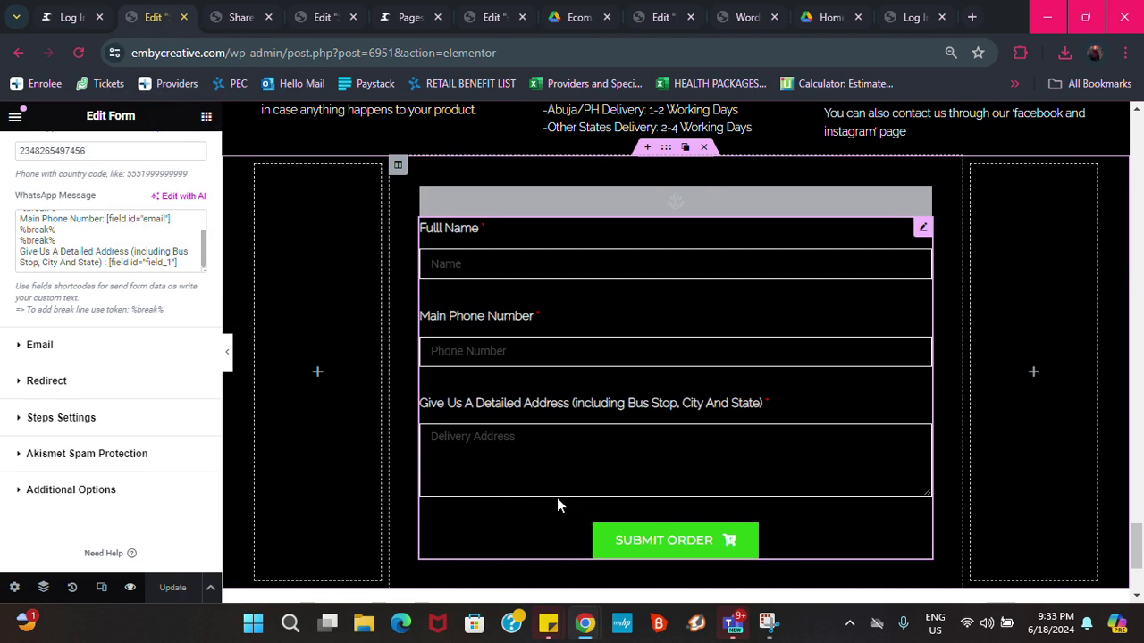
scroll(608, 353, "up", 15)
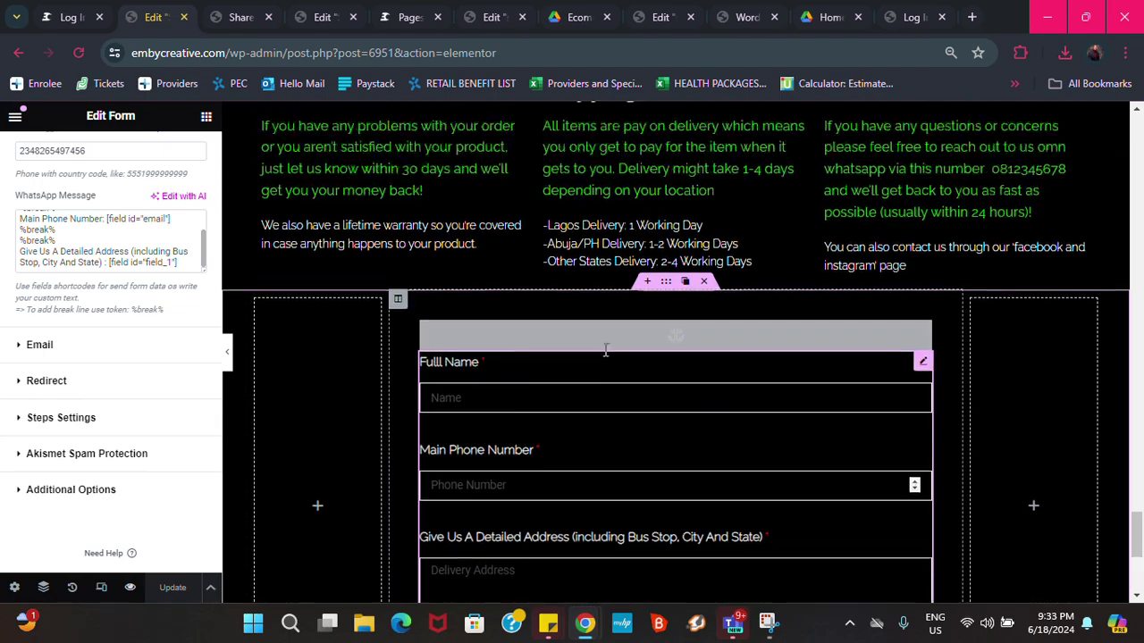
scroll(617, 356, "up", 10)
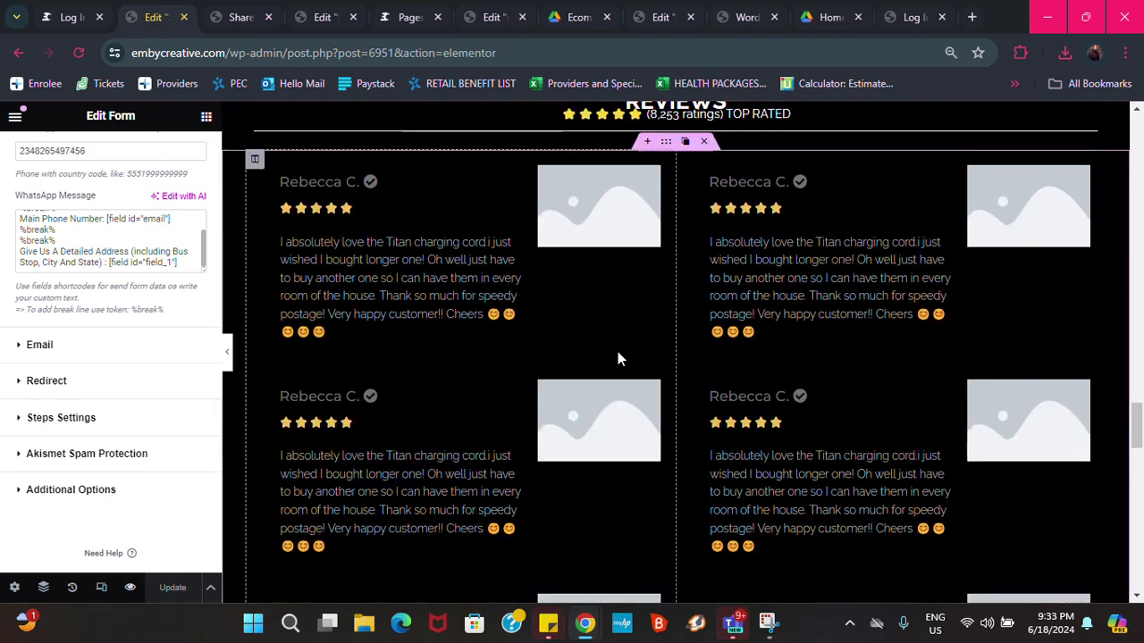
scroll(617, 361, "up", 15)
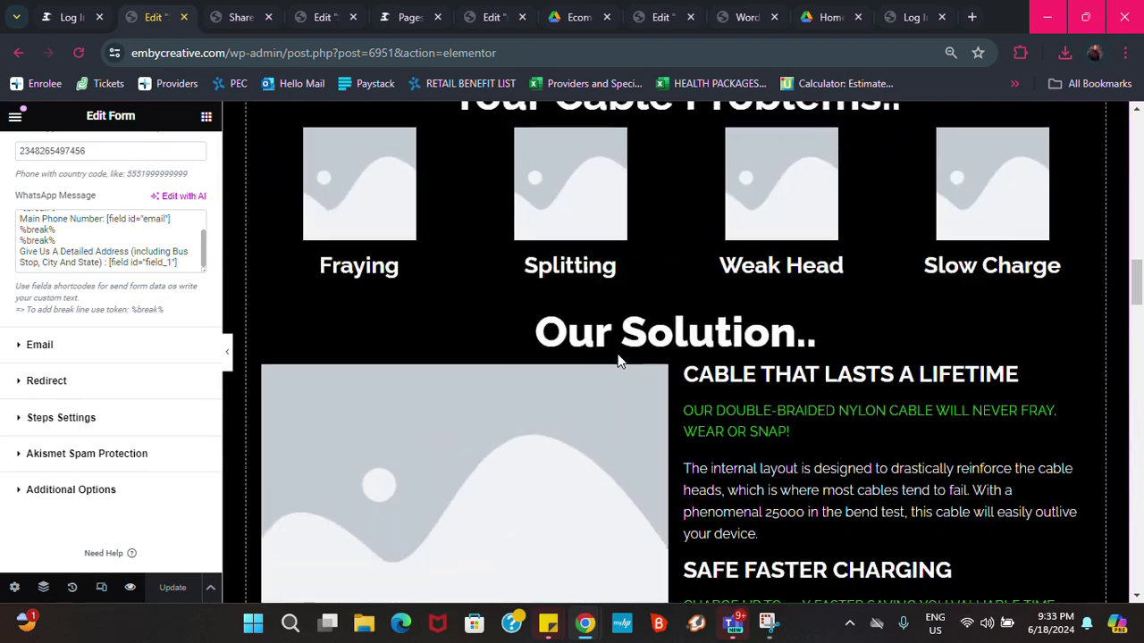
scroll(618, 361, "up", 2)
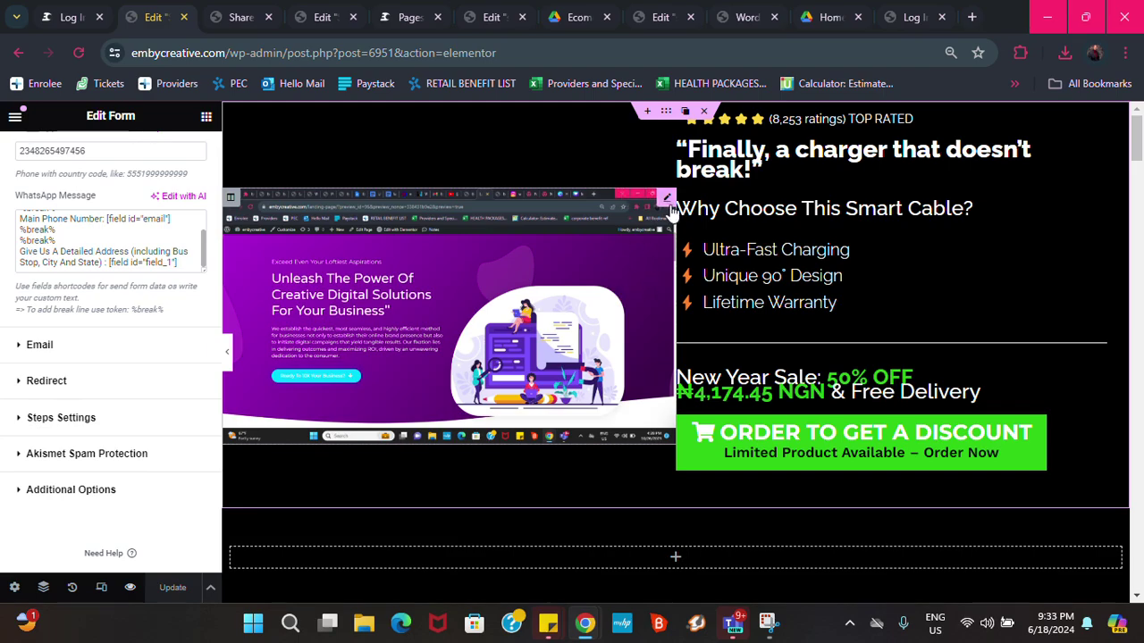
scroll(626, 397, "down", 15)
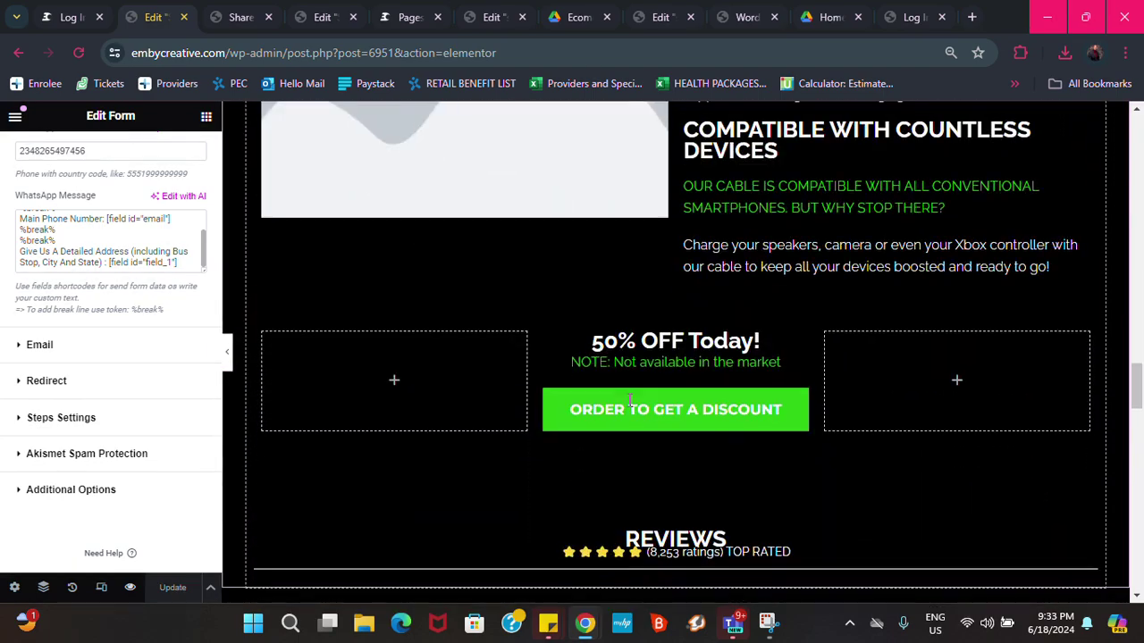
scroll(629, 402, "down", 12)
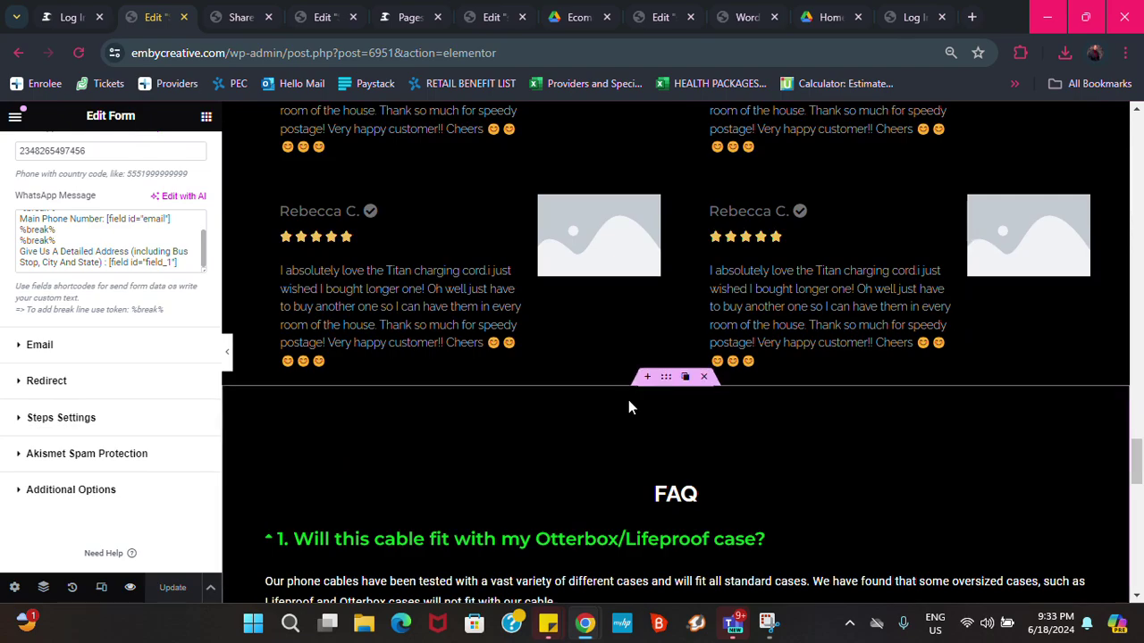
scroll(626, 408, "down", 6)
scroll(666, 237, "up", 1)
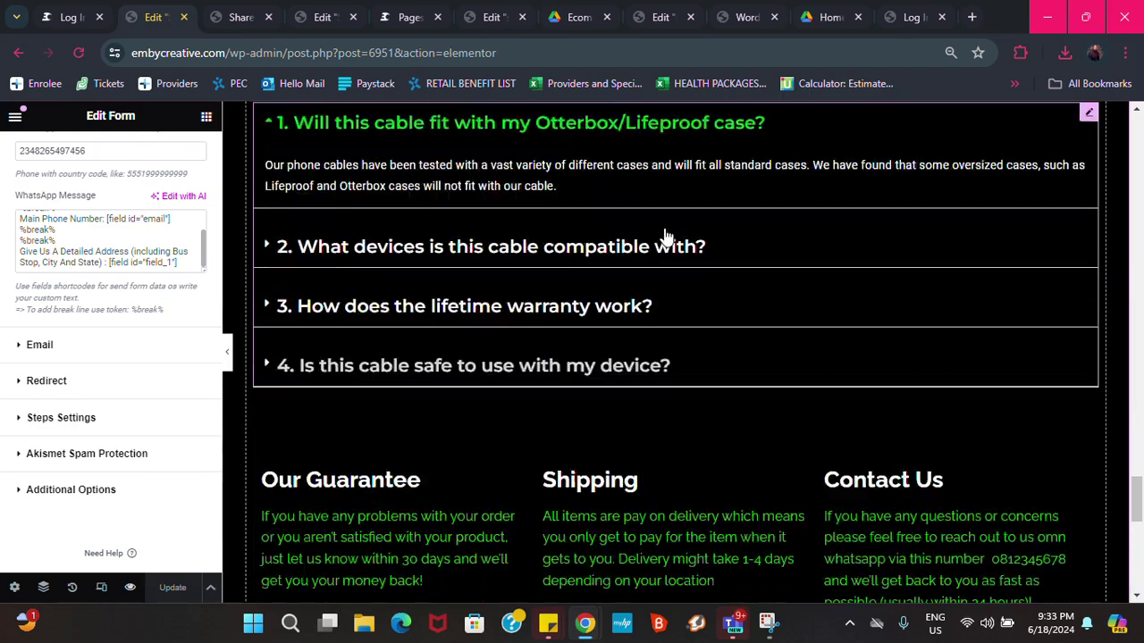
scroll(666, 237, "up", 5)
scroll(676, 301, "down", 8)
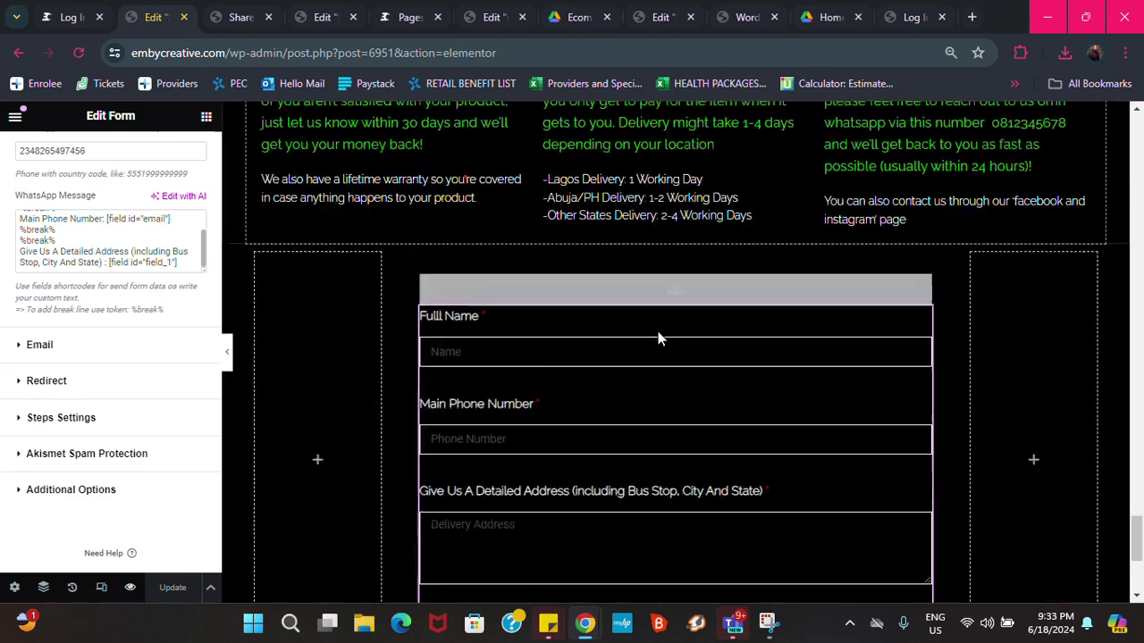
scroll(658, 338, "down", 3)
scroll(657, 327, "up", 4)
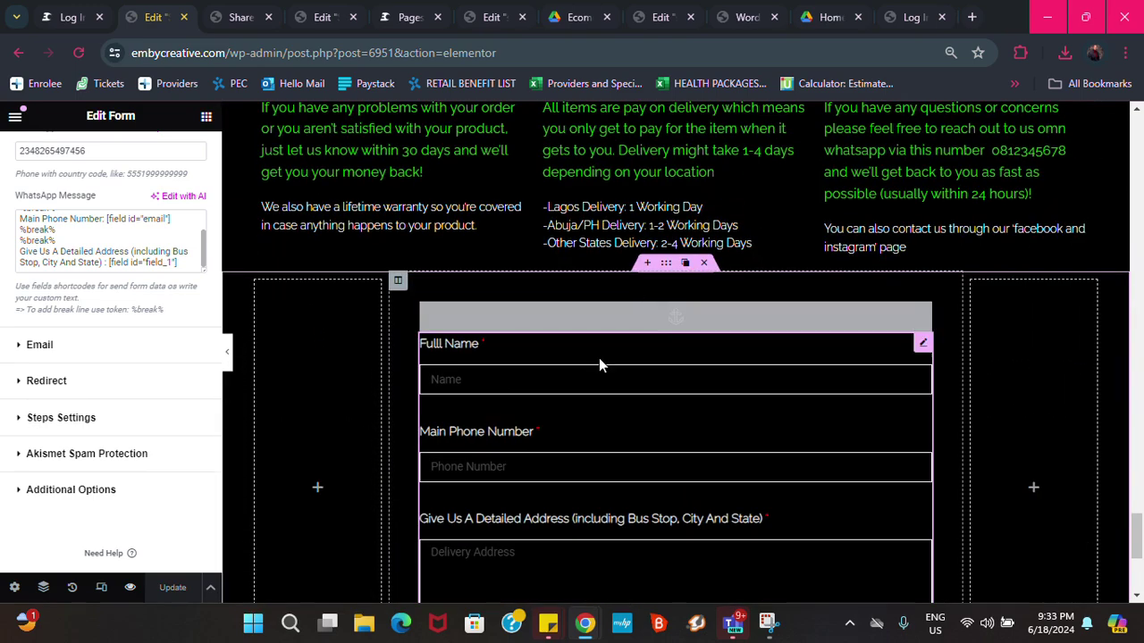
scroll(616, 385, "down", 2)
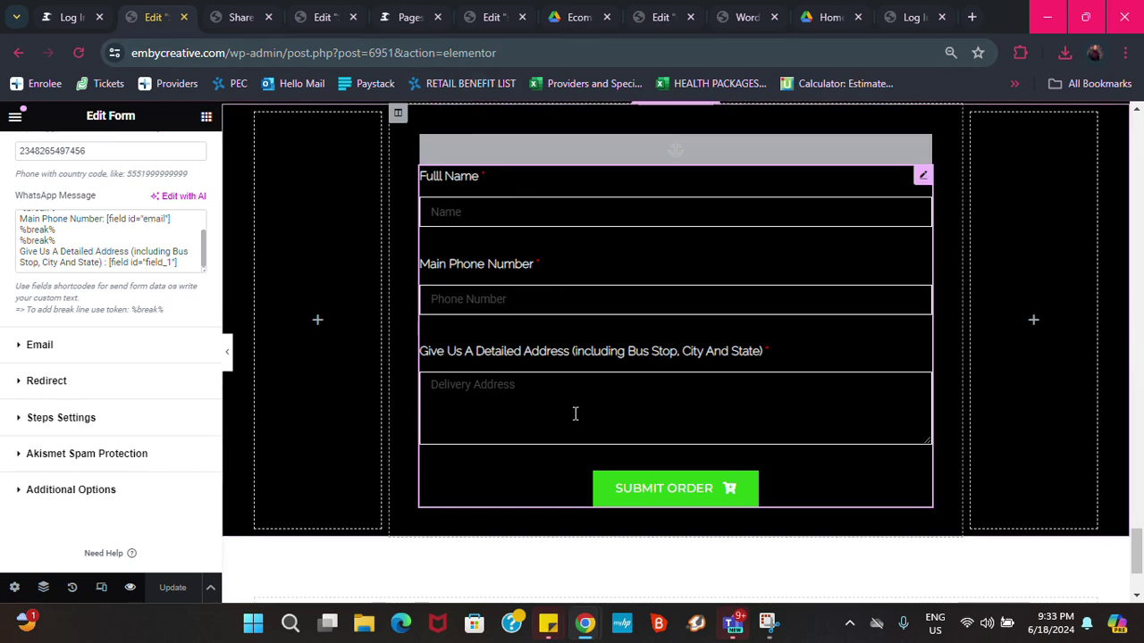
scroll(640, 264, "up", 1)
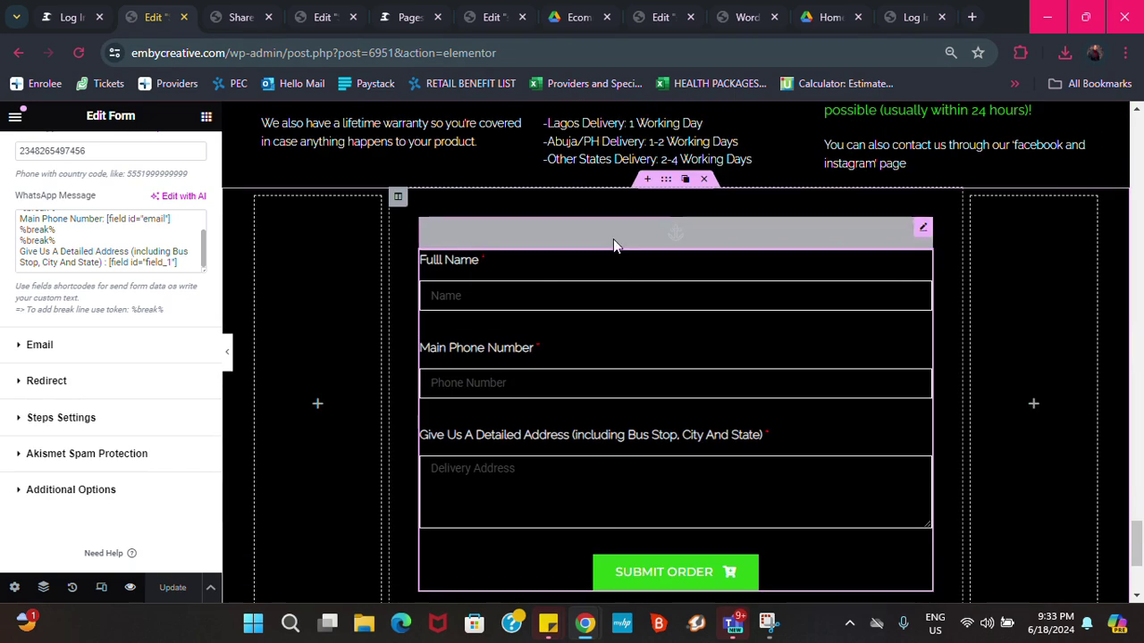
scroll(545, 223, "up", 1)
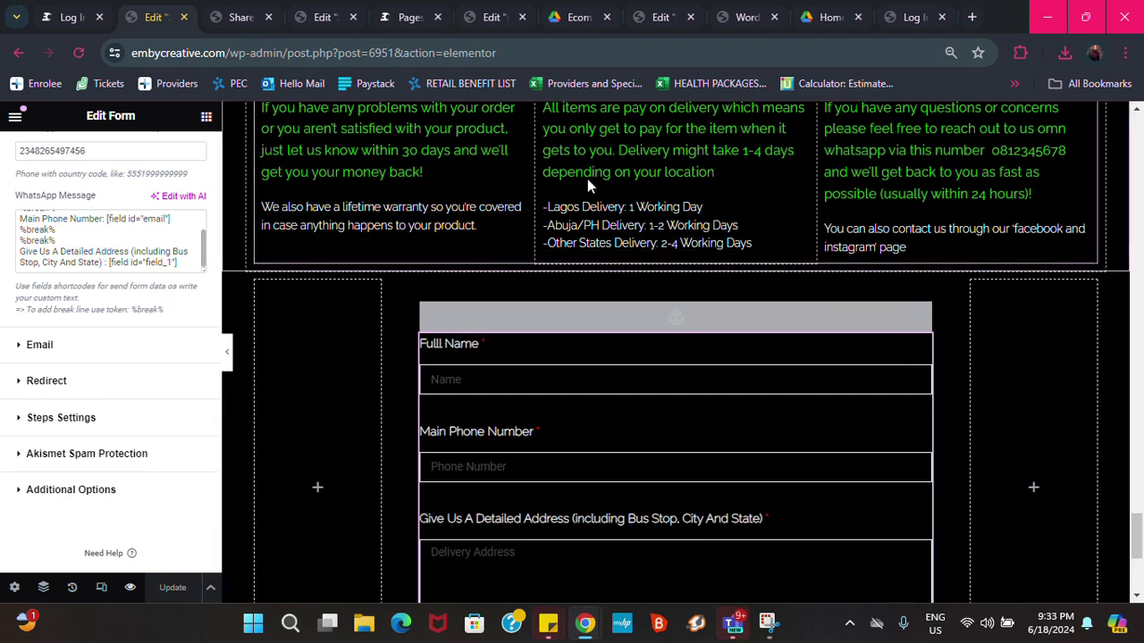